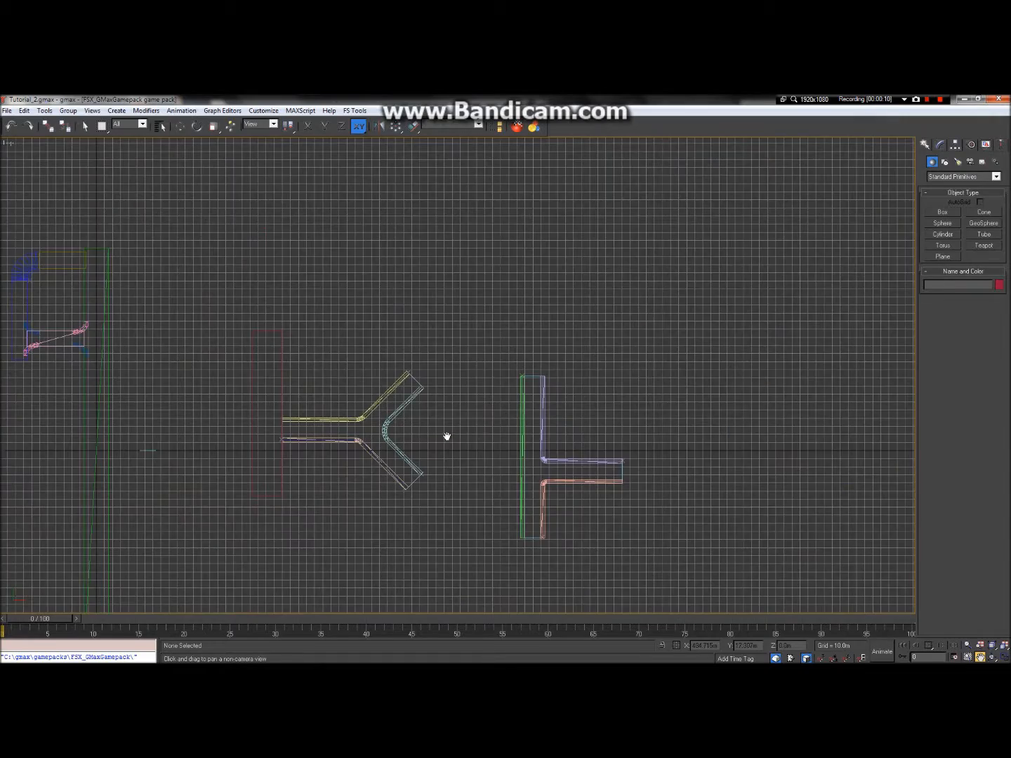
Examine the airport layout in the top view, from the Y- and T-shaped junctions to the connector beside the long runway strip.
{"action": "left_click_drag", "start_coordinate": [284, 345], "coordinate": [456, 465]}
{"action": "scroll", "coordinate": [361, 384], "scroll_direction": "up", "scroll_amount": 8}
{"action": "left_click_drag", "start_coordinate": [533, 442], "coordinate": [458, 535]}
{"action": "left_click_drag", "start_coordinate": [383, 314], "coordinate": [393, 532]}
{"action": "left_click_drag", "start_coordinate": [391, 357], "coordinate": [365, 469]}
{"action": "left_click_drag", "start_coordinate": [579, 369], "coordinate": [357, 381]}
{"action": "scroll", "coordinate": [420, 383], "scroll_direction": "down", "scroll_amount": 5}
{"action": "scroll", "coordinate": [420, 383], "scroll_direction": "down", "scroll_amount": 3}
{"action": "scroll", "coordinate": [632, 456], "scroll_direction": "up", "scroll_amount": 6}
{"action": "left_click_drag", "start_coordinate": [340, 537], "coordinate": [821, 316]}
{"action": "left_click_drag", "start_coordinate": [501, 288], "coordinate": [529, 357]}
{"action": "left_click_drag", "start_coordinate": [273, 334], "coordinate": [451, 253]}
{"action": "scroll", "coordinate": [477, 282], "scroll_direction": "up", "scroll_amount": 5}
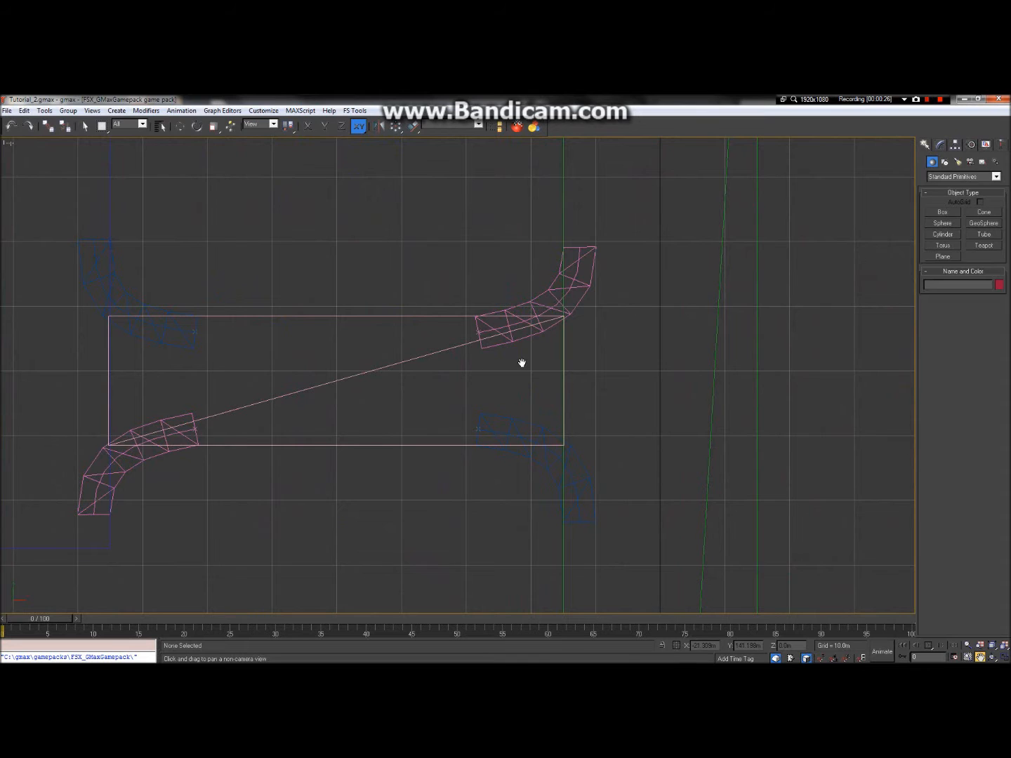
{"action": "left_click_drag", "start_coordinate": [547, 360], "coordinate": [483, 478]}
{"action": "left_click_drag", "start_coordinate": [521, 232], "coordinate": [473, 473]}
{"action": "left_click_drag", "start_coordinate": [512, 238], "coordinate": [460, 491]}
{"action": "left_click_drag", "start_coordinate": [394, 364], "coordinate": [603, 349]}
{"action": "left_click_drag", "start_coordinate": [254, 368], "coordinate": [561, 346]}
{"action": "scroll", "coordinate": [513, 393], "scroll_direction": "down", "scroll_amount": 10}
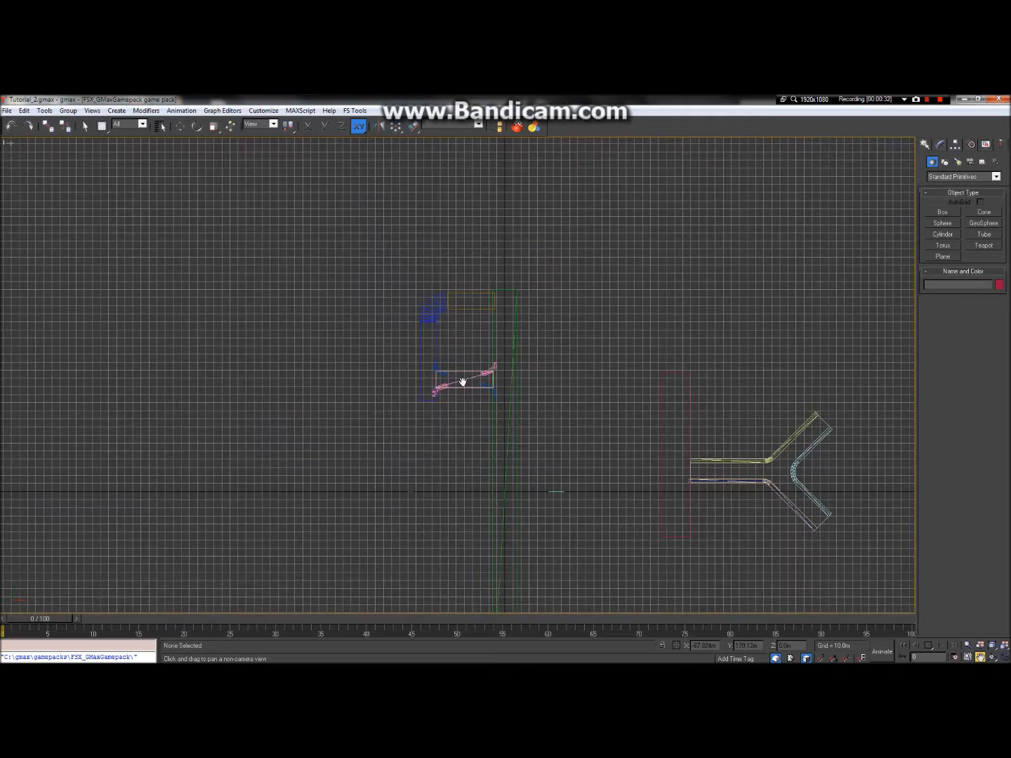
{"action": "left_click_drag", "start_coordinate": [505, 440], "coordinate": [435, 351]}
{"action": "scroll", "coordinate": [418, 291], "scroll_direction": "up", "scroll_amount": 6}
{"action": "left_click_drag", "start_coordinate": [413, 259], "coordinate": [508, 389]}
{"action": "scroll", "coordinate": [508, 388], "scroll_direction": "down", "scroll_amount": 6}
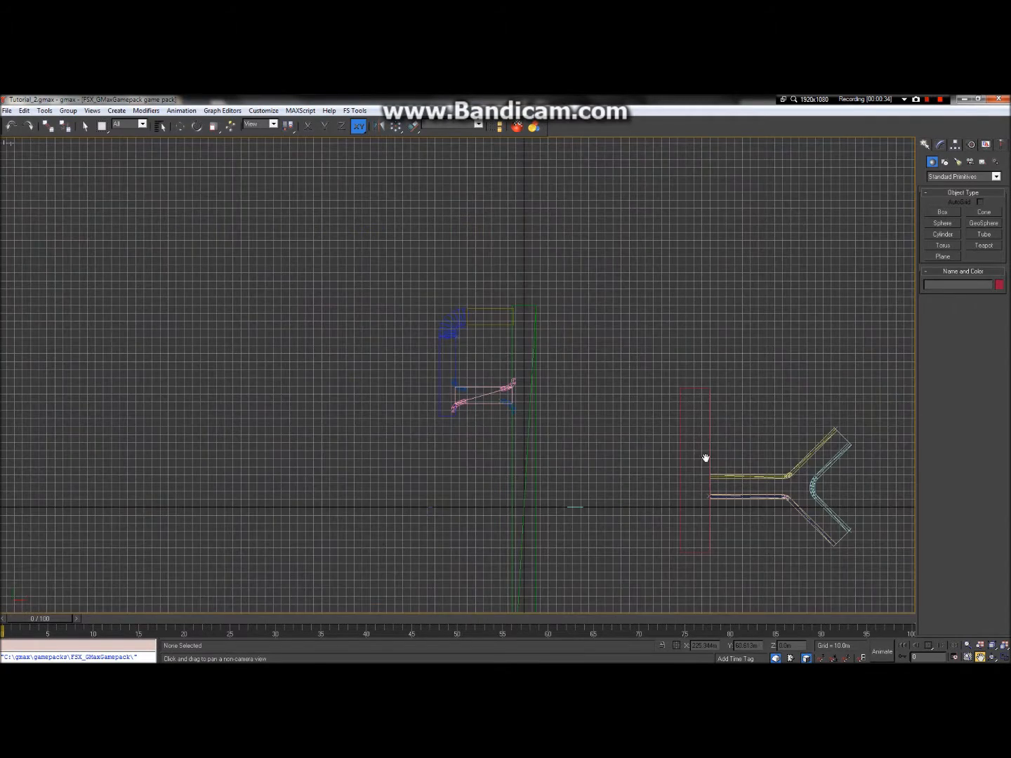
{"action": "left_click_drag", "start_coordinate": [590, 464], "coordinate": [596, 515]}
{"action": "scroll", "coordinate": [514, 474], "scroll_direction": "up", "scroll_amount": 6}
{"action": "left_click_drag", "start_coordinate": [382, 395], "coordinate": [445, 471]}
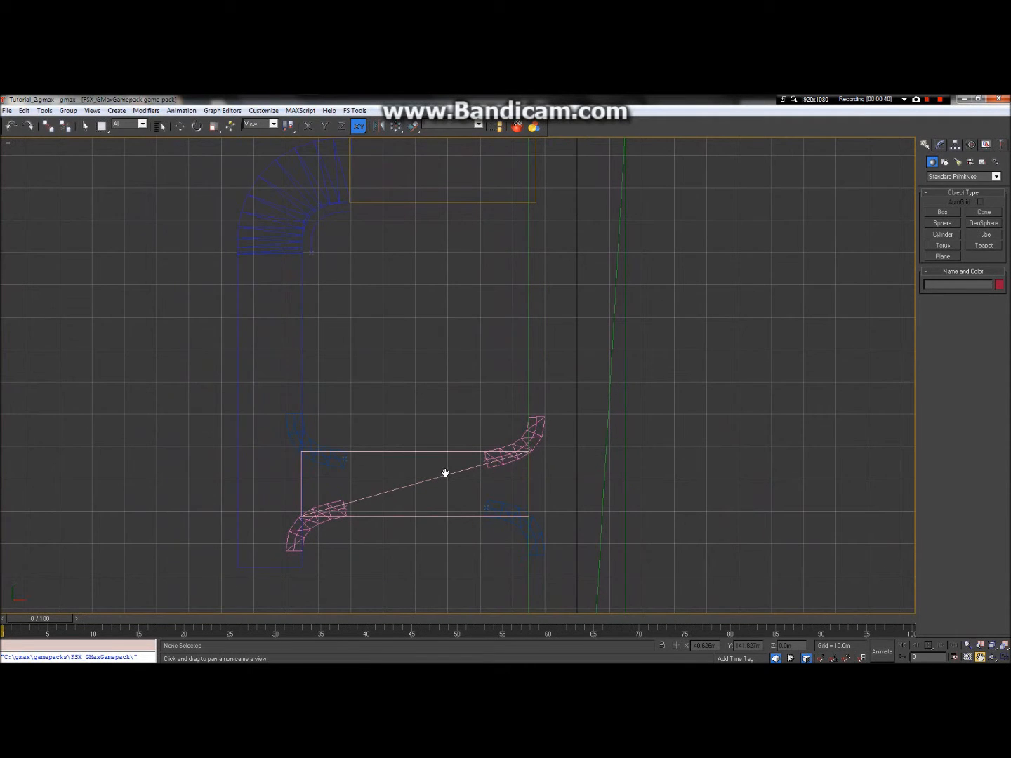
Try to draw an arc spline from the middle of the connector down to the centreline of the long vertical strip.
{"action": "left_click", "coordinate": [944, 162]}
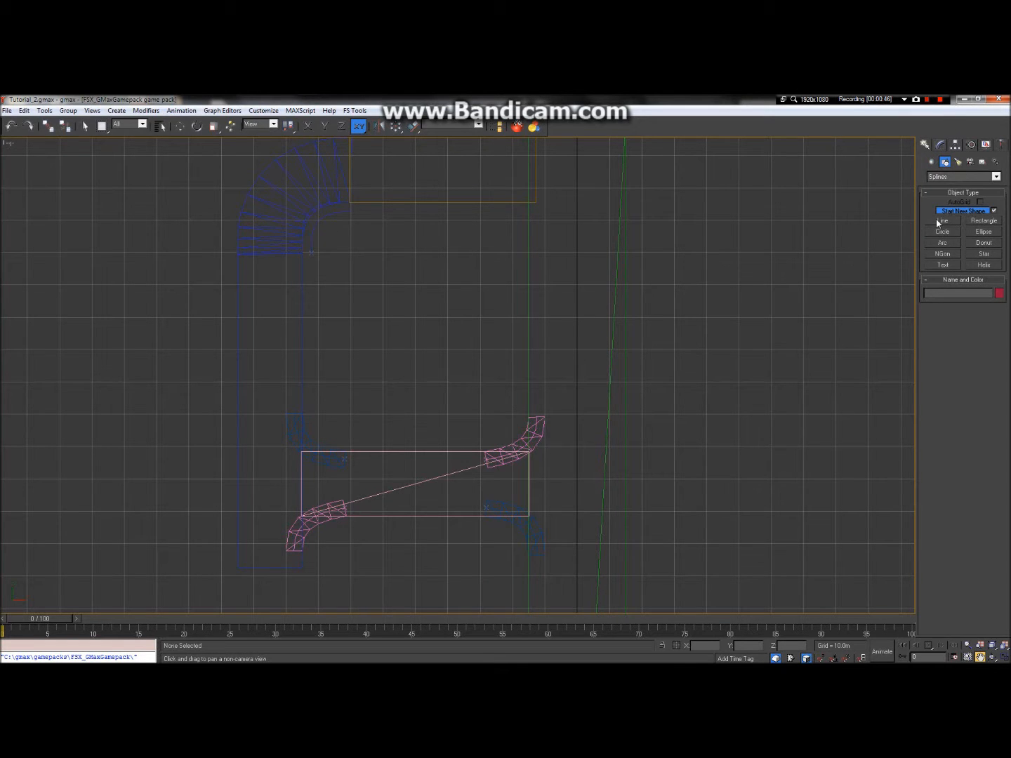
{"action": "left_click", "coordinate": [942, 221]}
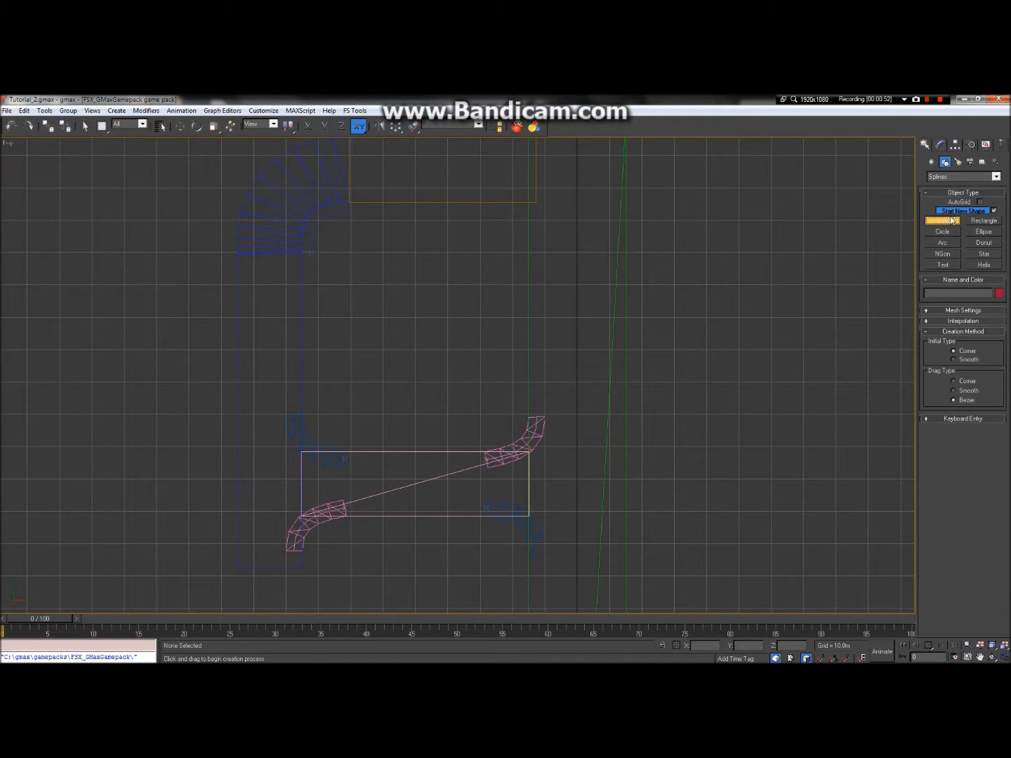
{"action": "left_click", "coordinate": [956, 244]}
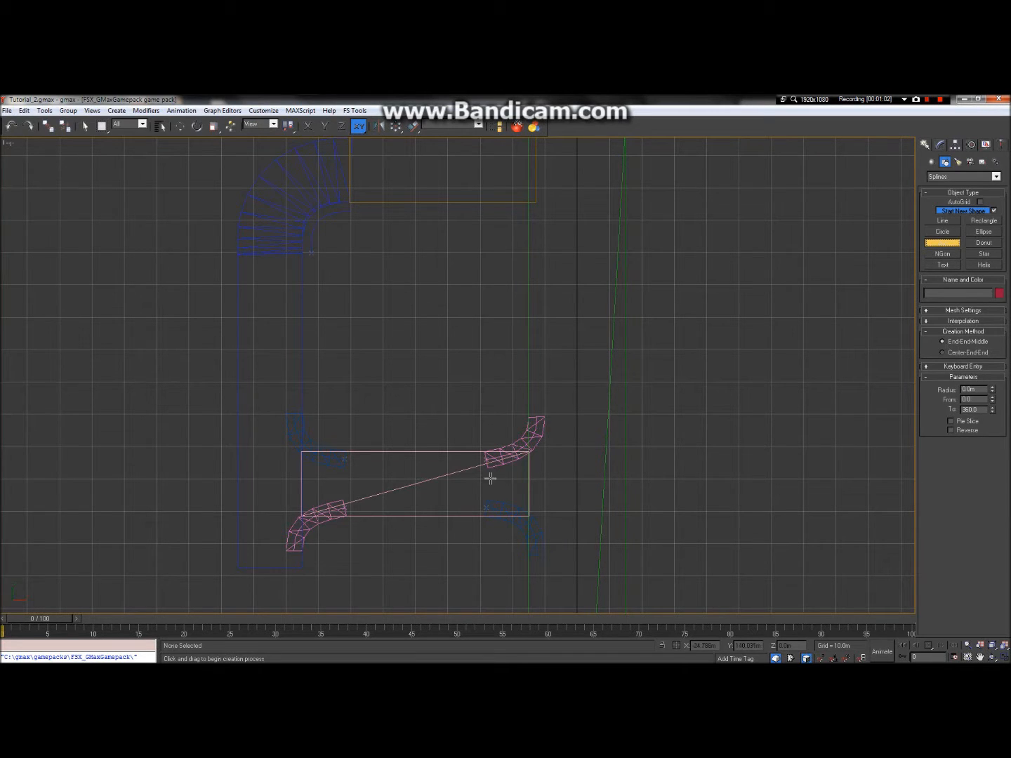
{"action": "left_click", "coordinate": [980, 656]}
{"action": "left_click_drag", "start_coordinate": [496, 515], "coordinate": [508, 432]}
{"action": "scroll", "coordinate": [559, 397], "scroll_direction": "up", "scroll_amount": 5}
{"action": "scroll", "coordinate": [558, 397], "scroll_direction": "up", "scroll_amount": 2}
{"action": "scroll", "coordinate": [314, 393], "scroll_direction": "down", "scroll_amount": 2}
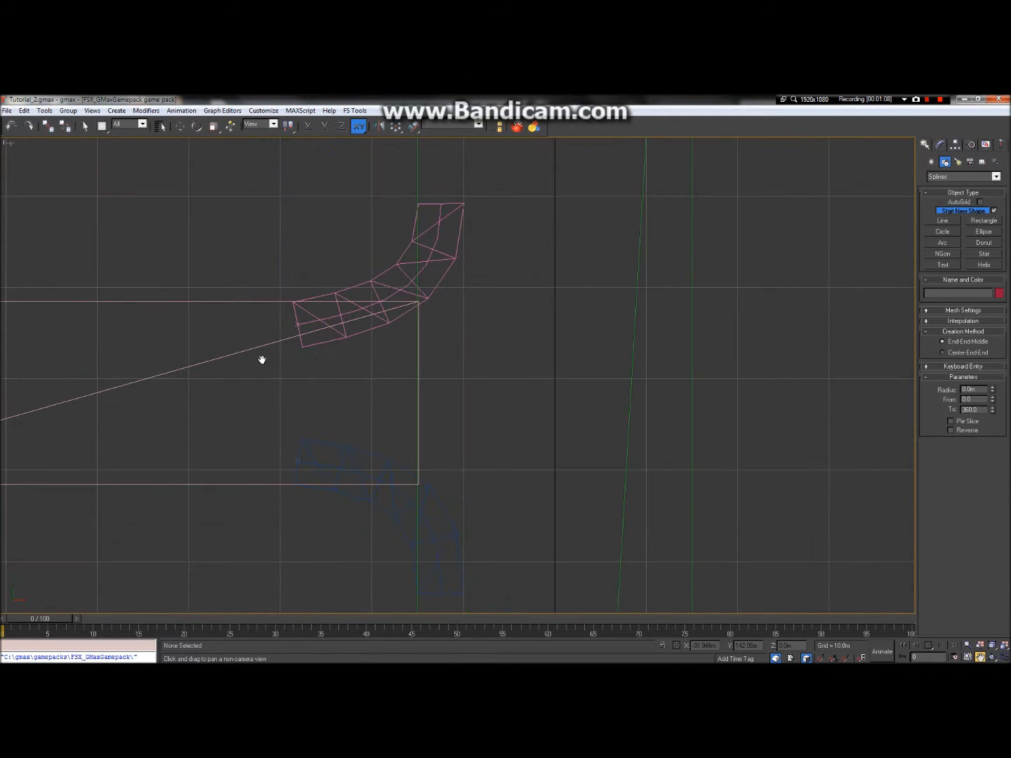
{"action": "left_click_drag", "start_coordinate": [544, 389], "coordinate": [497, 281]}
{"action": "scroll", "coordinate": [488, 276], "scroll_direction": "down", "scroll_amount": 2}
{"action": "left_click_drag", "start_coordinate": [430, 275], "coordinate": [446, 355]}
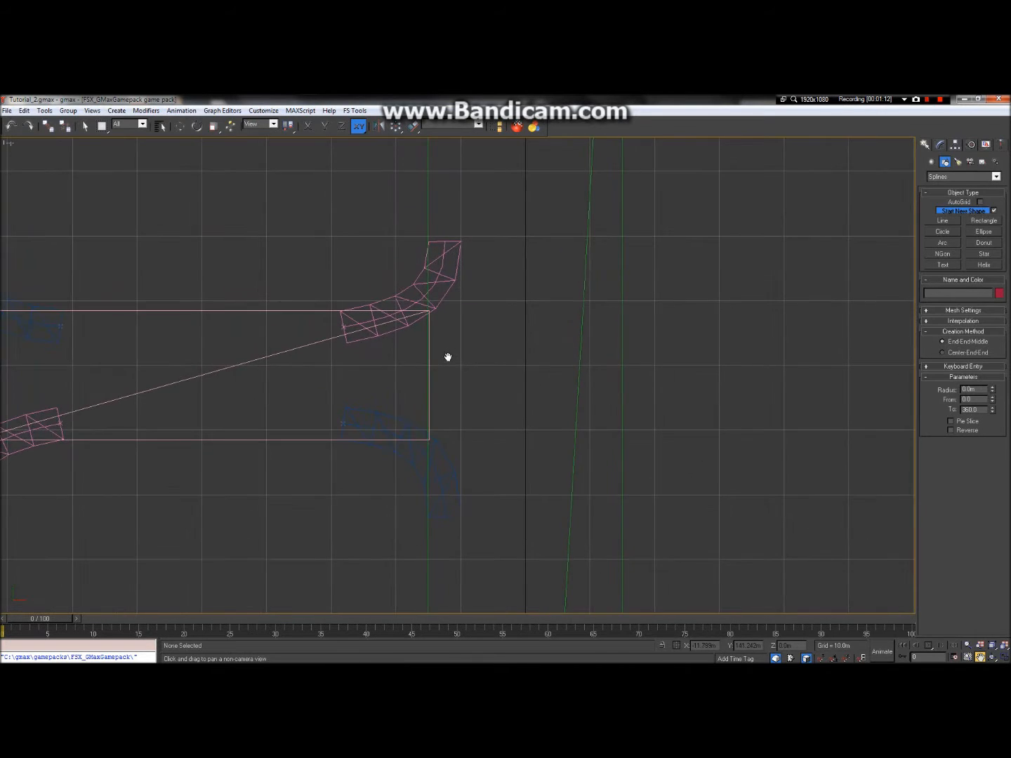
{"action": "left_click", "coordinate": [943, 243]}
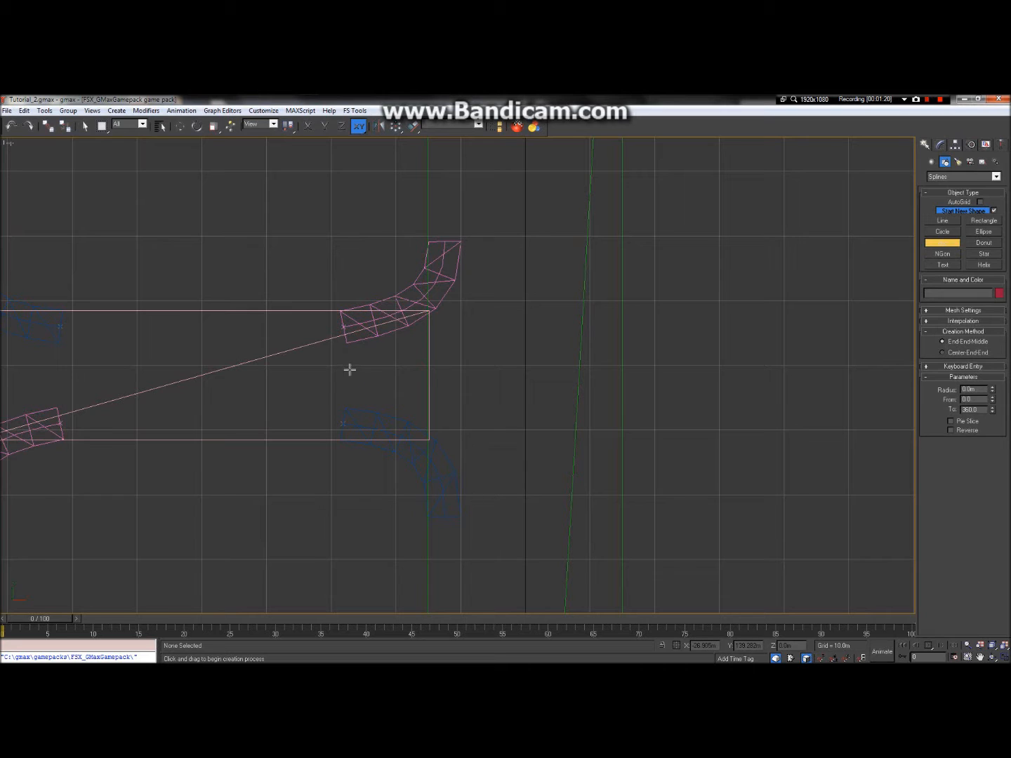
{"action": "left_click_drag", "start_coordinate": [346, 365], "coordinate": [526, 513]}
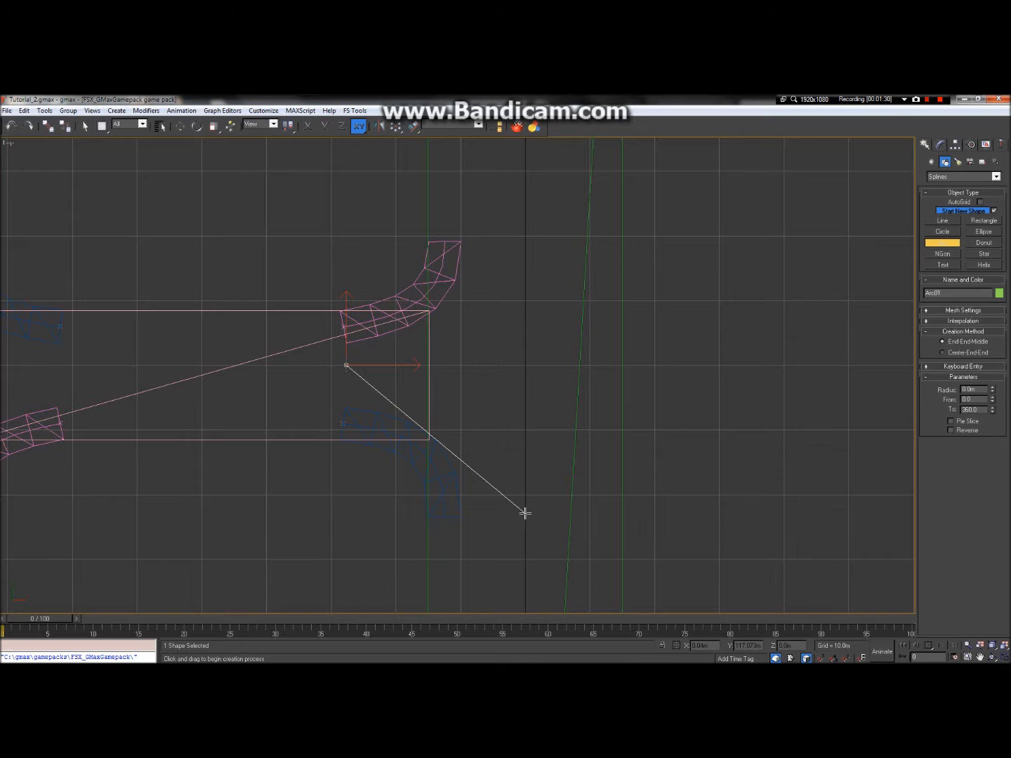
{"action": "left_click_drag", "start_coordinate": [525, 514], "coordinate": [525, 512]}
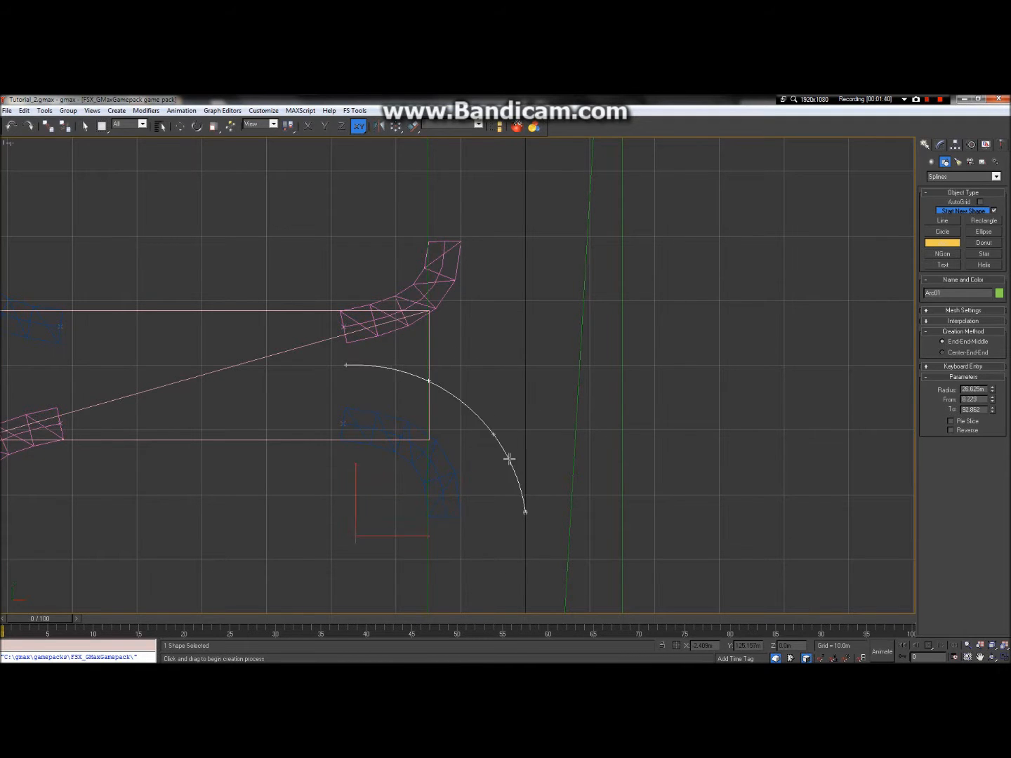
{"action": "right_click", "coordinate": [506, 430]}
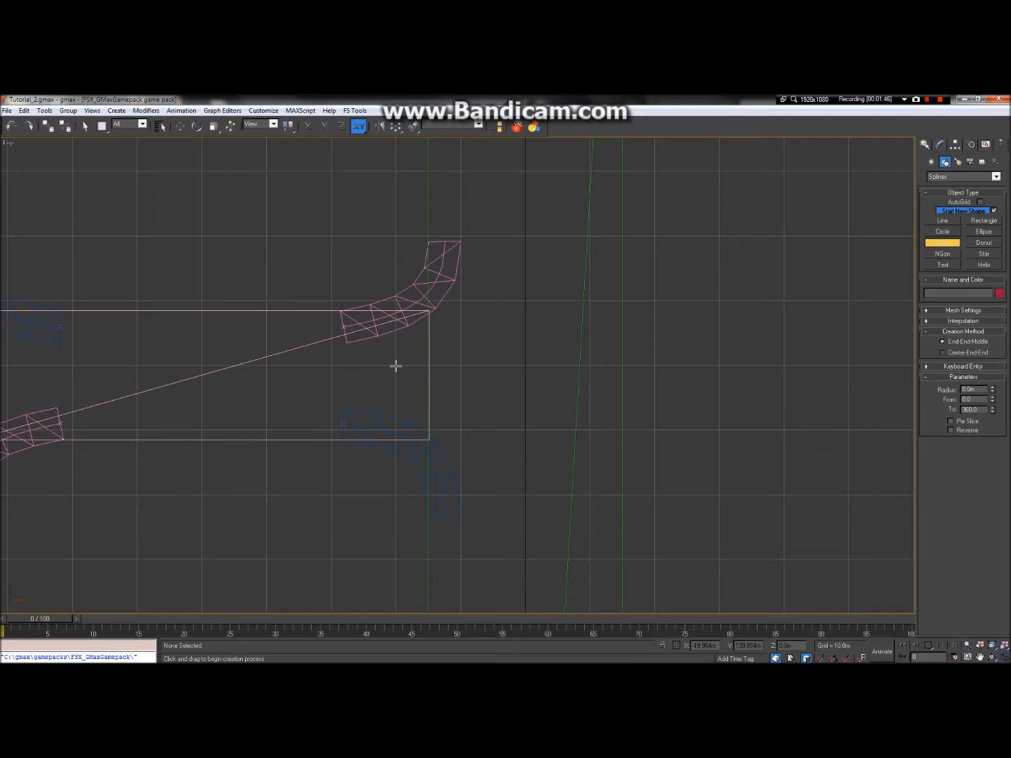
Draw an arc of about 18.9 m radius from the connector's middle down to the centreline of the long vertical strip.
{"action": "left_click_drag", "start_coordinate": [395, 365], "coordinate": [525, 456]}
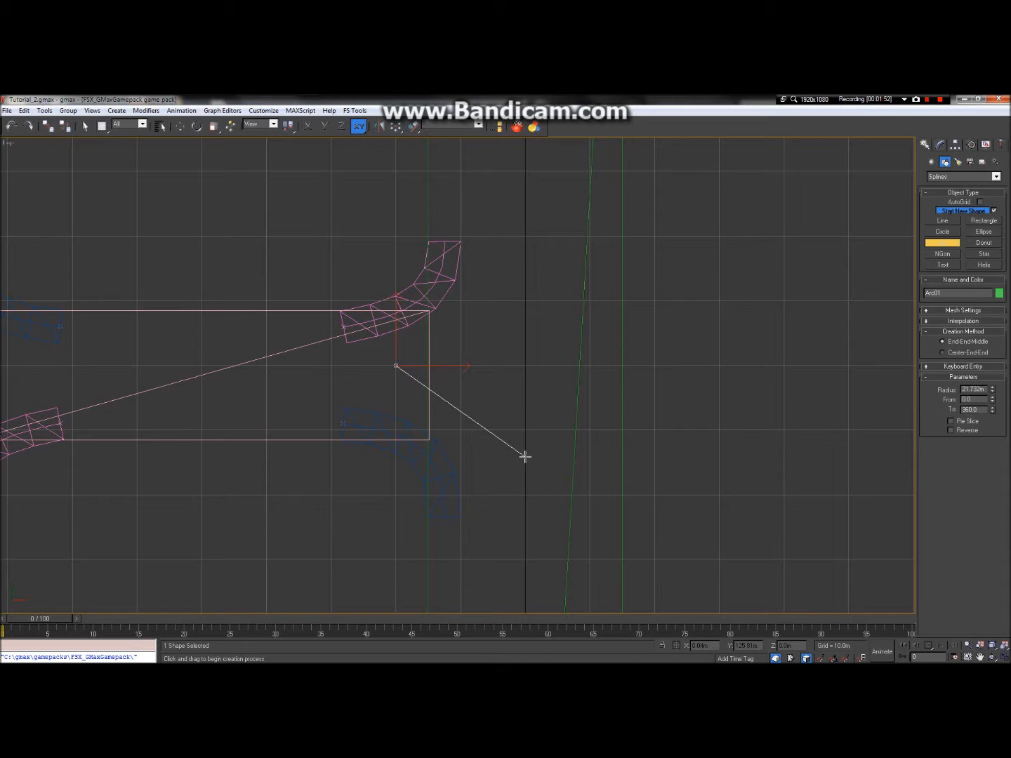
{"action": "left_click_drag", "start_coordinate": [525, 457], "coordinate": [526, 460]}
{"action": "left_click_drag", "start_coordinate": [525, 461], "coordinate": [525, 461]}
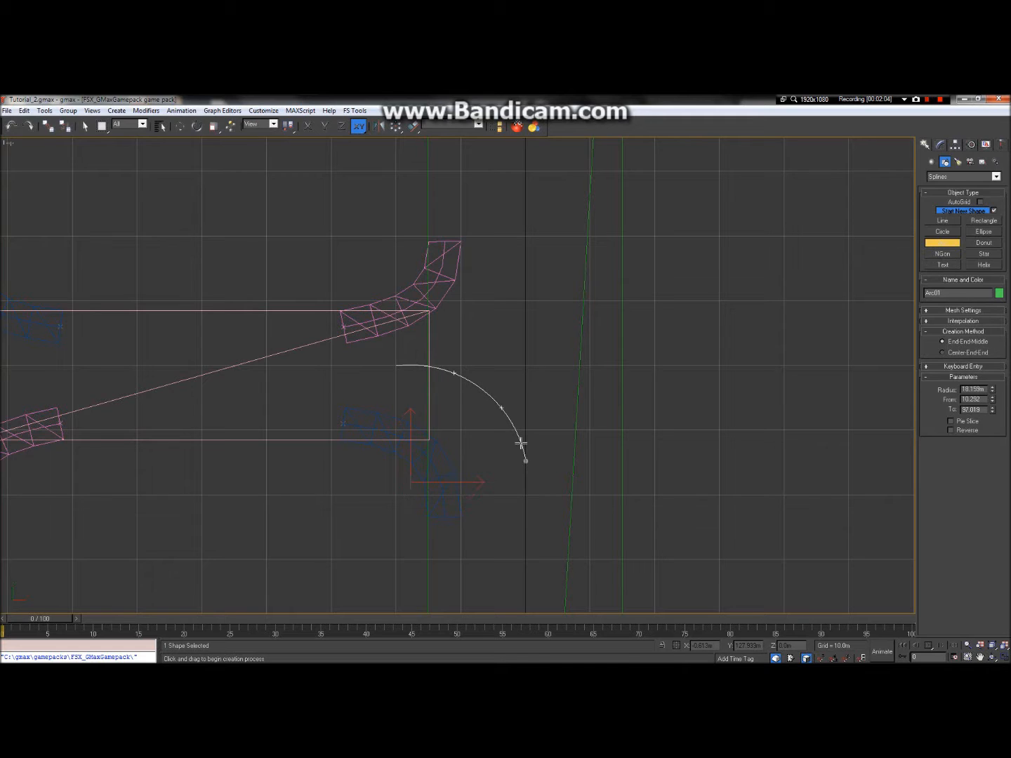
{"action": "left_click", "coordinate": [522, 447]}
Draw a curved Bezier line from the arc's start on the connector up to the centreline of the long vertical strip.
{"action": "scroll", "coordinate": [277, 417], "scroll_direction": "down", "scroll_amount": 3}
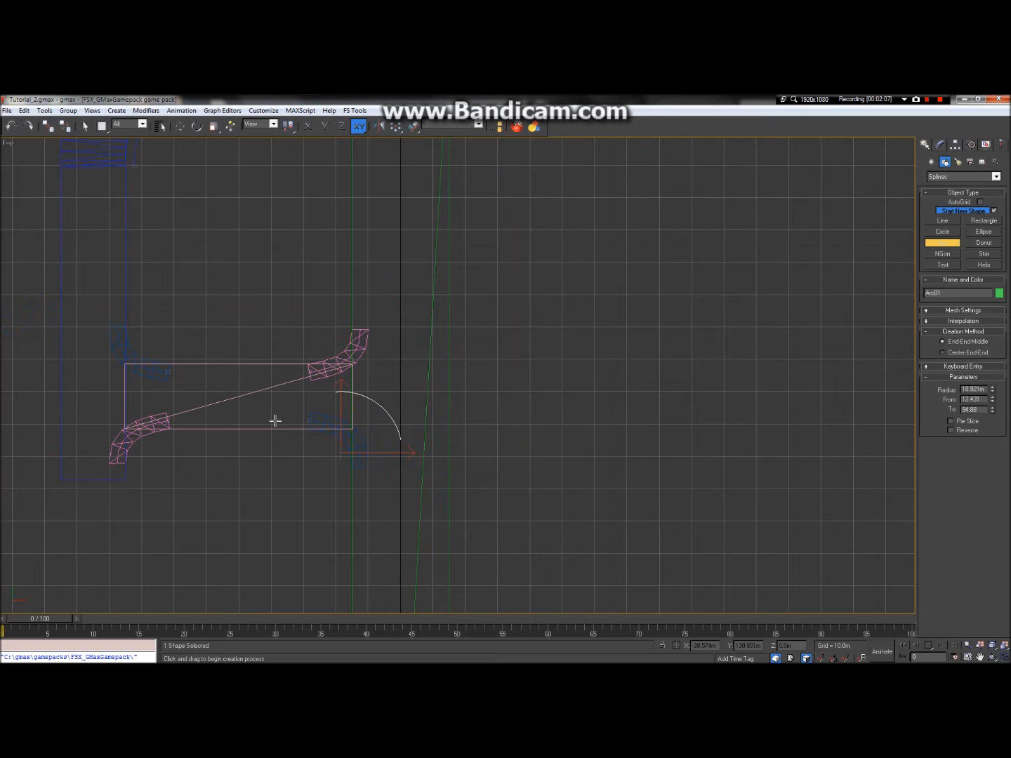
{"action": "scroll", "coordinate": [292, 400], "scroll_direction": "up", "scroll_amount": 3}
{"action": "scroll", "coordinate": [436, 393], "scroll_direction": "down", "scroll_amount": 1}
{"action": "scroll", "coordinate": [353, 335], "scroll_direction": "up", "scroll_amount": 2}
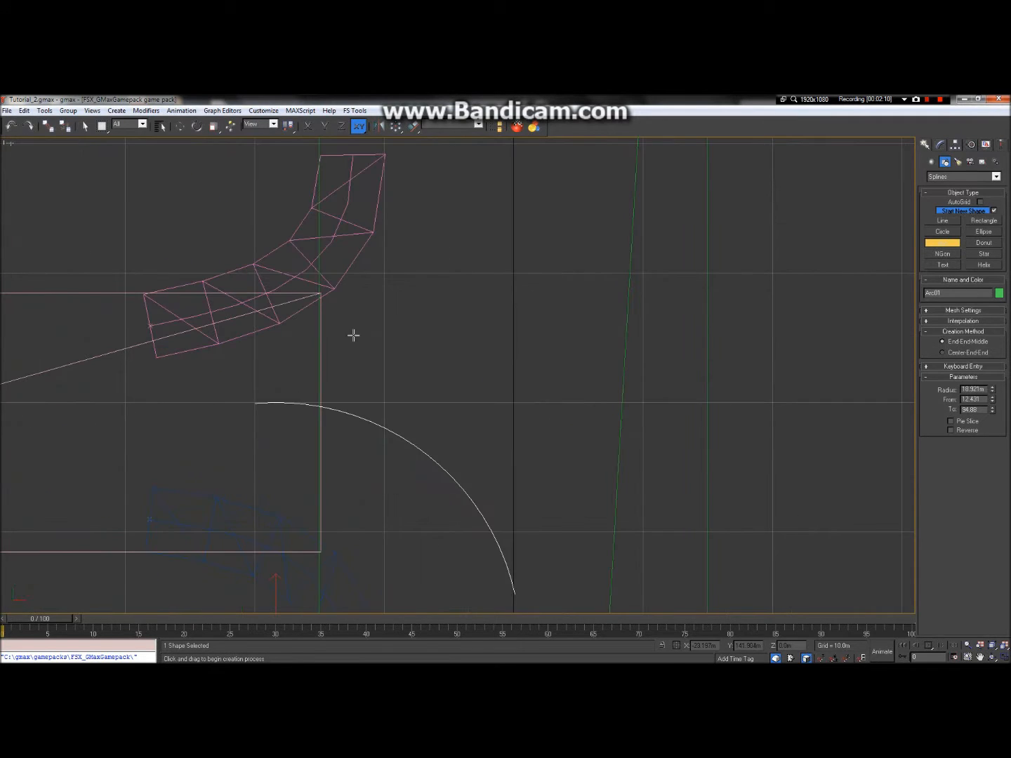
{"action": "scroll", "coordinate": [221, 393], "scroll_direction": "down", "scroll_amount": 5}
{"action": "scroll", "coordinate": [228, 395], "scroll_direction": "up", "scroll_amount": 2}
{"action": "scroll", "coordinate": [228, 394], "scroll_direction": "down", "scroll_amount": 2}
{"action": "left_click", "coordinate": [945, 221]}
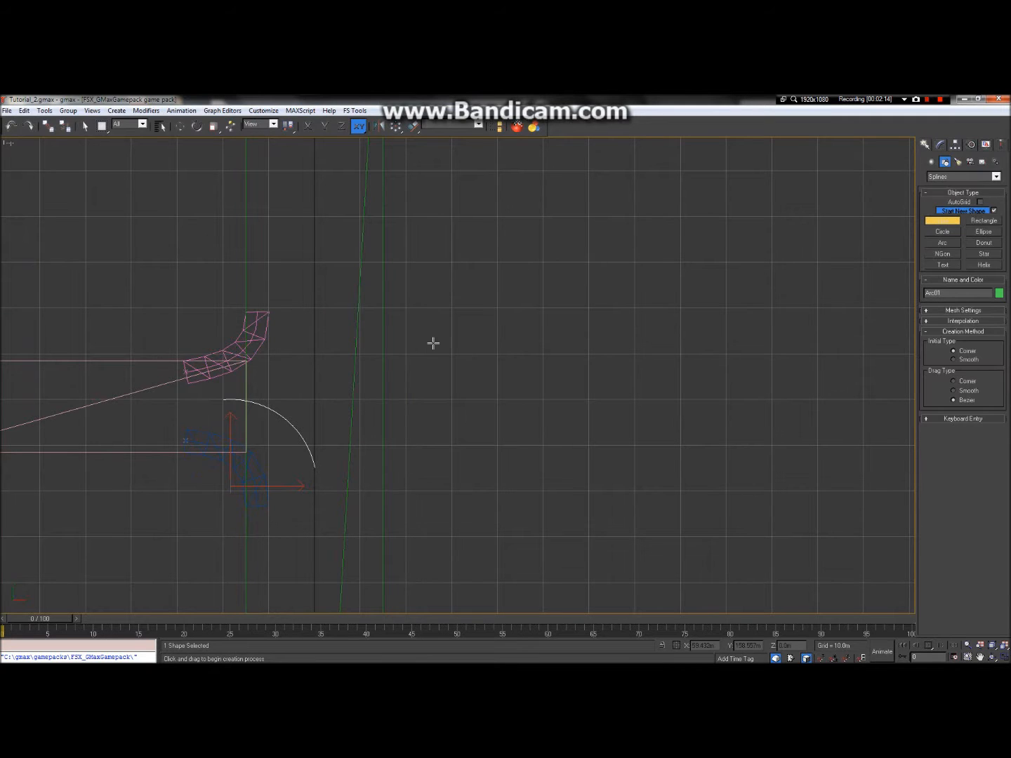
{"action": "left_click", "coordinate": [222, 400]}
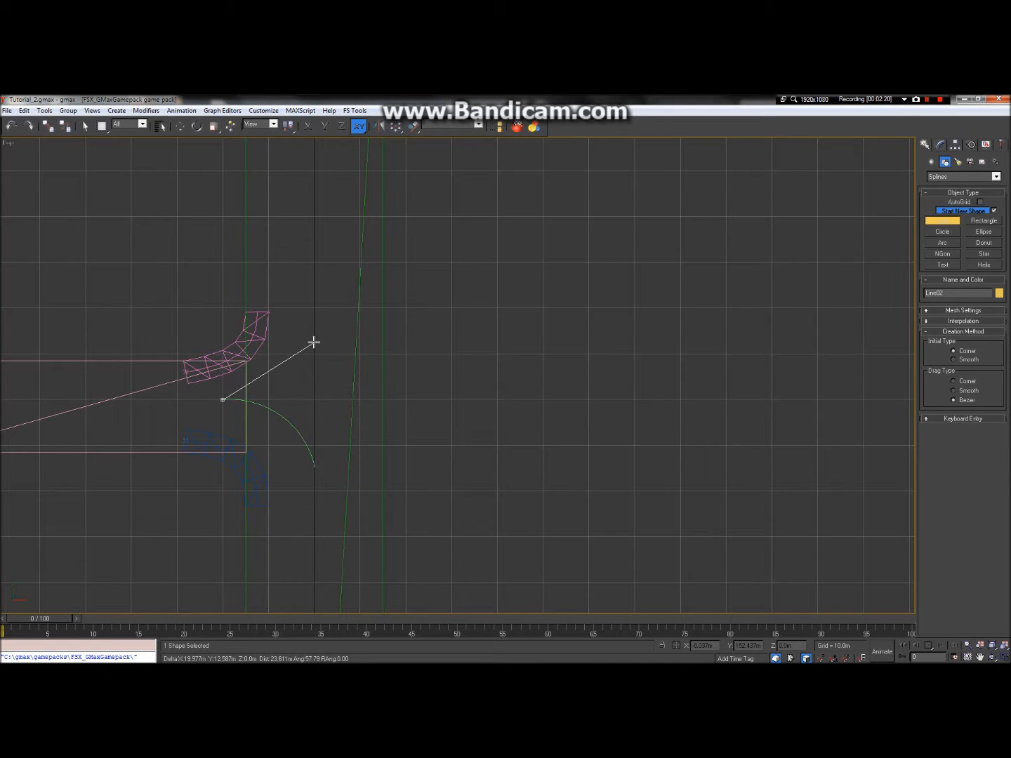
{"action": "left_click_drag", "start_coordinate": [313, 344], "coordinate": [314, 284]}
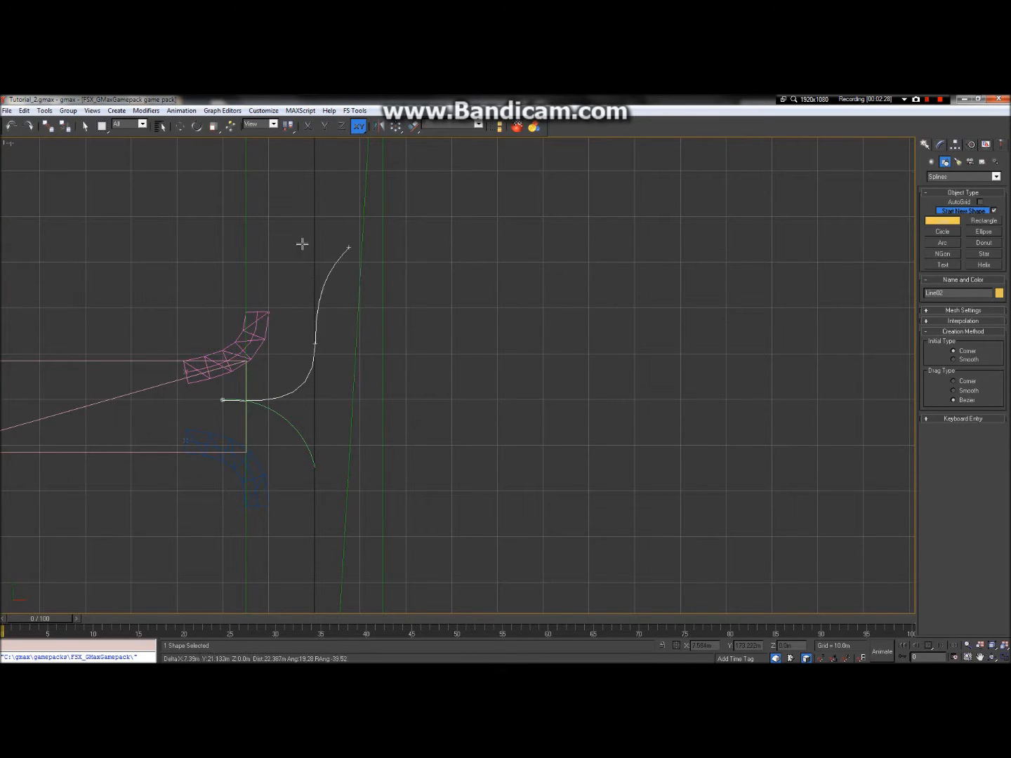
{"action": "right_click", "coordinate": [324, 221]}
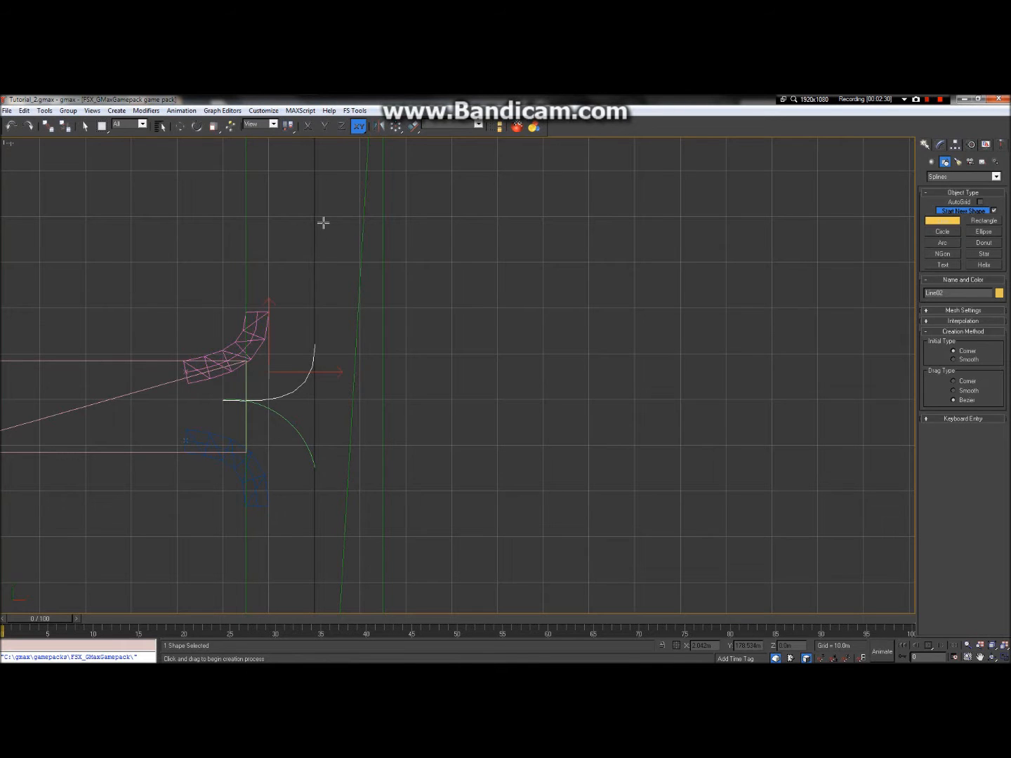
Delete the downward arc and the upward-curving line at the connector's junction with the long strip.
{"action": "scroll", "coordinate": [346, 283], "scroll_direction": "down", "scroll_amount": 4}
{"action": "scroll", "coordinate": [309, 350], "scroll_direction": "up", "scroll_amount": 4}
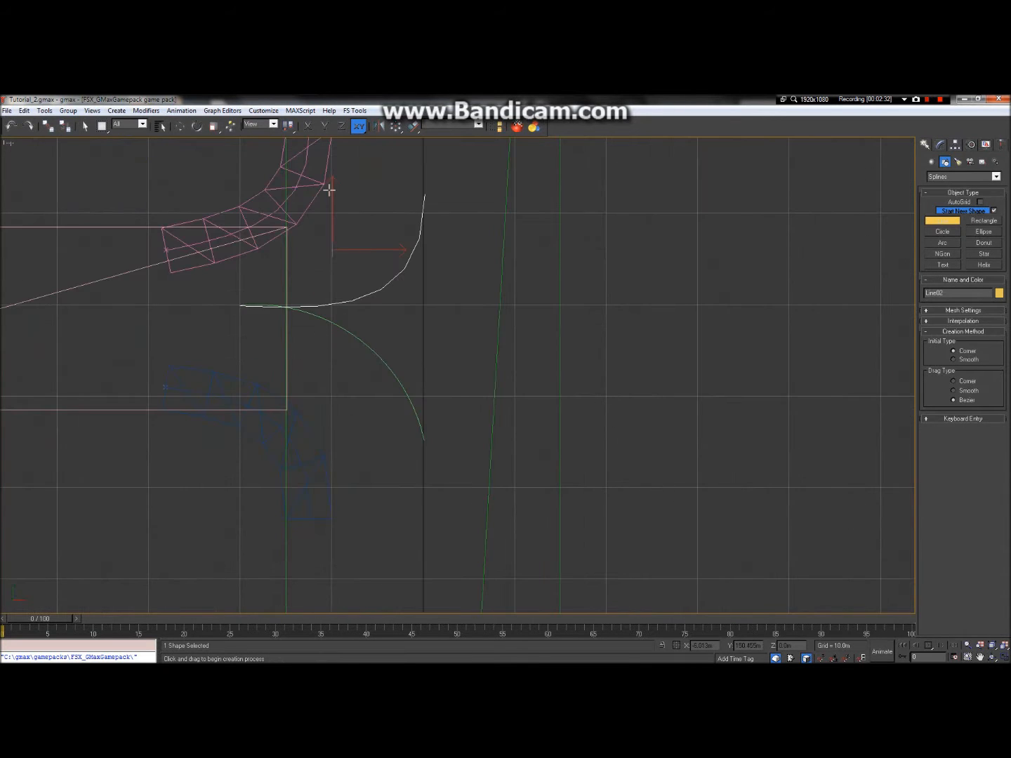
{"action": "left_click", "coordinate": [86, 126]}
{"action": "left_click", "coordinate": [343, 332]}
{"action": "key", "text": "Delete"}
{"action": "left_click", "coordinate": [403, 269]}
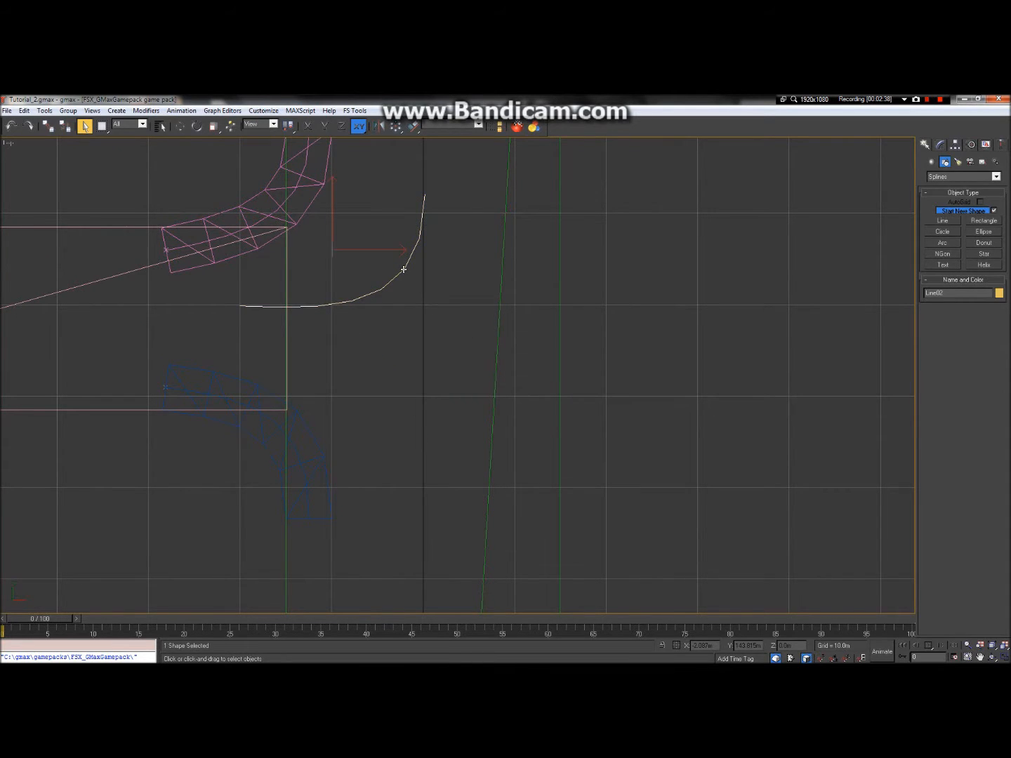
{"action": "left_click", "coordinate": [408, 327]}
{"action": "scroll", "coordinate": [398, 327], "scroll_direction": "down", "scroll_amount": 3}
{"action": "scroll", "coordinate": [300, 282], "scroll_direction": "down", "scroll_amount": 2}
{"action": "scroll", "coordinate": [306, 283], "scroll_direction": "up", "scroll_amount": 5}
{"action": "left_click", "coordinate": [686, 403]}
{"action": "key", "text": "Delete"}
Draw a curved Bezier line from the connector's middle to the long strip's centreline, about 20 m across and 18 m down.
{"action": "scroll", "coordinate": [502, 358], "scroll_direction": "down", "scroll_amount": 3}
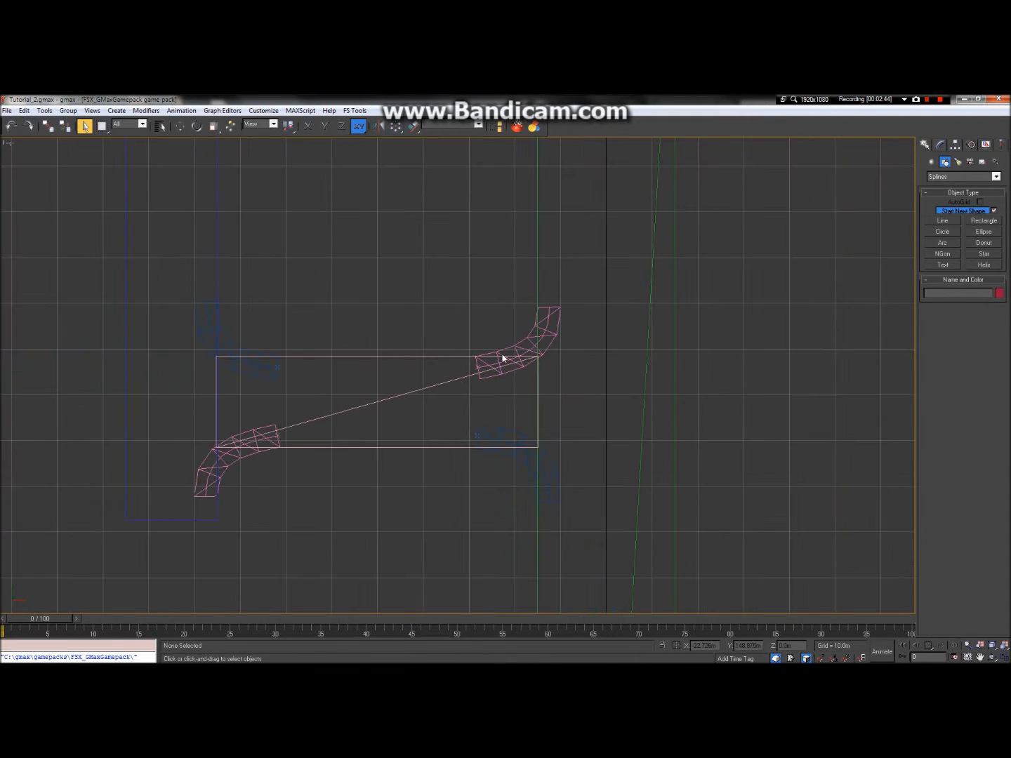
{"action": "left_click", "coordinate": [942, 222]}
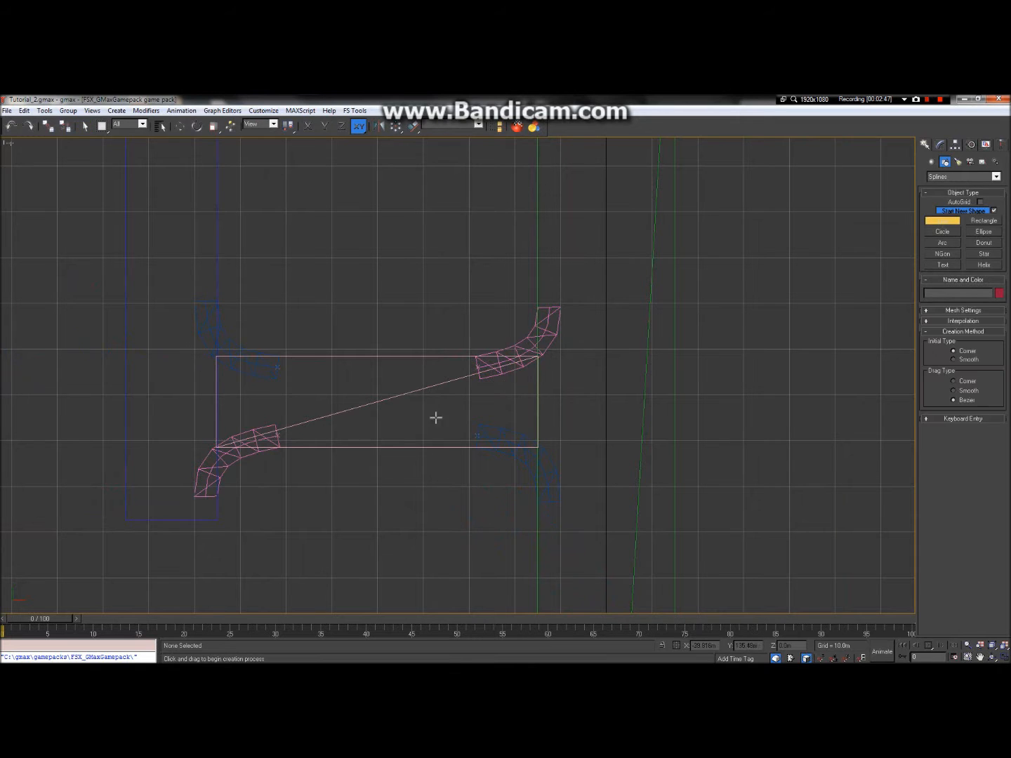
{"action": "left_click", "coordinate": [514, 400]}
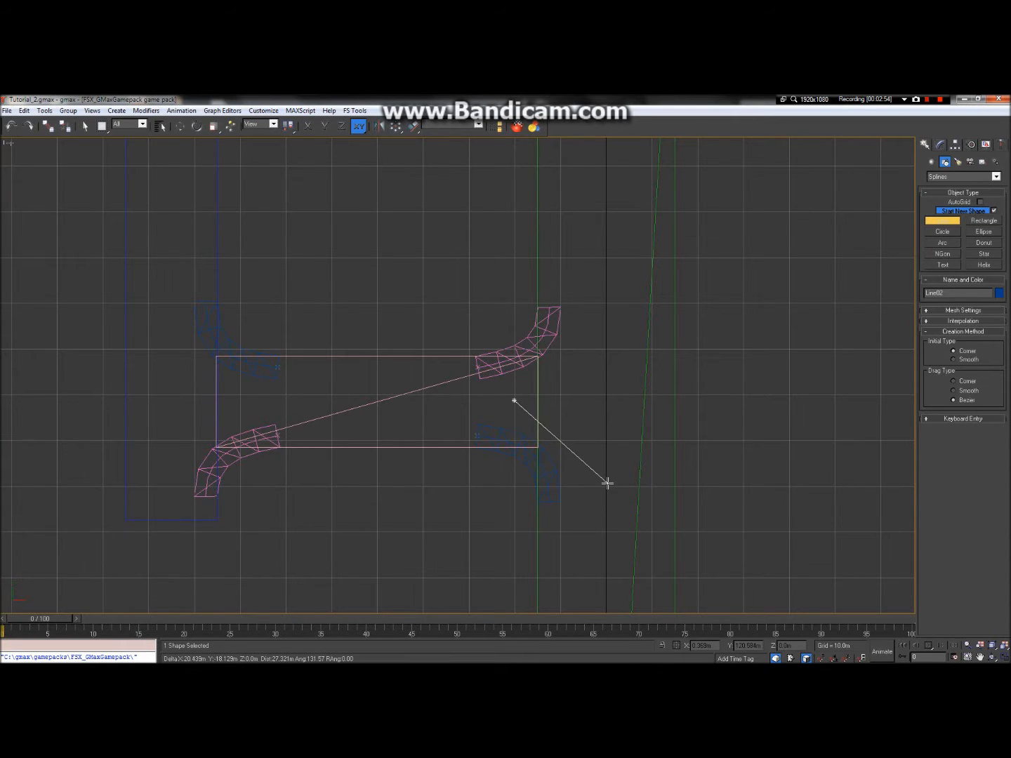
{"action": "left_click_drag", "start_coordinate": [607, 483], "coordinate": [605, 566]}
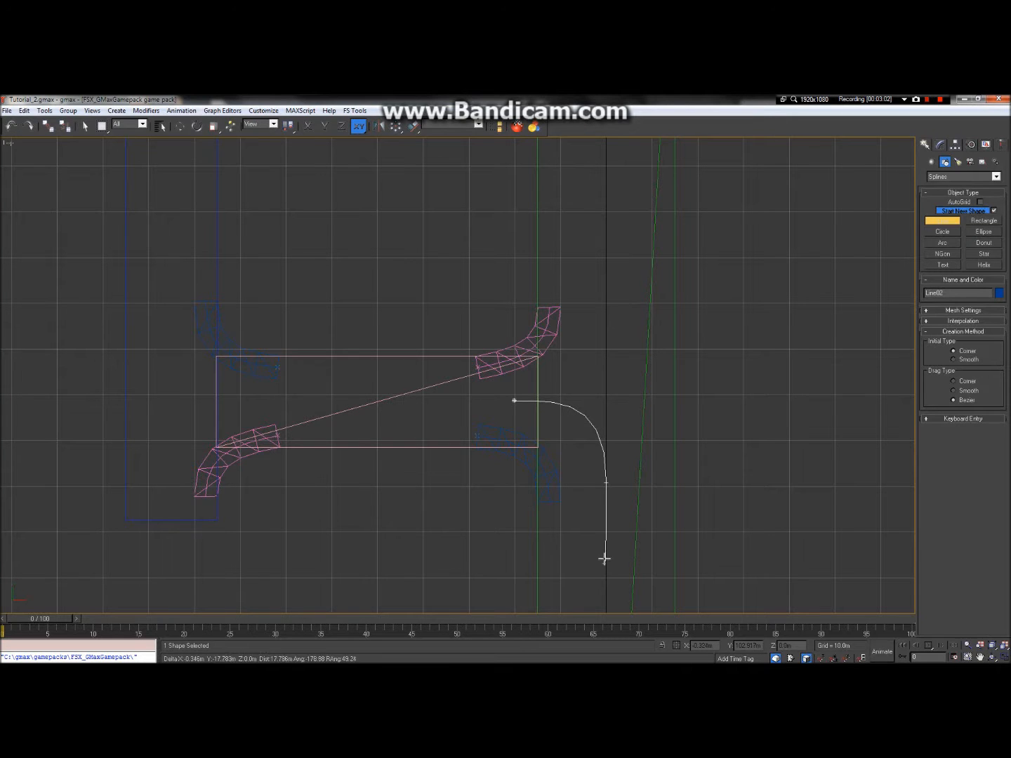
{"action": "right_click", "coordinate": [603, 559]}
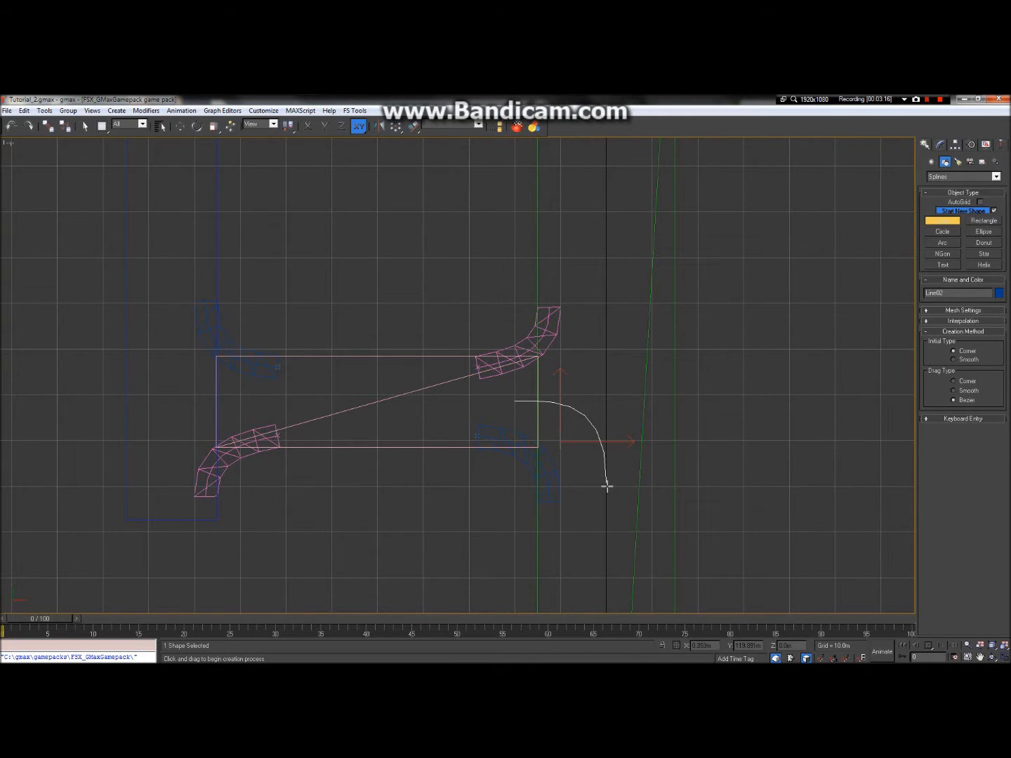
Draw a straight line about 479 m long down the centreline of the long vertical strip, from its upper end to its lower end.
{"action": "left_click", "coordinate": [979, 654]}
{"action": "left_click_drag", "start_coordinate": [643, 512], "coordinate": [624, 536]}
{"action": "scroll", "coordinate": [535, 469], "scroll_direction": "down", "scroll_amount": 6}
{"action": "left_click_drag", "start_coordinate": [540, 457], "coordinate": [484, 273]}
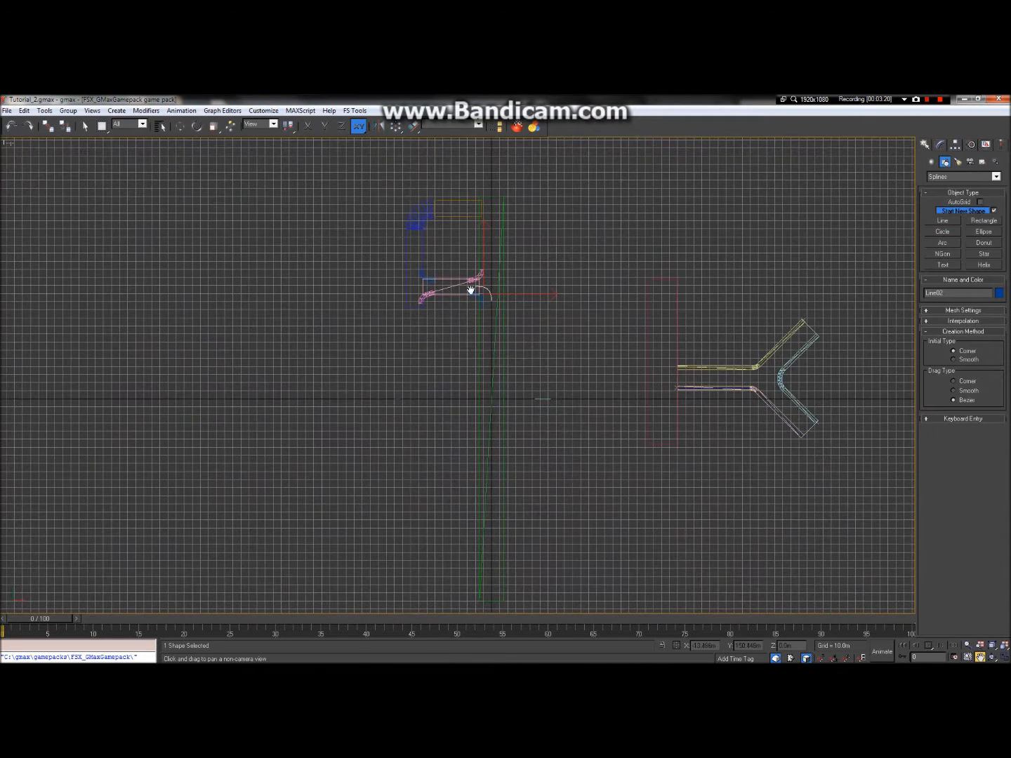
{"action": "left_click", "coordinate": [943, 220]}
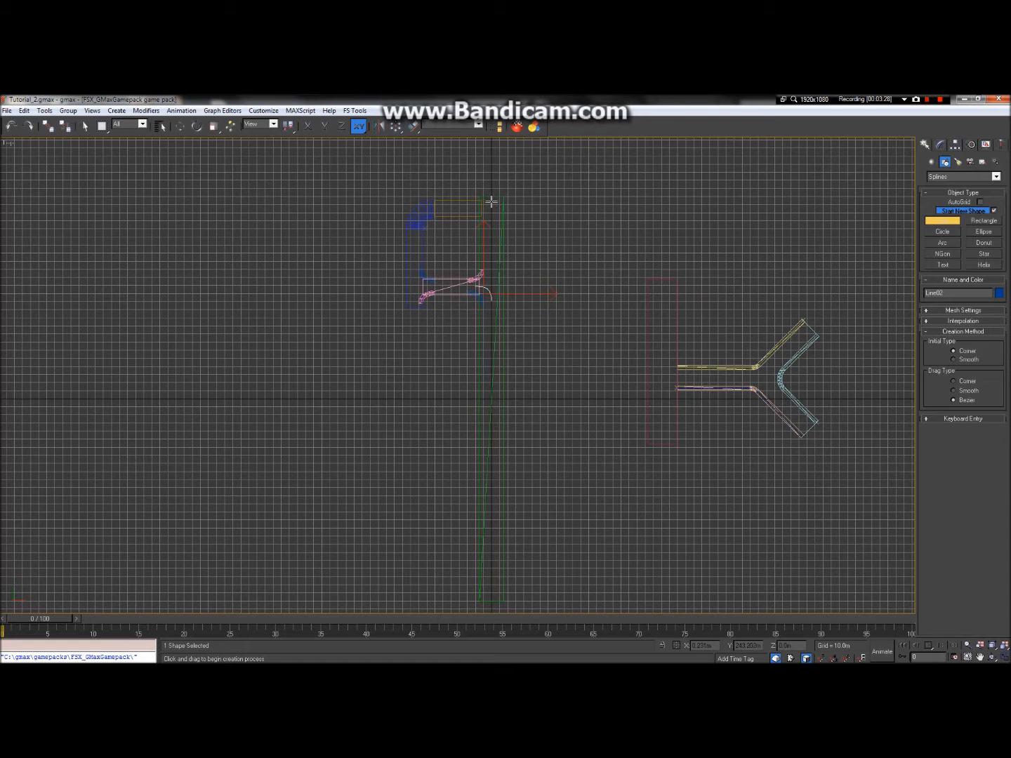
{"action": "left_click", "coordinate": [980, 657]}
{"action": "left_click_drag", "start_coordinate": [520, 201], "coordinate": [532, 162]}
{"action": "scroll", "coordinate": [516, 140], "scroll_direction": "up", "scroll_amount": 2}
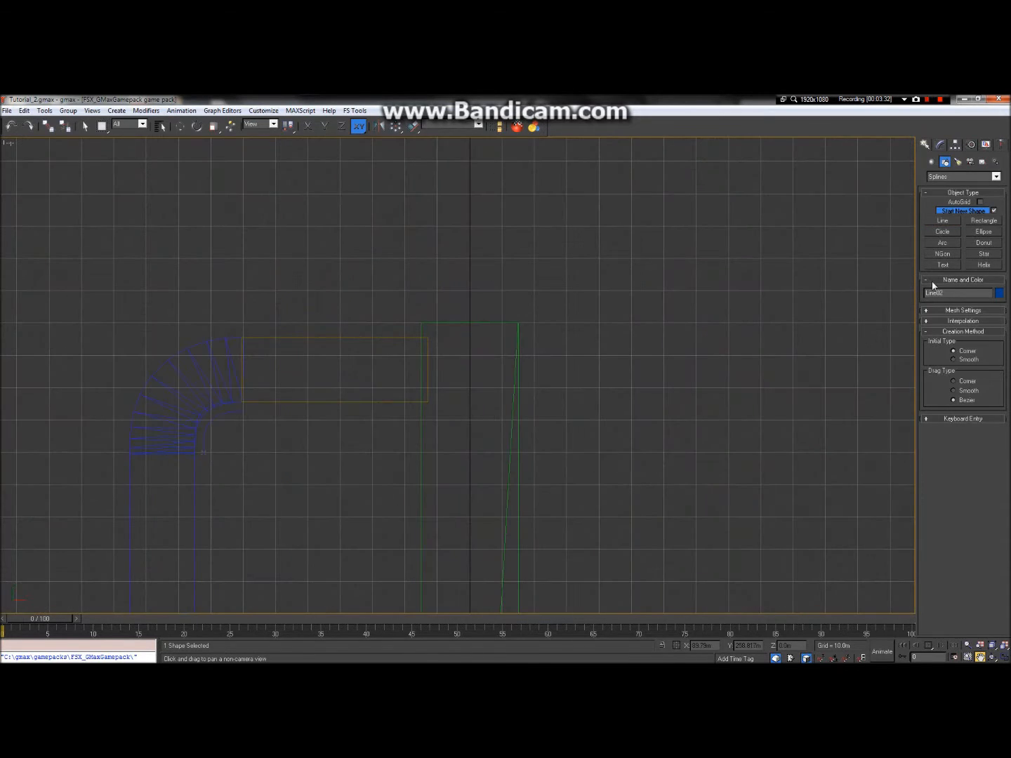
{"action": "left_click", "coordinate": [945, 221]}
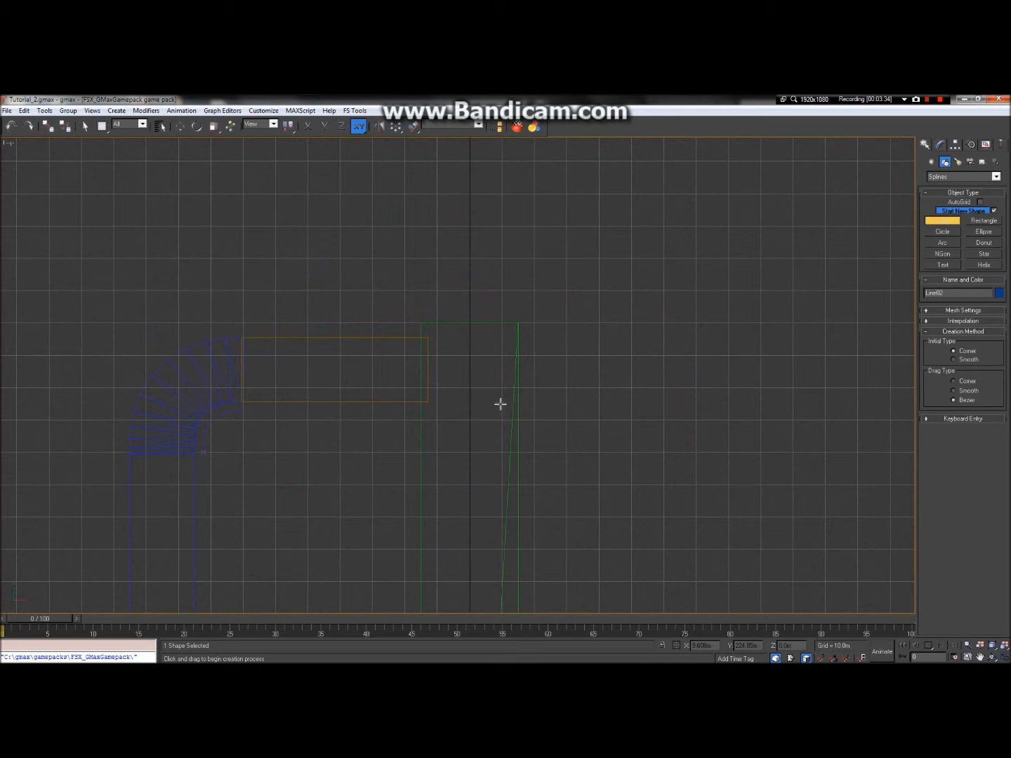
{"action": "left_click", "coordinate": [470, 365]}
{"action": "scroll", "coordinate": [469, 429], "scroll_direction": "down", "scroll_amount": 4}
{"action": "scroll", "coordinate": [446, 429], "scroll_direction": "up", "scroll_amount": 4}
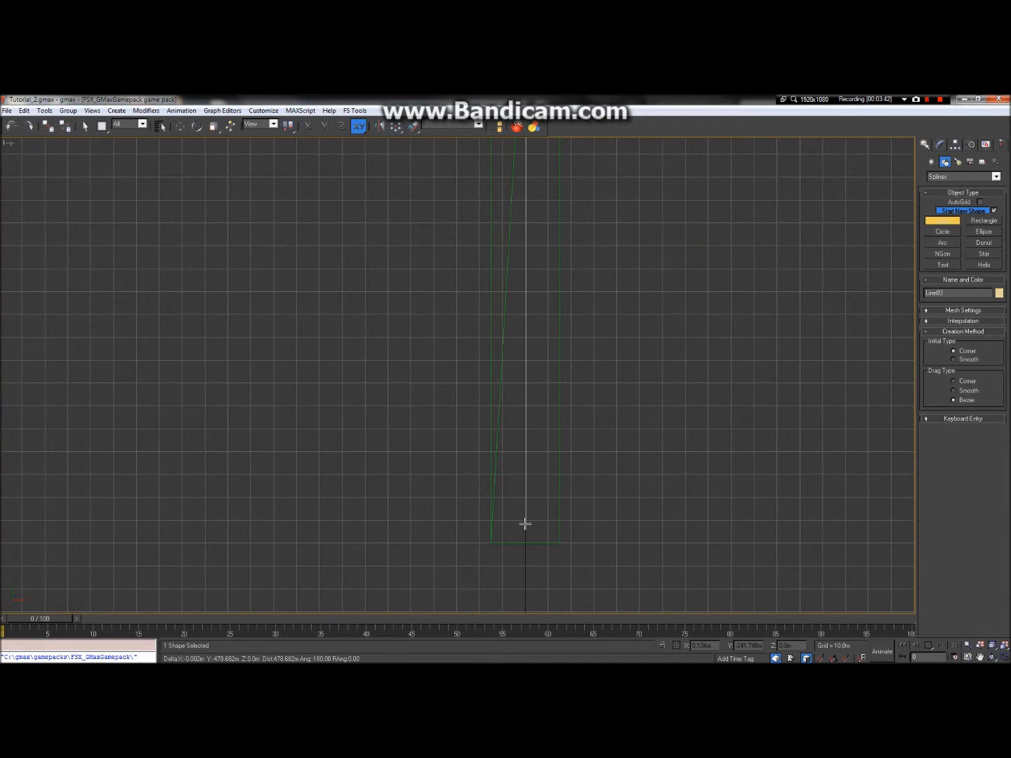
{"action": "left_click", "coordinate": [524, 524]}
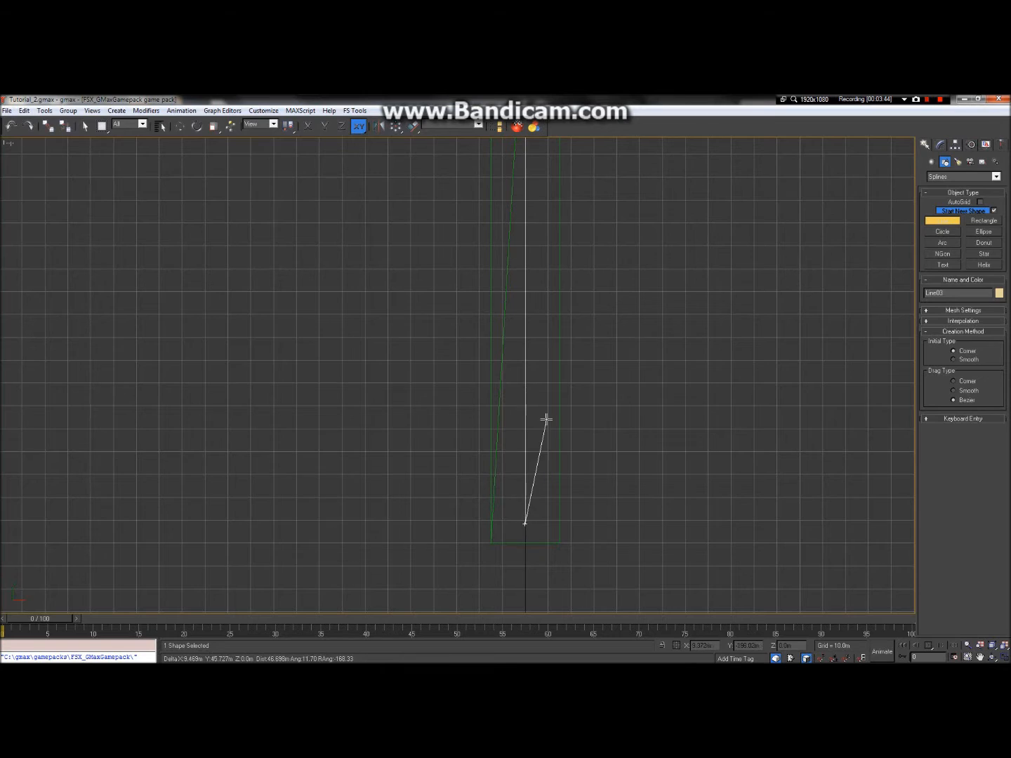
{"action": "scroll", "coordinate": [546, 421], "scroll_direction": "down", "scroll_amount": 3}
{"action": "scroll", "coordinate": [565, 228], "scroll_direction": "up", "scroll_amount": 5}
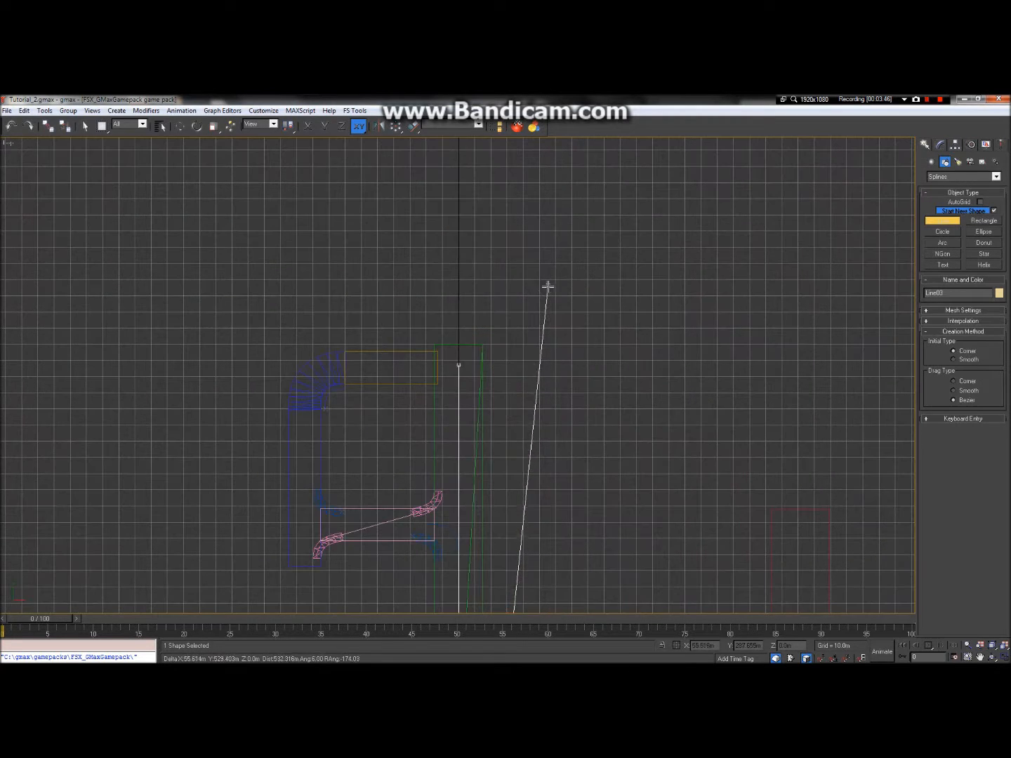
{"action": "right_click", "coordinate": [523, 344]}
Save the scene and clear the selection around the connector's junction with the long strip.
{"action": "scroll", "coordinate": [535, 247], "scroll_direction": "down", "scroll_amount": 4}
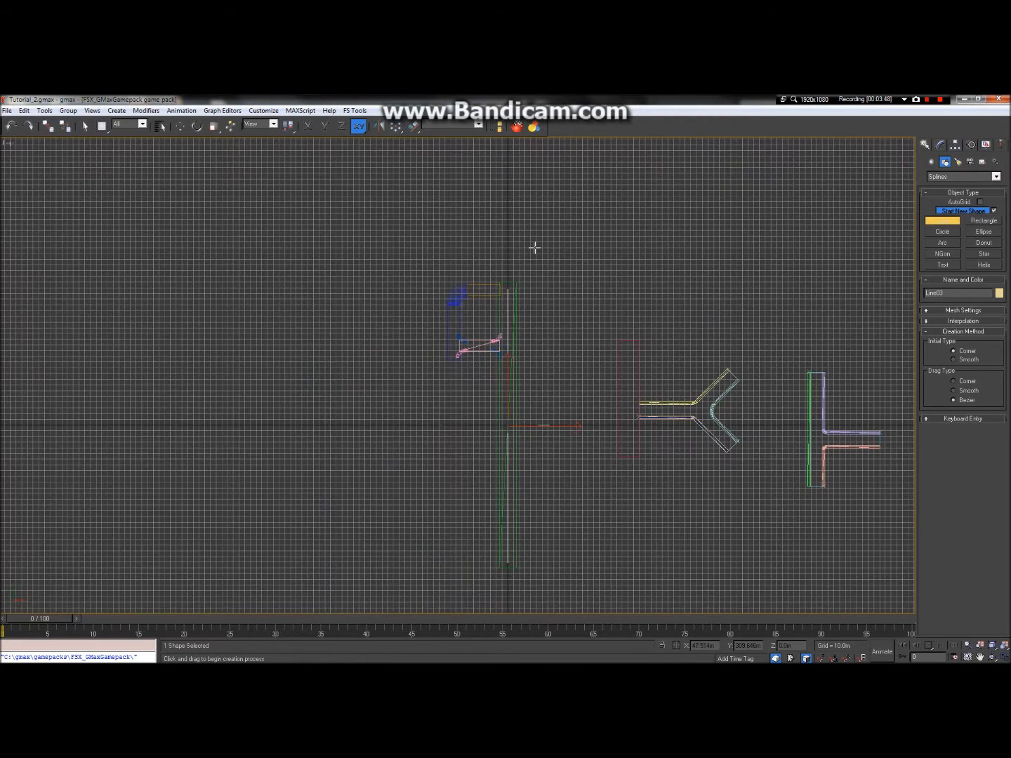
{"action": "scroll", "coordinate": [497, 327], "scroll_direction": "up", "scroll_amount": 6}
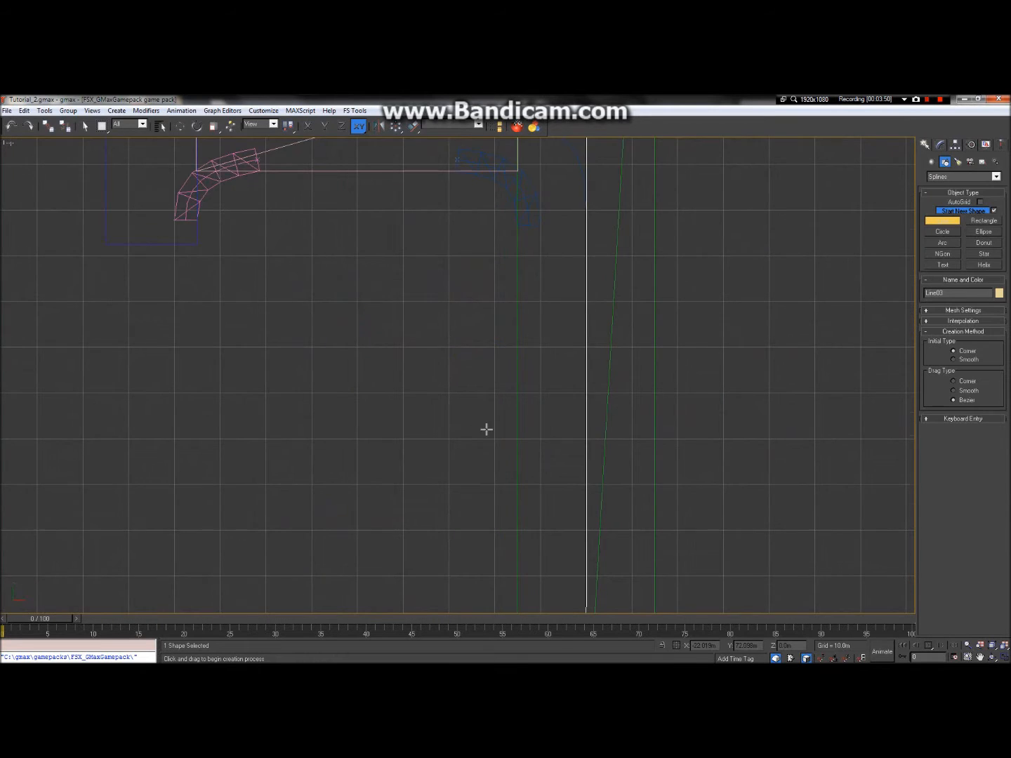
{"action": "scroll", "coordinate": [486, 429], "scroll_direction": "down", "scroll_amount": 5}
{"action": "scroll", "coordinate": [496, 243], "scroll_direction": "up", "scroll_amount": 5}
{"action": "scroll", "coordinate": [567, 537], "scroll_direction": "up", "scroll_amount": 5}
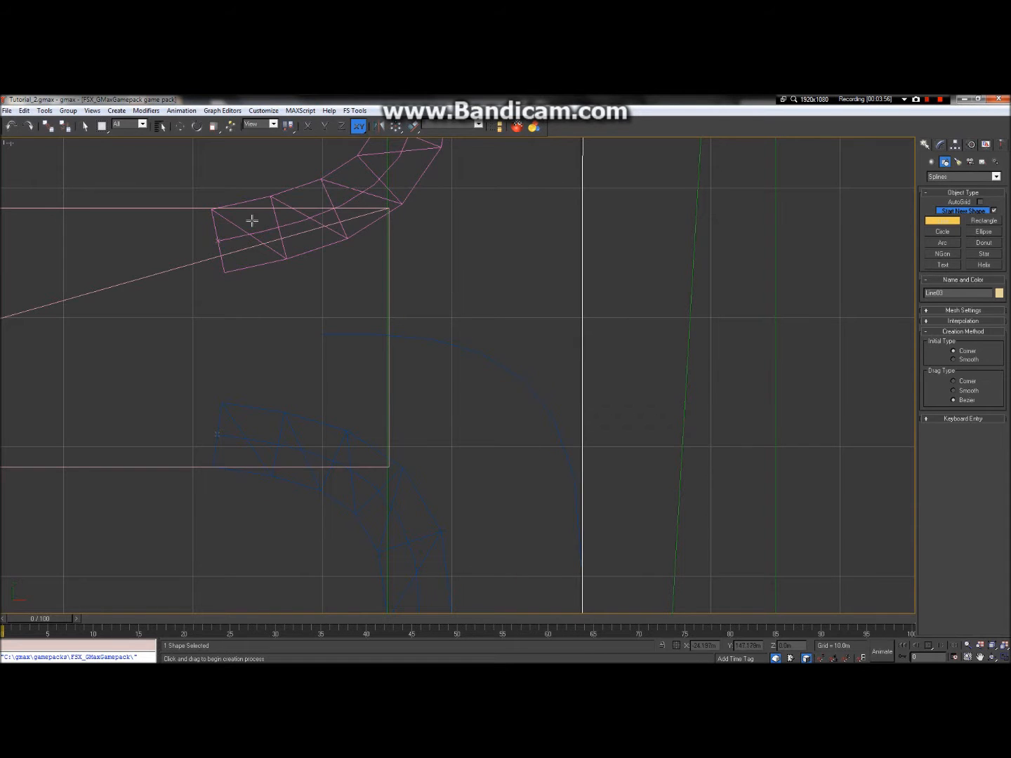
{"action": "key", "text": "ctrl+s"}
{"action": "left_click", "coordinate": [85, 125]}
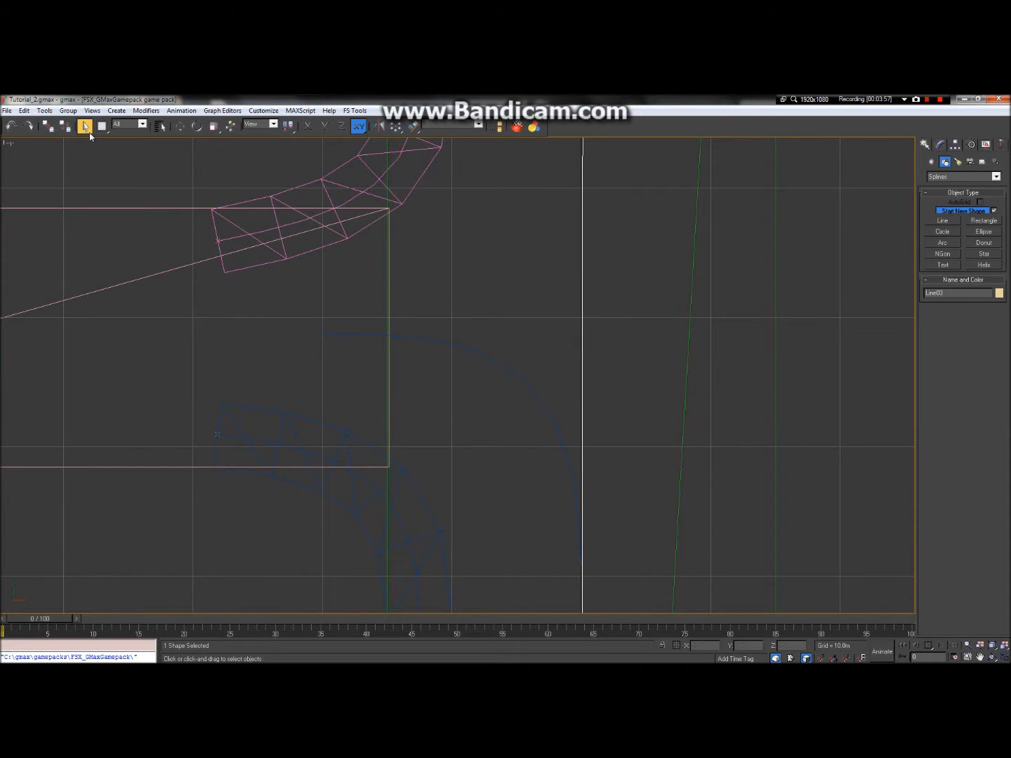
{"action": "left_click", "coordinate": [482, 353]}
{"action": "scroll", "coordinate": [483, 353], "scroll_direction": "down", "scroll_amount": 5}
{"action": "left_click", "coordinate": [474, 338]}
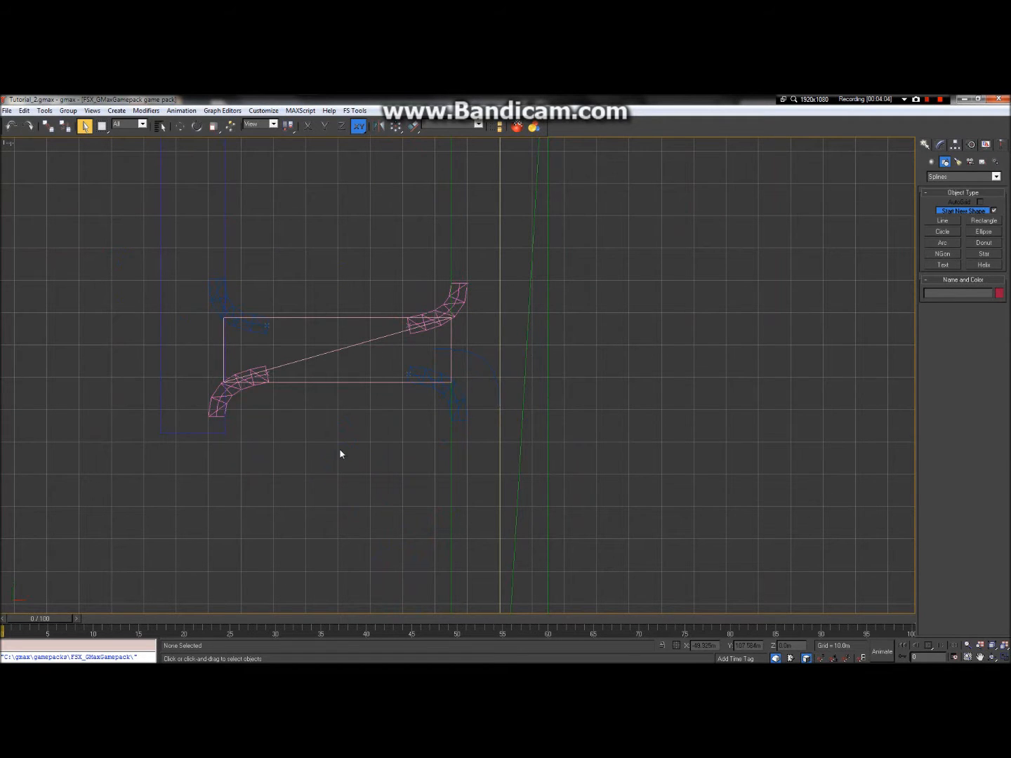
Draw a straight horizontal line along the connector's centreline, from the curved line's start to just inside the connector's opposite end.
{"action": "left_click", "coordinate": [943, 221]}
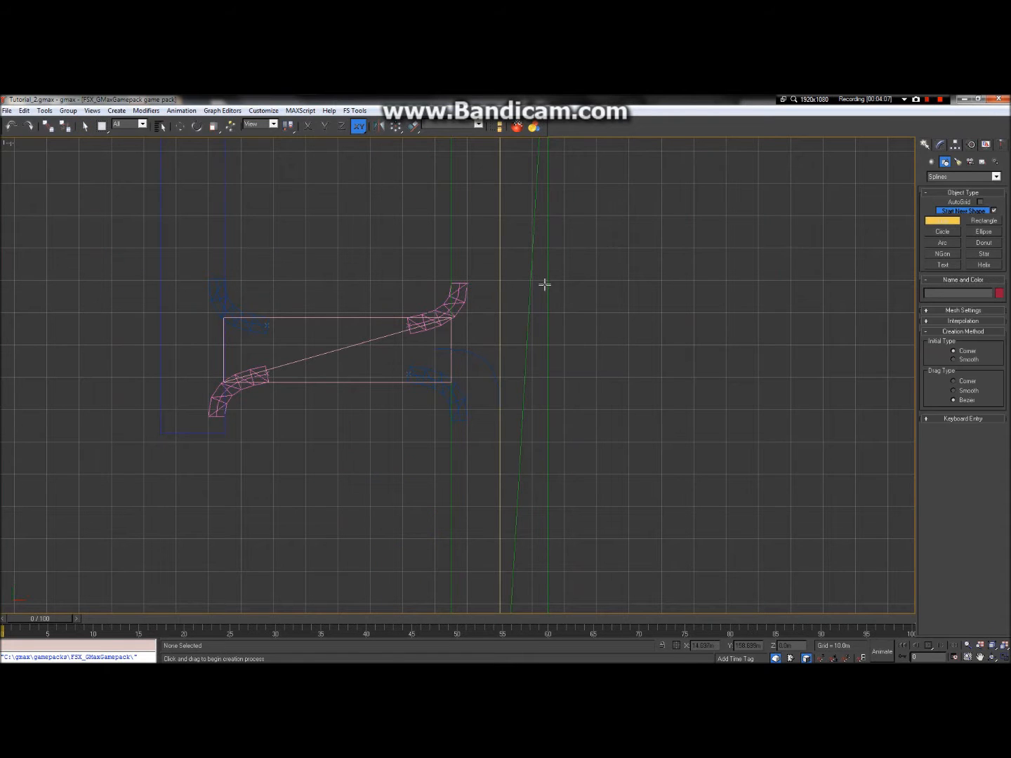
{"action": "left_click", "coordinate": [433, 350]}
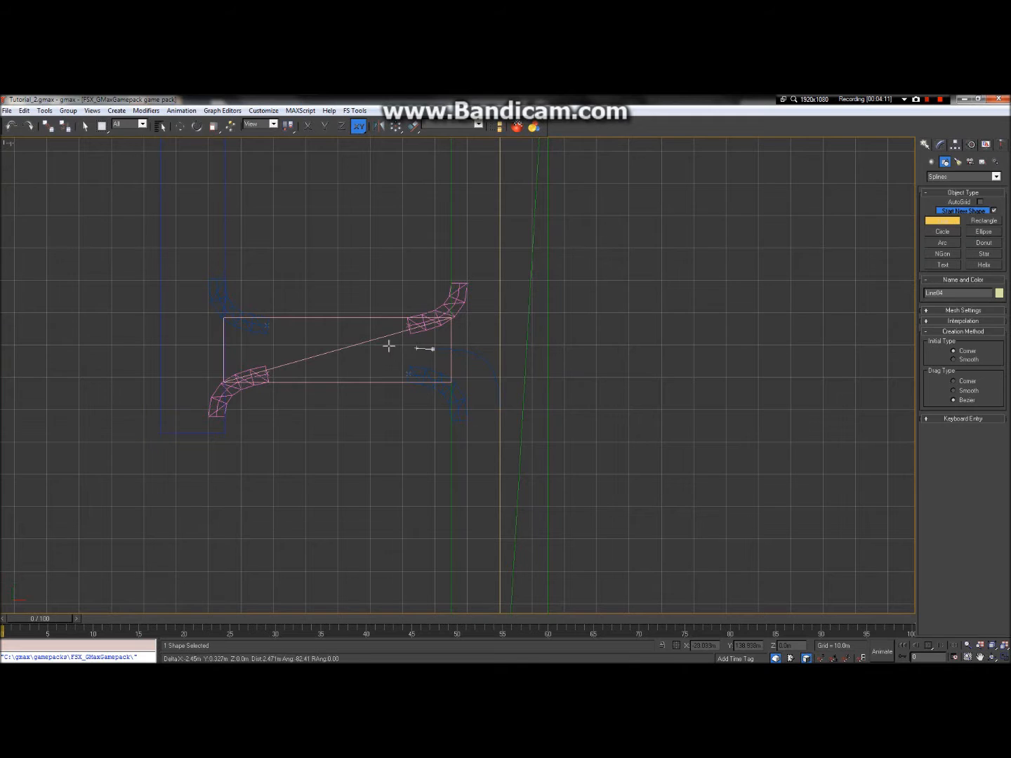
{"action": "left_click", "coordinate": [246, 350]}
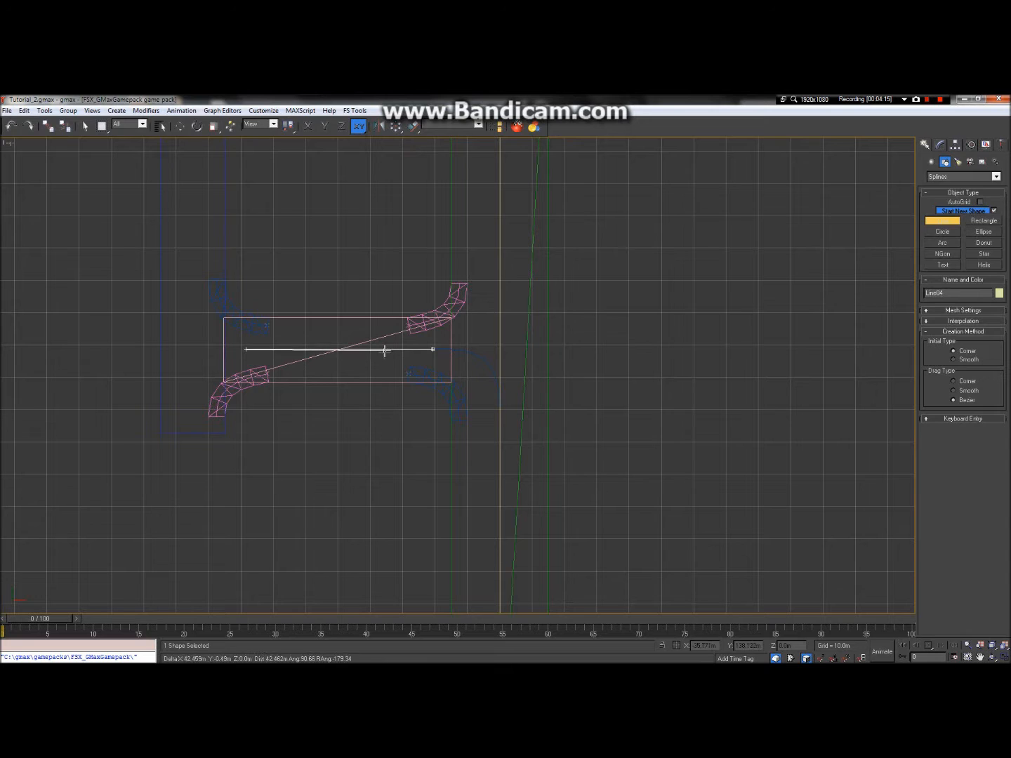
{"action": "right_click", "coordinate": [296, 269]}
Draw a straight vertical line up the middle of the short blue strip, from just above the connector to the bend.
{"action": "scroll", "coordinate": [338, 341], "scroll_direction": "down", "scroll_amount": 4}
{"action": "scroll", "coordinate": [272, 265], "scroll_direction": "up", "scroll_amount": 4}
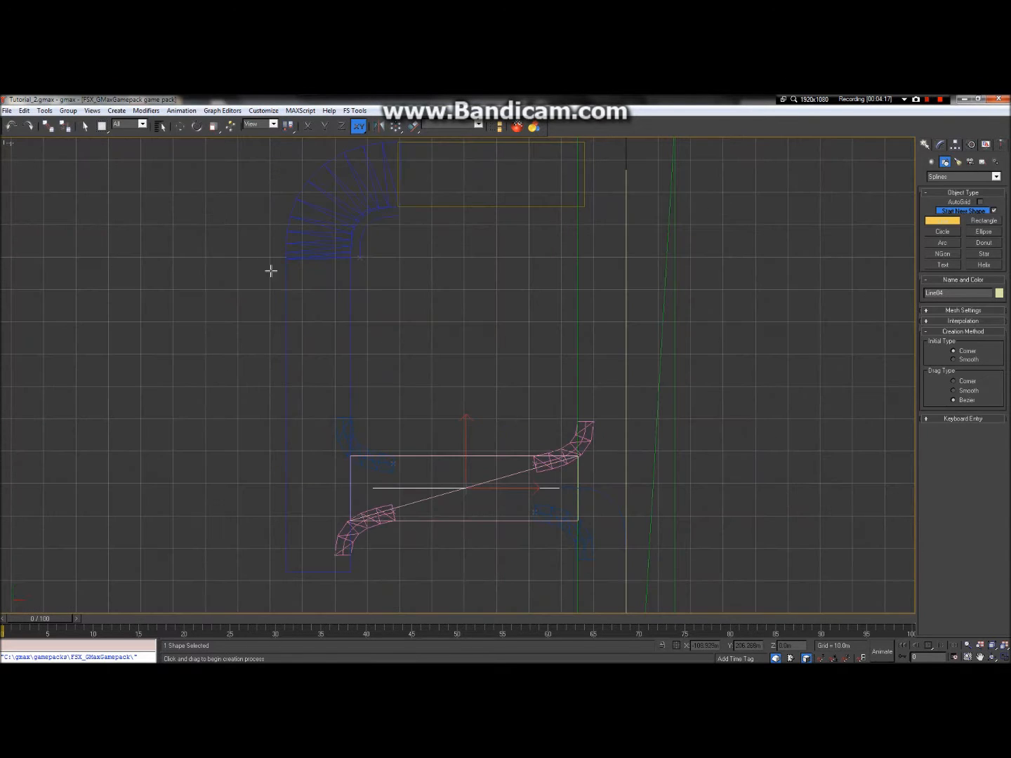
{"action": "left_click", "coordinate": [318, 450]}
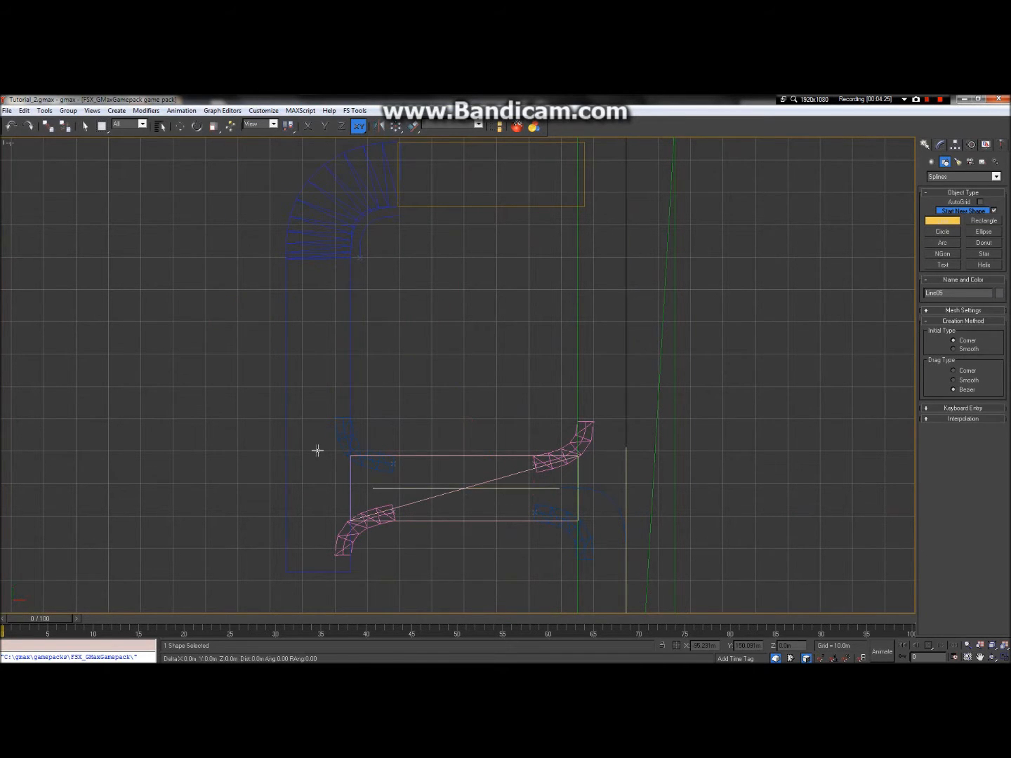
{"action": "left_click", "coordinate": [318, 245]}
{"action": "right_click", "coordinate": [618, 219]}
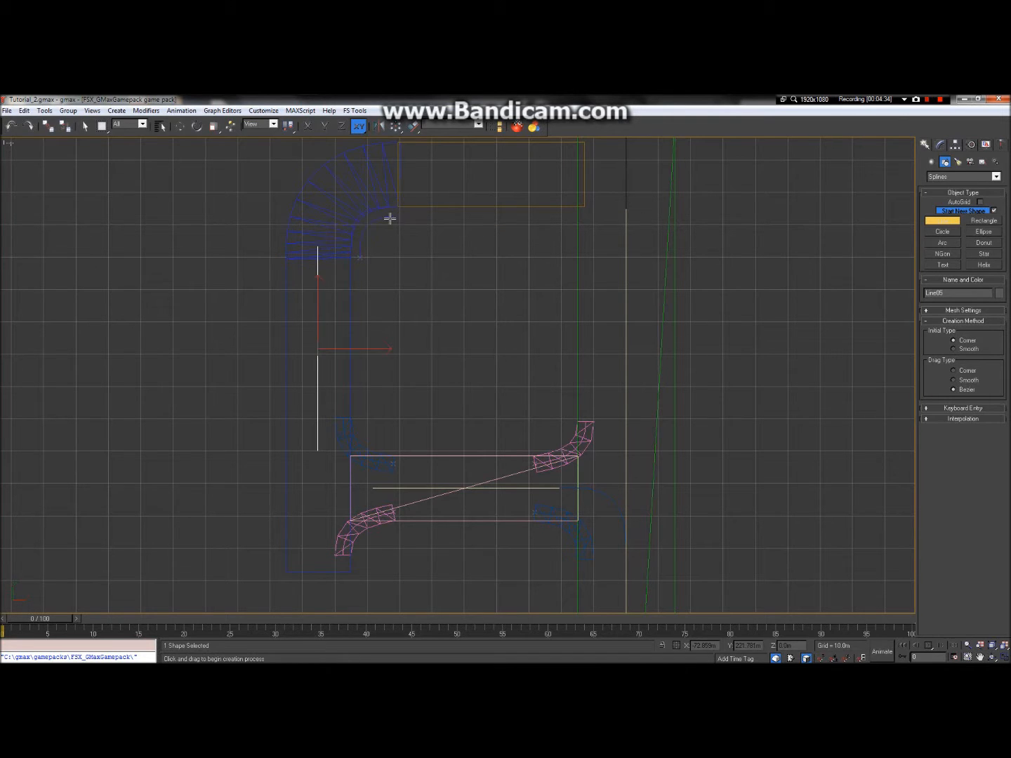
Draw a curved Bezier line through the blue bend, about 25 m across and 23 m up, from the vertical line to the upper rectangle.
{"action": "left_click", "coordinate": [318, 246]}
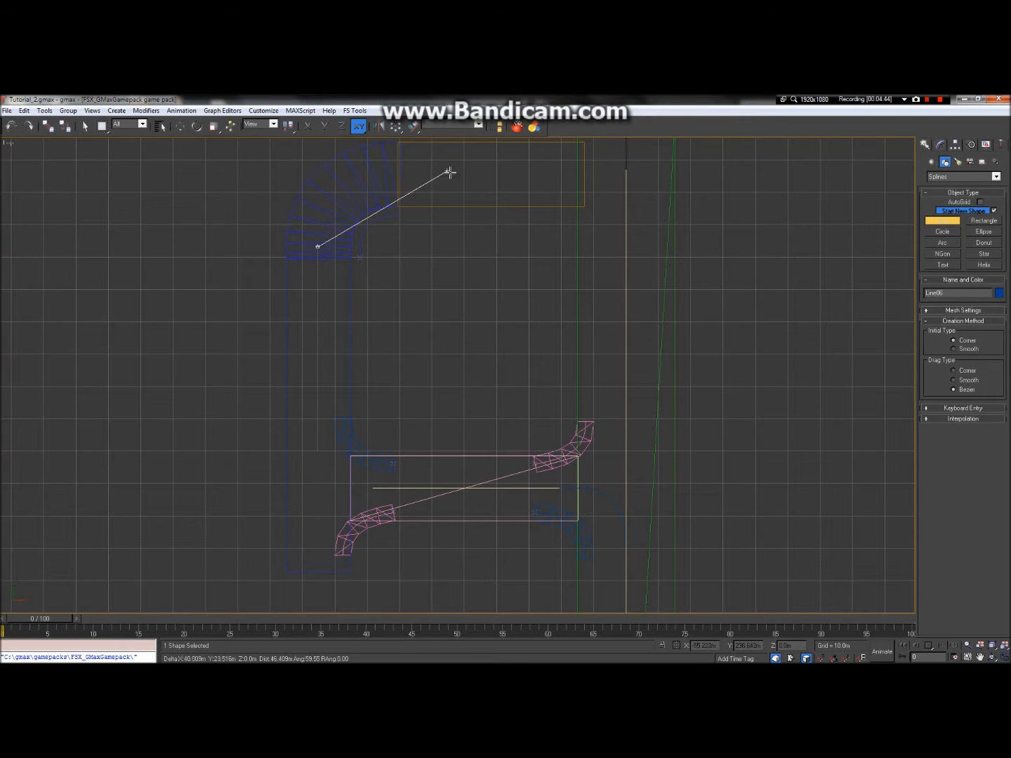
{"action": "right_click", "coordinate": [466, 259]}
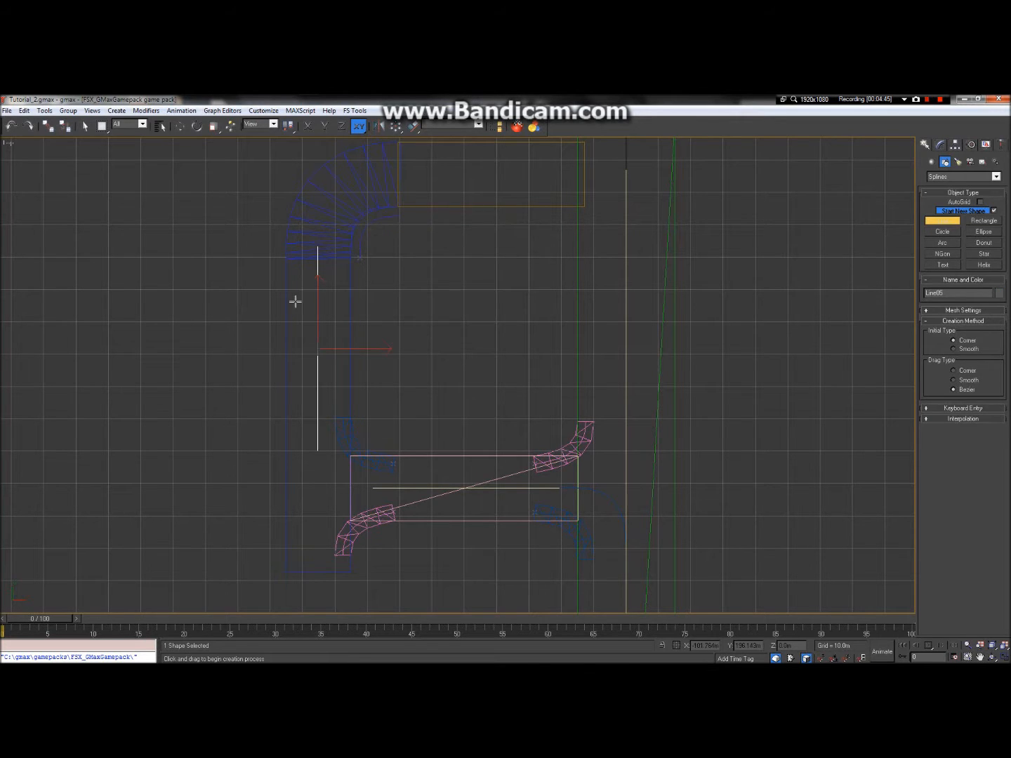
{"action": "left_click", "coordinate": [318, 245]}
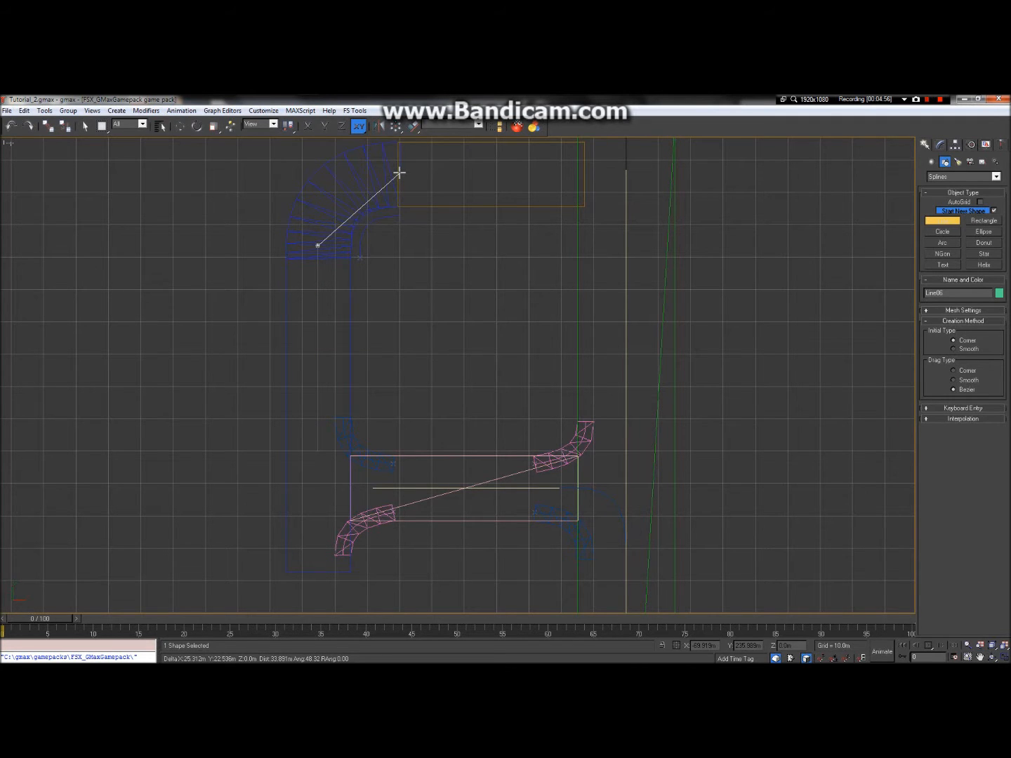
{"action": "left_click_drag", "start_coordinate": [399, 173], "coordinate": [475, 172]}
{"action": "right_click", "coordinate": [474, 172]}
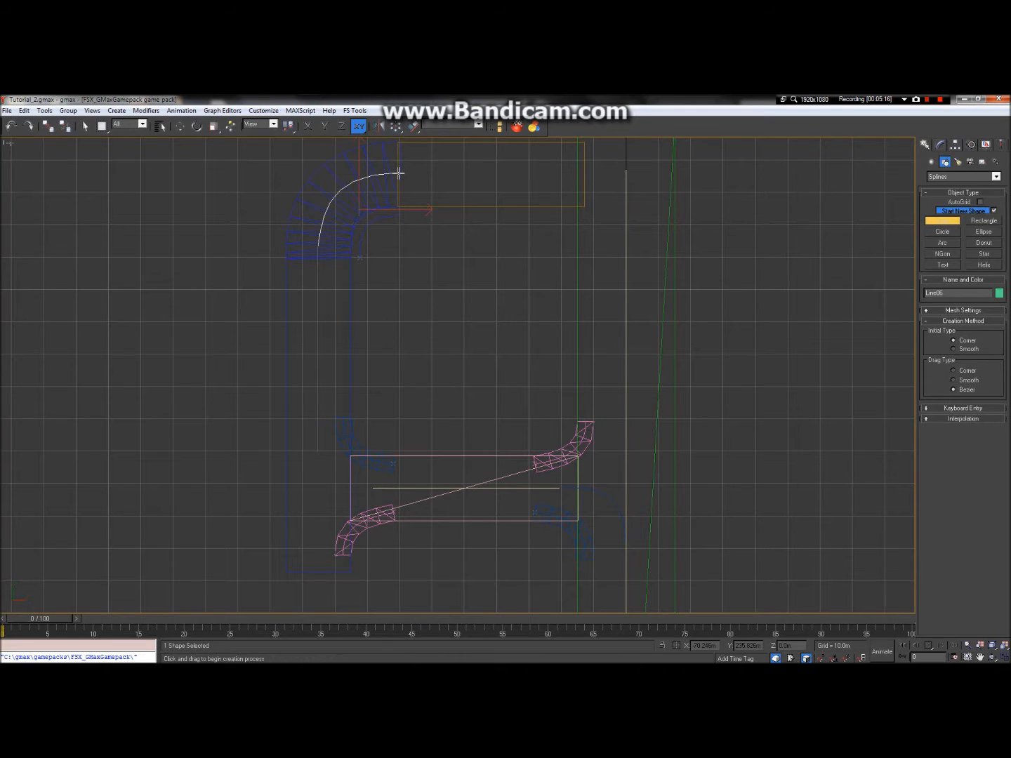
Draw a straight line along the upper rectangle's centreline, from the bend curve's end to just short of the rectangle's far edge.
{"action": "left_click", "coordinate": [398, 173]}
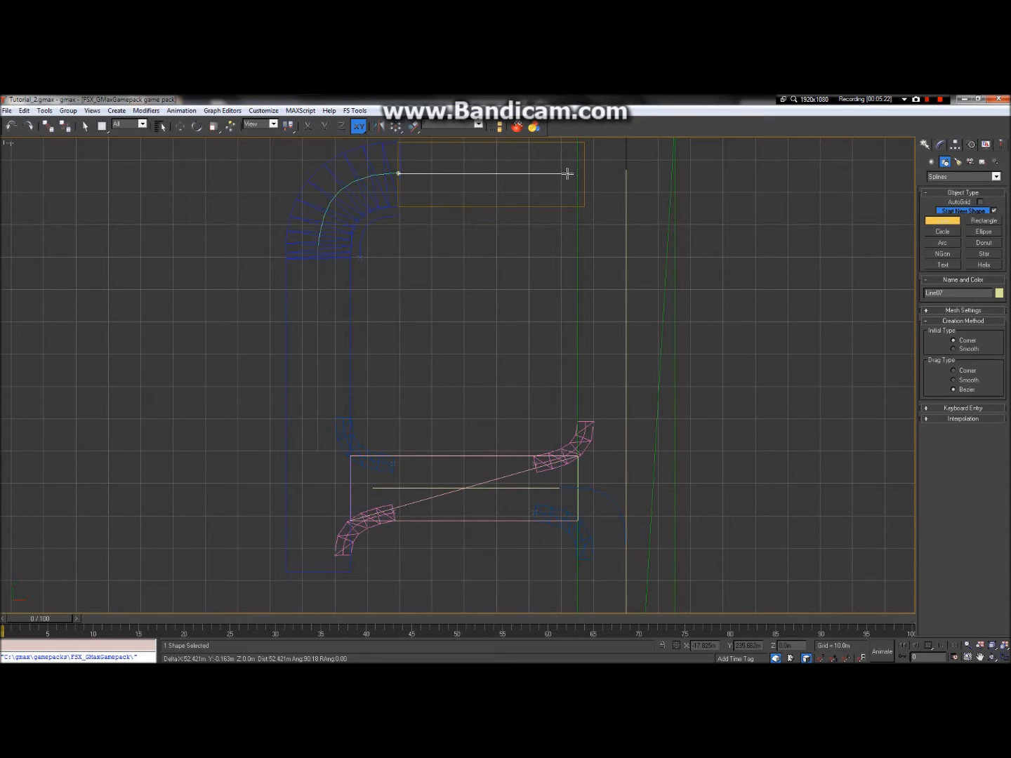
{"action": "left_click", "coordinate": [562, 173]}
{"action": "right_click", "coordinate": [515, 186]}
{"action": "scroll", "coordinate": [508, 207], "scroll_direction": "down", "scroll_amount": 3}
{"action": "scroll", "coordinate": [515, 160], "scroll_direction": "up", "scroll_amount": 5}
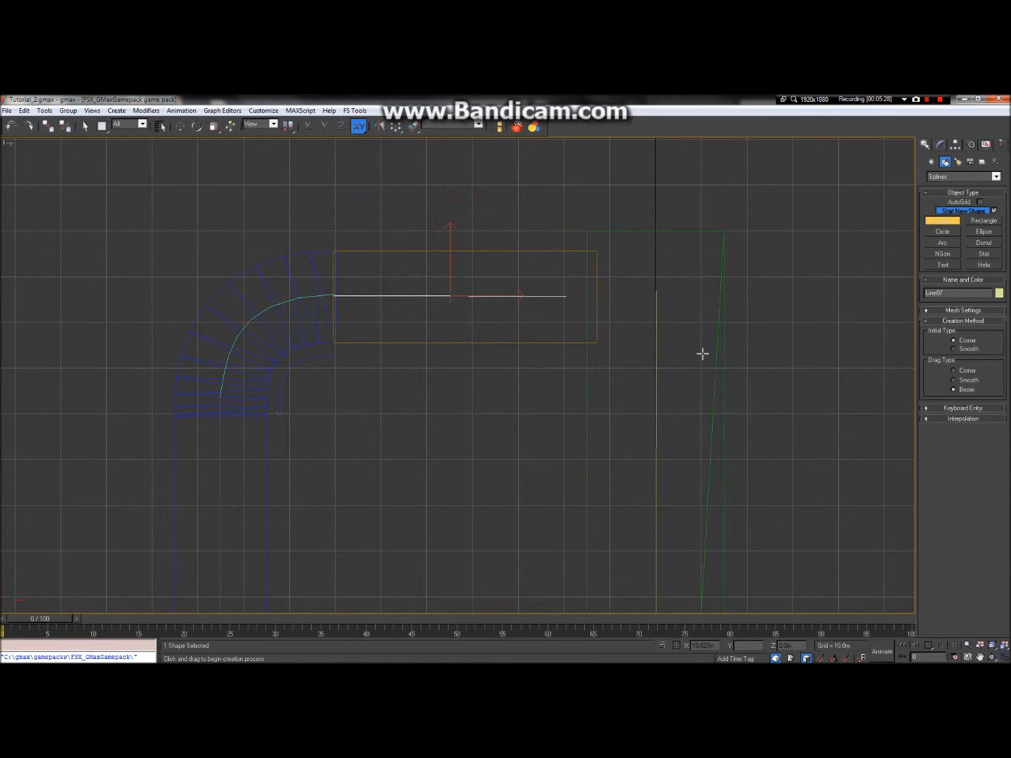
{"action": "scroll", "coordinate": [569, 309], "scroll_direction": "down", "scroll_amount": 6}
{"action": "scroll", "coordinate": [563, 427], "scroll_direction": "down", "scroll_amount": 3}
{"action": "scroll", "coordinate": [566, 533], "scroll_direction": "up", "scroll_amount": 7}
{"action": "scroll", "coordinate": [530, 432], "scroll_direction": "down", "scroll_amount": 3}
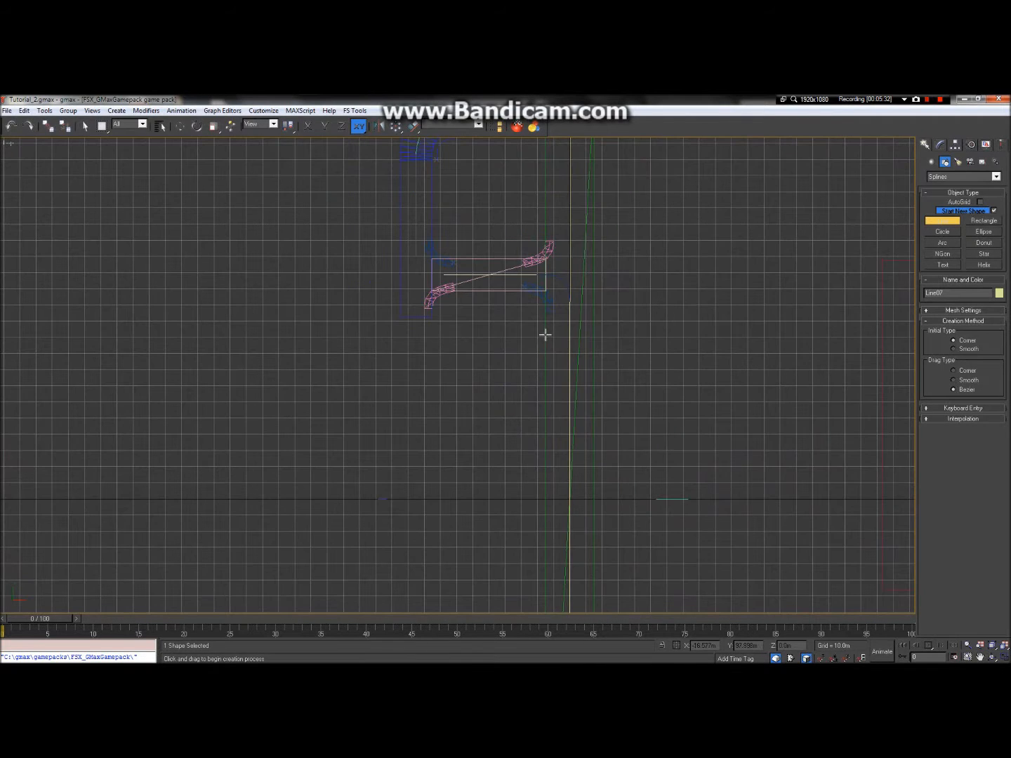
{"action": "scroll", "coordinate": [426, 258], "scroll_direction": "up", "scroll_amount": 4}
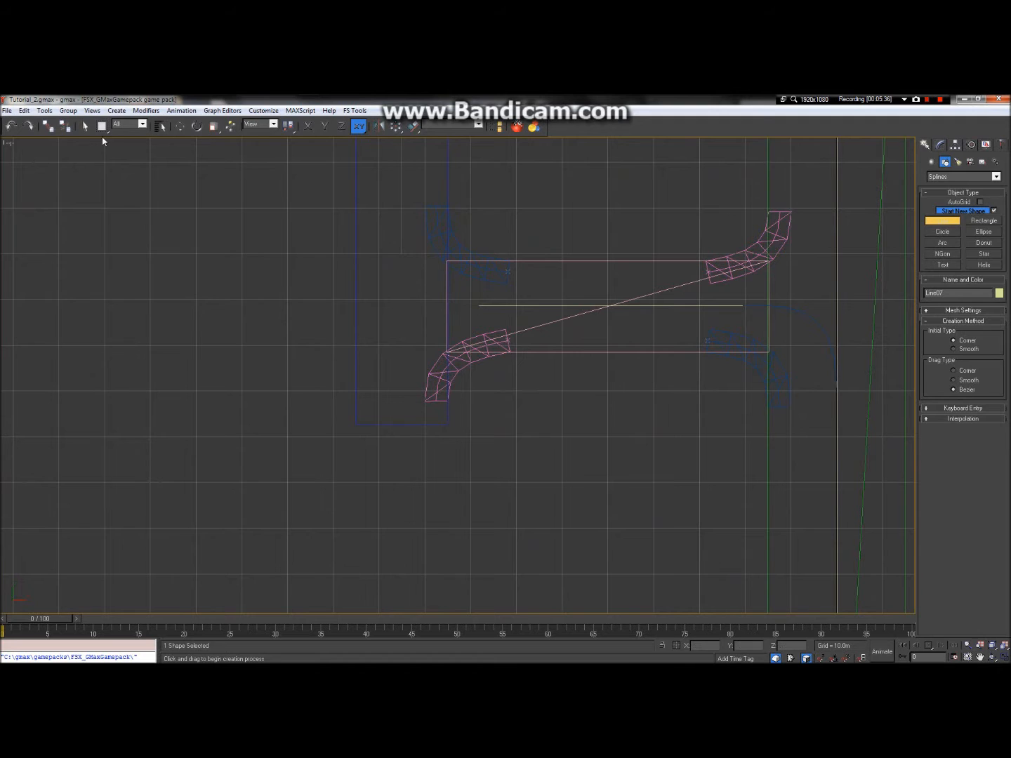
{"action": "left_click", "coordinate": [600, 179]}
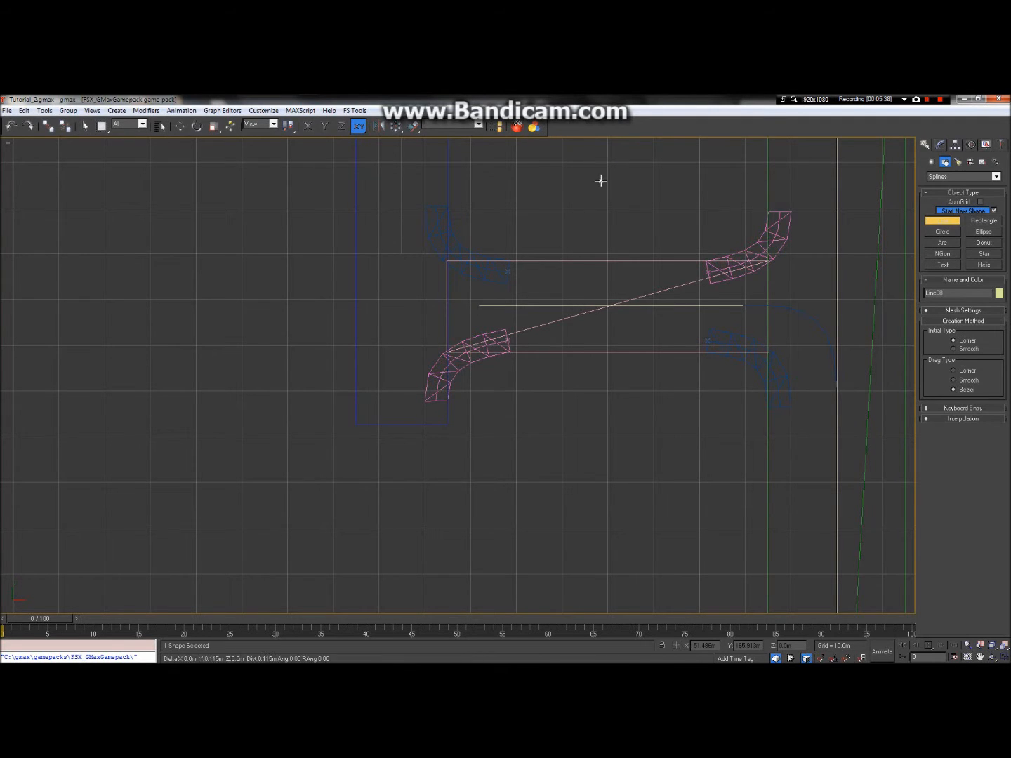
{"action": "scroll", "coordinate": [522, 240], "scroll_direction": "down", "scroll_amount": 5}
{"action": "right_click", "coordinate": [537, 168]}
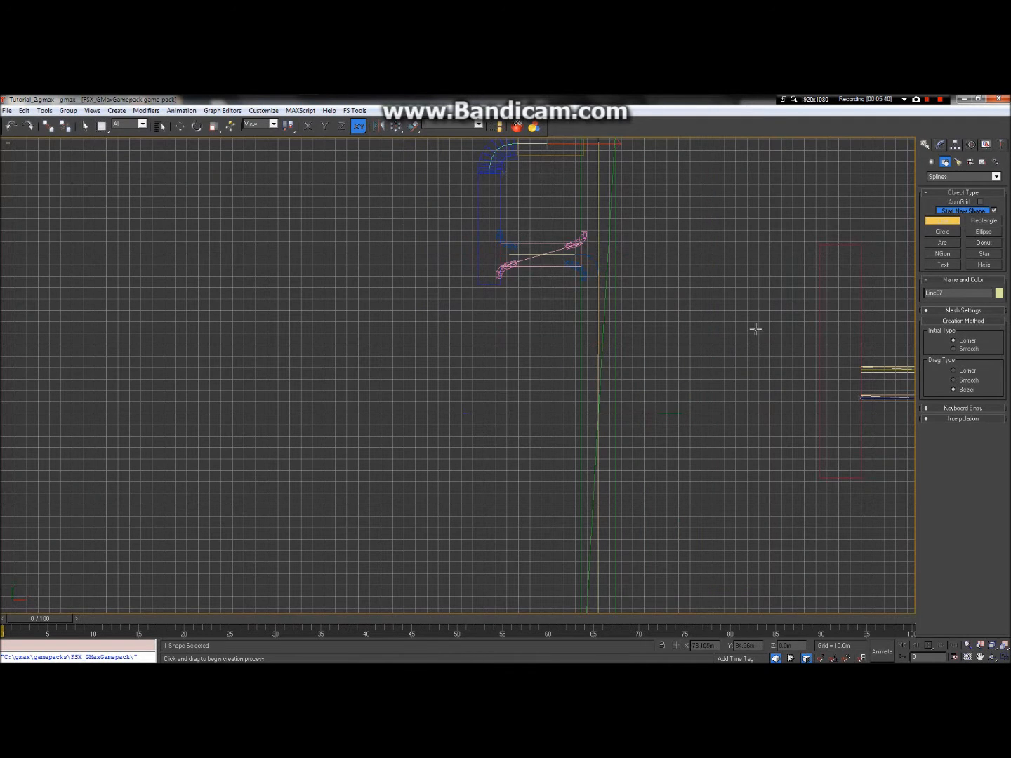
Draw a vertical rectangle about 77 m long between the long strip and the red rectangle, and set its width to 0.5 m.
{"action": "left_click", "coordinate": [983, 221]}
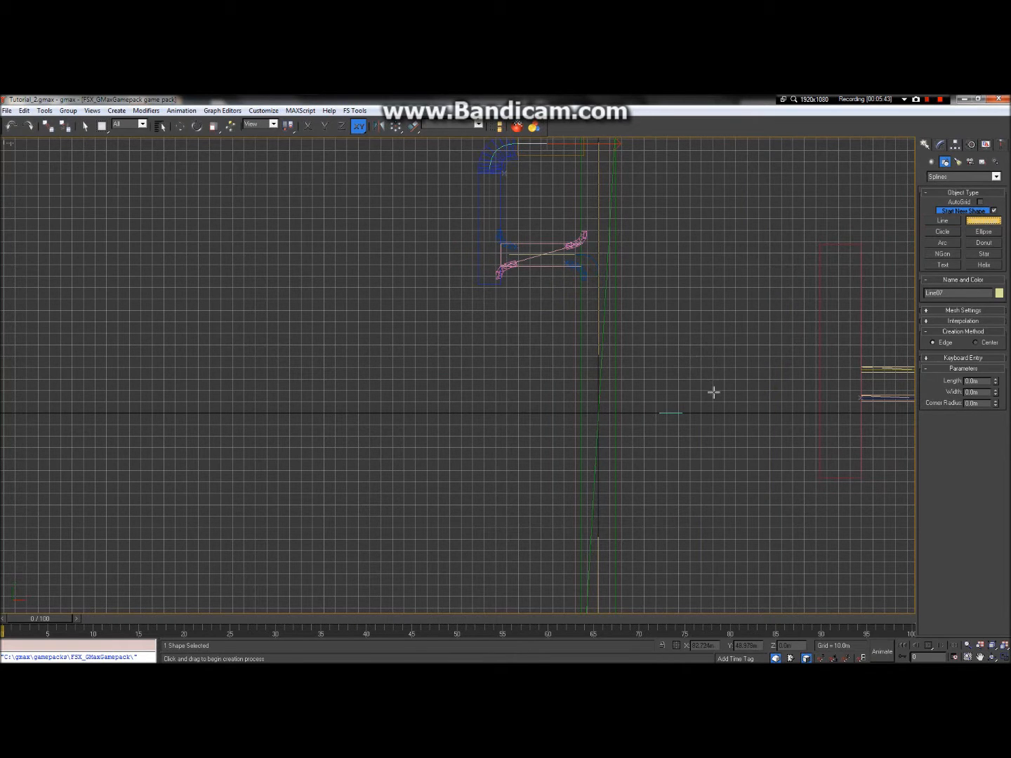
{"action": "left_click_drag", "start_coordinate": [723, 405], "coordinate": [736, 493]}
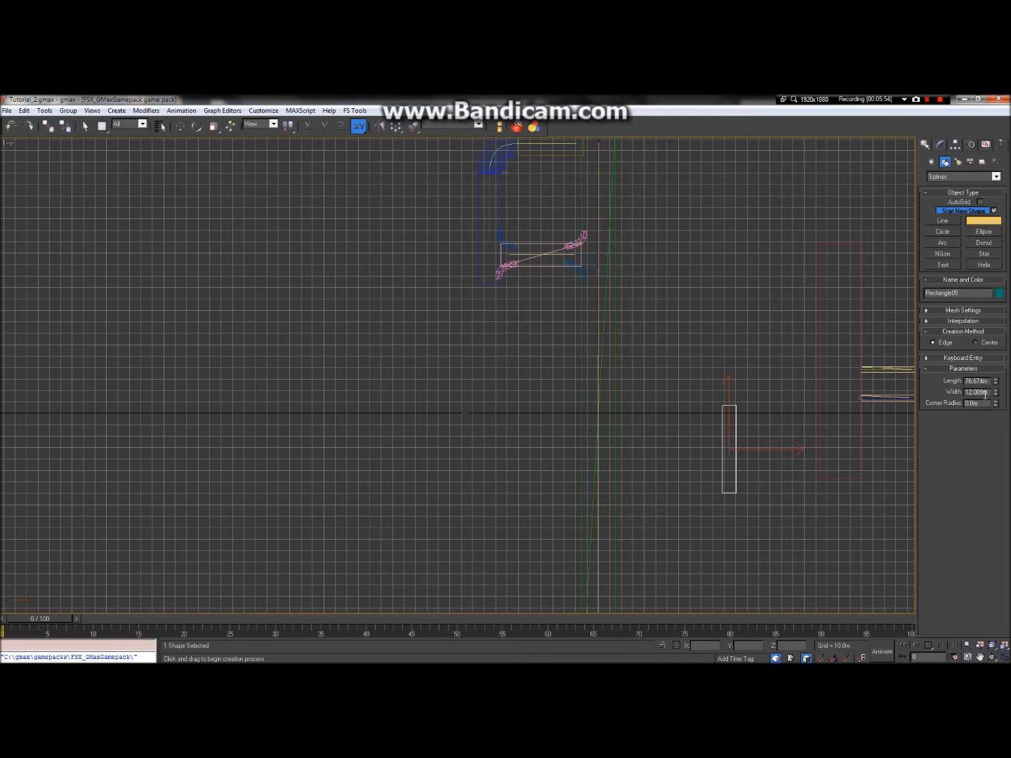
{"action": "left_click_drag", "start_coordinate": [989, 393], "coordinate": [907, 383]}
{"action": "key", "text": "BackSpace"}
{"action": "type", "text": "5"}
{"action": "key", "text": "Return"}
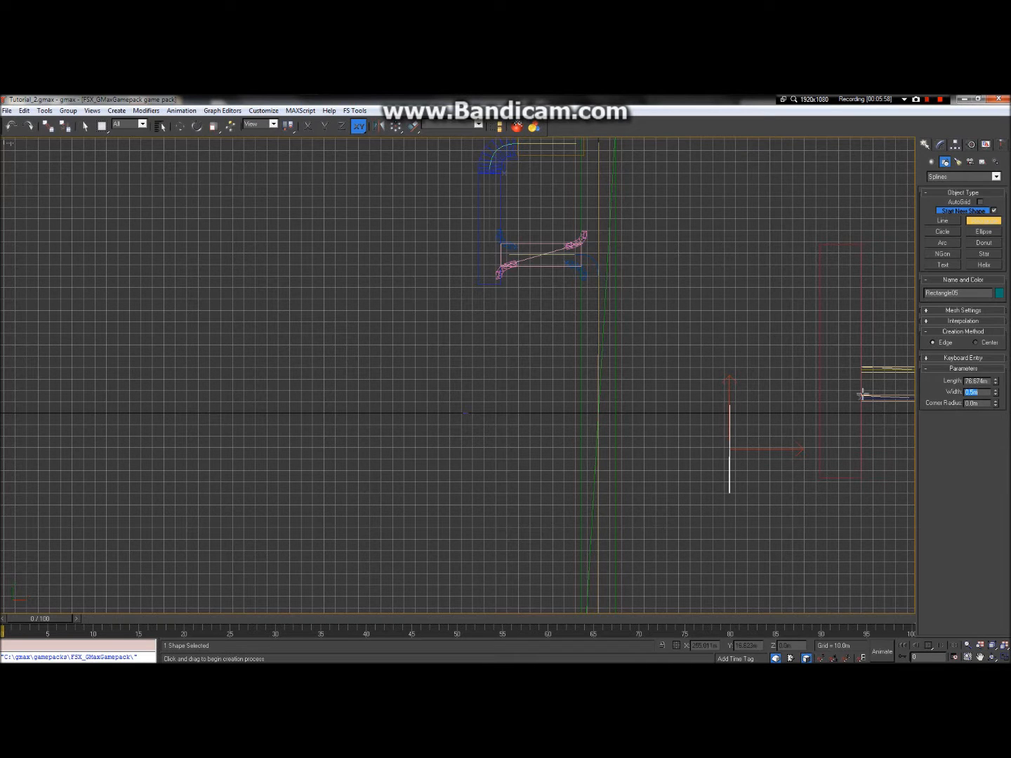
Convert the thin 0.5 m wide rectangle to an editable spline.
{"action": "left_click", "coordinate": [981, 657]}
{"action": "scroll", "coordinate": [762, 470], "scroll_direction": "up", "scroll_amount": 3}
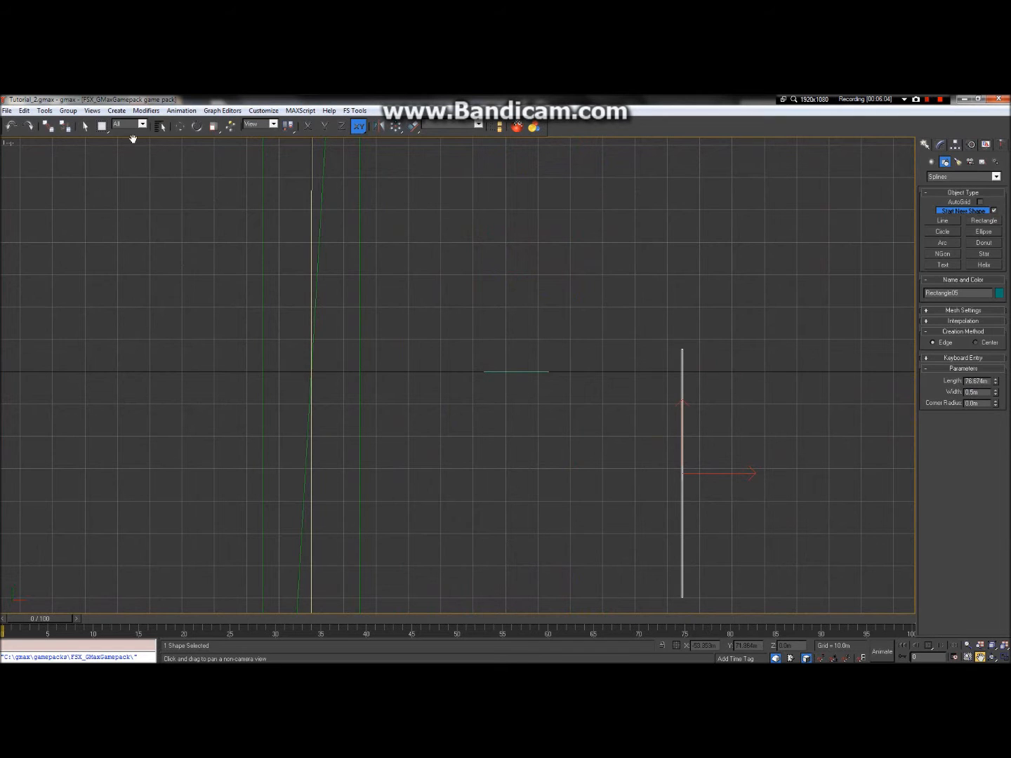
{"action": "left_click", "coordinate": [85, 128]}
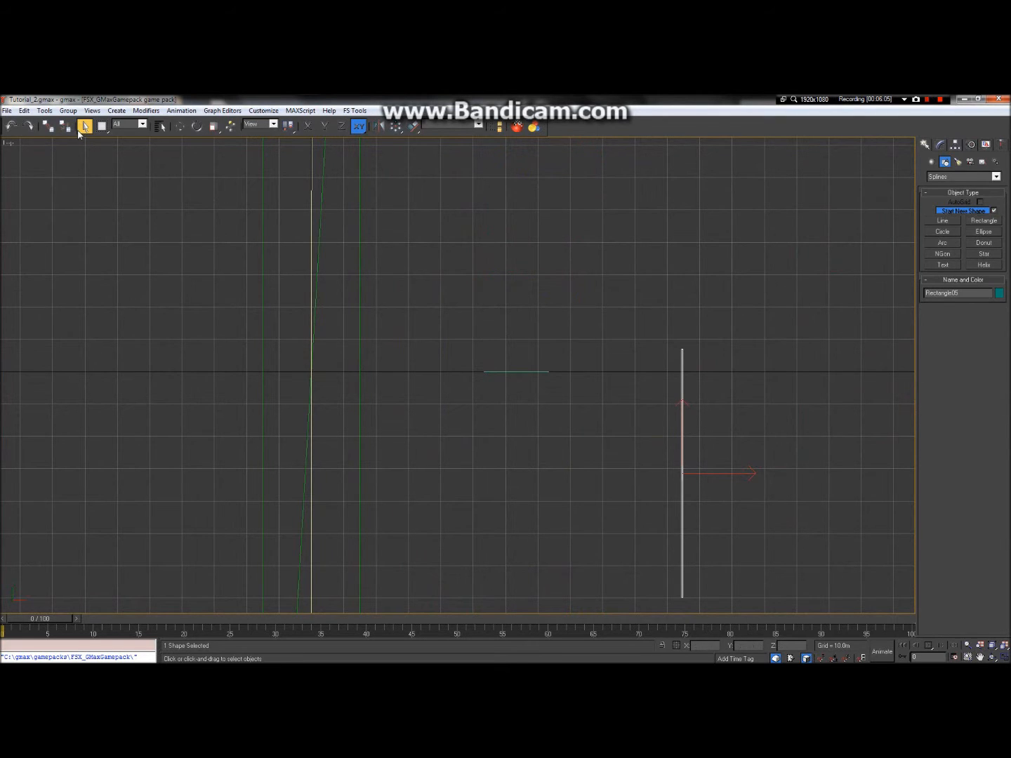
{"action": "right_click", "coordinate": [679, 441]}
{"action": "mouse_move", "coordinate": [717, 515]}
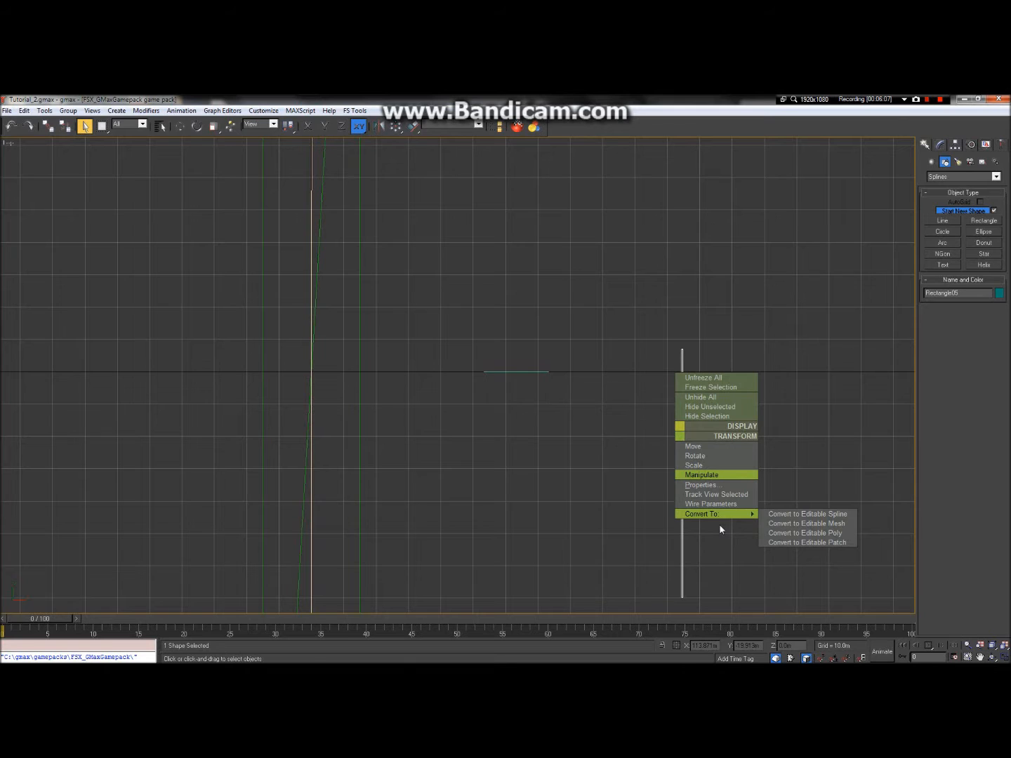
{"action": "left_click", "coordinate": [809, 515]}
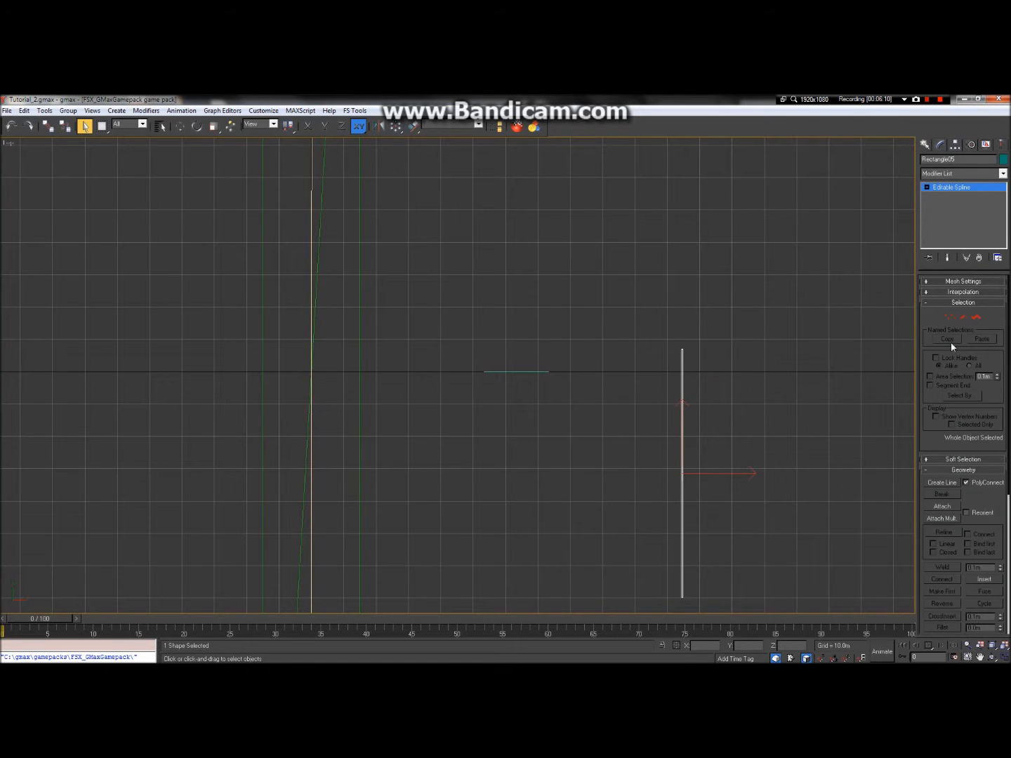
Delete the thin rectangle's segments at segment level, keeping only the short upper one.
{"action": "left_click", "coordinate": [964, 317]}
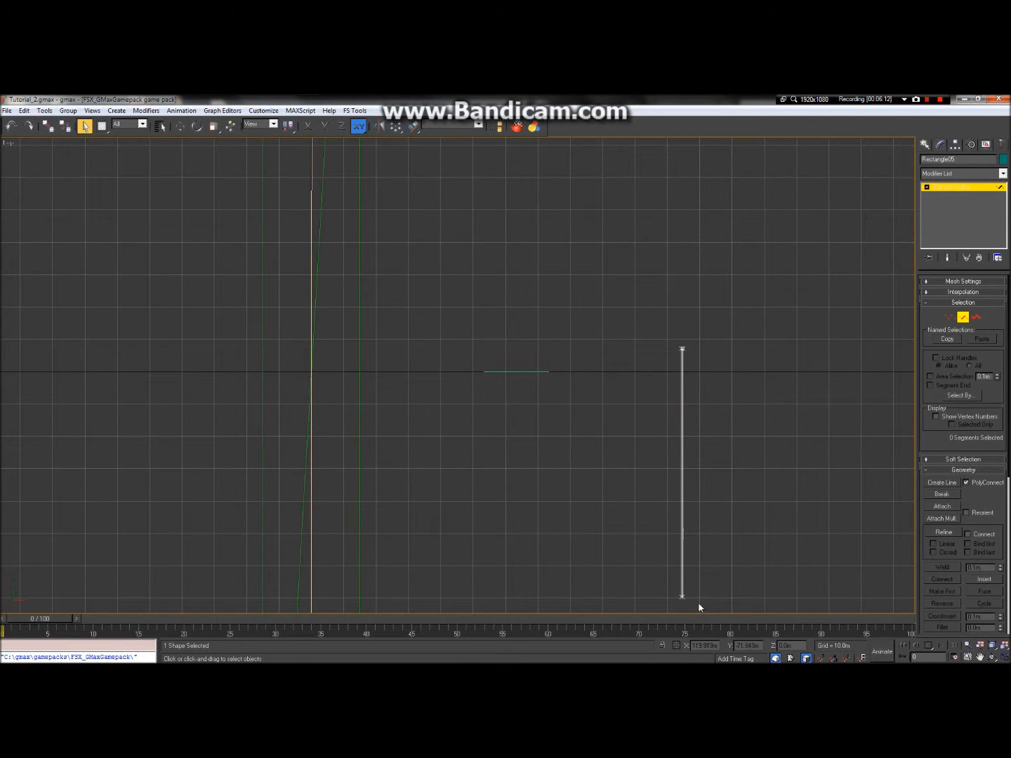
{"action": "left_click_drag", "start_coordinate": [656, 545], "coordinate": [650, 528]}
{"action": "left_click", "coordinate": [690, 408]}
{"action": "left_click", "coordinate": [681, 348]}
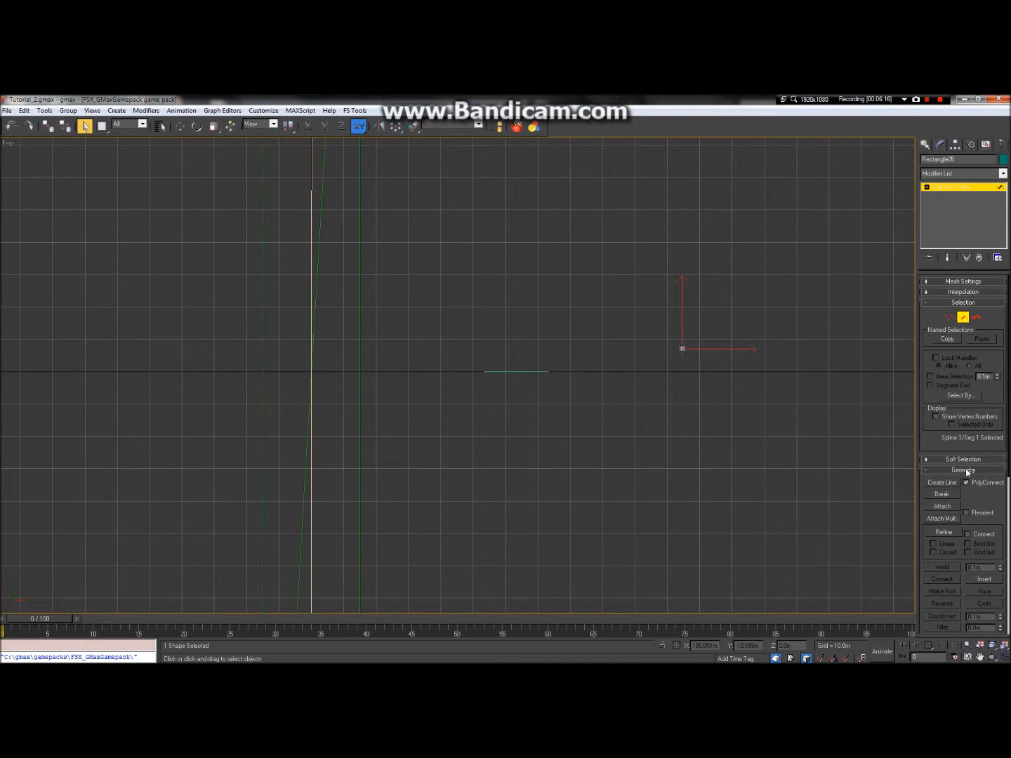
Move the remaining short segment to Y 0.
{"action": "left_click", "coordinate": [175, 131]}
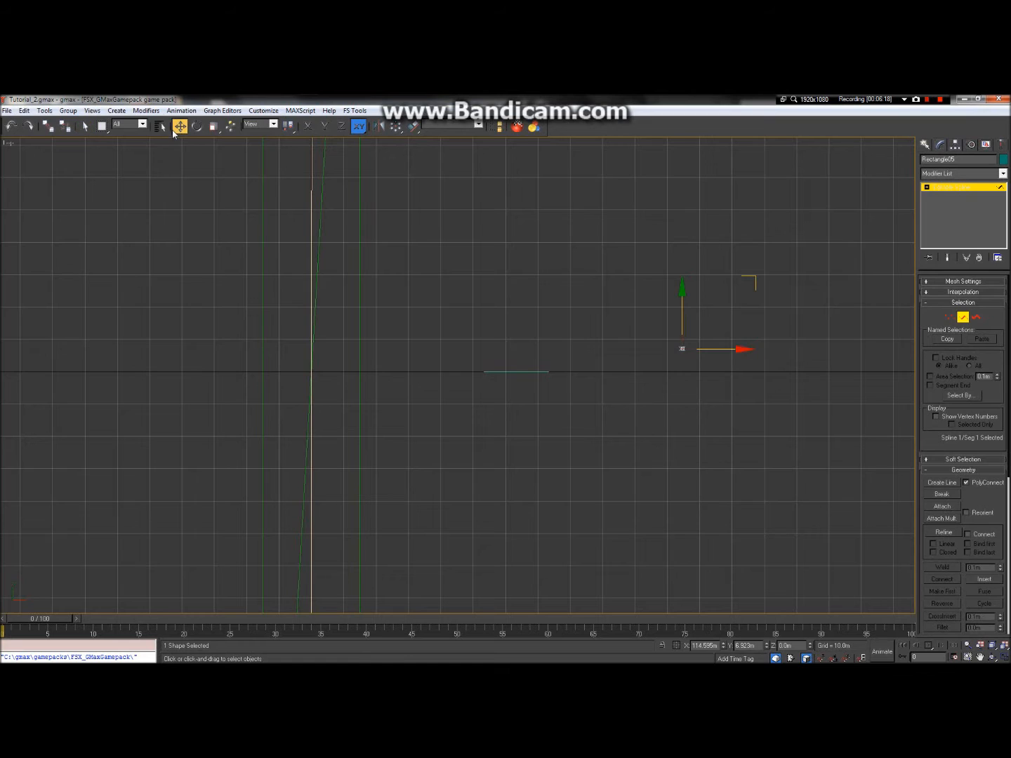
{"action": "left_click", "coordinate": [756, 646]}
{"action": "type", "text": "0"}
{"action": "left_click", "coordinate": [701, 646]}
Rename the short segment's spline object as Line_Temp_01.
{"action": "left_click", "coordinate": [979, 656]}
{"action": "left_click_drag", "start_coordinate": [602, 375], "coordinate": [741, 174]}
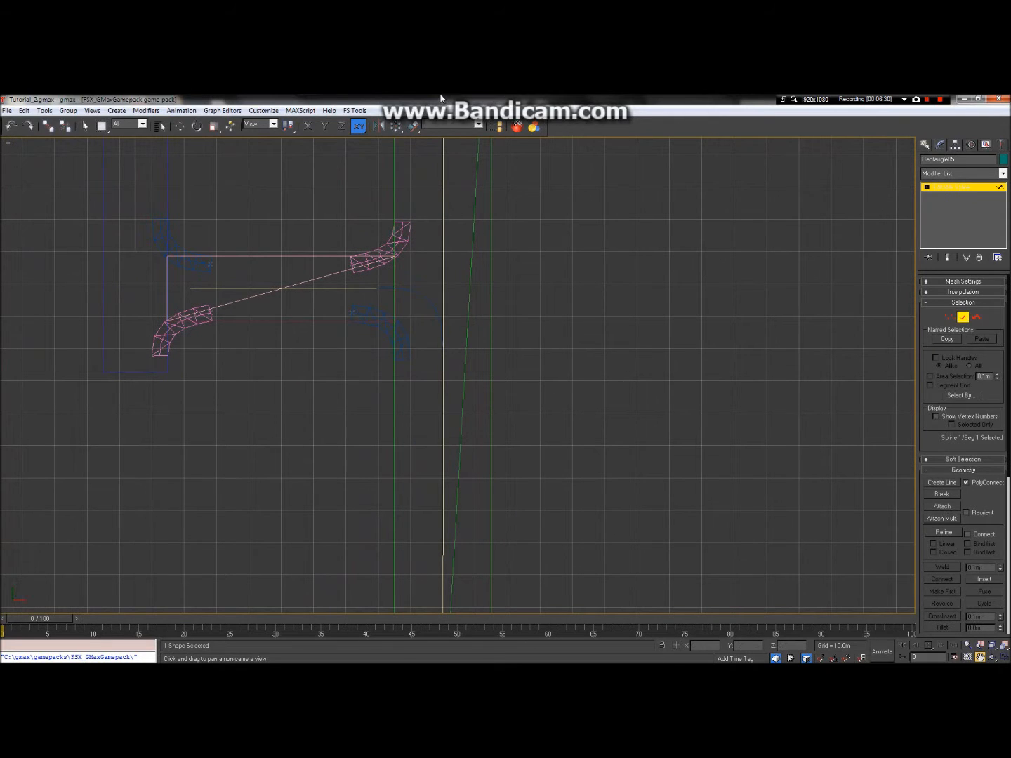
{"action": "left_click_drag", "start_coordinate": [405, 301], "coordinate": [561, 431]}
{"action": "scroll", "coordinate": [417, 418], "scroll_direction": "up", "scroll_amount": 6}
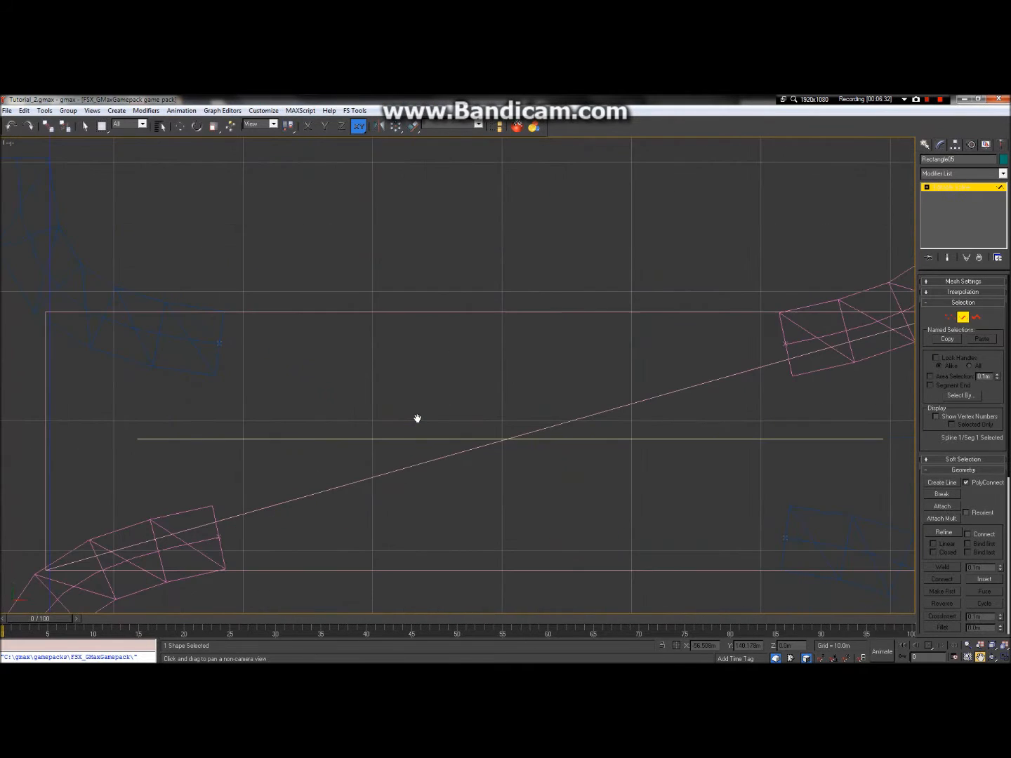
{"action": "scroll", "coordinate": [429, 368], "scroll_direction": "down", "scroll_amount": 10}
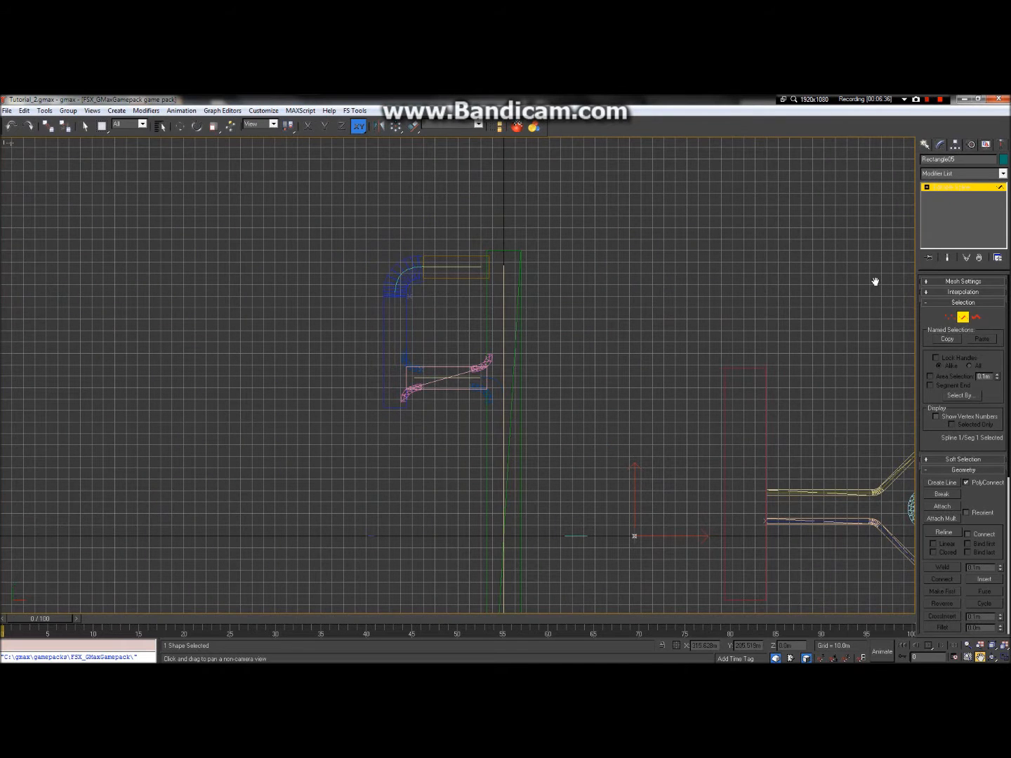
{"action": "left_click_drag", "start_coordinate": [955, 159], "coordinate": [750, 143]}
{"action": "type", "text": "T"}
{"action": "type", "text": "in"}
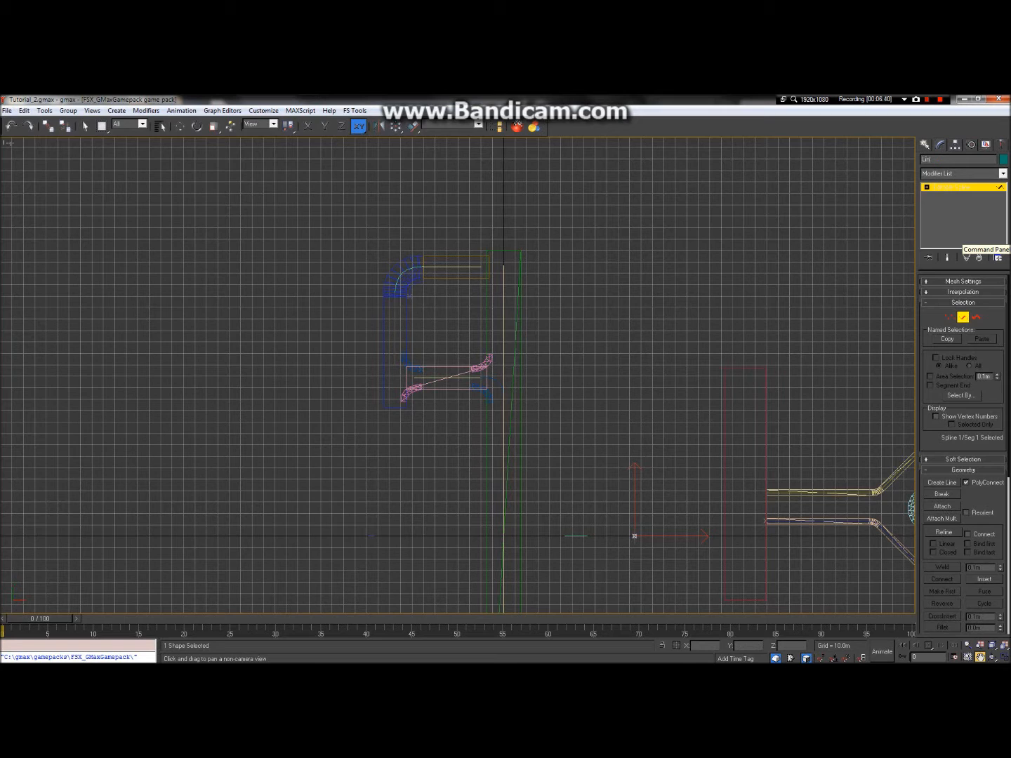
{"action": "type", "text": "e_Temp_01"}
Leave segment editing and select the curved line joining the middle rectangle's centreline to the long vertical line.
{"action": "left_click_drag", "start_coordinate": [553, 357], "coordinate": [610, 391]}
{"action": "scroll", "coordinate": [547, 393], "scroll_direction": "up", "scroll_amount": 5}
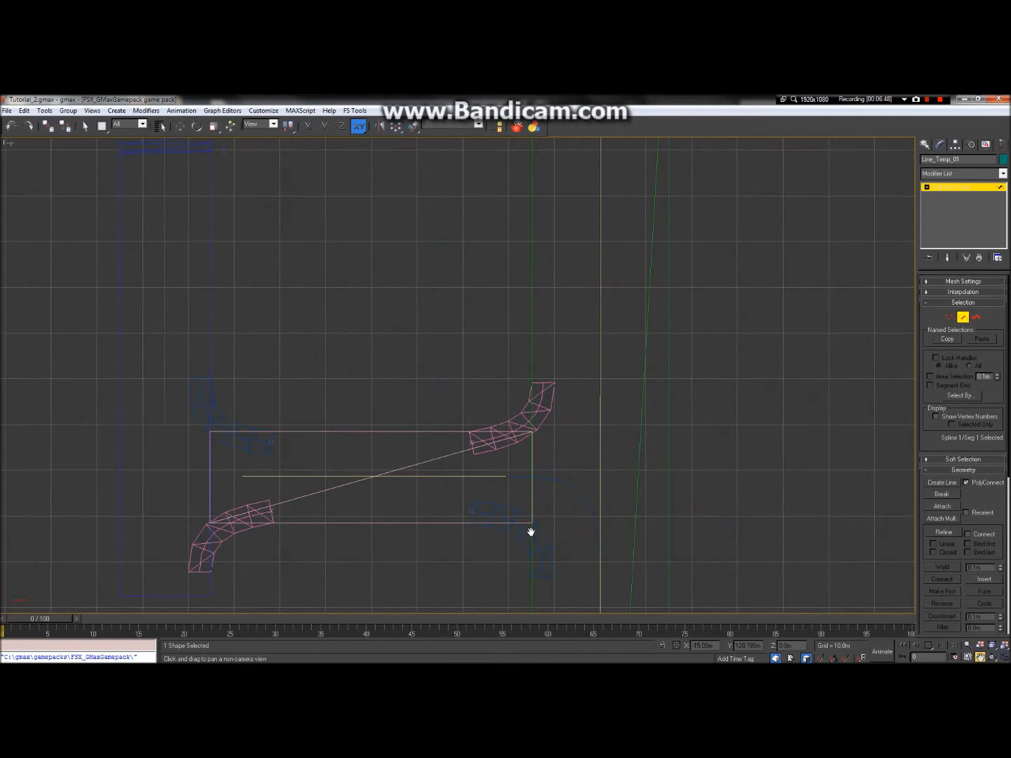
{"action": "left_click_drag", "start_coordinate": [512, 473], "coordinate": [509, 452]}
{"action": "left_click_drag", "start_coordinate": [519, 489], "coordinate": [502, 422]}
{"action": "scroll", "coordinate": [502, 421], "scroll_direction": "down", "scroll_amount": 5}
{"action": "scroll", "coordinate": [510, 409], "scroll_direction": "up", "scroll_amount": 3}
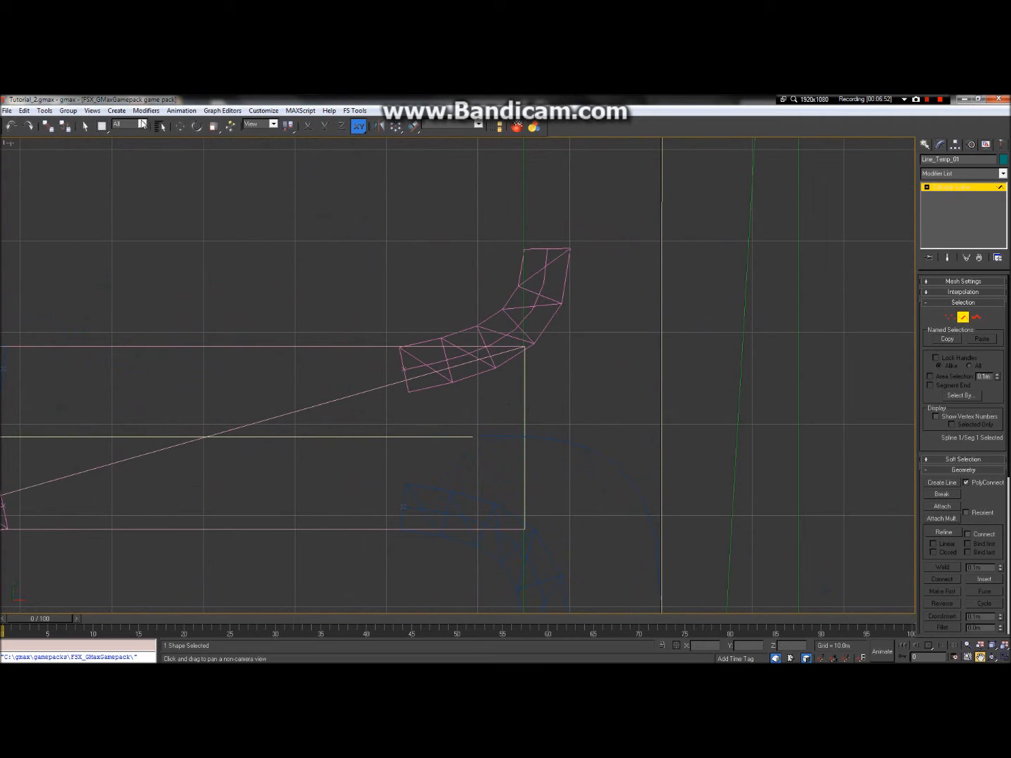
{"action": "left_click", "coordinate": [85, 126]}
{"action": "left_click", "coordinate": [291, 226]}
{"action": "scroll", "coordinate": [397, 274], "scroll_direction": "down", "scroll_amount": 4}
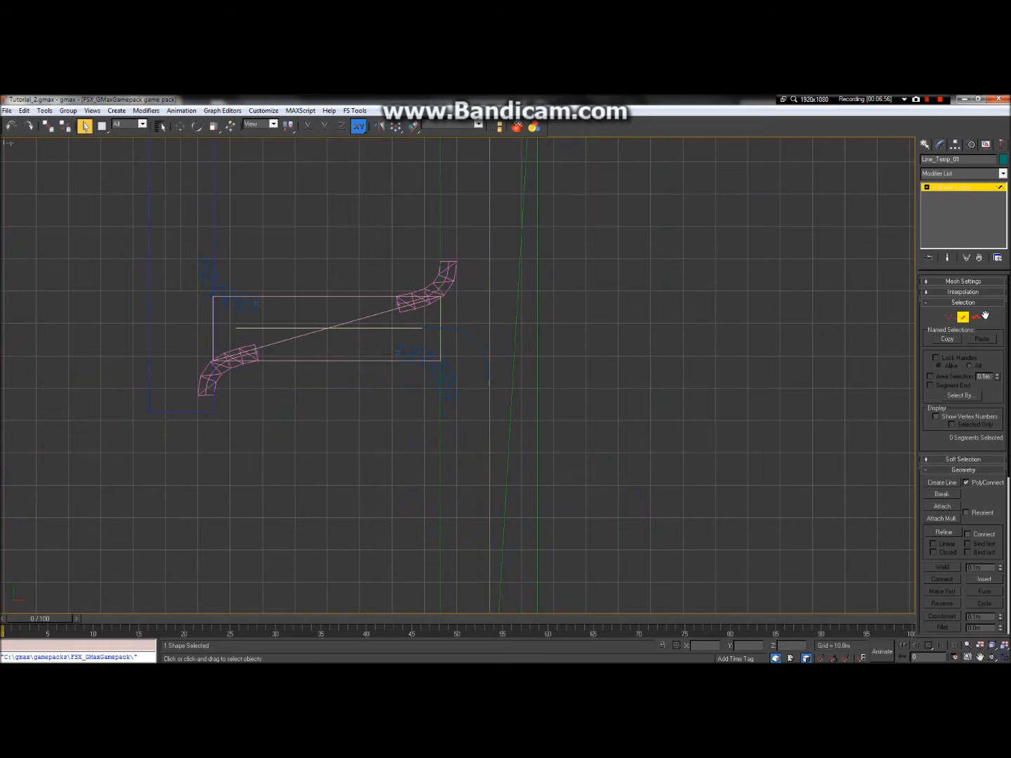
{"action": "left_click", "coordinate": [964, 317]}
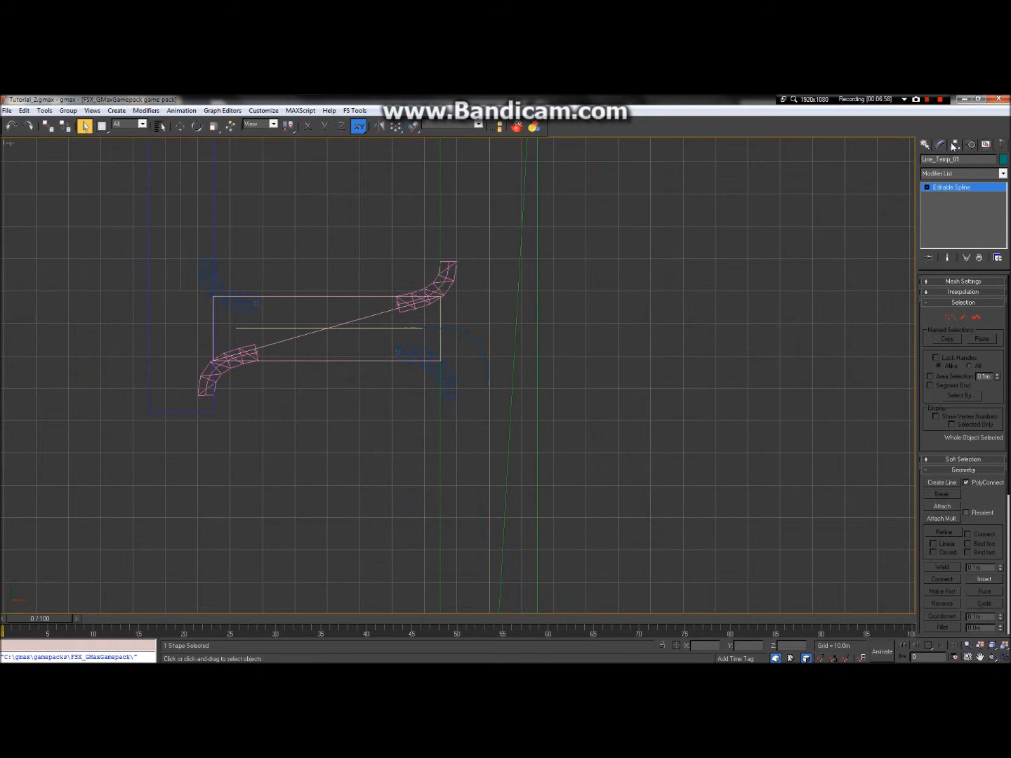
{"action": "left_click", "coordinate": [465, 337]}
Loft the selected curve as a compound object, using Line_Temp_01 as its cross-section shape.
{"action": "left_click", "coordinate": [925, 144]}
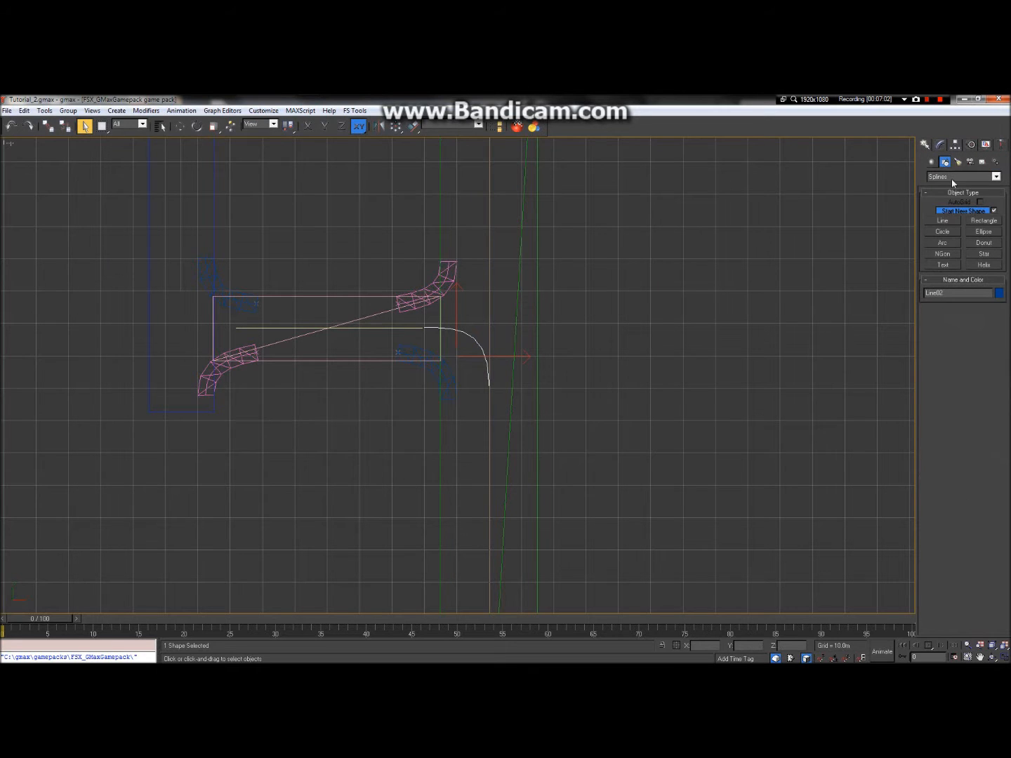
{"action": "left_click", "coordinate": [960, 177]}
{"action": "left_click", "coordinate": [935, 163]}
{"action": "left_click", "coordinate": [952, 178]}
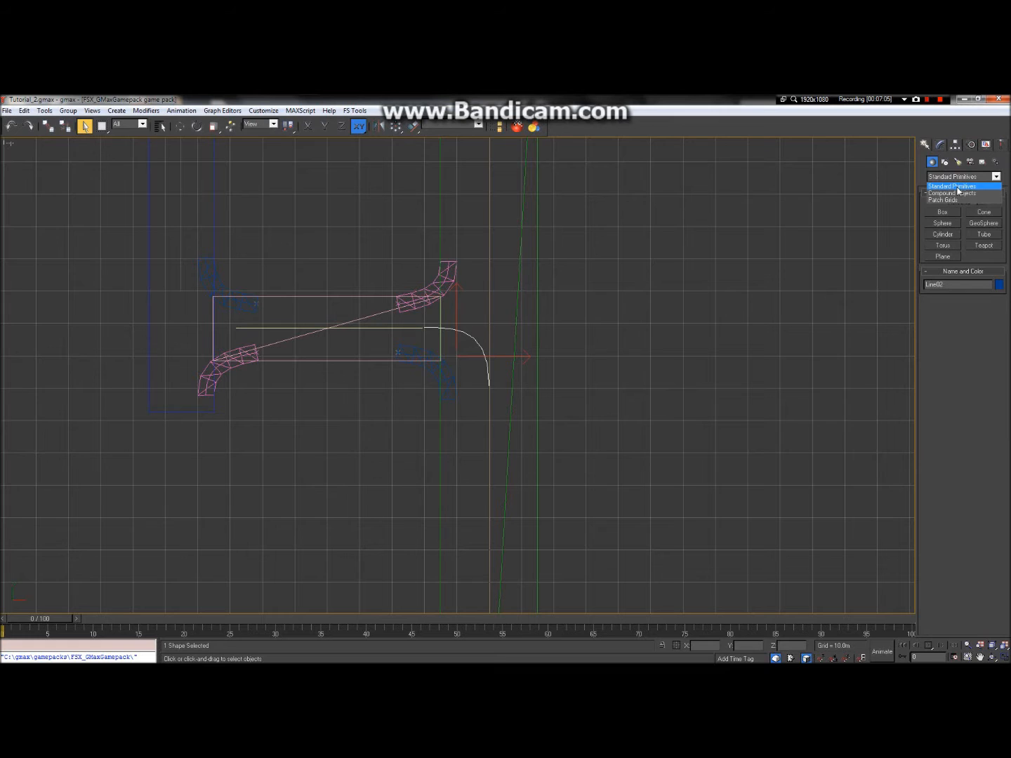
{"action": "left_click", "coordinate": [960, 195]}
{"action": "left_click", "coordinate": [942, 233]}
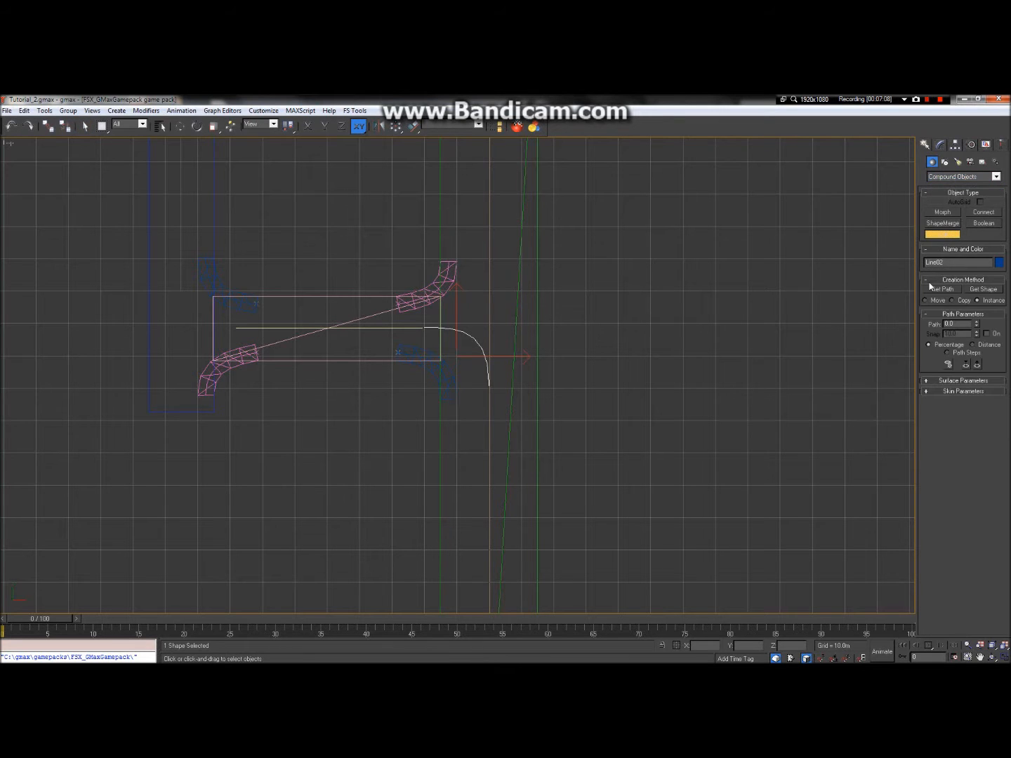
{"action": "left_click", "coordinate": [993, 289]}
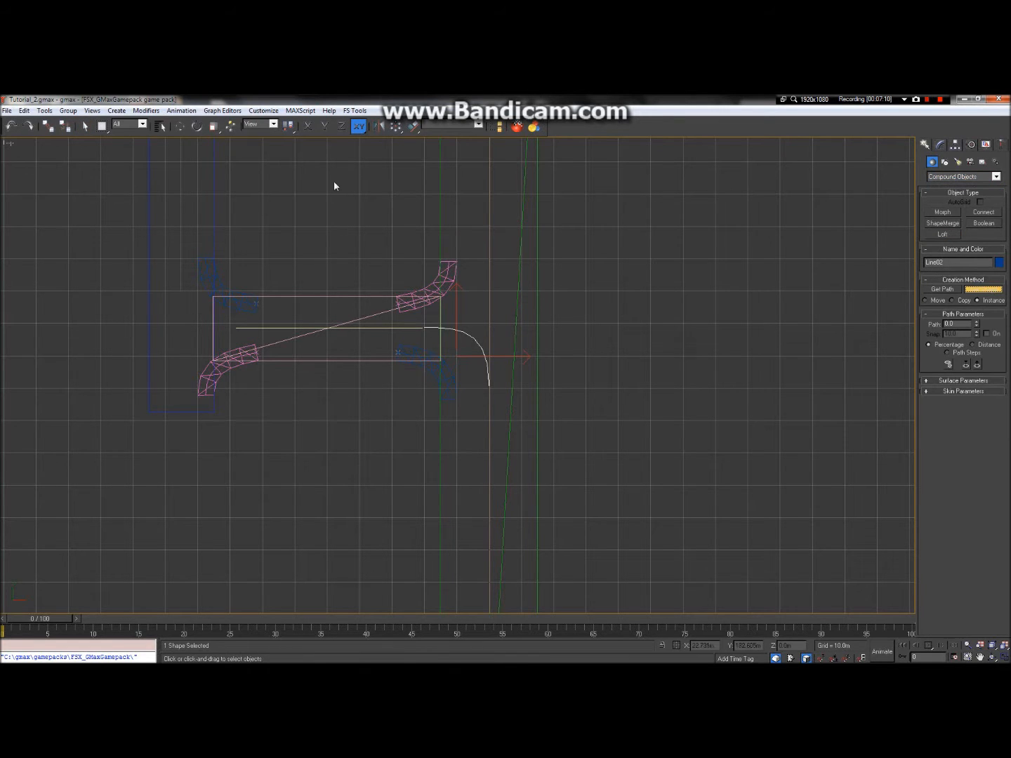
{"action": "left_click", "coordinate": [160, 127]}
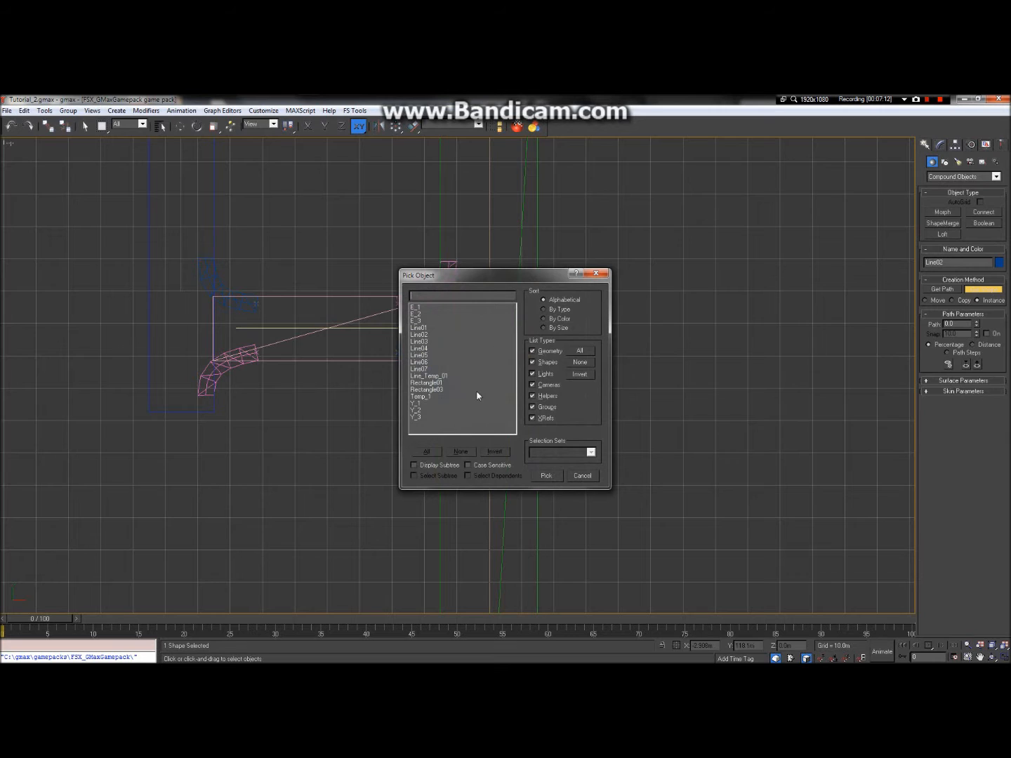
{"action": "left_click", "coordinate": [451, 376]}
{"action": "double_click", "coordinate": [453, 376]}
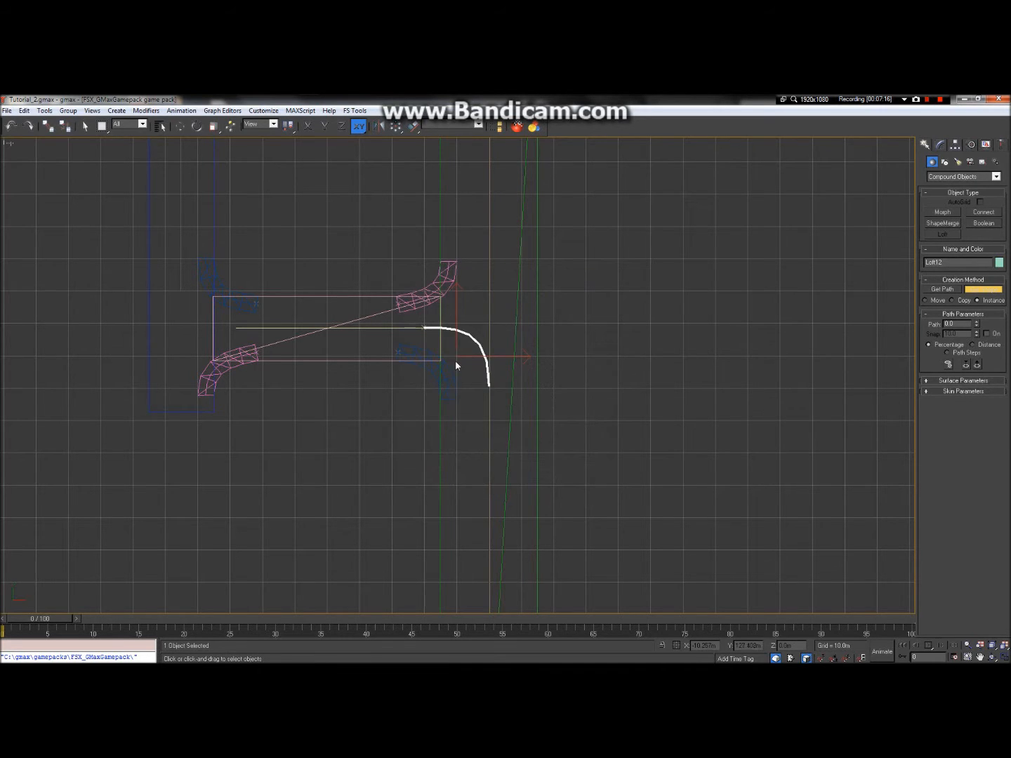
Set the loft's shape steps to 0 in the skin parameters.
{"action": "scroll", "coordinate": [462, 310], "scroll_direction": "up", "scroll_amount": 5}
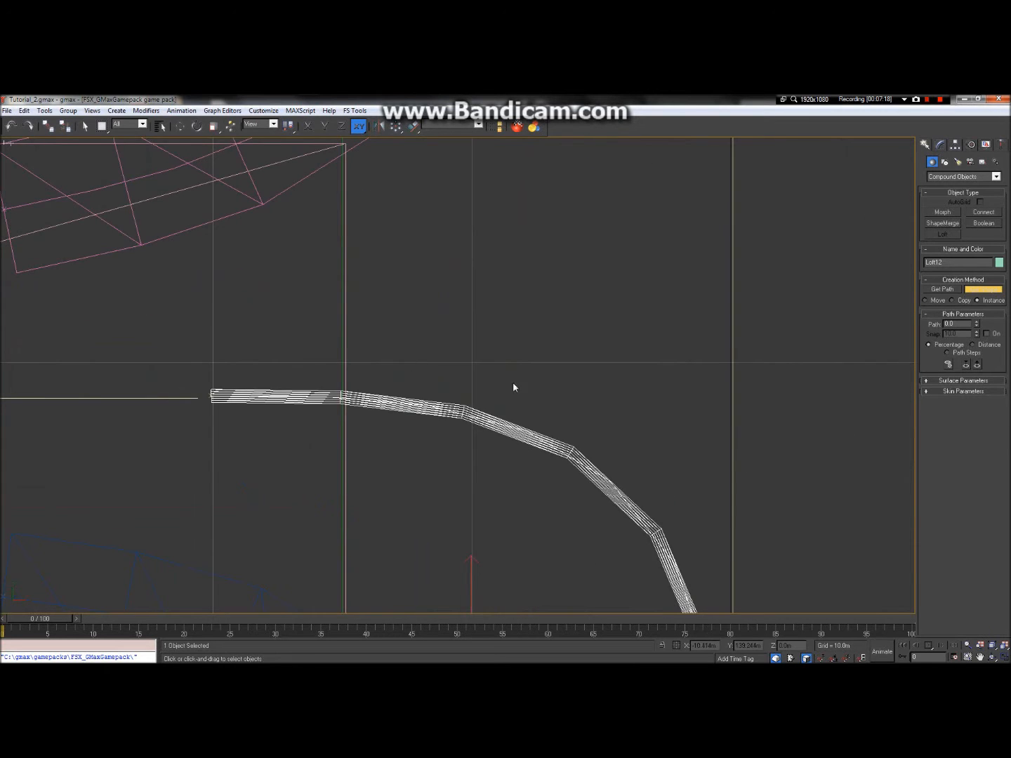
{"action": "scroll", "coordinate": [571, 394], "scroll_direction": "up", "scroll_amount": 4}
{"action": "scroll", "coordinate": [571, 390], "scroll_direction": "down", "scroll_amount": 4}
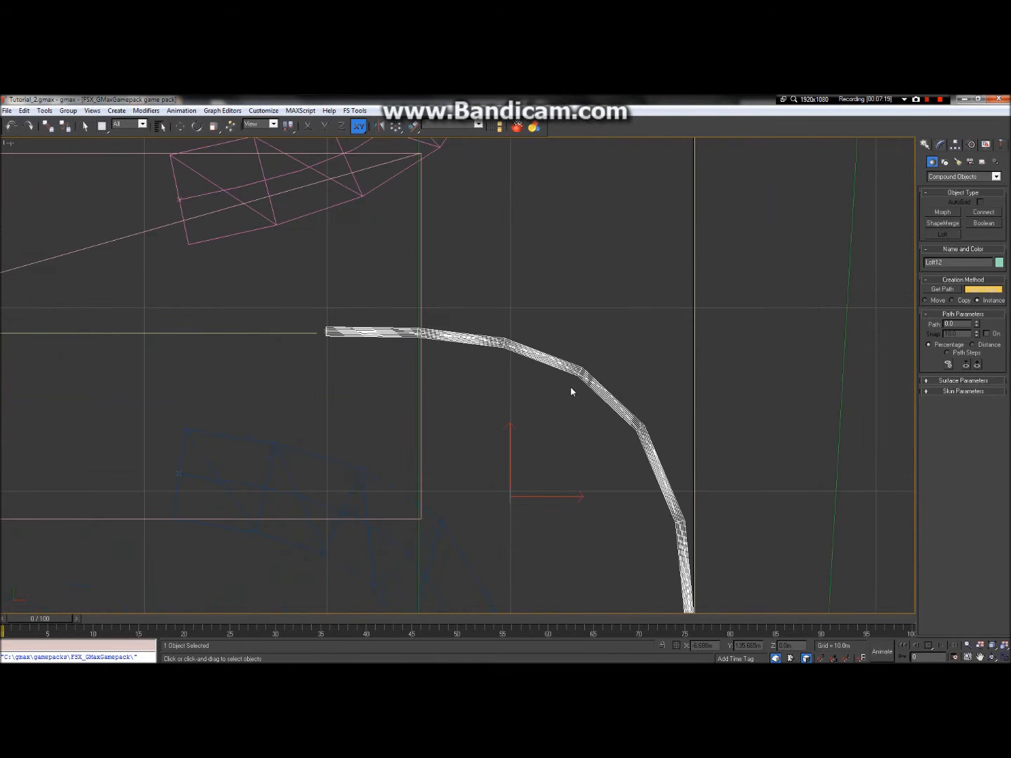
{"action": "left_click", "coordinate": [926, 391]}
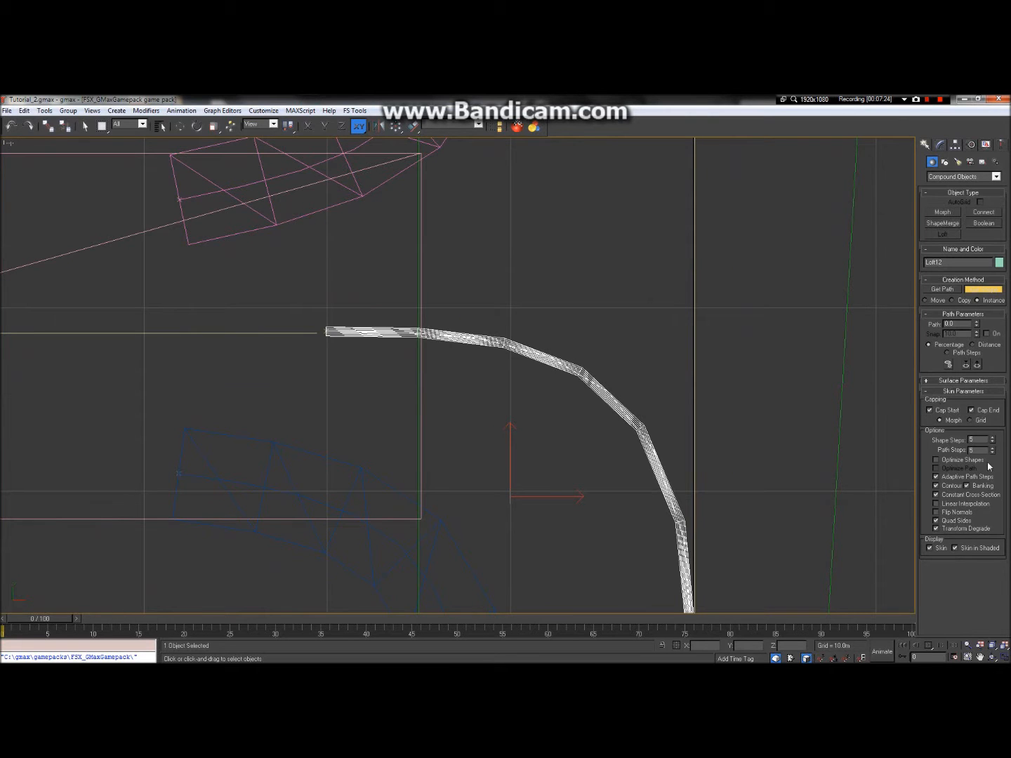
{"action": "left_click", "coordinate": [990, 439]}
{"action": "left_click", "coordinate": [993, 442]}
{"action": "left_click", "coordinate": [994, 442]}
{"action": "left_click", "coordinate": [995, 442]}
{"action": "left_click", "coordinate": [995, 442]}
{"action": "left_click", "coordinate": [994, 442]}
{"action": "left_click", "coordinate": [995, 442]}
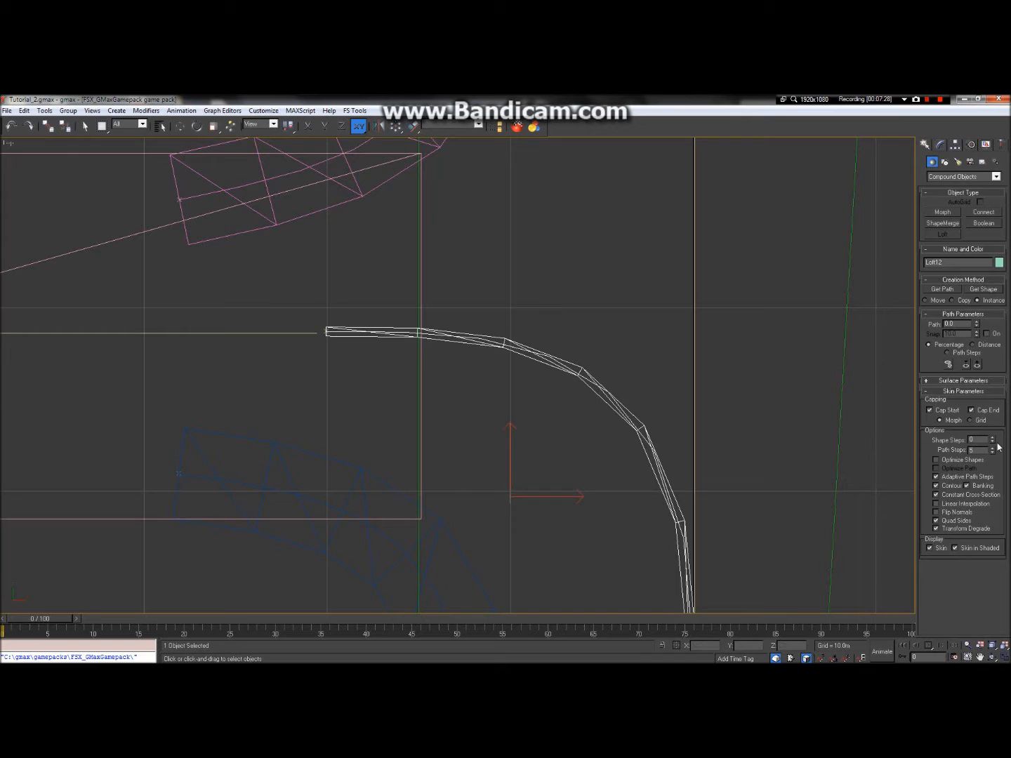
Set the loft's path steps to 10 for a smoother bend.
{"action": "left_click", "coordinate": [991, 448]}
{"action": "left_click", "coordinate": [991, 448]}
{"action": "left_click", "coordinate": [991, 448]}
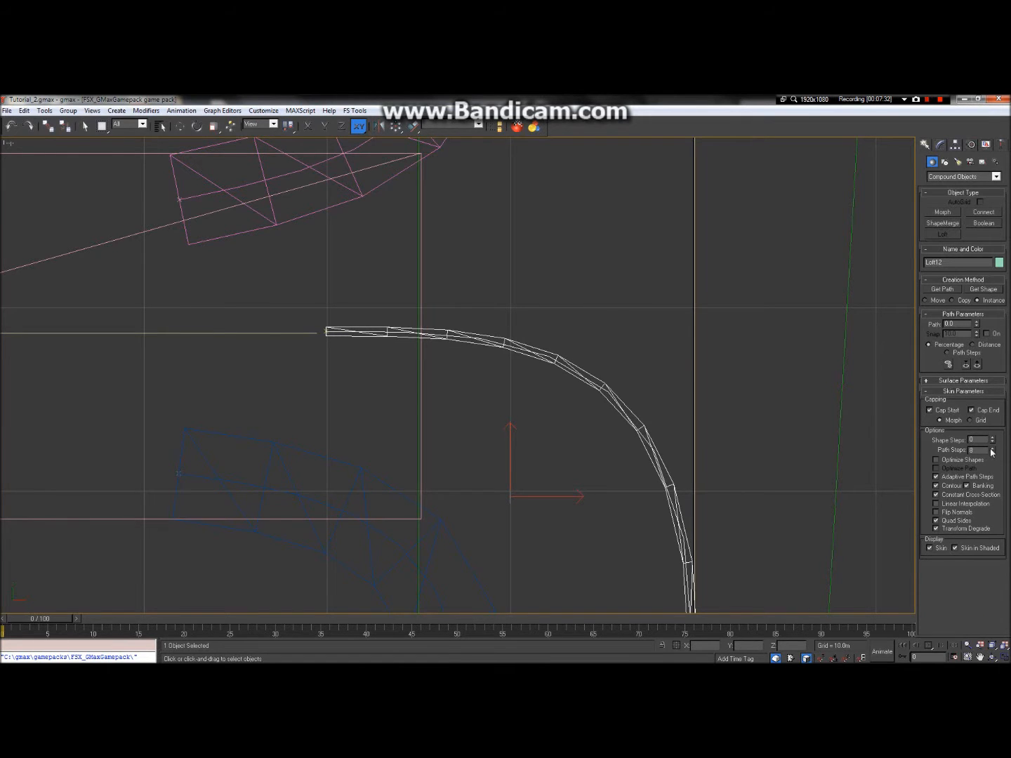
{"action": "left_click", "coordinate": [991, 450]}
{"action": "left_click", "coordinate": [993, 449]}
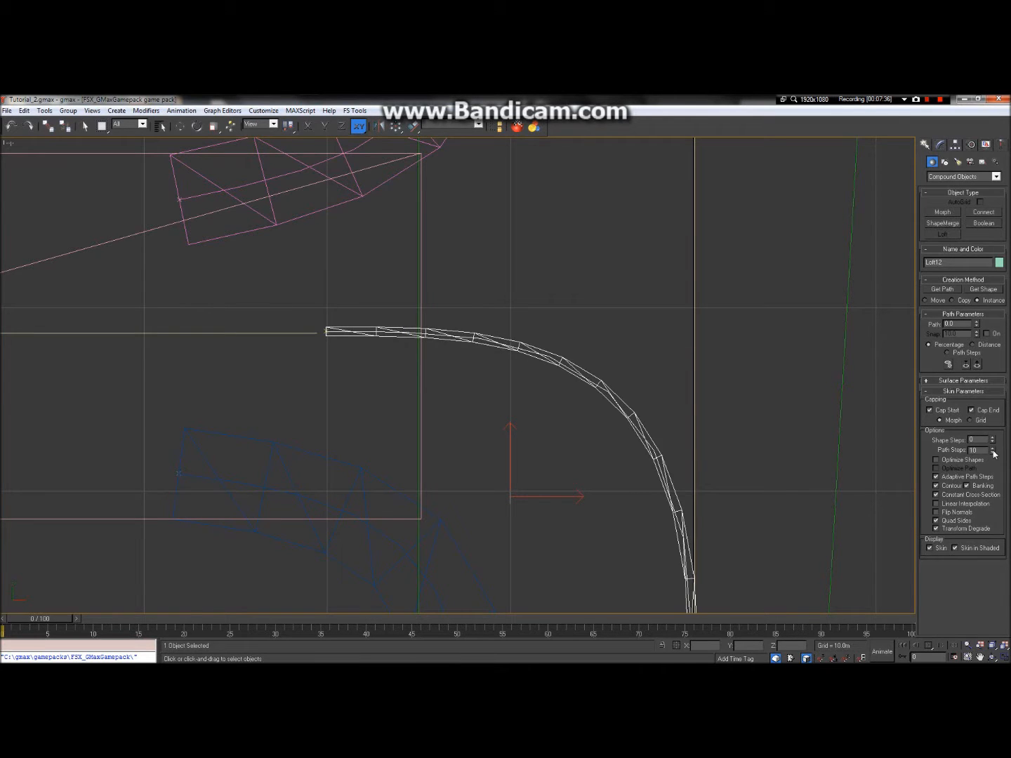
Examine the lofted curve's smoothness and how its ends meet the straight centreline and the long vertical line.
{"action": "left_click", "coordinate": [980, 656]}
{"action": "left_click_drag", "start_coordinate": [734, 474], "coordinate": [712, 505]}
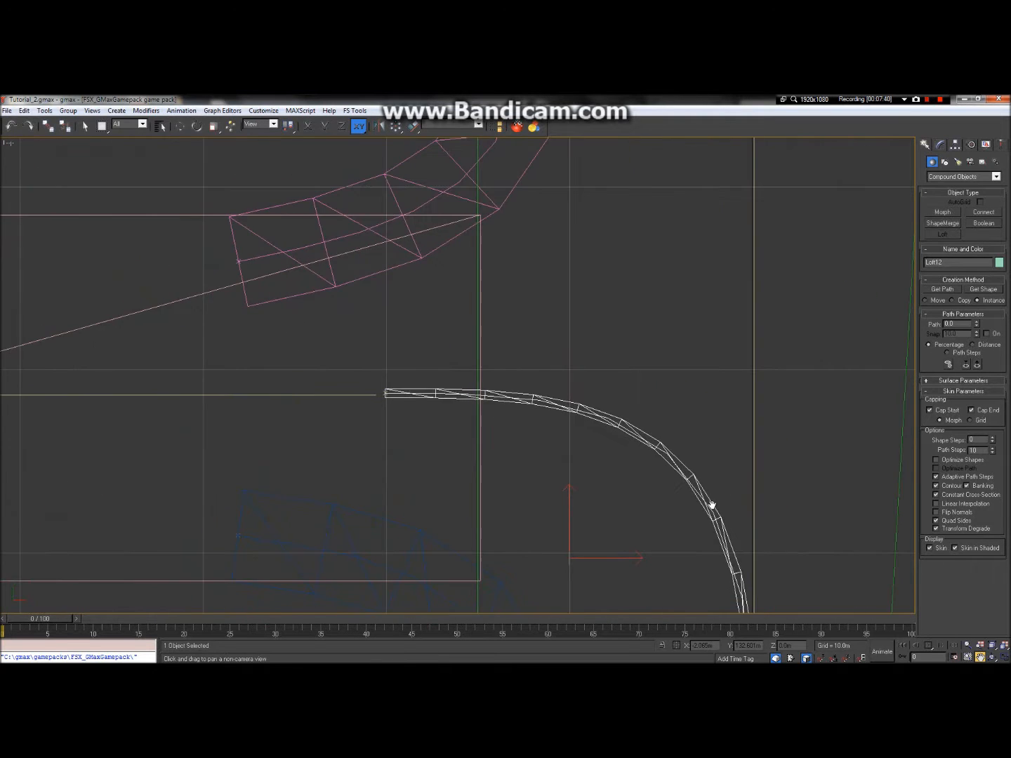
{"action": "scroll", "coordinate": [502, 402], "scroll_direction": "down", "scroll_amount": 4}
{"action": "left_click_drag", "start_coordinate": [507, 387], "coordinate": [481, 242]}
{"action": "left_click_drag", "start_coordinate": [488, 484], "coordinate": [350, 395]}
{"action": "left_click_drag", "start_coordinate": [738, 400], "coordinate": [442, 412]}
{"action": "scroll", "coordinate": [642, 396], "scroll_direction": "up", "scroll_amount": 4}
{"action": "scroll", "coordinate": [516, 432], "scroll_direction": "down", "scroll_amount": 3}
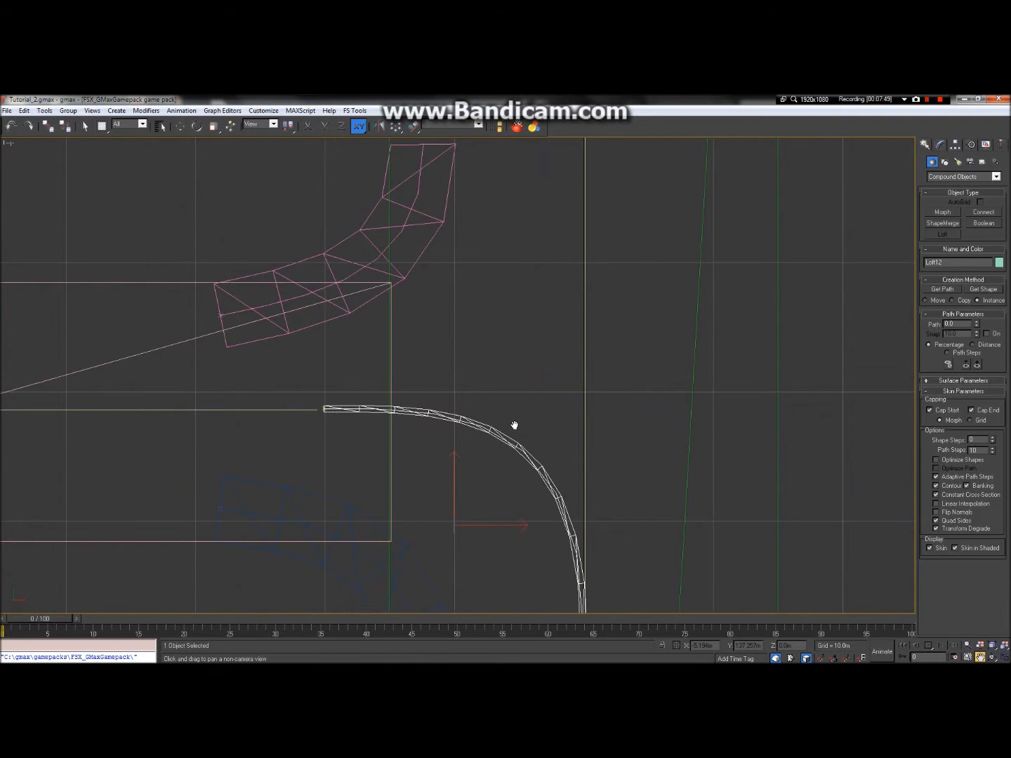
{"action": "left_click_drag", "start_coordinate": [496, 427], "coordinate": [496, 450]}
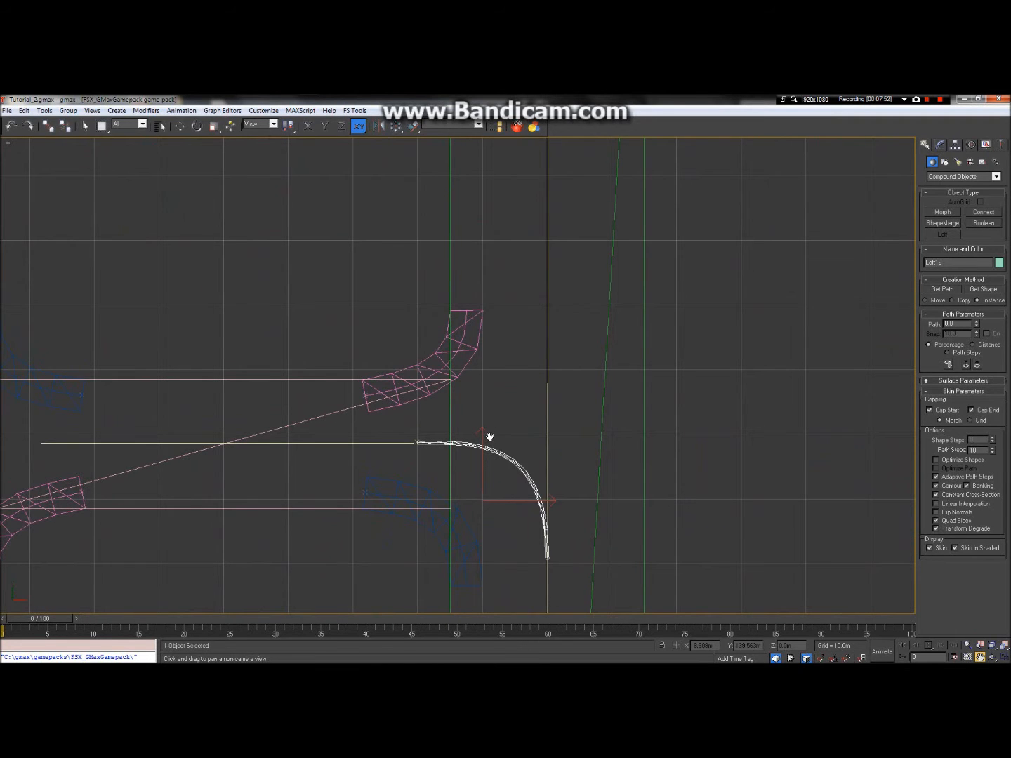
{"action": "scroll", "coordinate": [523, 476], "scroll_direction": "up", "scroll_amount": 5}
{"action": "scroll", "coordinate": [523, 438], "scroll_direction": "down", "scroll_amount": 5}
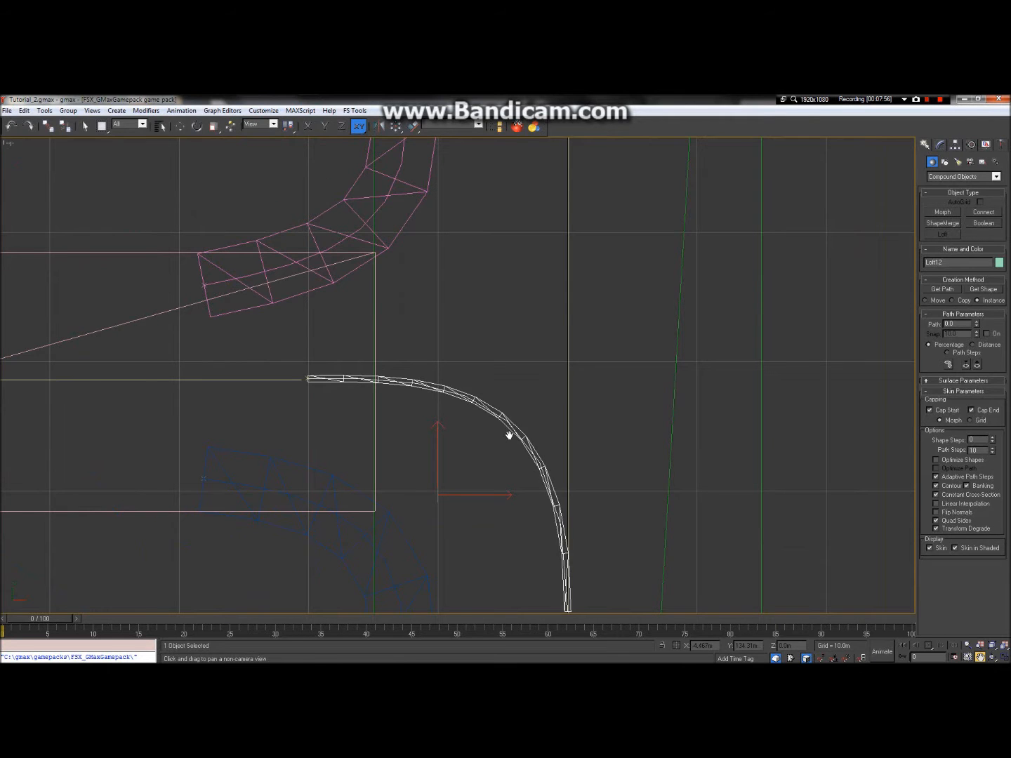
{"action": "scroll", "coordinate": [509, 435], "scroll_direction": "down", "scroll_amount": 2}
{"action": "left_click_drag", "start_coordinate": [505, 420], "coordinate": [724, 452]}
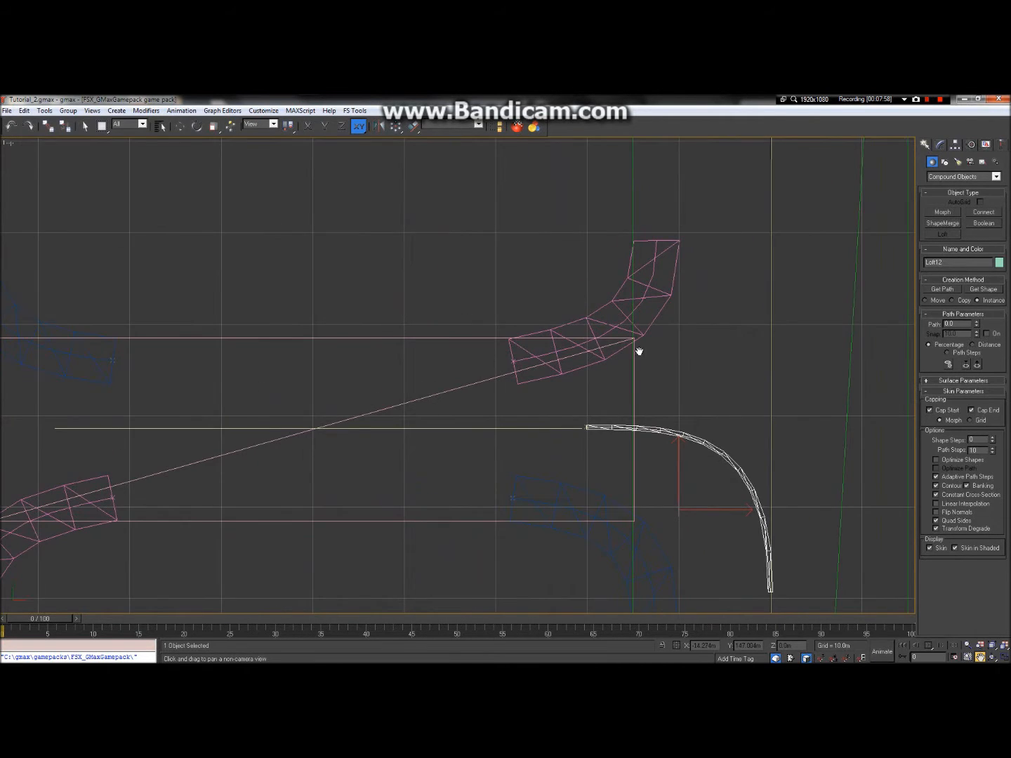
{"action": "scroll", "coordinate": [534, 338], "scroll_direction": "down", "scroll_amount": 4}
Move the middle rectangle's straight centreline about 0.07 m up and 0.5 m right to meet the lofted curve's end.
{"action": "left_click", "coordinate": [85, 126]}
{"action": "left_click", "coordinate": [472, 370]}
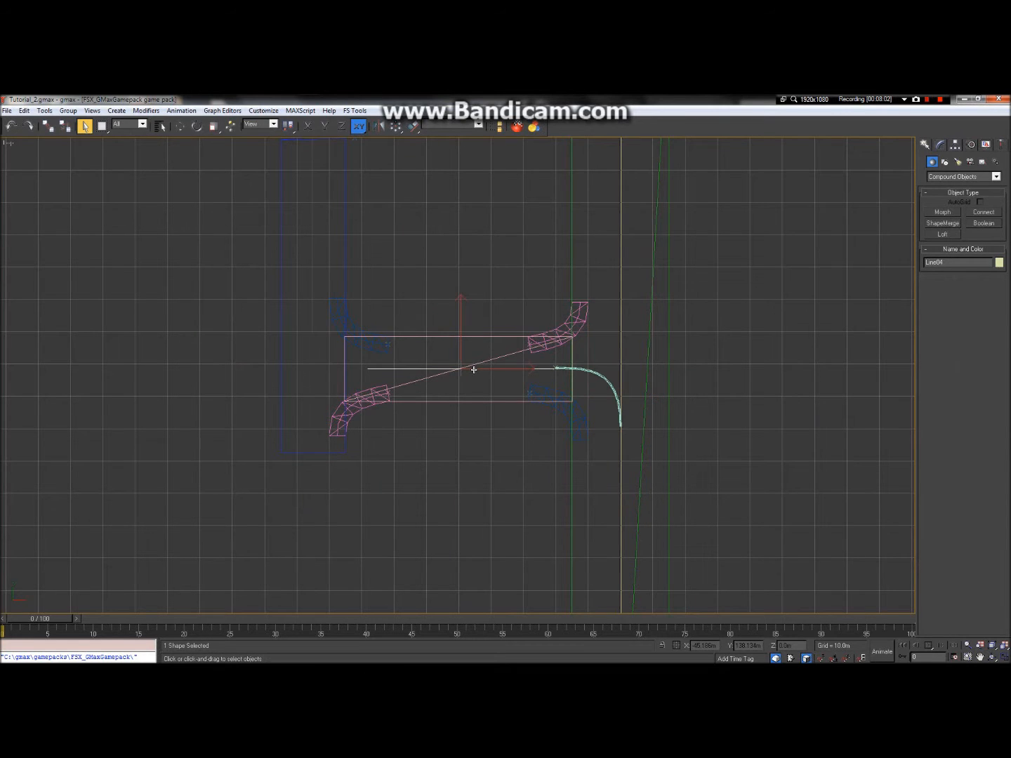
{"action": "scroll", "coordinate": [473, 369], "scroll_direction": "up", "scroll_amount": 5}
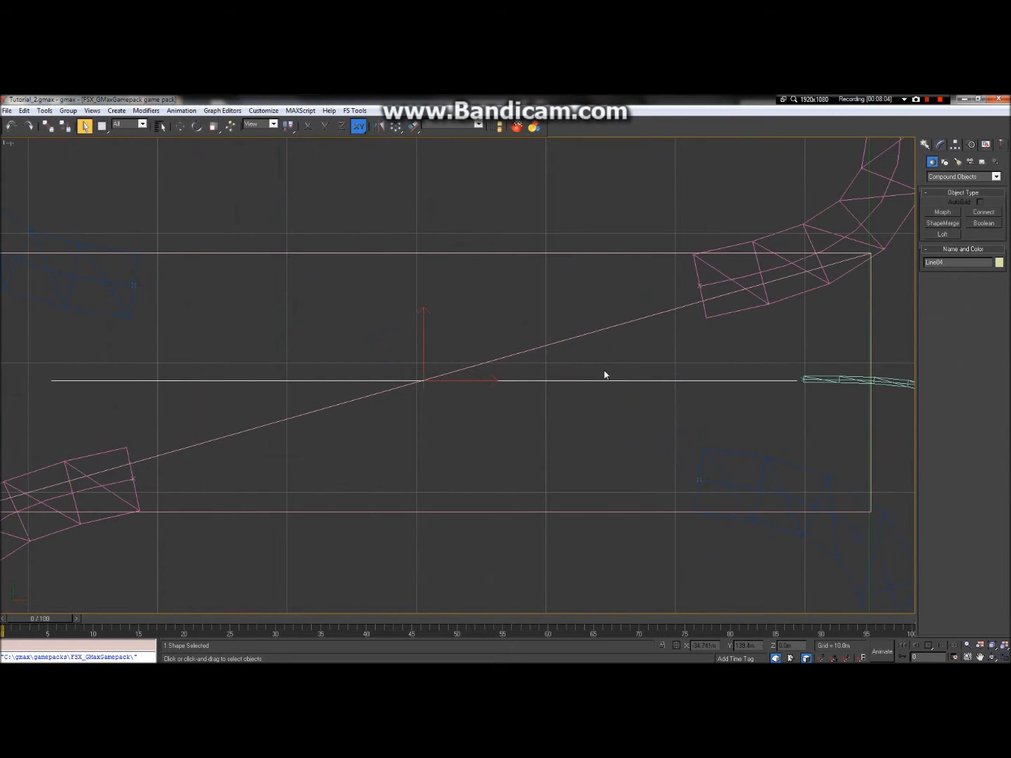
{"action": "scroll", "coordinate": [458, 389], "scroll_direction": "down", "scroll_amount": 5}
{"action": "scroll", "coordinate": [550, 394], "scroll_direction": "up", "scroll_amount": 8}
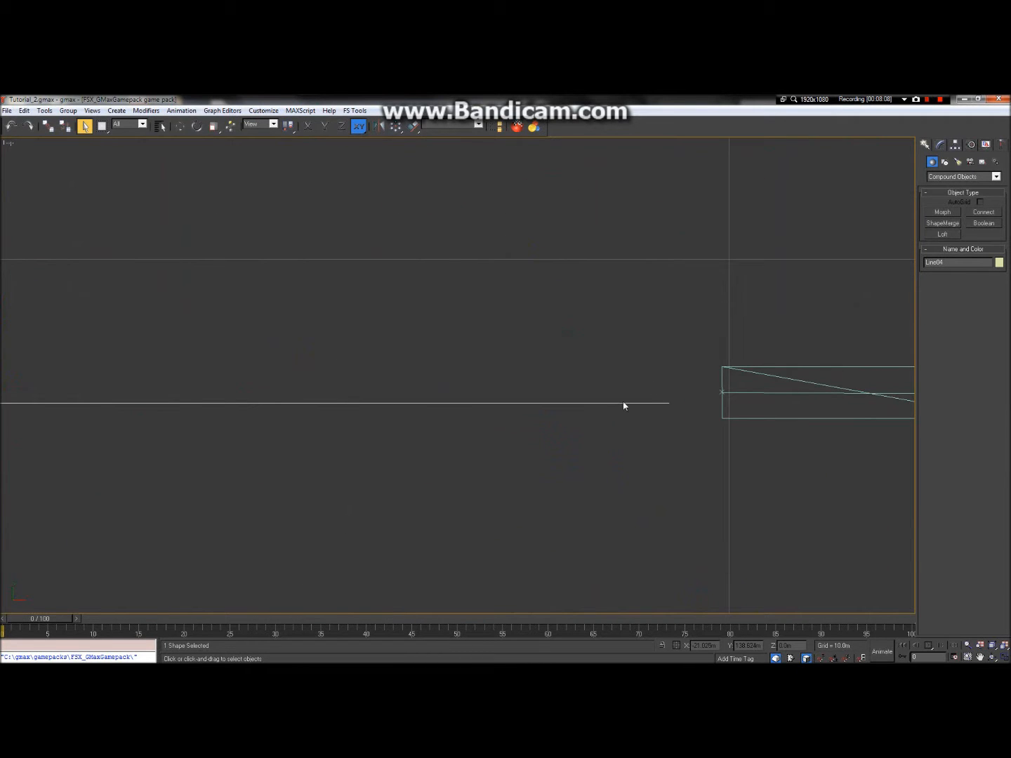
{"action": "scroll", "coordinate": [623, 406], "scroll_direction": "down", "scroll_amount": 2}
{"action": "scroll", "coordinate": [622, 401], "scroll_direction": "down", "scroll_amount": 3}
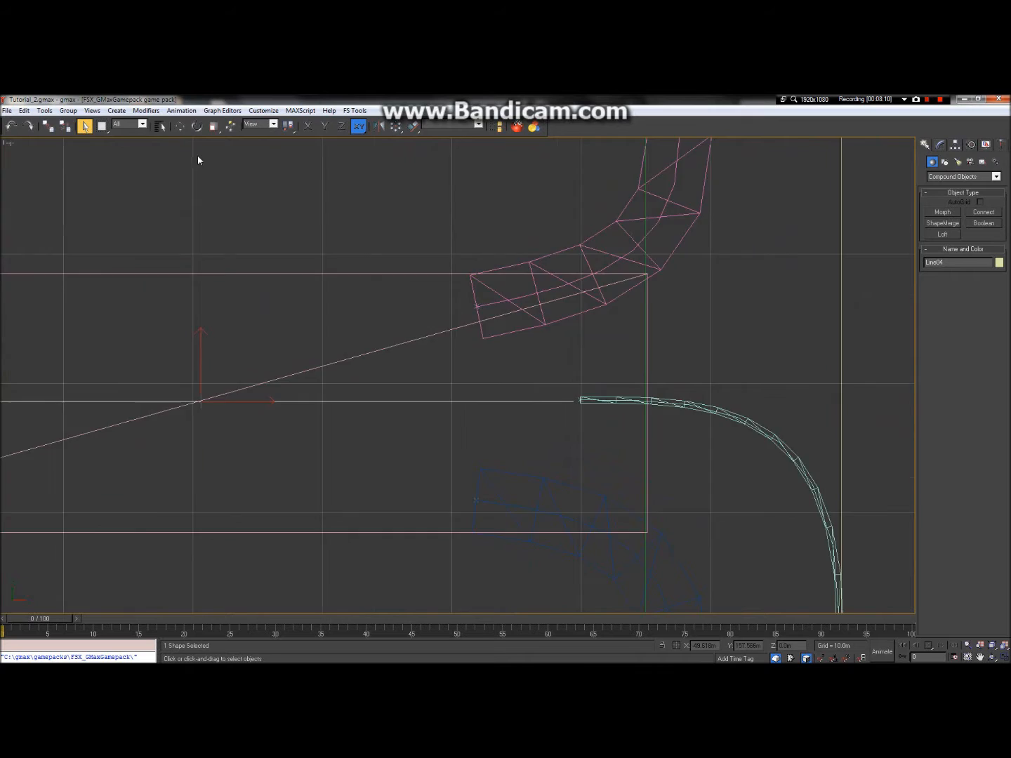
{"action": "scroll", "coordinate": [193, 148], "scroll_direction": "up", "scroll_amount": 2}
{"action": "left_click", "coordinate": [186, 131]}
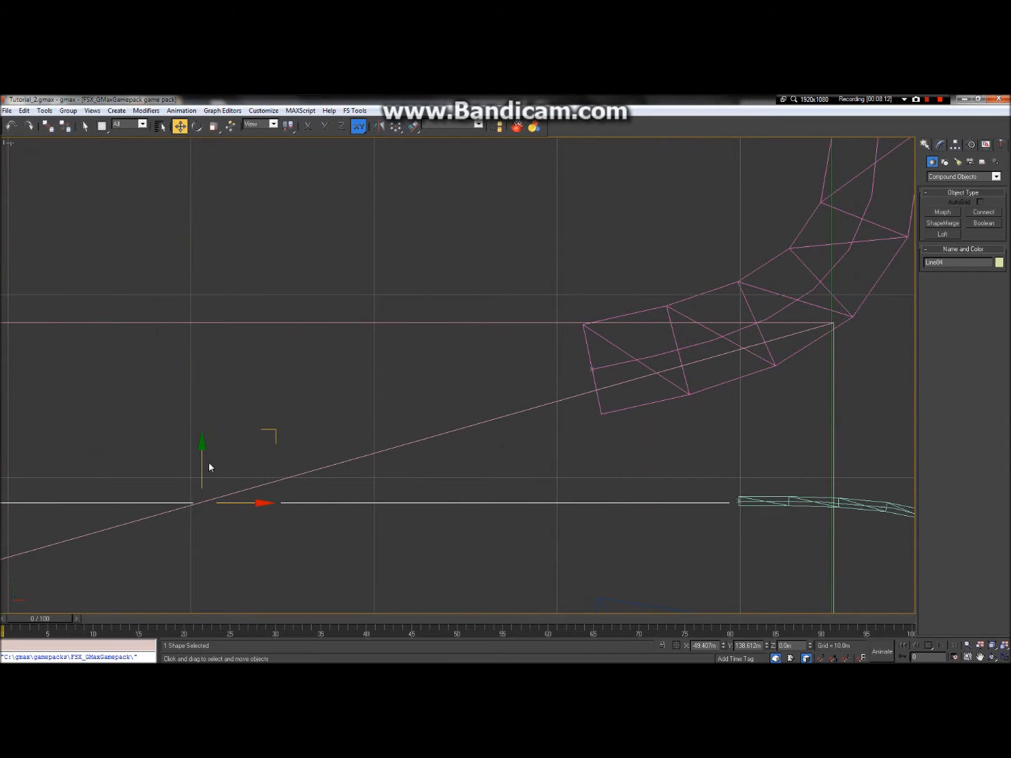
{"action": "left_click_drag", "start_coordinate": [205, 462], "coordinate": [205, 461]}
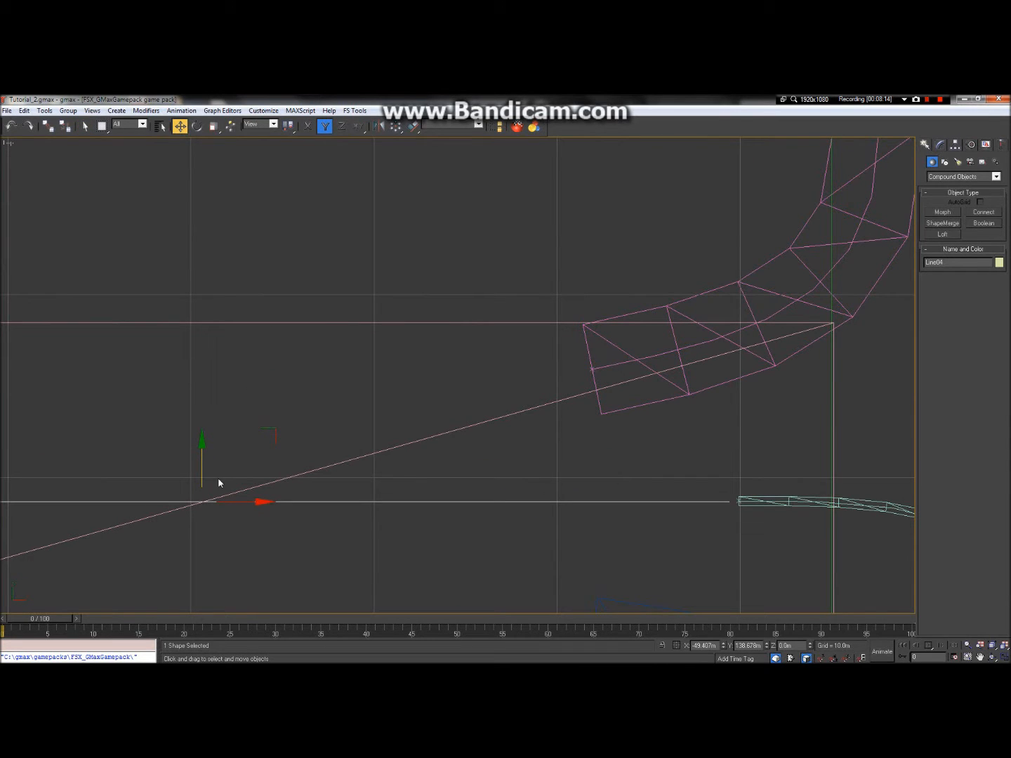
{"action": "left_click_drag", "start_coordinate": [231, 501], "coordinate": [239, 502]}
{"action": "scroll", "coordinate": [299, 429], "scroll_direction": "down", "scroll_amount": 6}
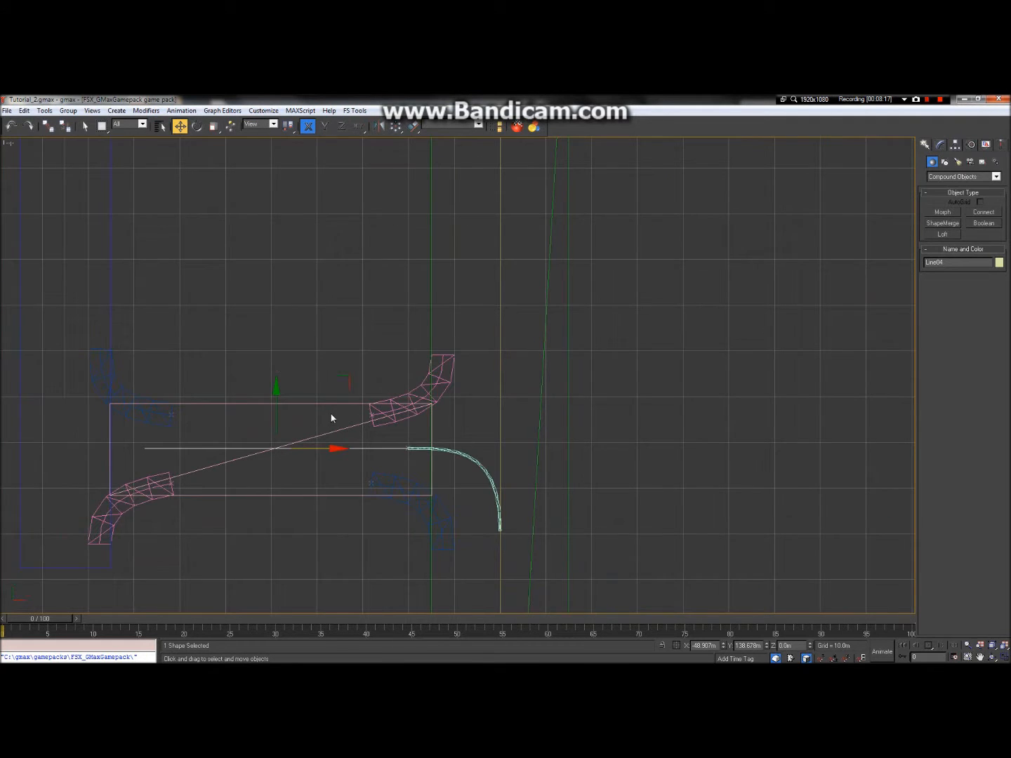
Rename the lofted curve at the straight centreline's right end to Loft_Curve_01.
{"action": "scroll", "coordinate": [330, 416], "scroll_direction": "down", "scroll_amount": 2}
{"action": "scroll", "coordinate": [136, 401], "scroll_direction": "up", "scroll_amount": 4}
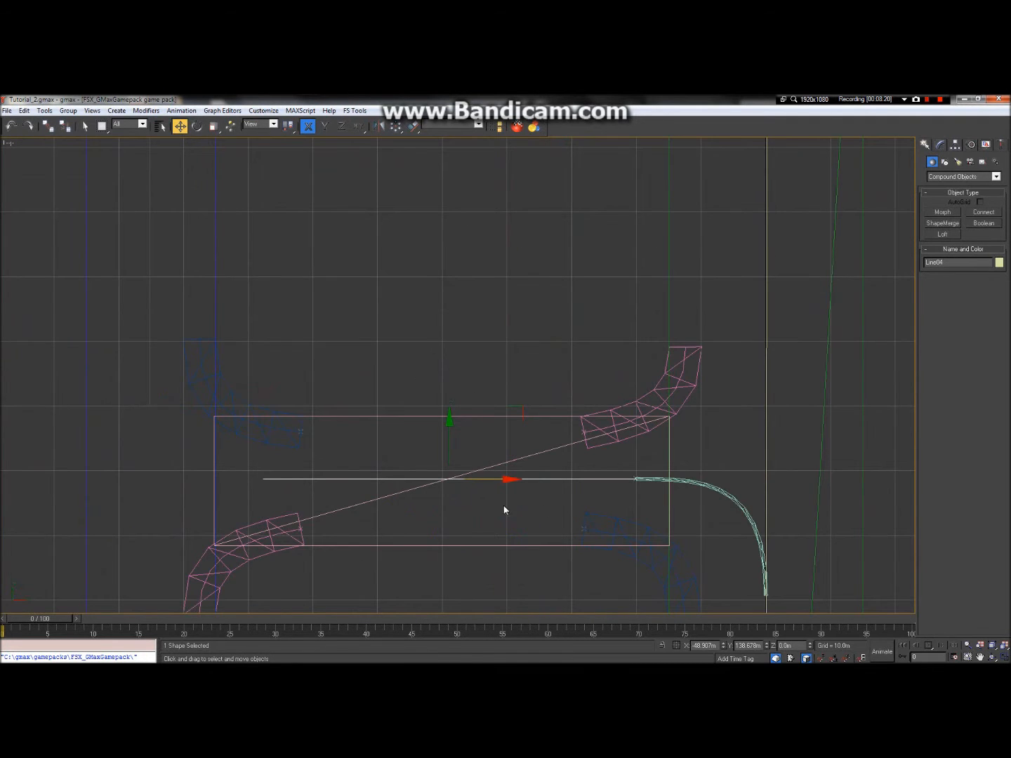
{"action": "left_click", "coordinate": [694, 486]}
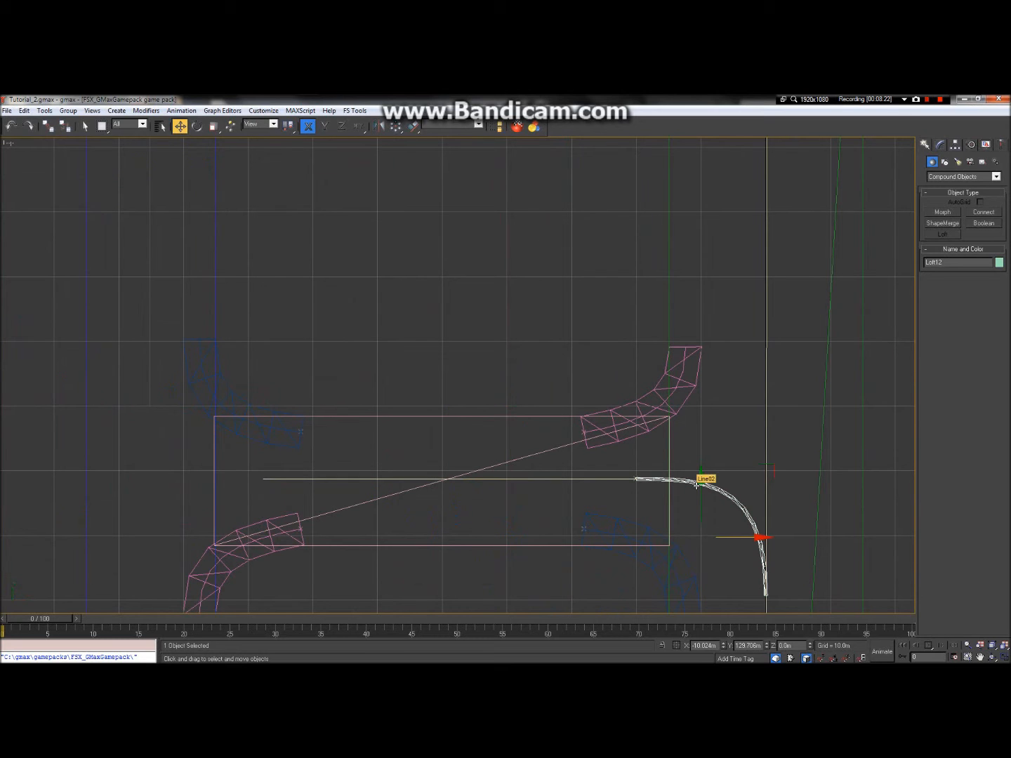
{"action": "left_click", "coordinate": [941, 144]}
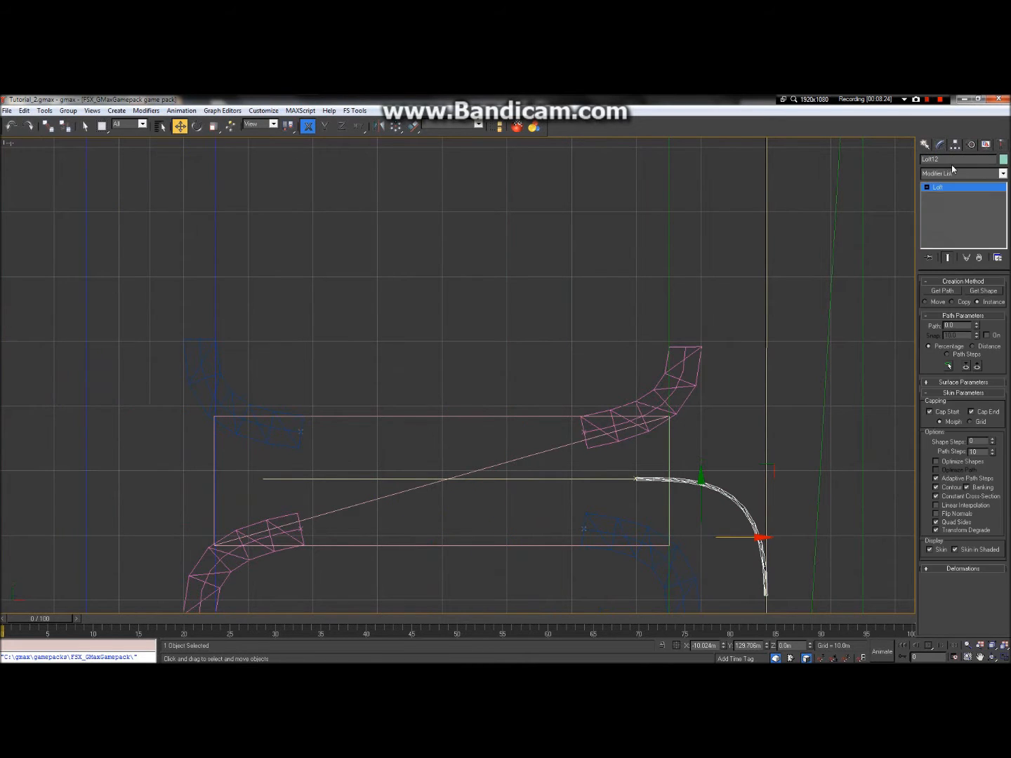
{"action": "double_click", "coordinate": [953, 158]}
{"action": "type", "text": "L"}
{"action": "type", "text": "Lo"}
{"action": "left_click", "coordinate": [1006, 101]}
Clone the lofted curve as an instance named Loft_Curve_02.
{"action": "left_click", "coordinate": [23, 111]}
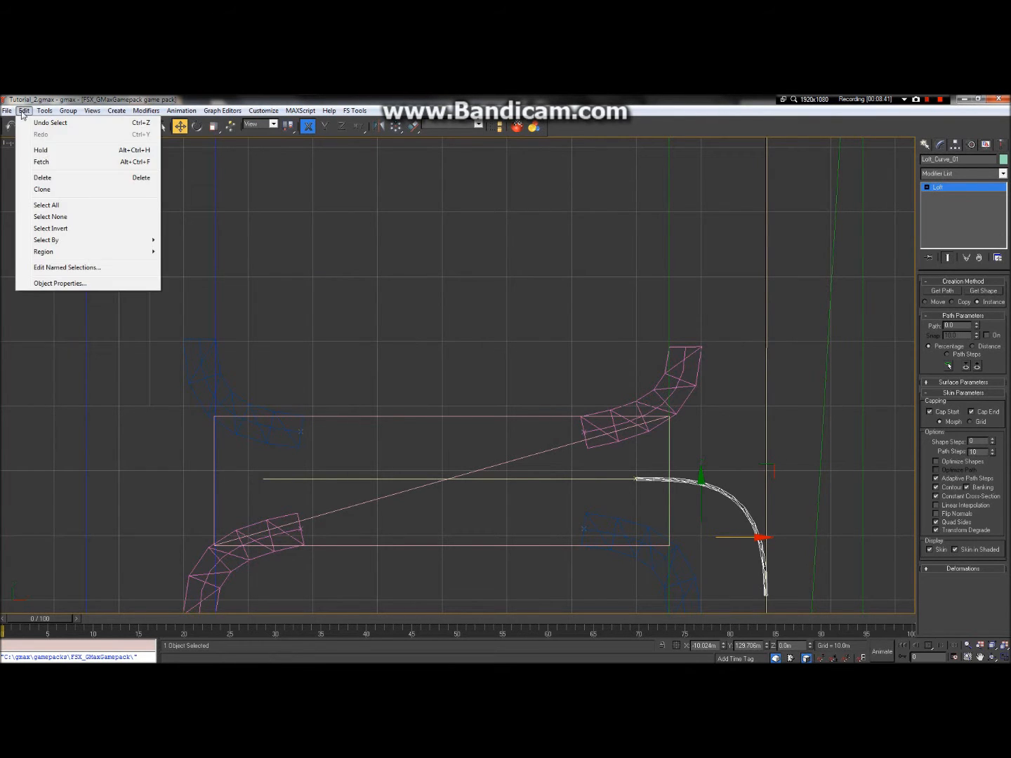
{"action": "left_click", "coordinate": [58, 191]}
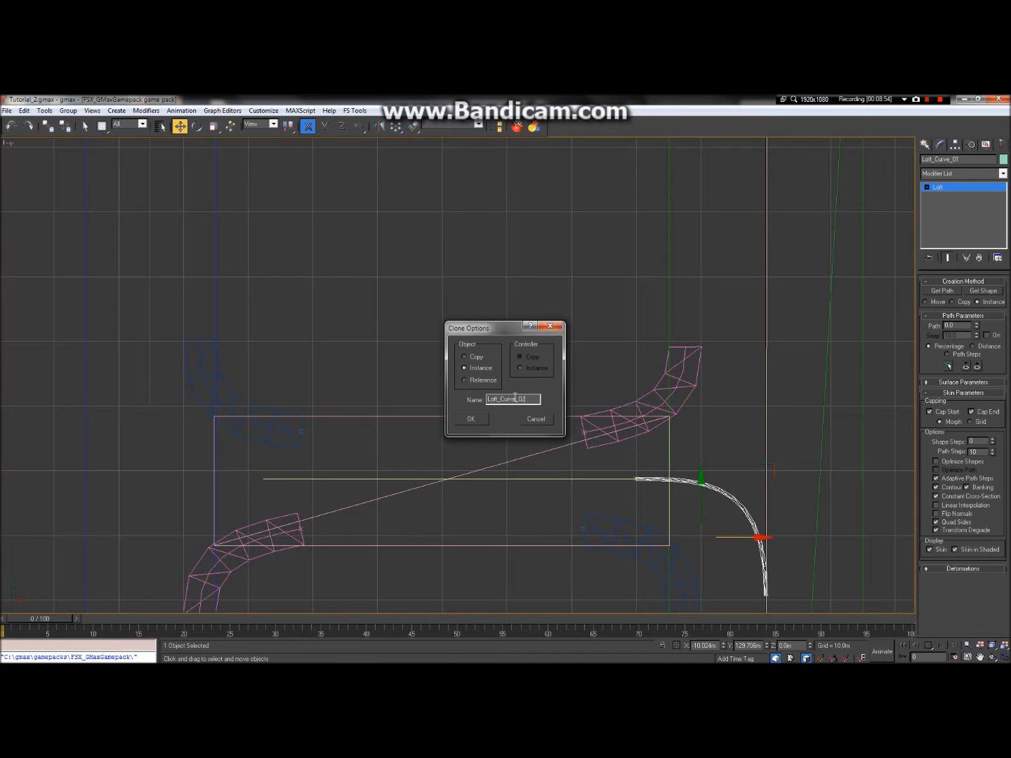
{"action": "left_click", "coordinate": [471, 419]}
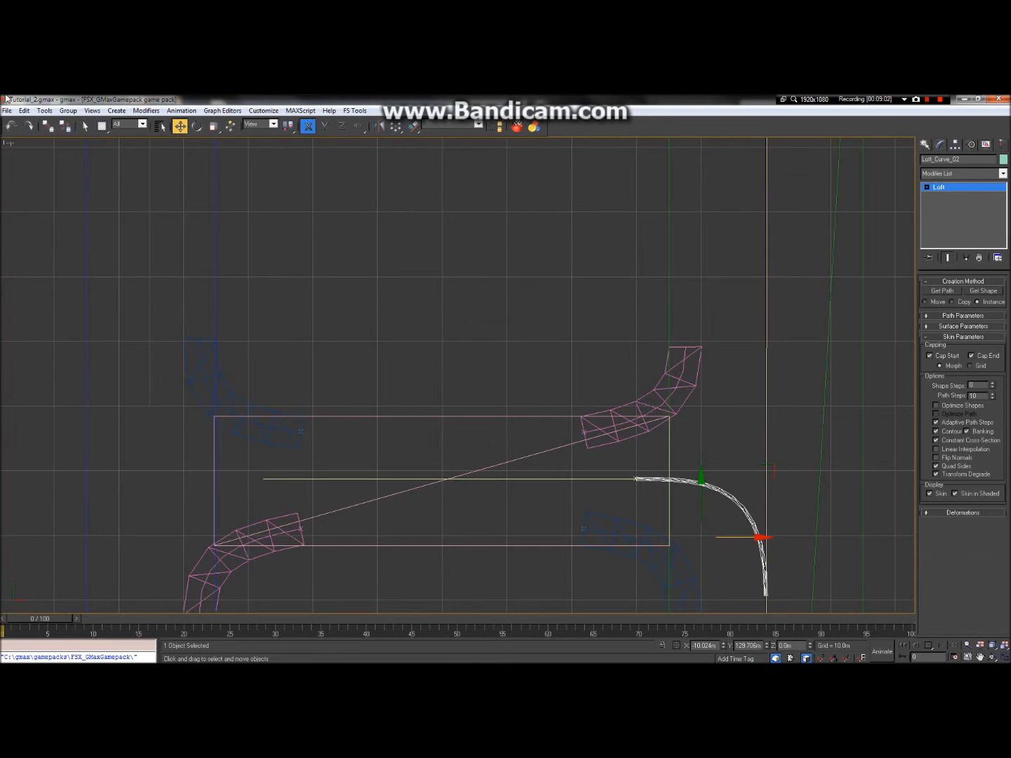
Move Loft_Curve_02 about 75.4 m to the left along X and rotate it 180 degrees about Z.
{"action": "left_click_drag", "start_coordinate": [738, 536], "coordinate": [250, 537]}
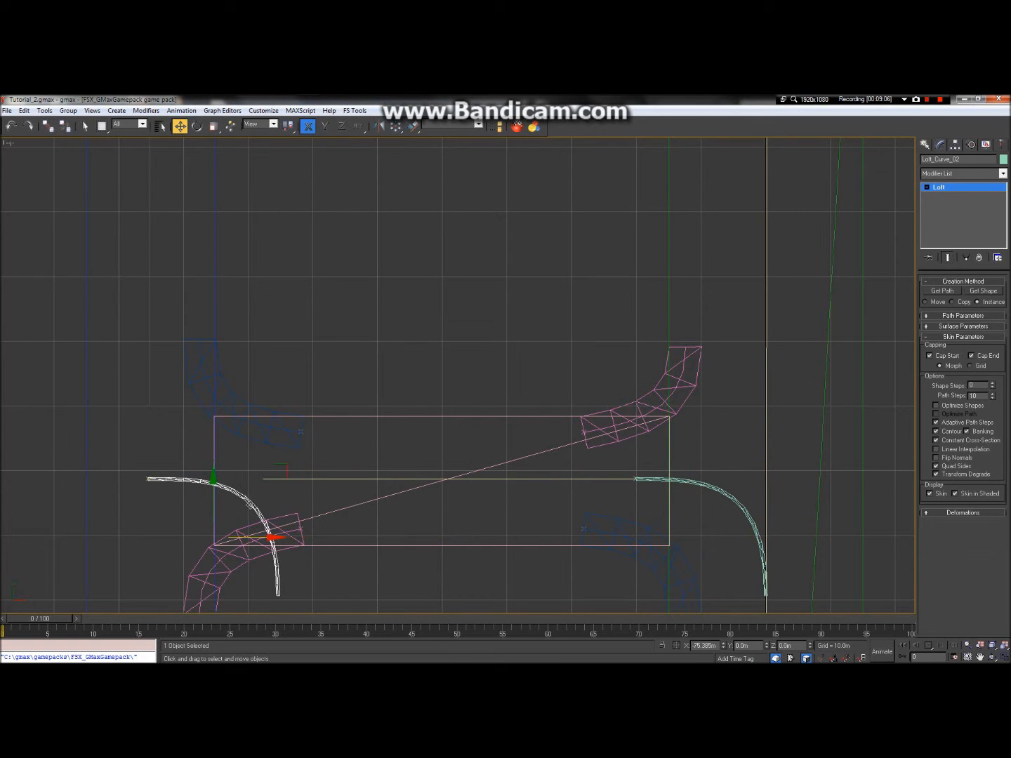
{"action": "left_click", "coordinate": [199, 127]}
{"action": "left_click_drag", "start_coordinate": [212, 539], "coordinate": [202, 349]}
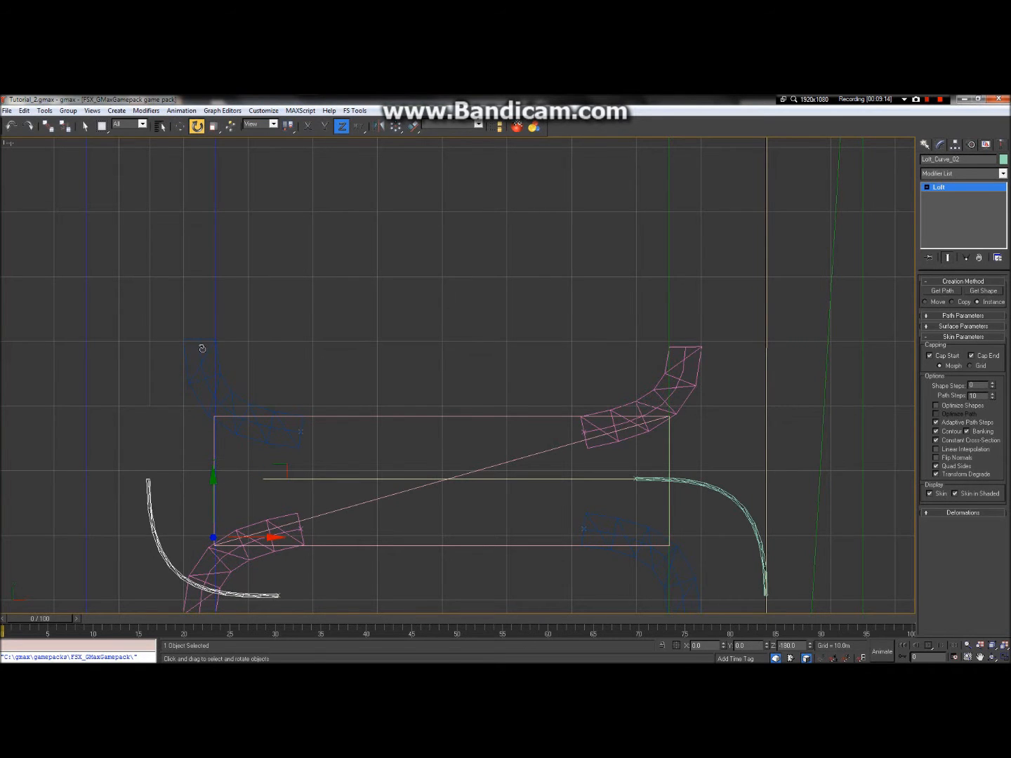
Move Loft_Curve_02 up about 18 m so its lower end meets the straight centreline's left end.
{"action": "left_click", "coordinate": [181, 127]}
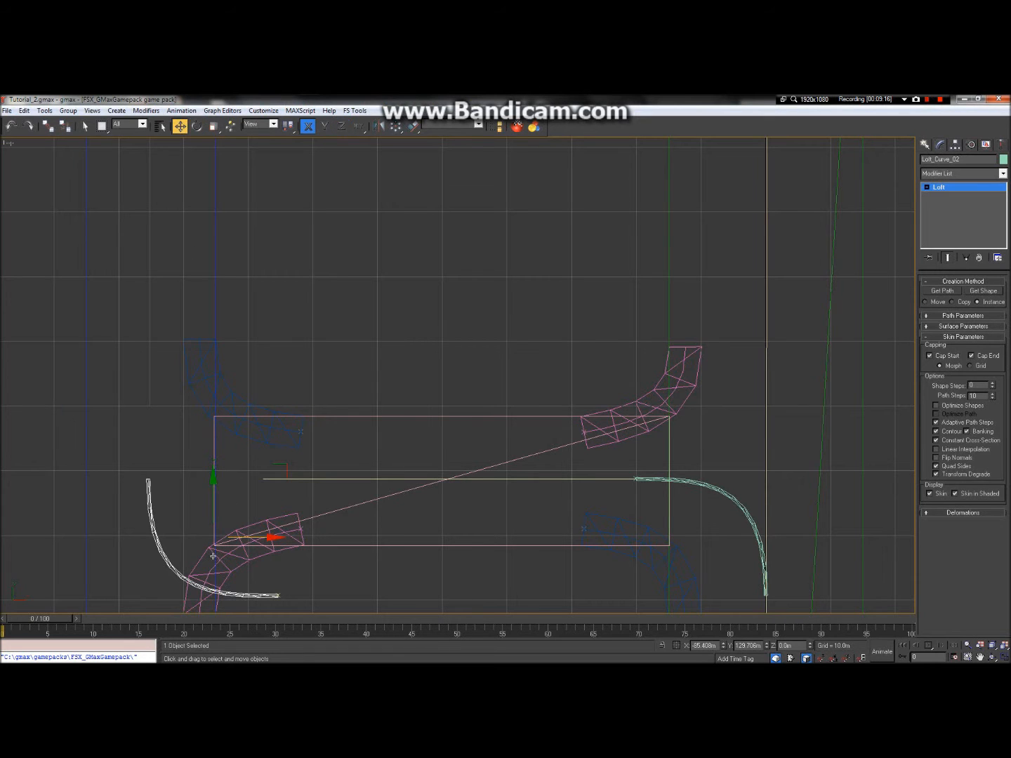
{"action": "left_click_drag", "start_coordinate": [210, 518], "coordinate": [217, 400]}
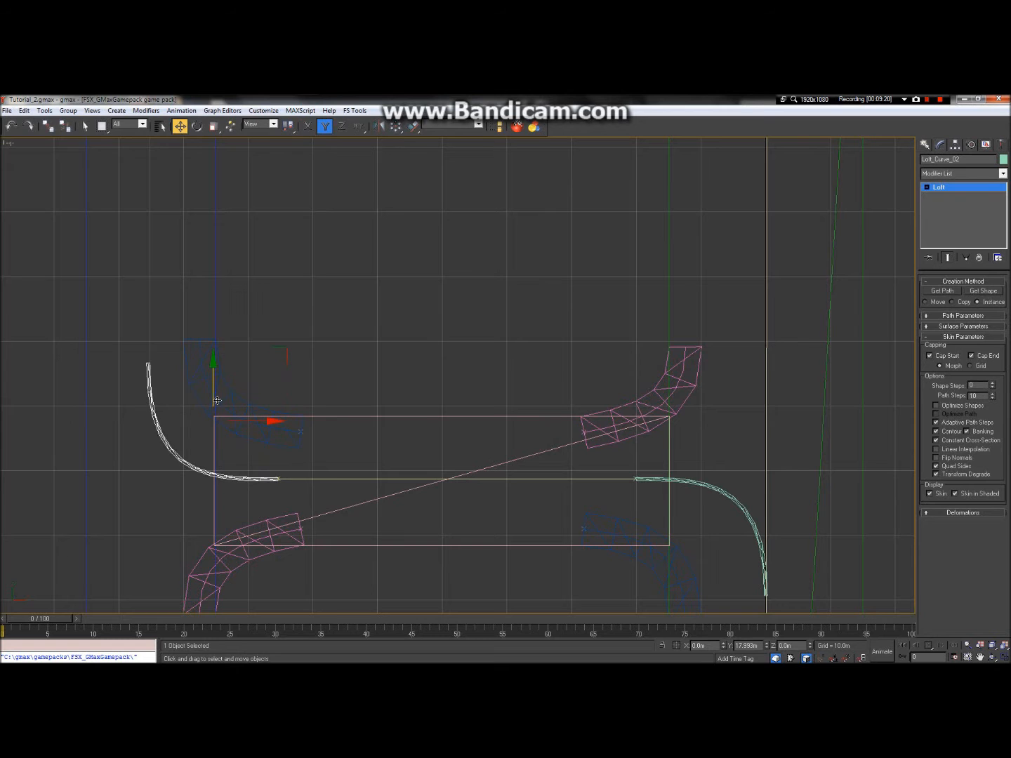
{"action": "scroll", "coordinate": [231, 505], "scroll_direction": "up", "scroll_amount": 10}
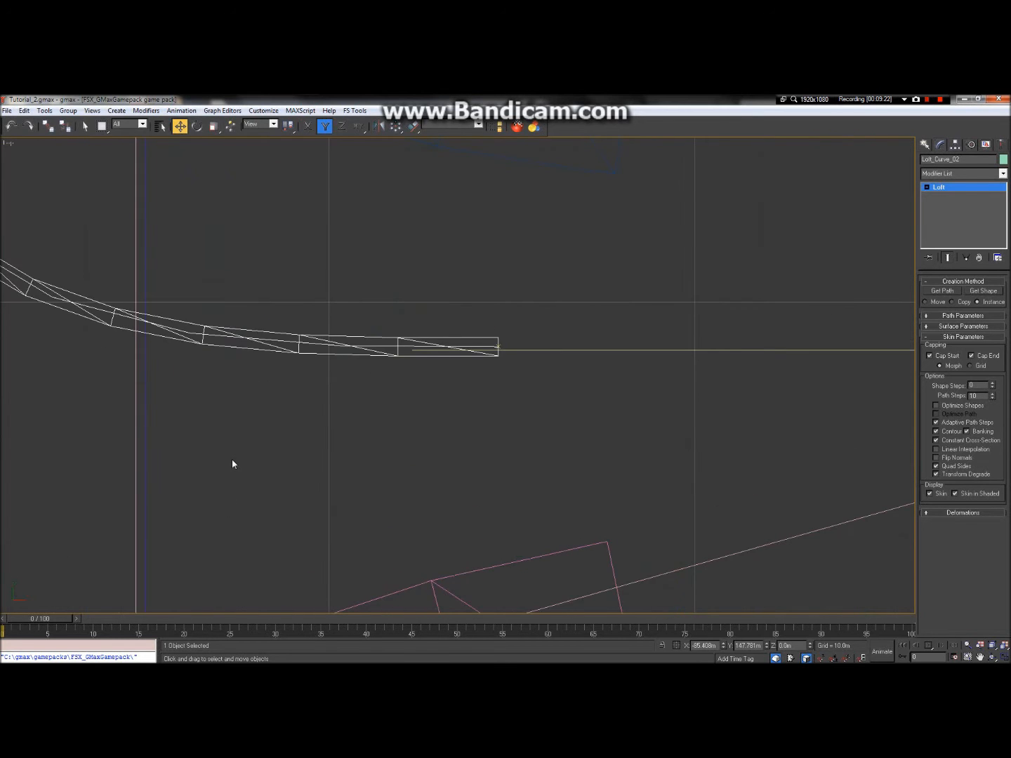
{"action": "scroll", "coordinate": [255, 231], "scroll_direction": "down", "scroll_amount": 5}
{"action": "scroll", "coordinate": [230, 220], "scroll_direction": "down", "scroll_amount": 2}
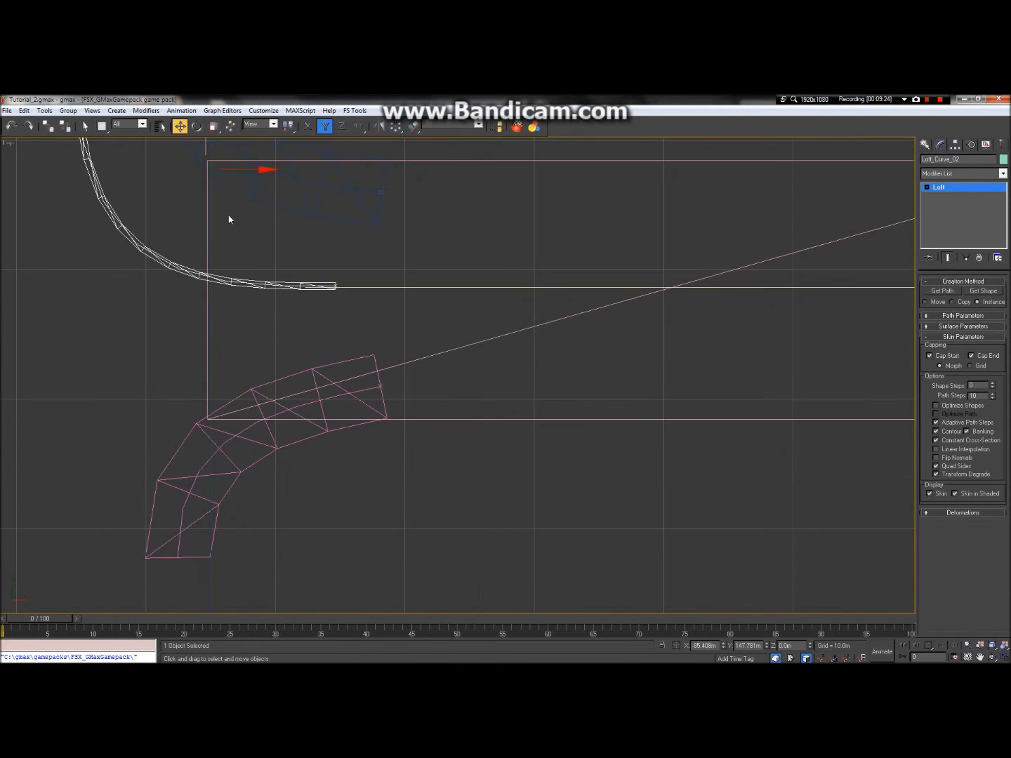
{"action": "scroll", "coordinate": [205, 146], "scroll_direction": "up", "scroll_amount": 4}
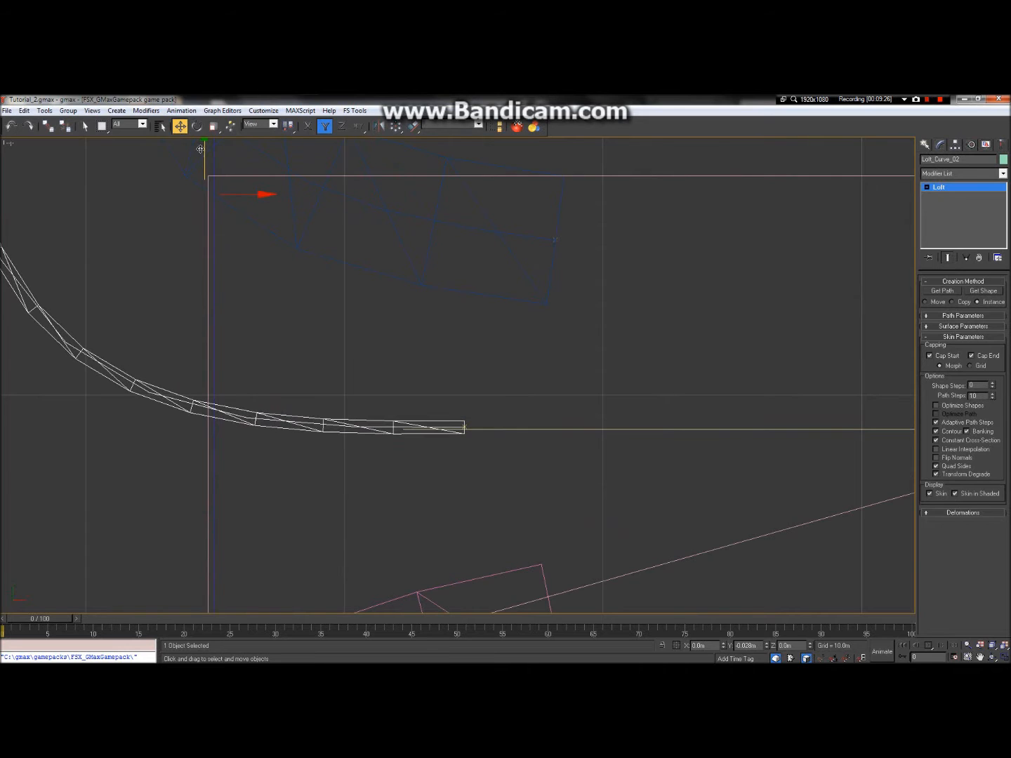
{"action": "scroll", "coordinate": [332, 262], "scroll_direction": "down", "scroll_amount": 5}
{"action": "scroll", "coordinate": [332, 262], "scroll_direction": "down", "scroll_amount": 4}
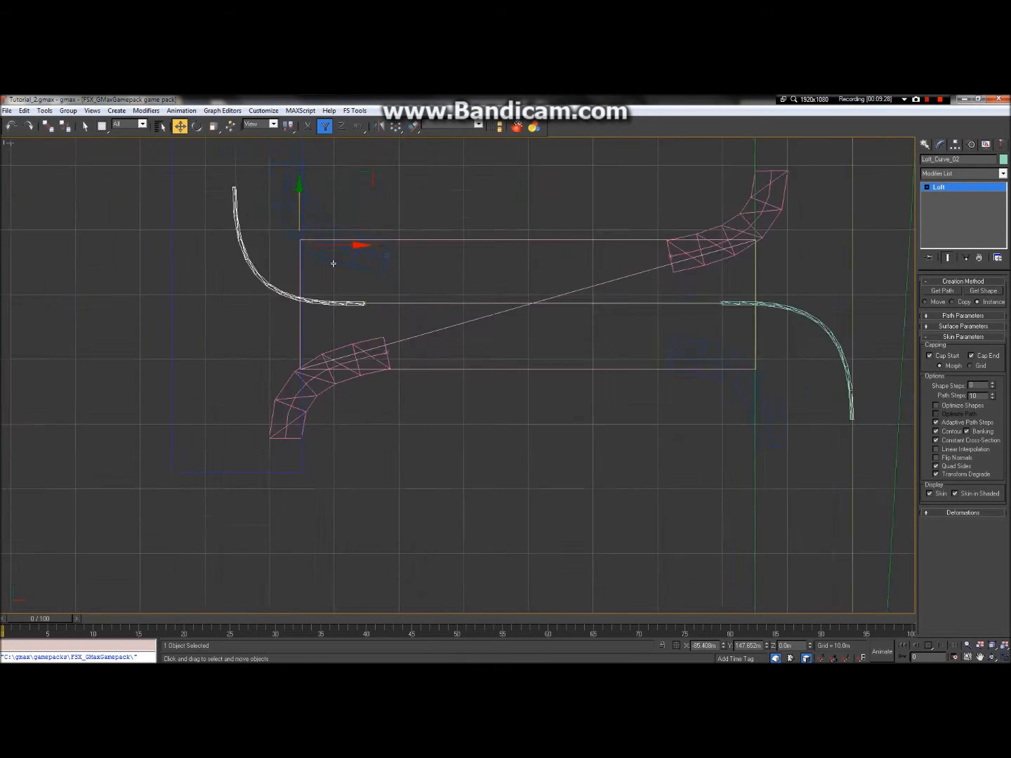
Shift Loft_Curve_02 about 0.17 m to the right to line its upper end up with the left vertical centreline.
{"action": "scroll", "coordinate": [247, 178], "scroll_direction": "up", "scroll_amount": 6}
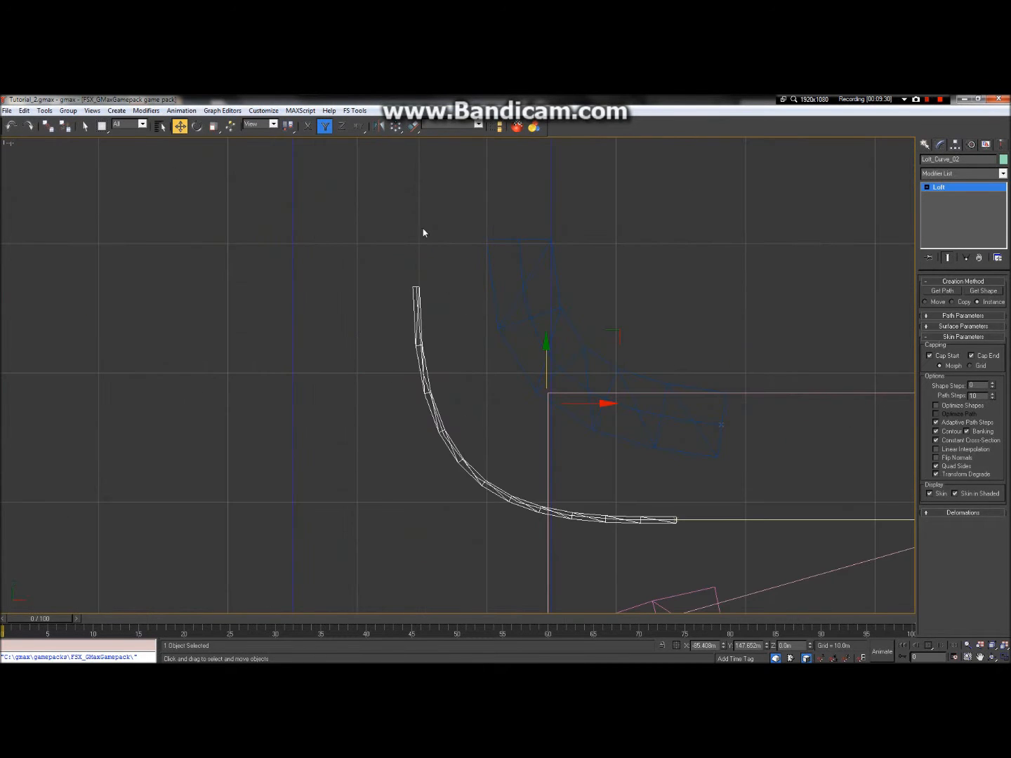
{"action": "scroll", "coordinate": [415, 287], "scroll_direction": "up", "scroll_amount": 2}
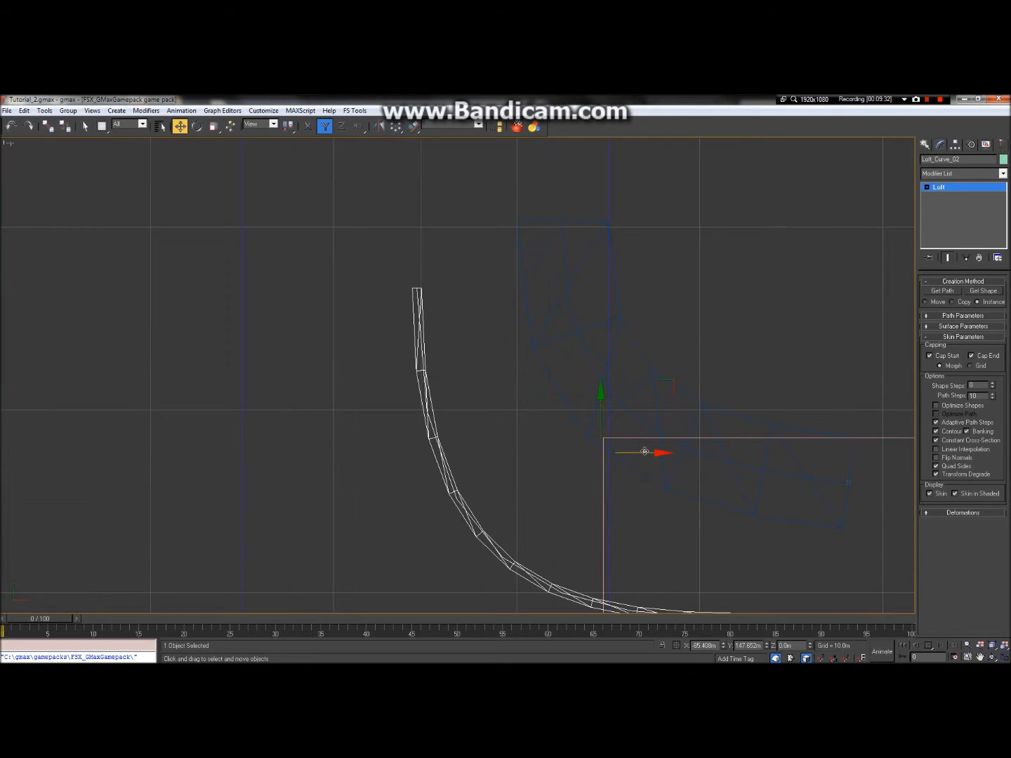
{"action": "left_click_drag", "start_coordinate": [642, 451], "coordinate": [647, 452]}
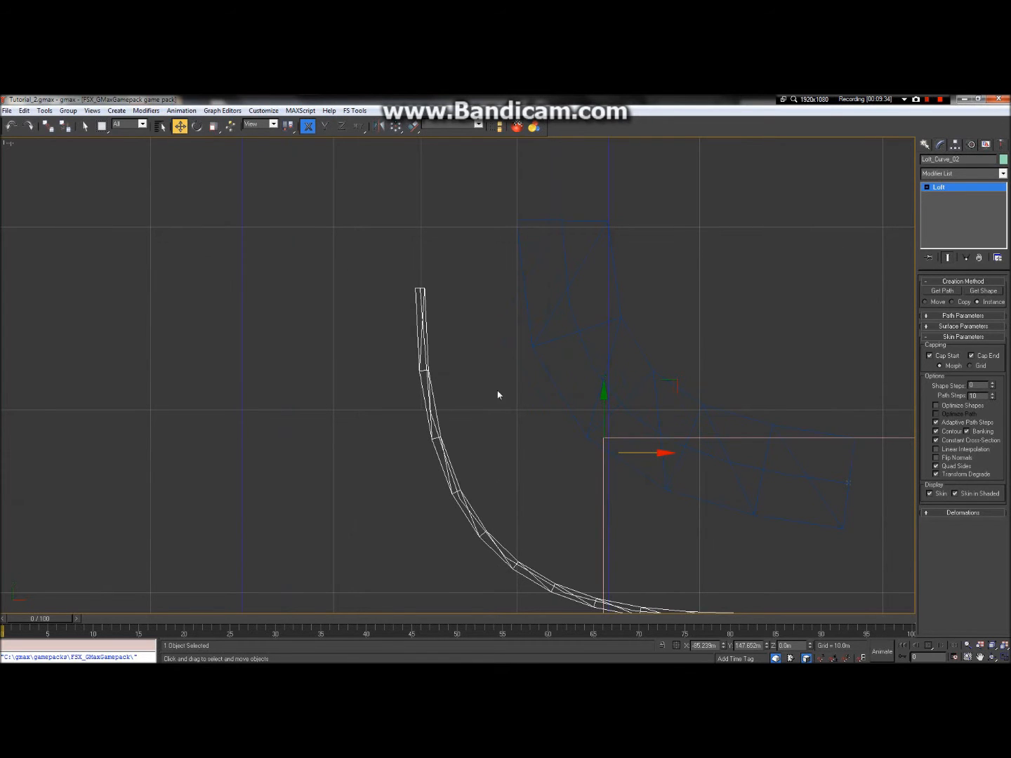
Move the left vertical centreline's bottom vertex up about 6.5 m to the upper end of Loft_Curve_02.
{"action": "scroll", "coordinate": [442, 307], "scroll_direction": "down", "scroll_amount": 2}
{"action": "left_click", "coordinate": [425, 227]}
{"action": "scroll", "coordinate": [425, 228], "scroll_direction": "up", "scroll_amount": 3}
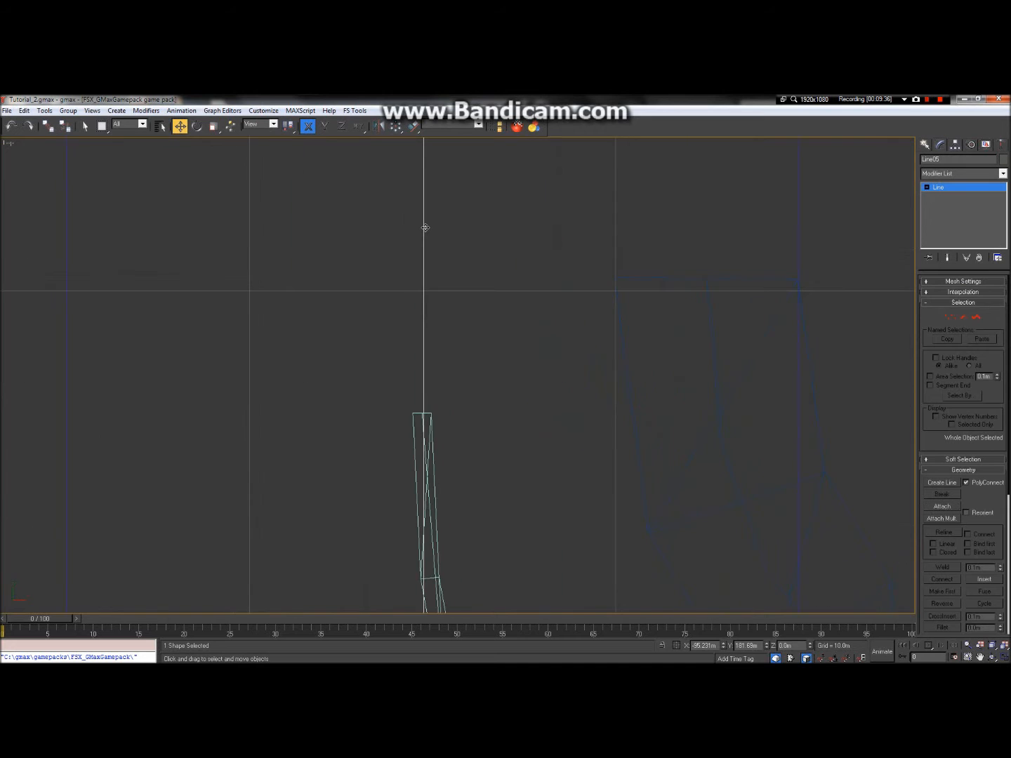
{"action": "scroll", "coordinate": [424, 228], "scroll_direction": "down", "scroll_amount": 3}
{"action": "scroll", "coordinate": [433, 322], "scroll_direction": "up", "scroll_amount": 3}
{"action": "scroll", "coordinate": [389, 279], "scroll_direction": "up", "scroll_amount": 1}
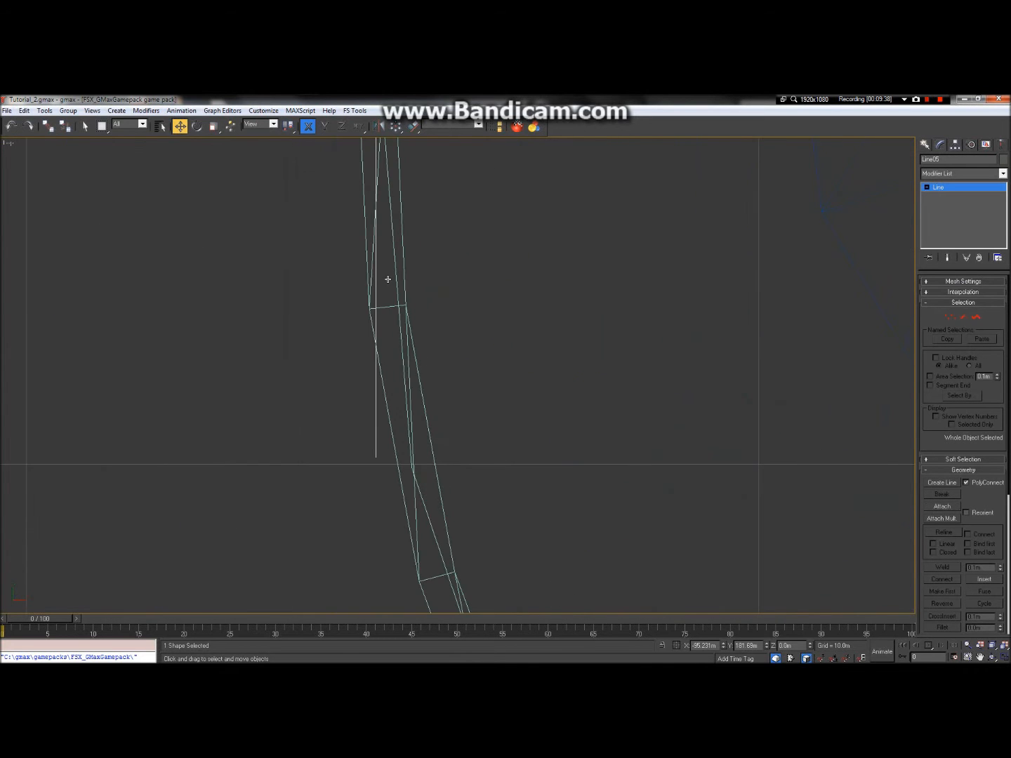
{"action": "scroll", "coordinate": [387, 279], "scroll_direction": "down", "scroll_amount": 4}
{"action": "scroll", "coordinate": [374, 254], "scroll_direction": "up", "scroll_amount": 3}
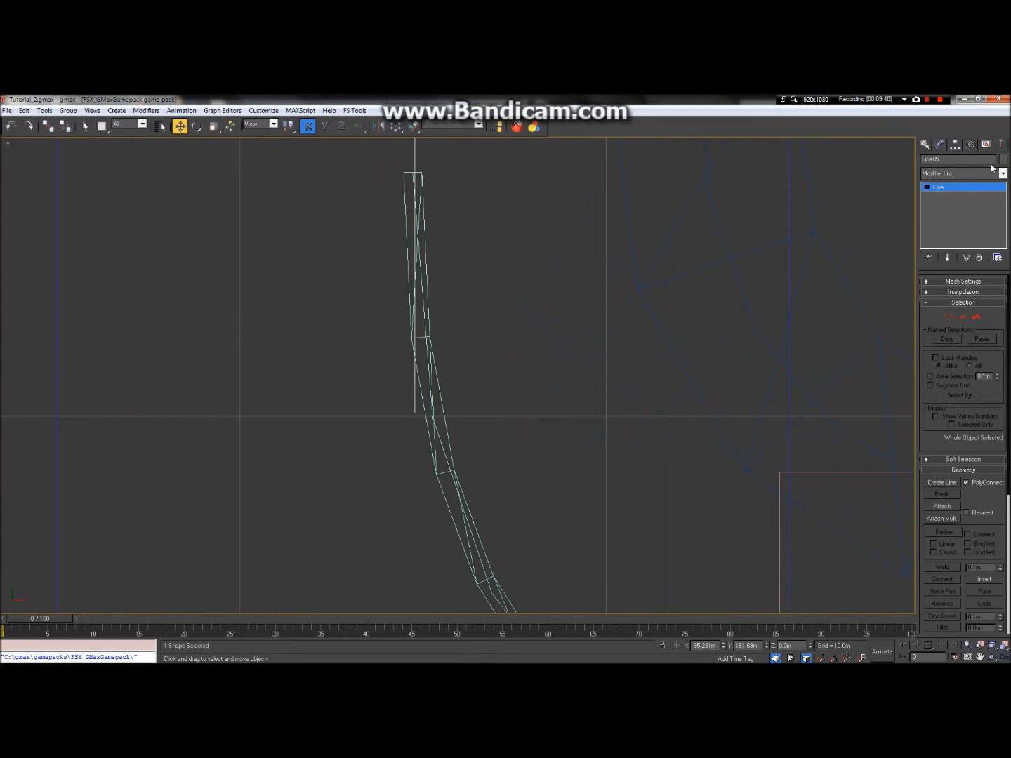
{"action": "left_click", "coordinate": [951, 319]}
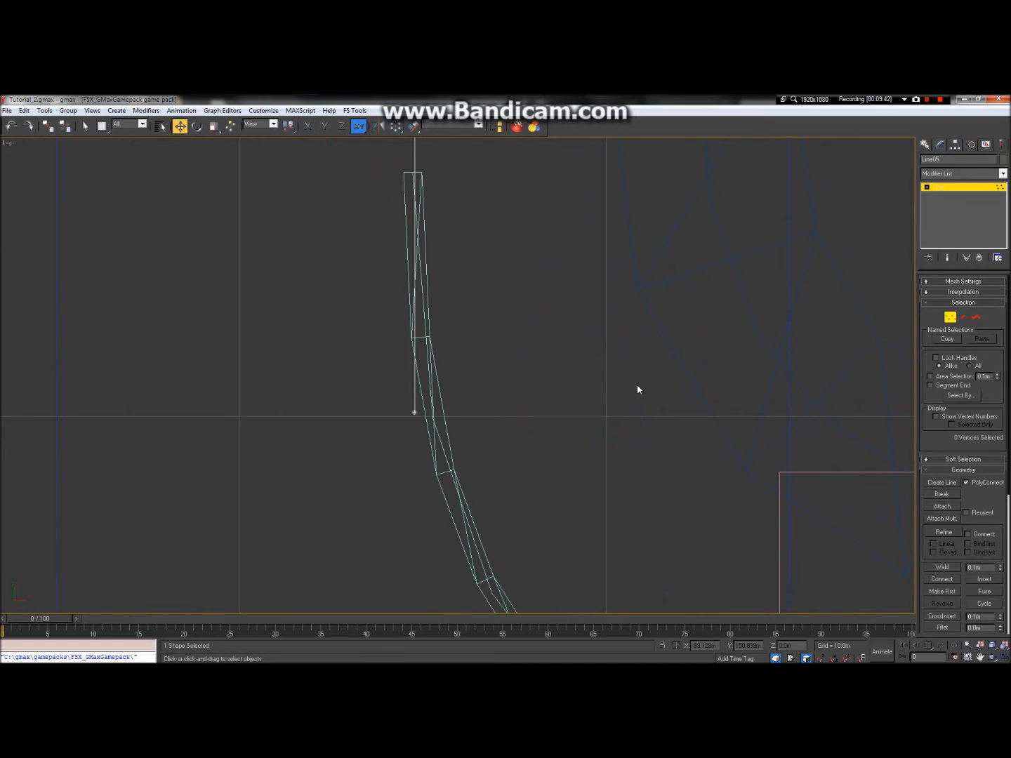
{"action": "left_click_drag", "start_coordinate": [394, 397], "coordinate": [436, 433]}
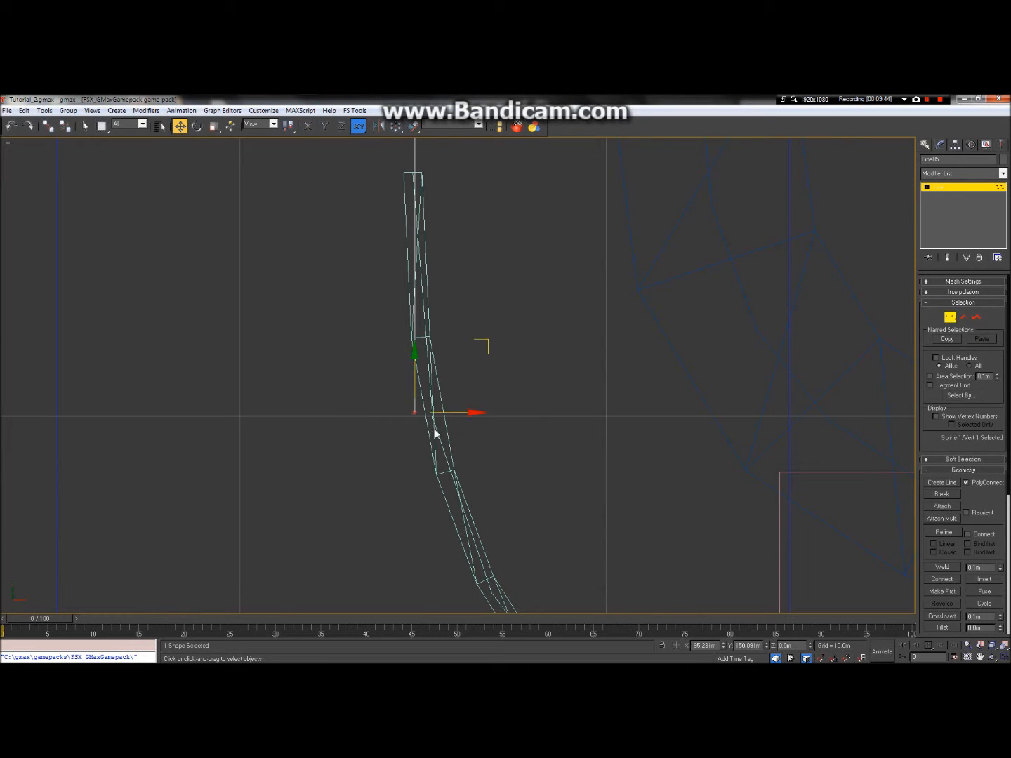
{"action": "left_click_drag", "start_coordinate": [414, 374], "coordinate": [428, 136]}
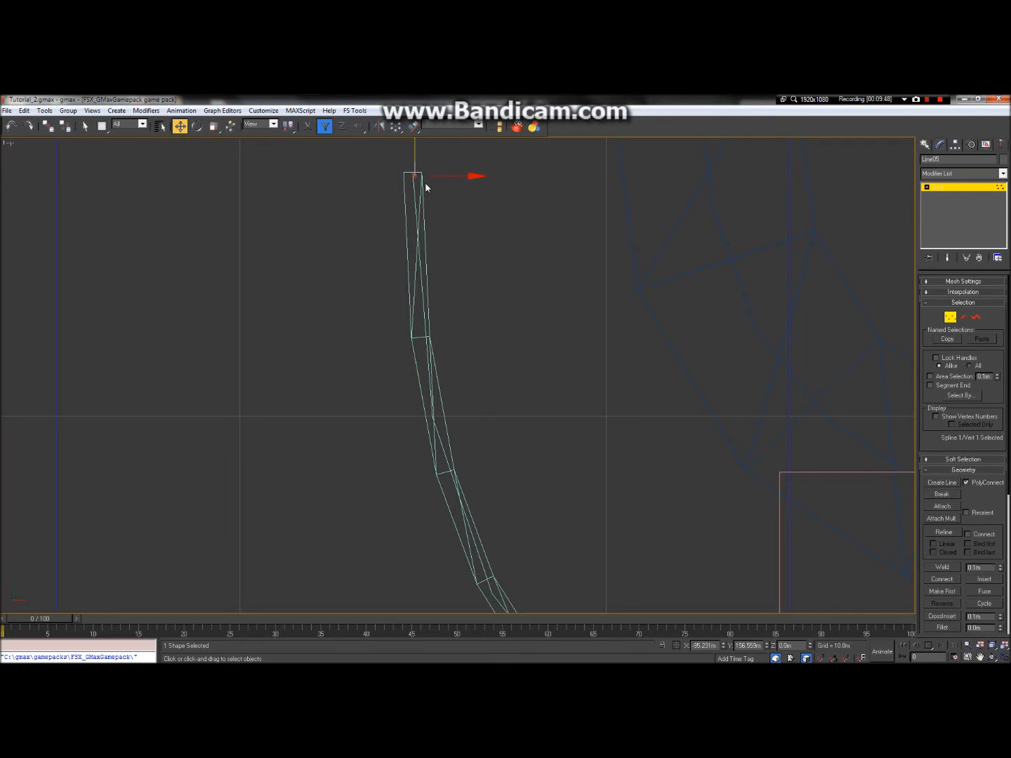
Move the left vertical centreline's top vertex up to Y 213.512 m to meet the start of the upper curved centreline.
{"action": "scroll", "coordinate": [427, 210], "scroll_direction": "down", "scroll_amount": 3}
{"action": "scroll", "coordinate": [426, 246], "scroll_direction": "up", "scroll_amount": 3}
{"action": "scroll", "coordinate": [443, 291], "scroll_direction": "down", "scroll_amount": 6}
{"action": "scroll", "coordinate": [443, 204], "scroll_direction": "up", "scroll_amount": 3}
{"action": "scroll", "coordinate": [504, 401], "scroll_direction": "up", "scroll_amount": 2}
{"action": "scroll", "coordinate": [394, 309], "scroll_direction": "up", "scroll_amount": 3}
{"action": "scroll", "coordinate": [390, 361], "scroll_direction": "down", "scroll_amount": 4}
{"action": "scroll", "coordinate": [386, 545], "scroll_direction": "up", "scroll_amount": 5}
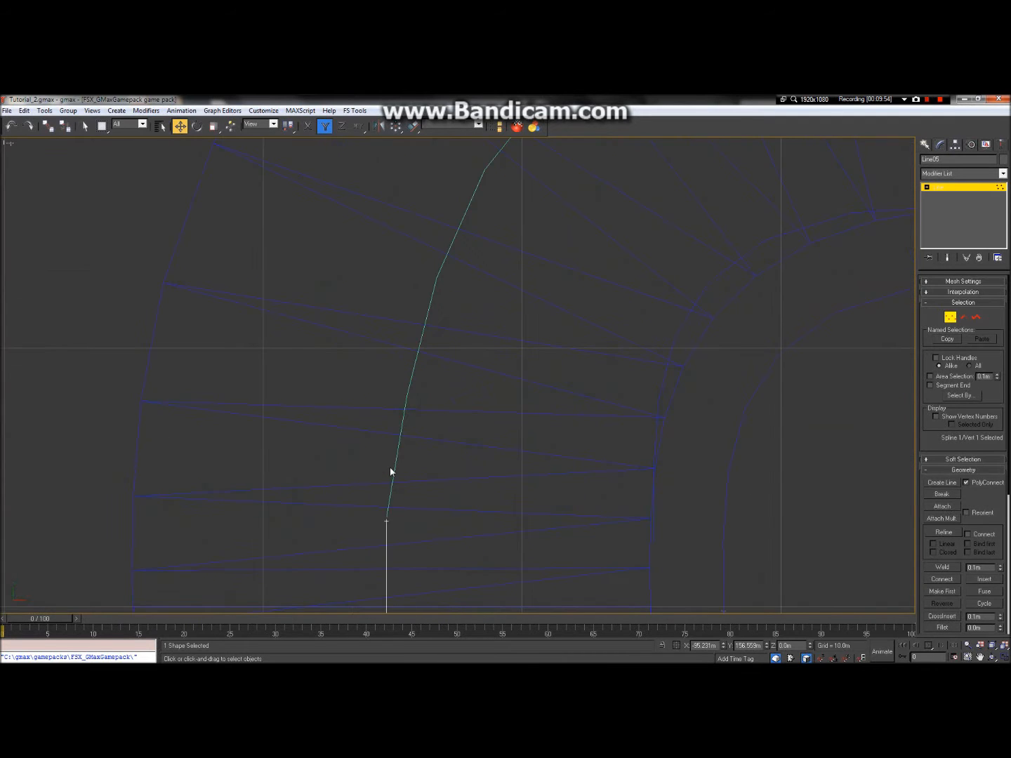
{"action": "scroll", "coordinate": [390, 545], "scroll_direction": "up", "scroll_amount": 2}
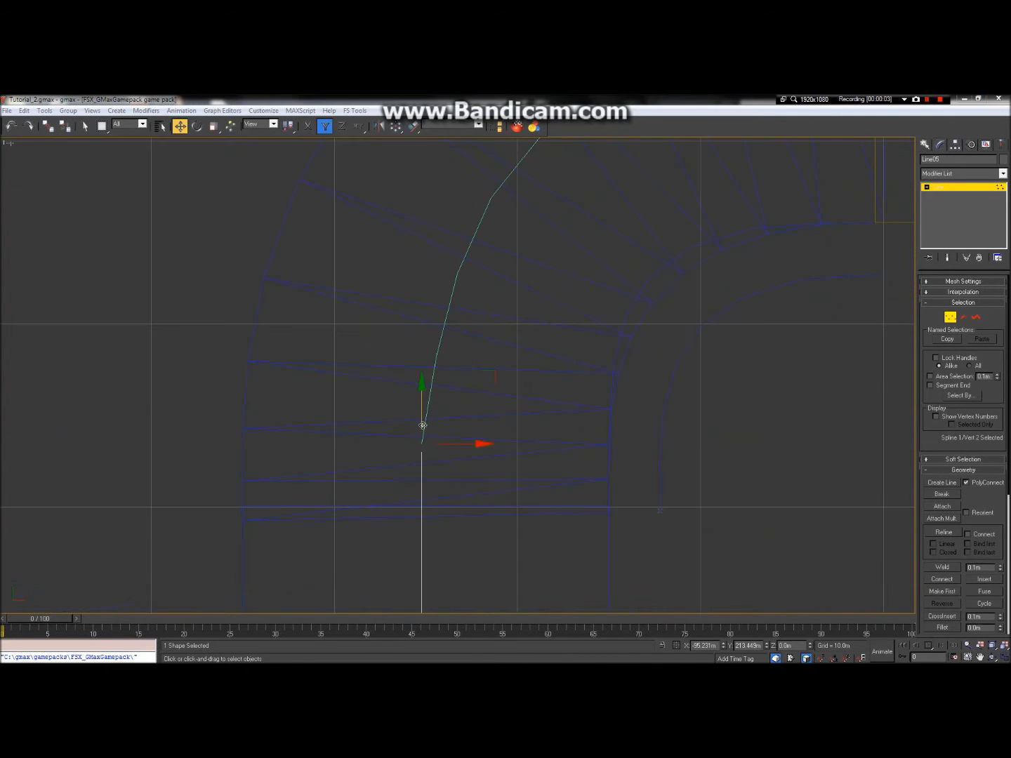
{"action": "mouse_move", "coordinate": [422, 424]}
{"action": "left_mouse_down"}
{"action": "mouse_move", "coordinate": [422, 412]}
{"action": "mouse_move", "coordinate": [427, 423]}
{"action": "left_mouse_up"}
Leave vertex editing and move Loft_Curve_02 about 0.08 m to the right along X.
{"action": "scroll", "coordinate": [386, 402], "scroll_direction": "down", "scroll_amount": 10}
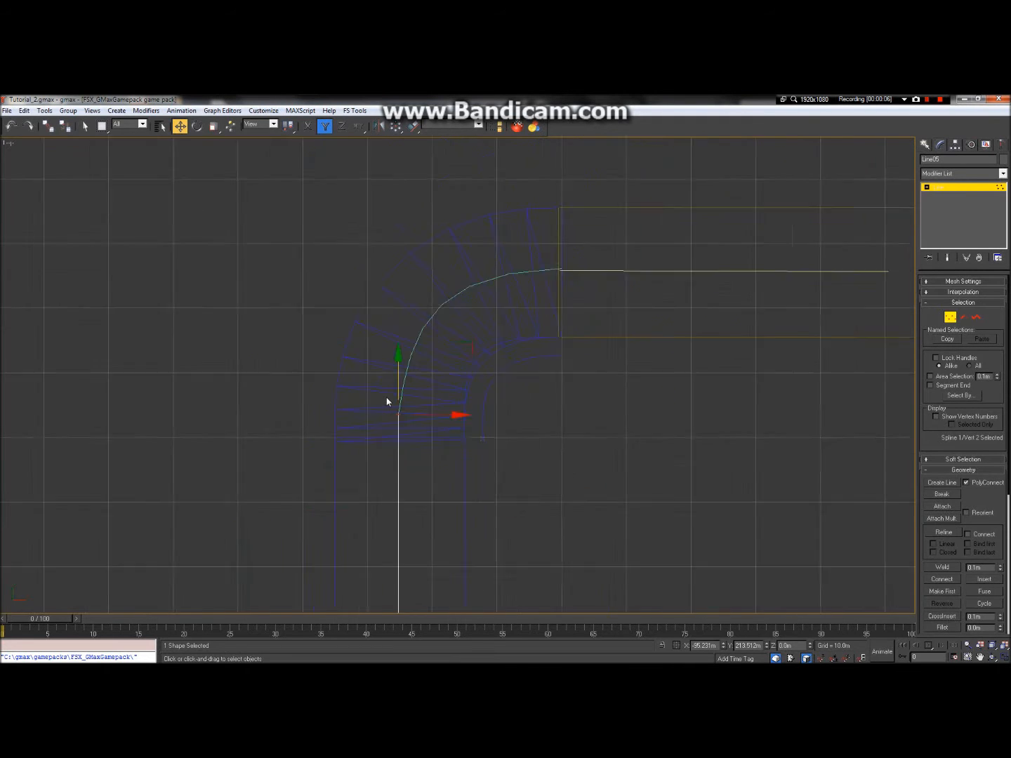
{"action": "scroll", "coordinate": [429, 493], "scroll_direction": "up", "scroll_amount": 5}
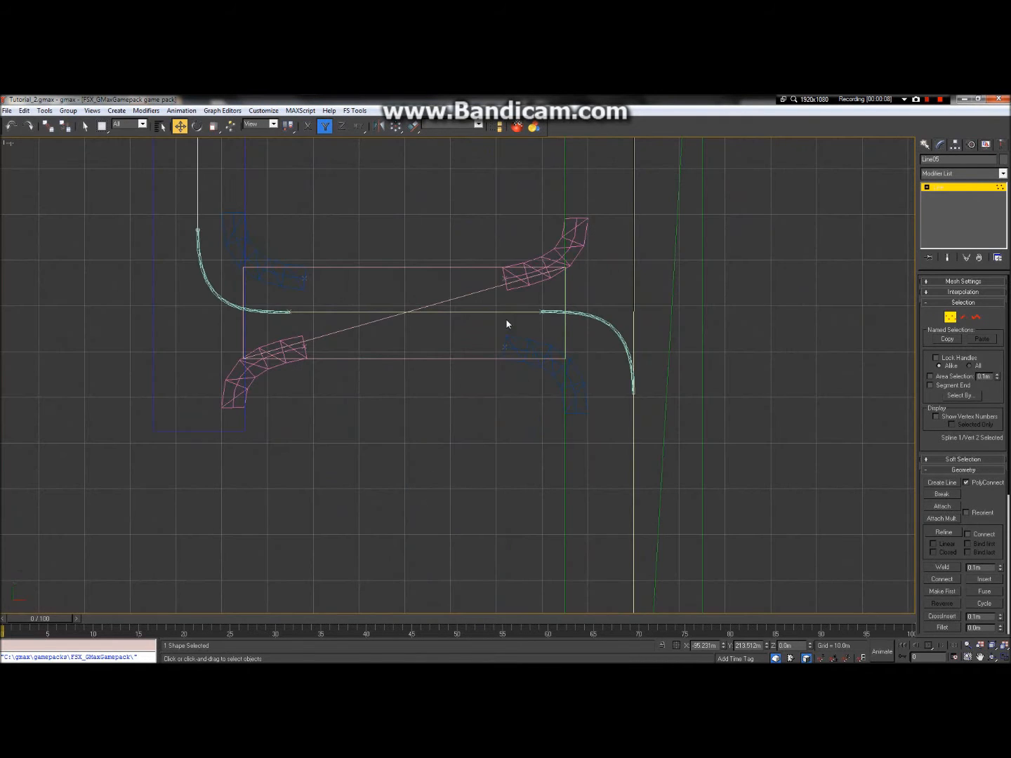
{"action": "left_click", "coordinate": [87, 126]}
{"action": "left_click", "coordinate": [209, 294]}
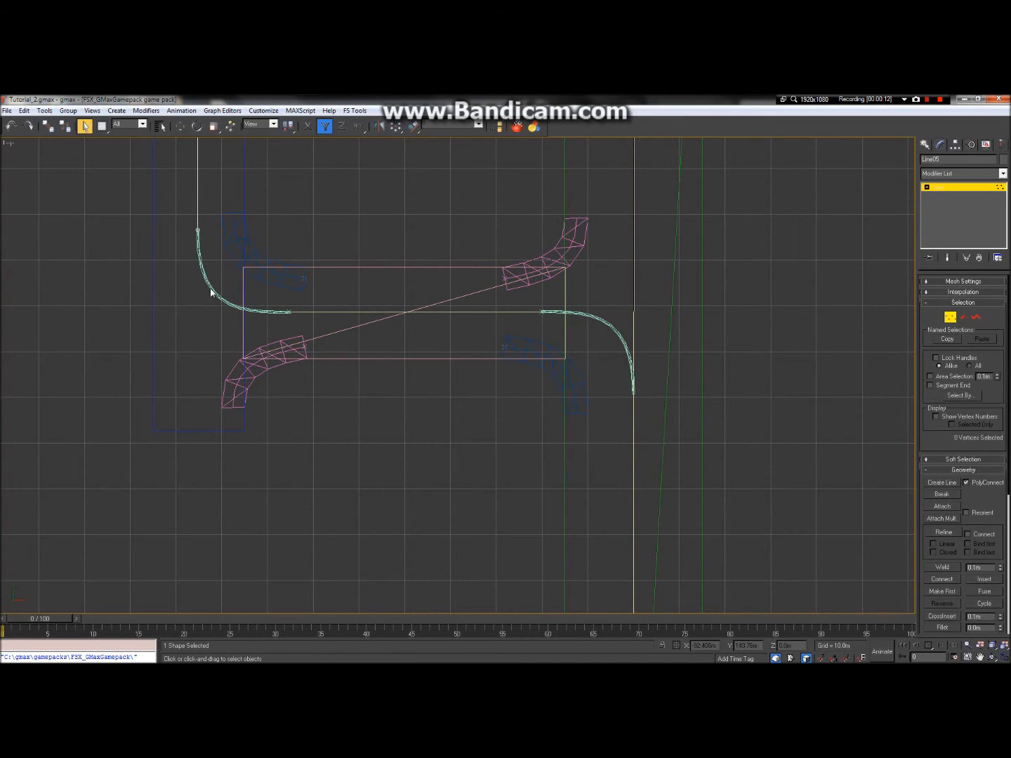
{"action": "left_click", "coordinate": [948, 317]}
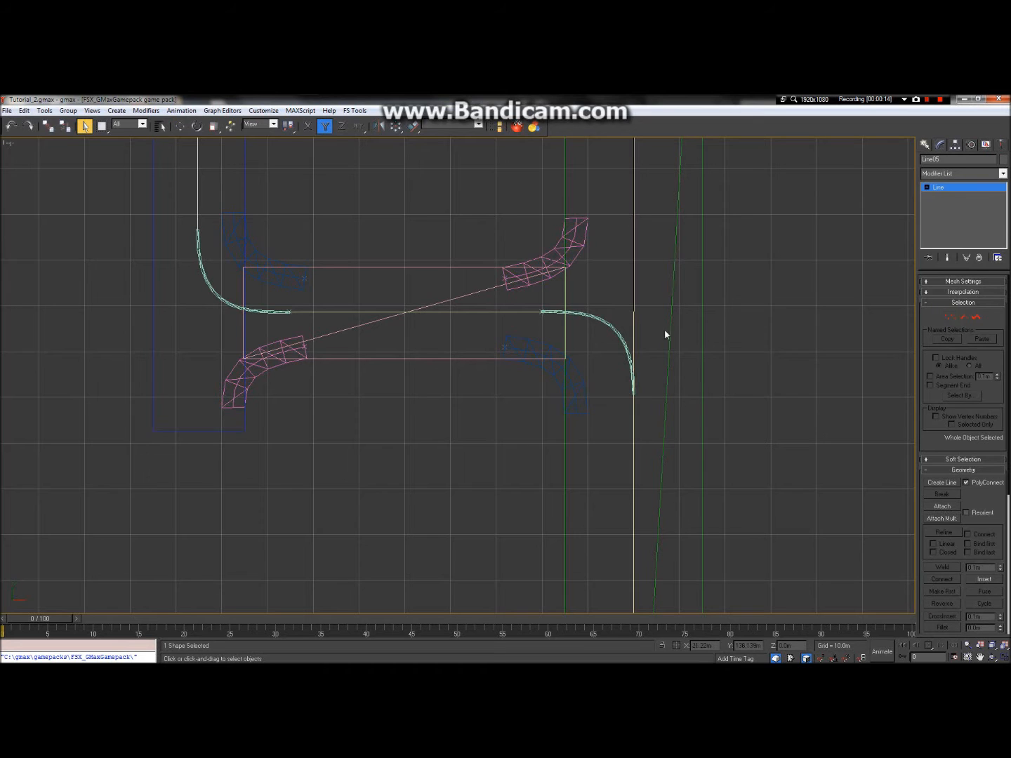
{"action": "left_click", "coordinate": [238, 305]}
{"action": "scroll", "coordinate": [197, 246], "scroll_direction": "up", "scroll_amount": 5}
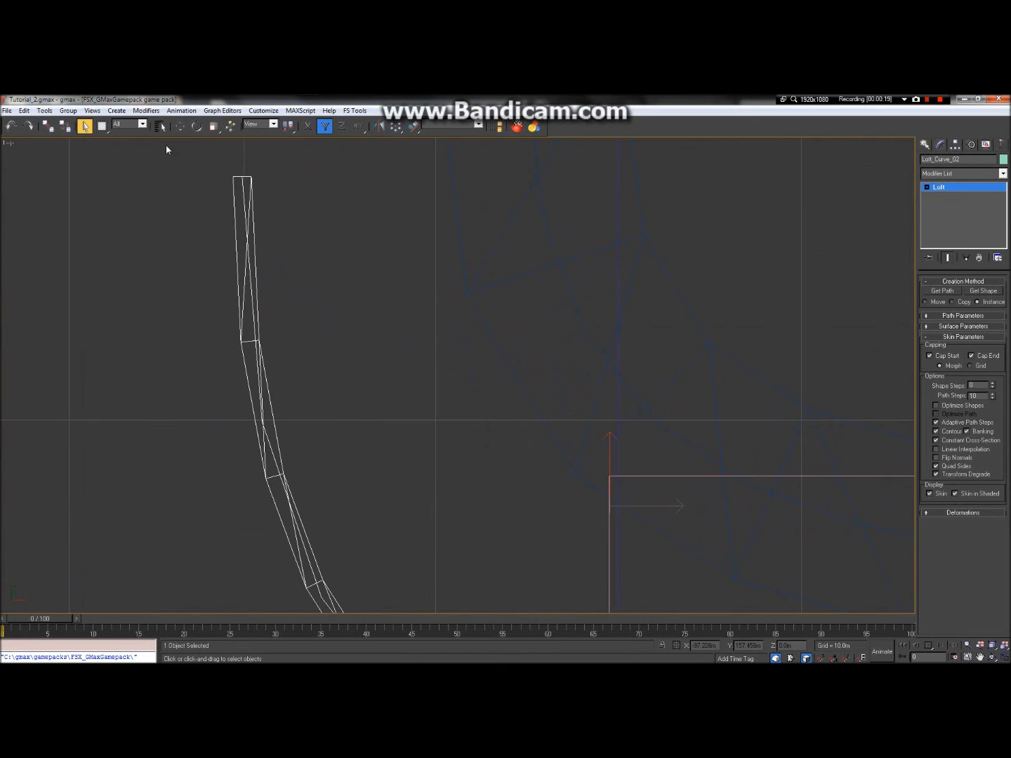
{"action": "scroll", "coordinate": [167, 146], "scroll_direction": "down", "scroll_amount": 2}
{"action": "left_click", "coordinate": [180, 126]}
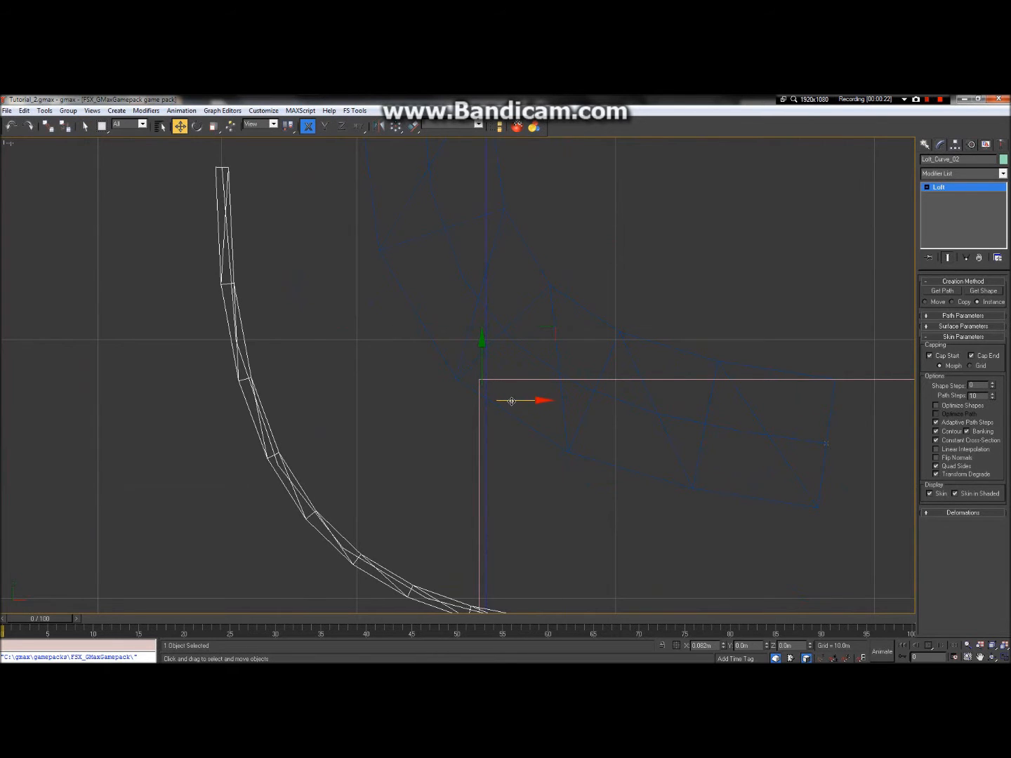
{"action": "scroll", "coordinate": [572, 412], "scroll_direction": "down", "scroll_amount": 3}
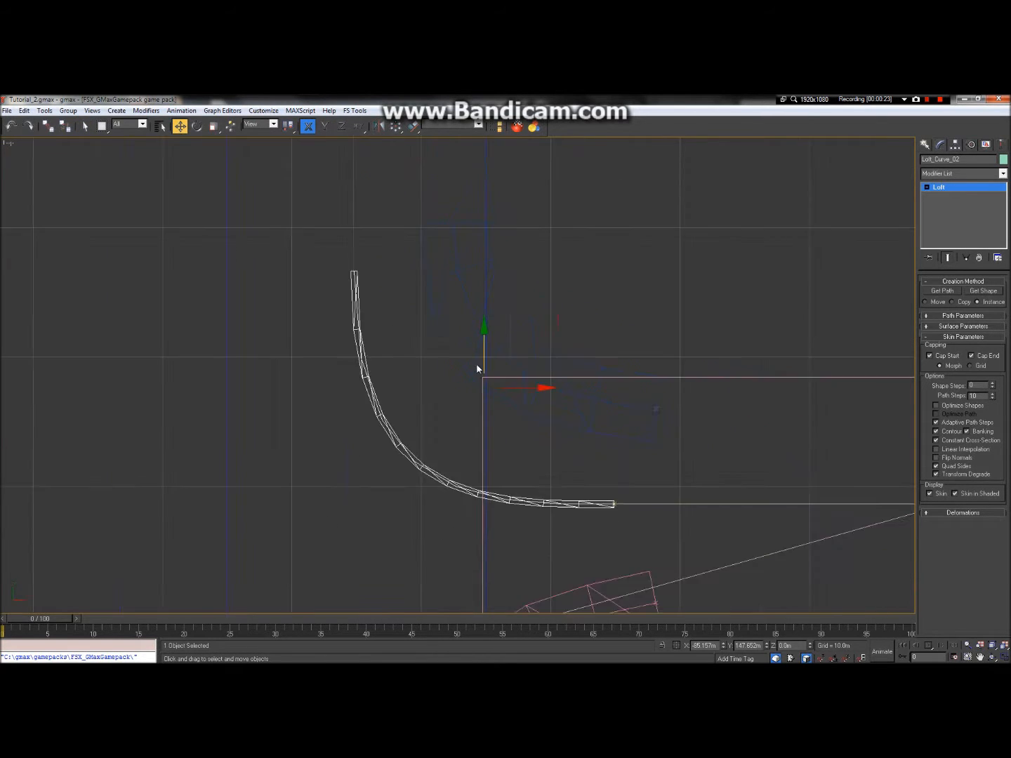
Loft the Line_Temp_01 segment along the horizontal centreline Line04 and set the loft's path steps to 0.
{"action": "left_click", "coordinate": [556, 433]}
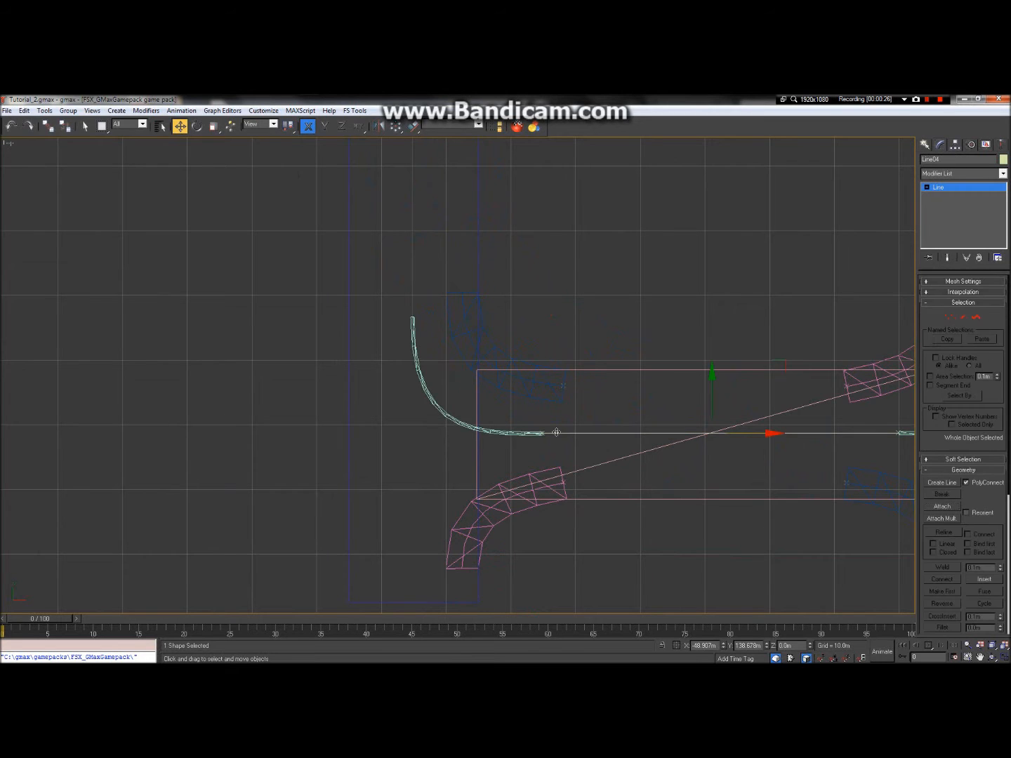
{"action": "left_click", "coordinate": [926, 144]}
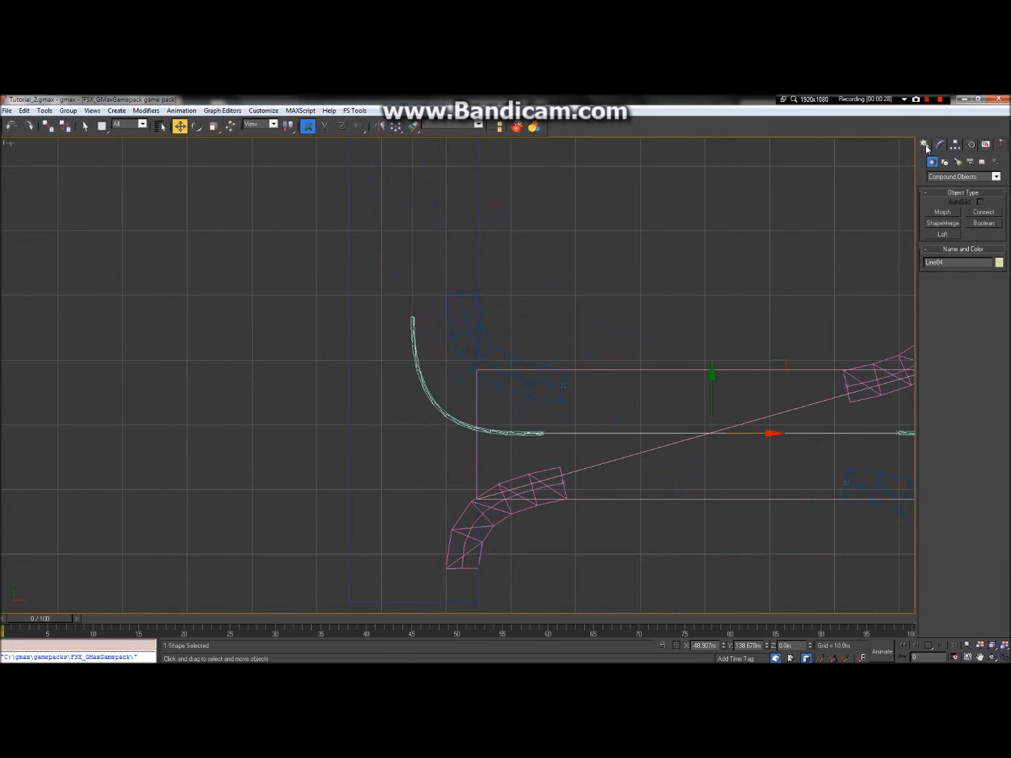
{"action": "left_click", "coordinate": [953, 233]}
{"action": "left_click", "coordinate": [982, 288]}
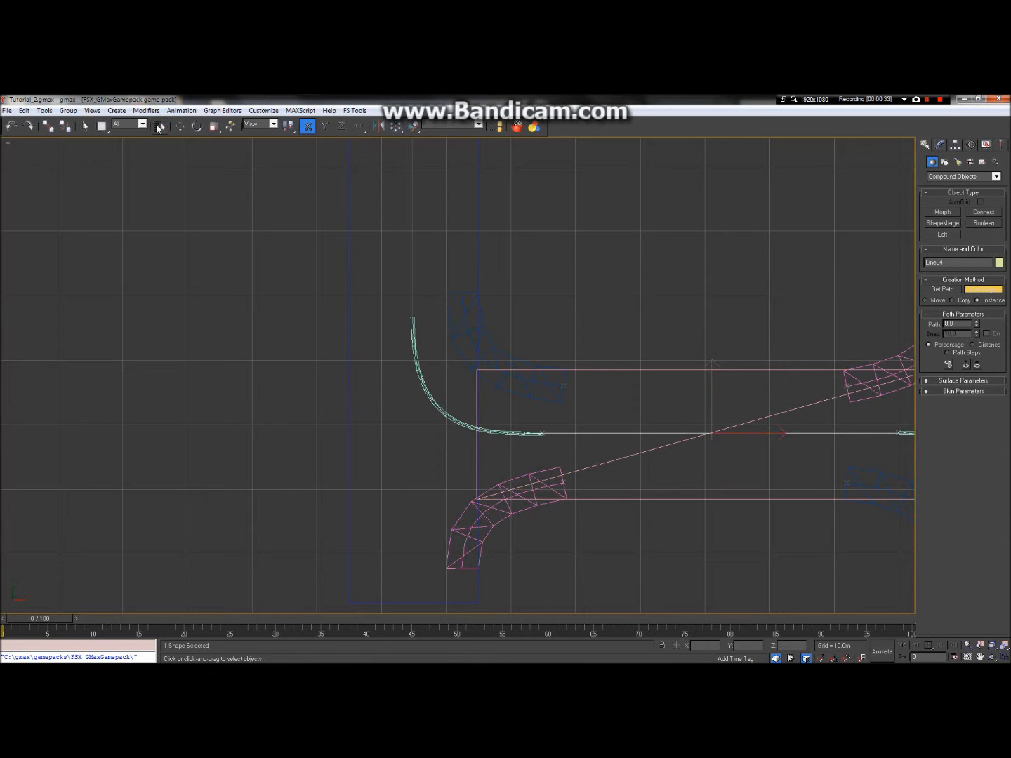
{"action": "left_click", "coordinate": [160, 125]}
{"action": "left_click", "coordinate": [440, 377]}
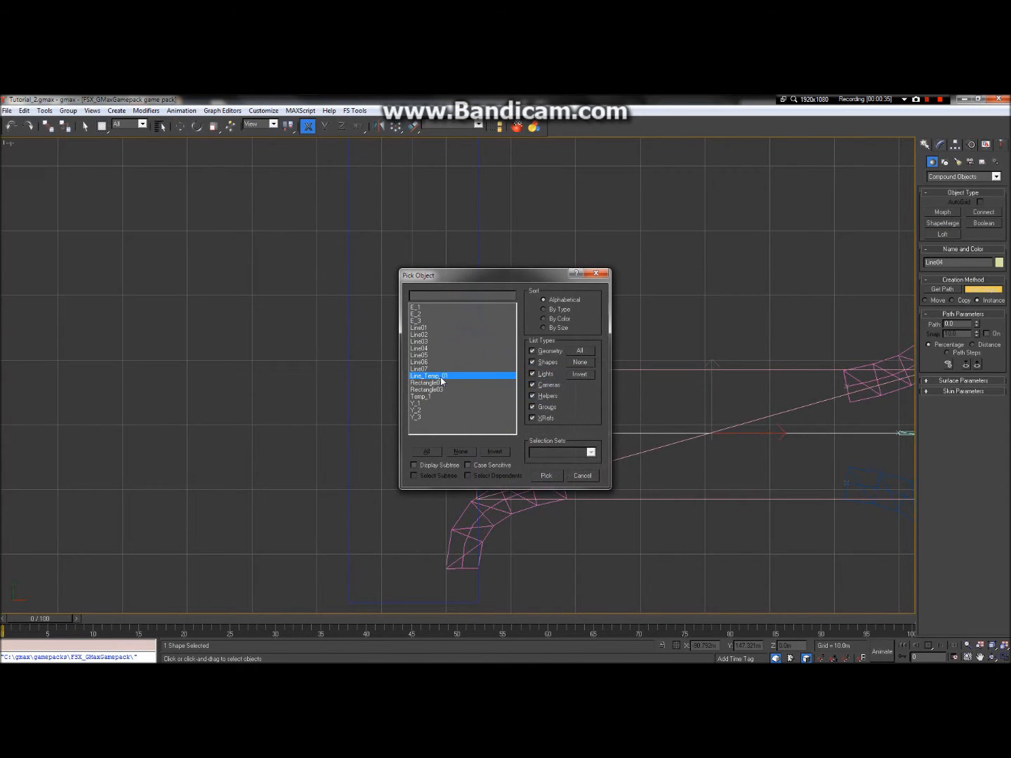
{"action": "double_click", "coordinate": [442, 377]}
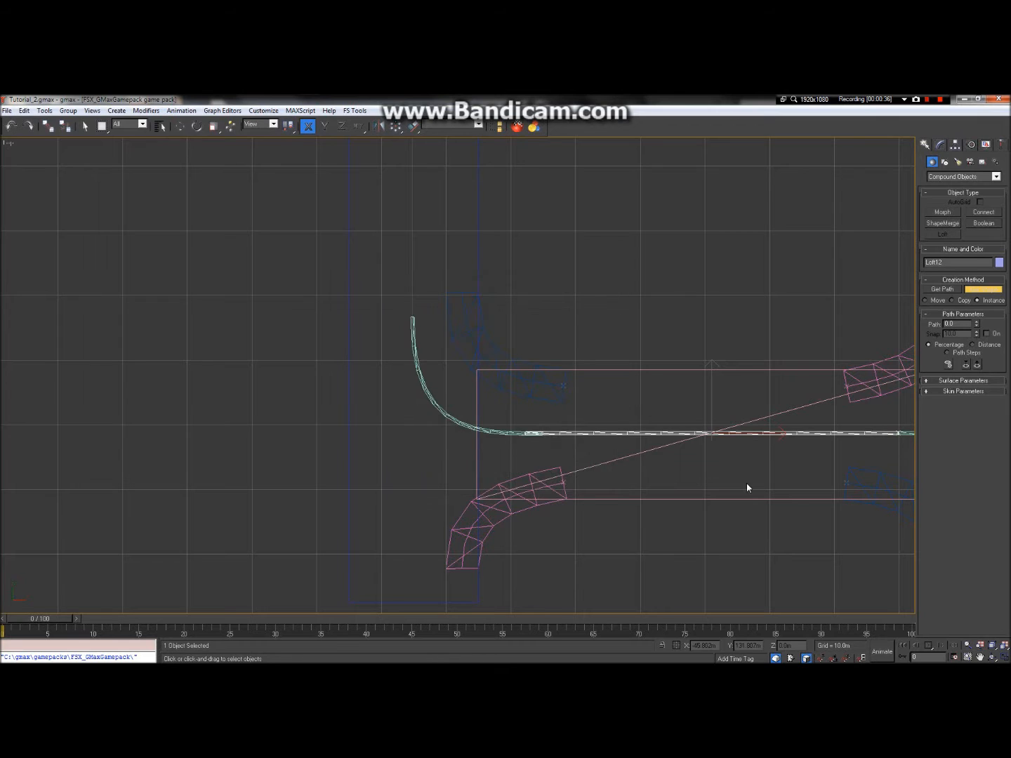
{"action": "left_click", "coordinate": [961, 390]}
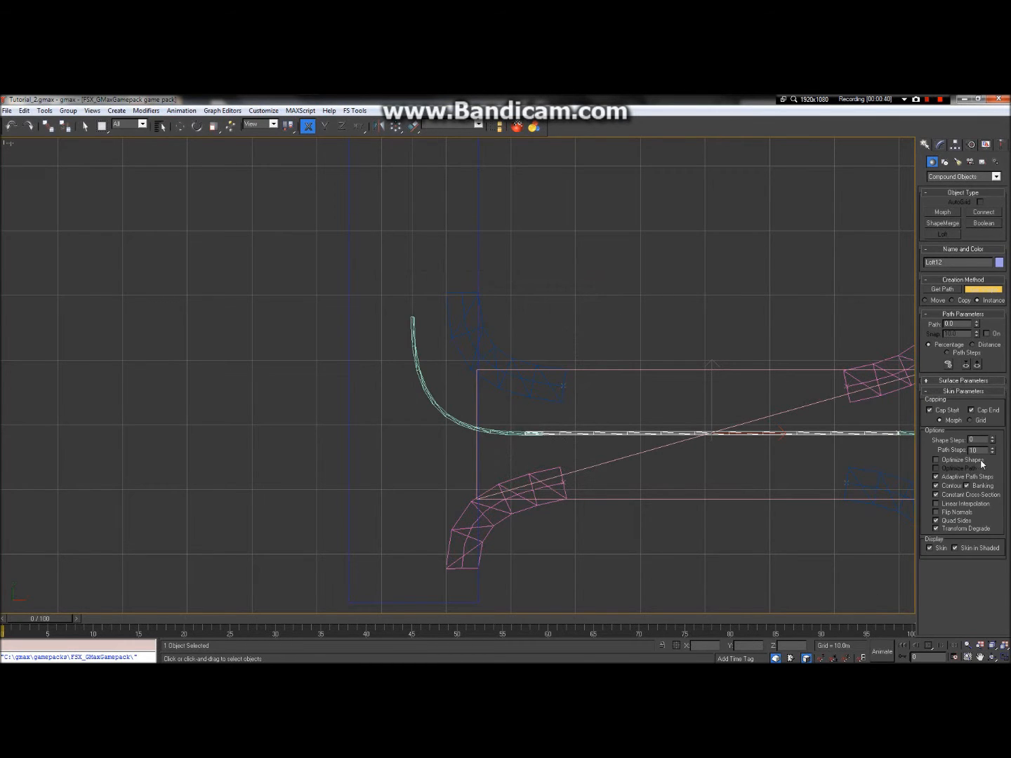
{"action": "left_click_drag", "start_coordinate": [992, 453], "coordinate": [997, 527]}
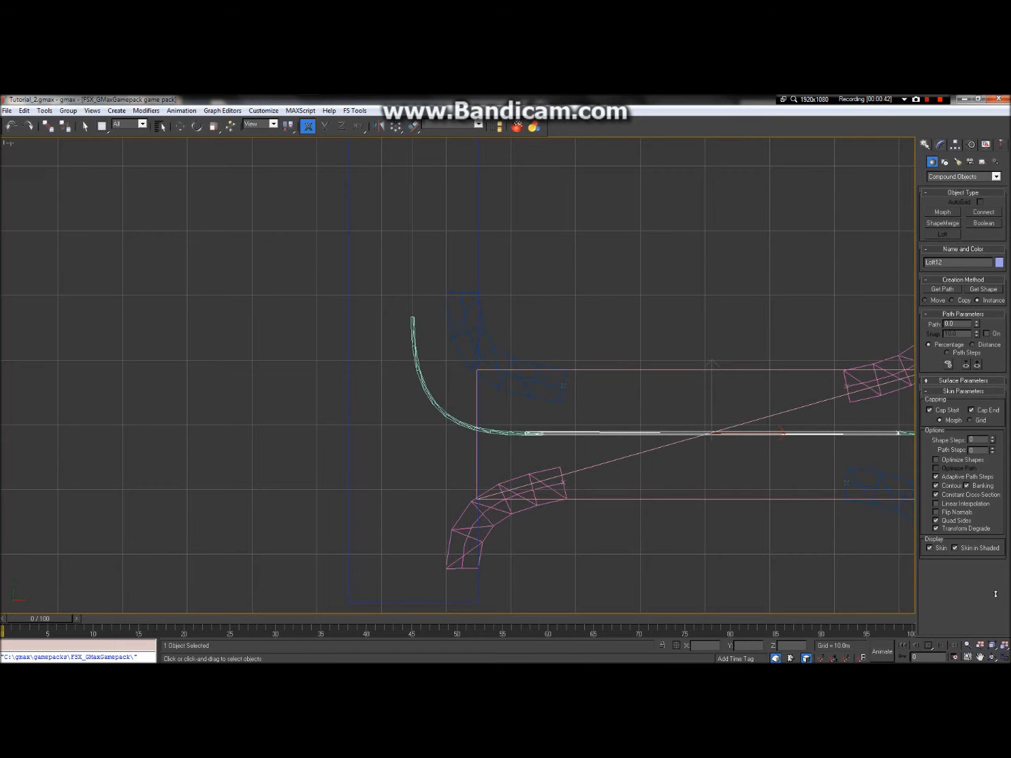
Move the new horizontal loft down 0.022 m along Y to line it up with the end of Loft_Curve_02.
{"action": "scroll", "coordinate": [620, 435], "scroll_direction": "up", "scroll_amount": 10}
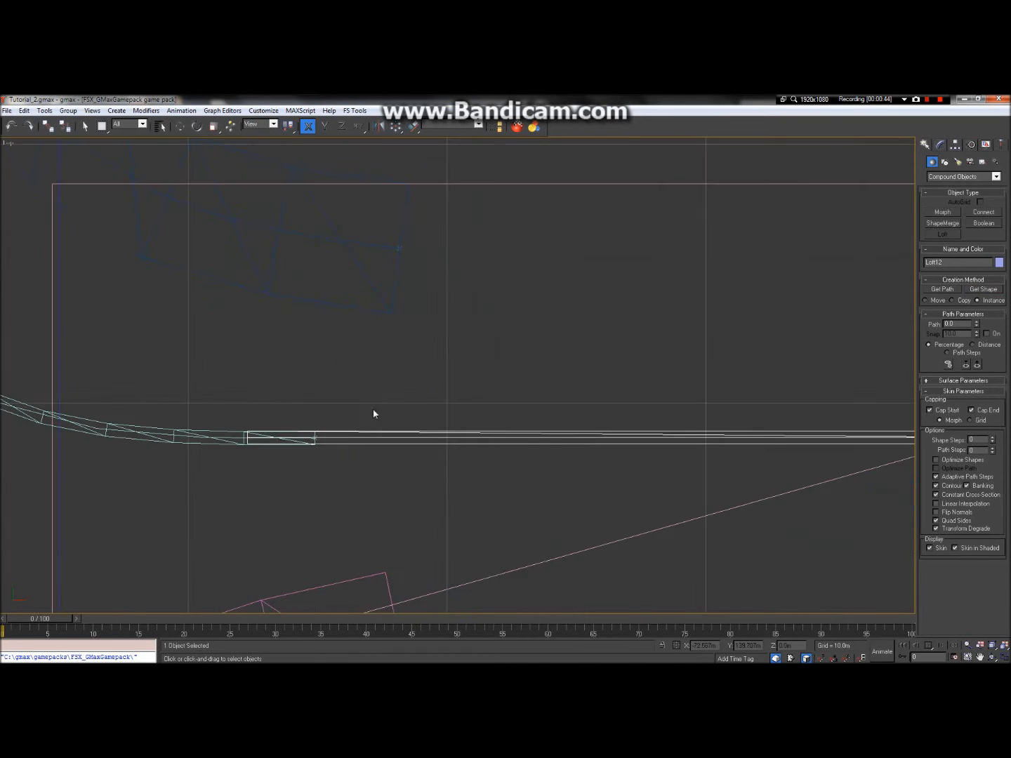
{"action": "scroll", "coordinate": [215, 483], "scroll_direction": "down", "scroll_amount": 4}
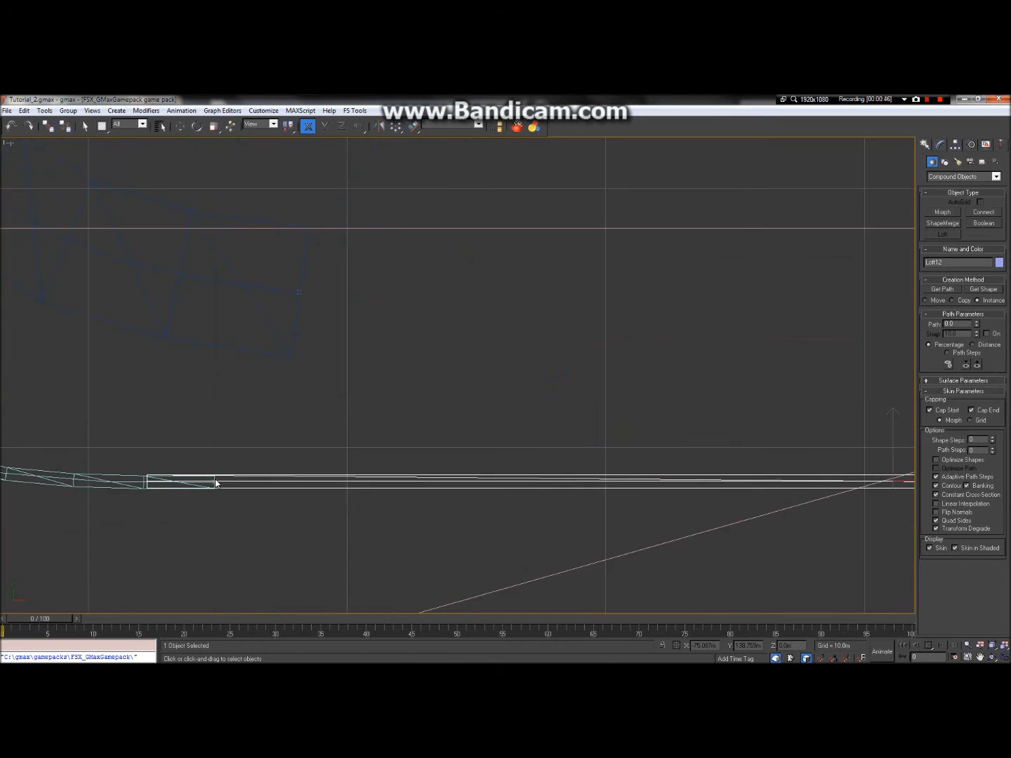
{"action": "scroll", "coordinate": [362, 479], "scroll_direction": "up", "scroll_amount": 1}
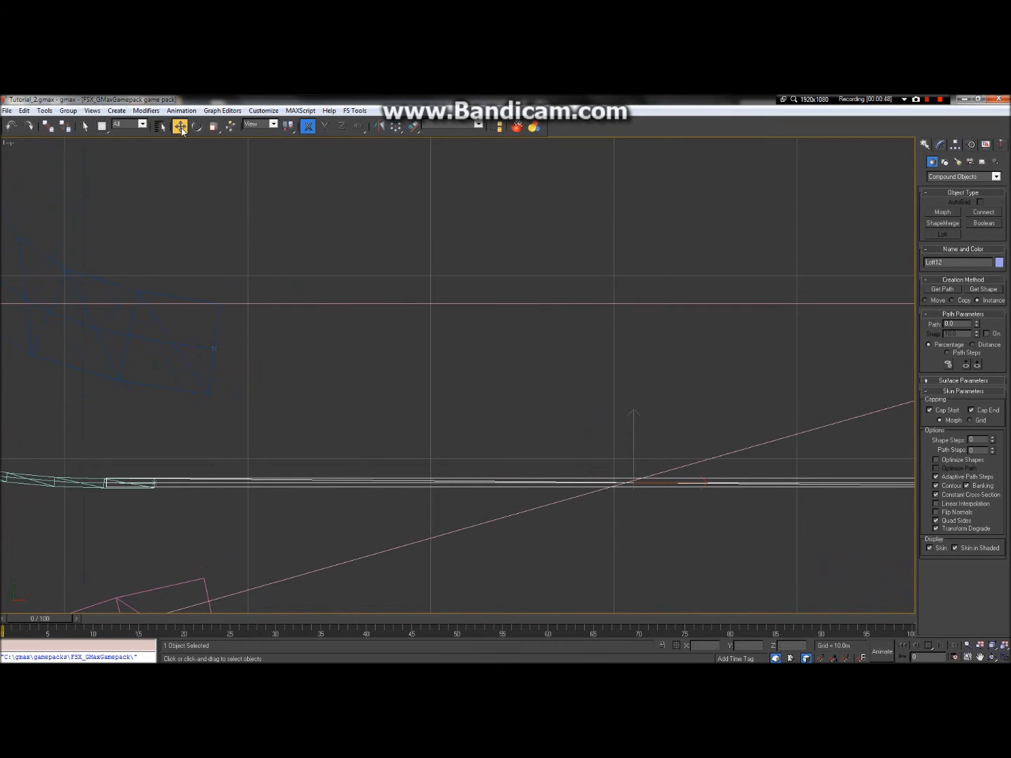
{"action": "left_click", "coordinate": [180, 127]}
{"action": "left_click_drag", "start_coordinate": [632, 446], "coordinate": [633, 448]}
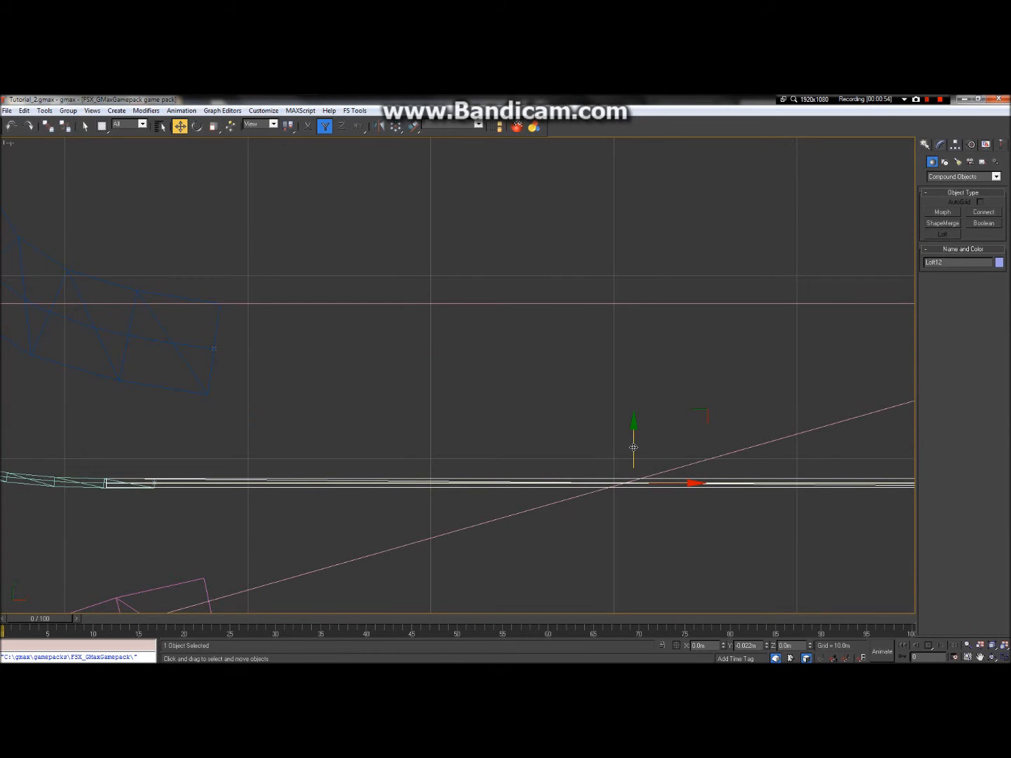
Move Loft_Curve_01 down 0.074 m along Y to align its upper end with the horizontal loft.
{"action": "scroll", "coordinate": [541, 448], "scroll_direction": "down", "scroll_amount": 5}
{"action": "scroll", "coordinate": [742, 468], "scroll_direction": "up", "scroll_amount": 4}
{"action": "scroll", "coordinate": [625, 427], "scroll_direction": "up", "scroll_amount": 3}
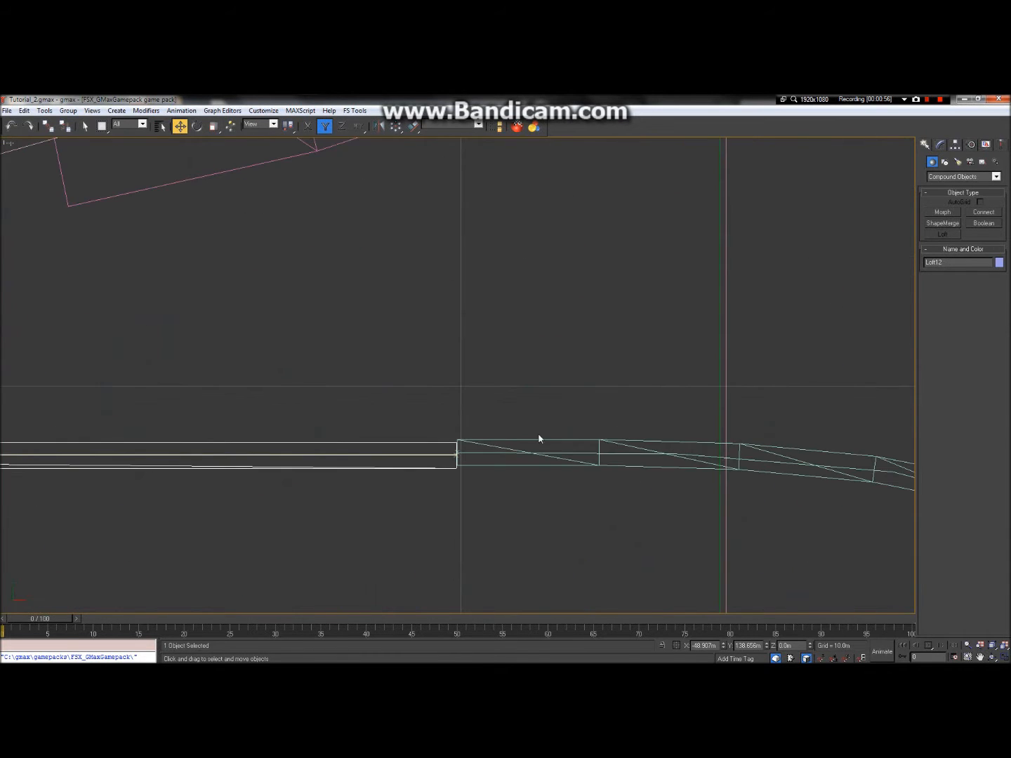
{"action": "scroll", "coordinate": [565, 437], "scroll_direction": "down", "scroll_amount": 6}
{"action": "scroll", "coordinate": [178, 426], "scroll_direction": "up", "scroll_amount": 4}
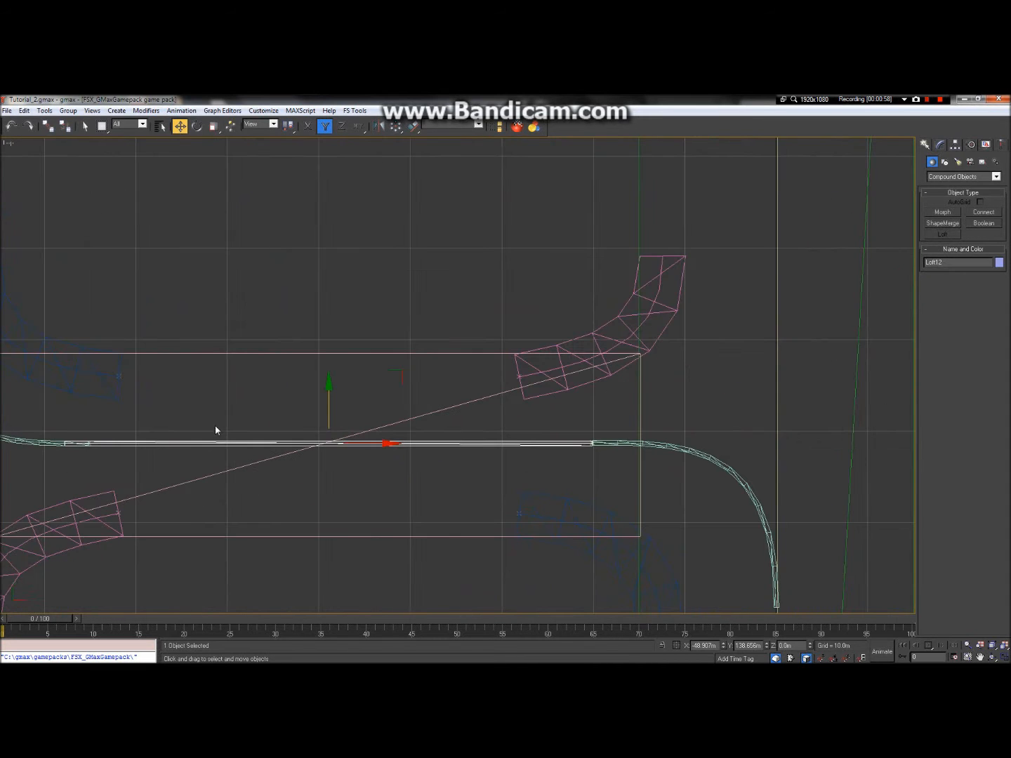
{"action": "scroll", "coordinate": [639, 444], "scroll_direction": "up", "scroll_amount": 3}
{"action": "left_click", "coordinate": [582, 453]}
{"action": "scroll", "coordinate": [580, 456], "scroll_direction": "up", "scroll_amount": 3}
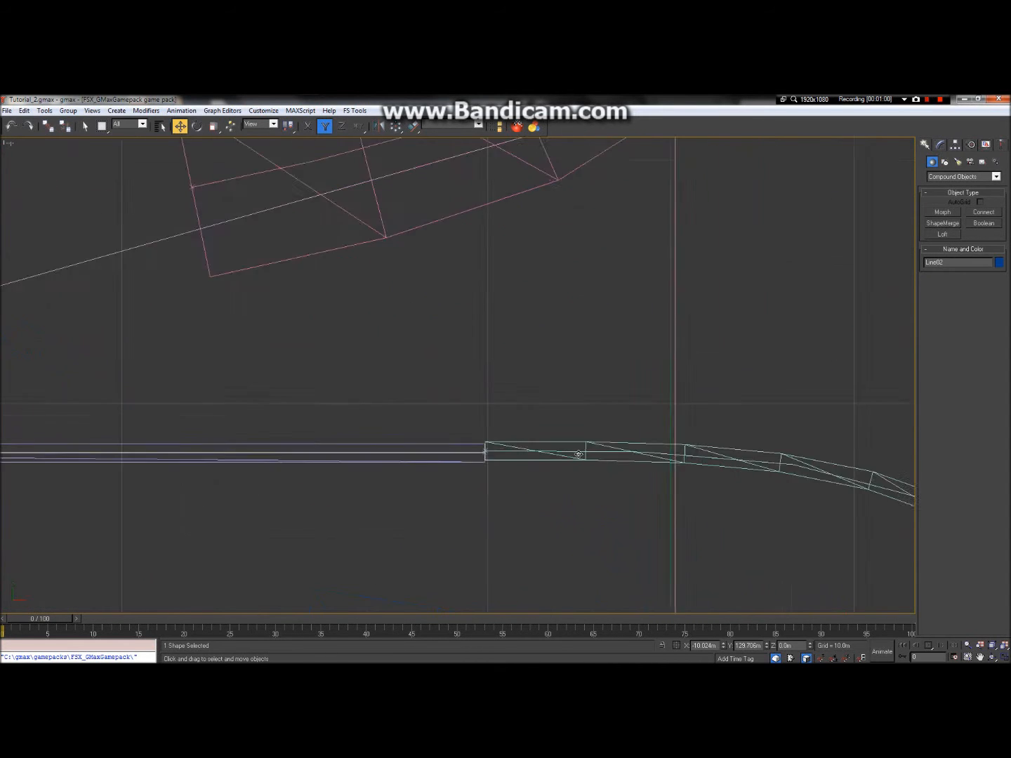
{"action": "scroll", "coordinate": [570, 450], "scroll_direction": "down", "scroll_amount": 3}
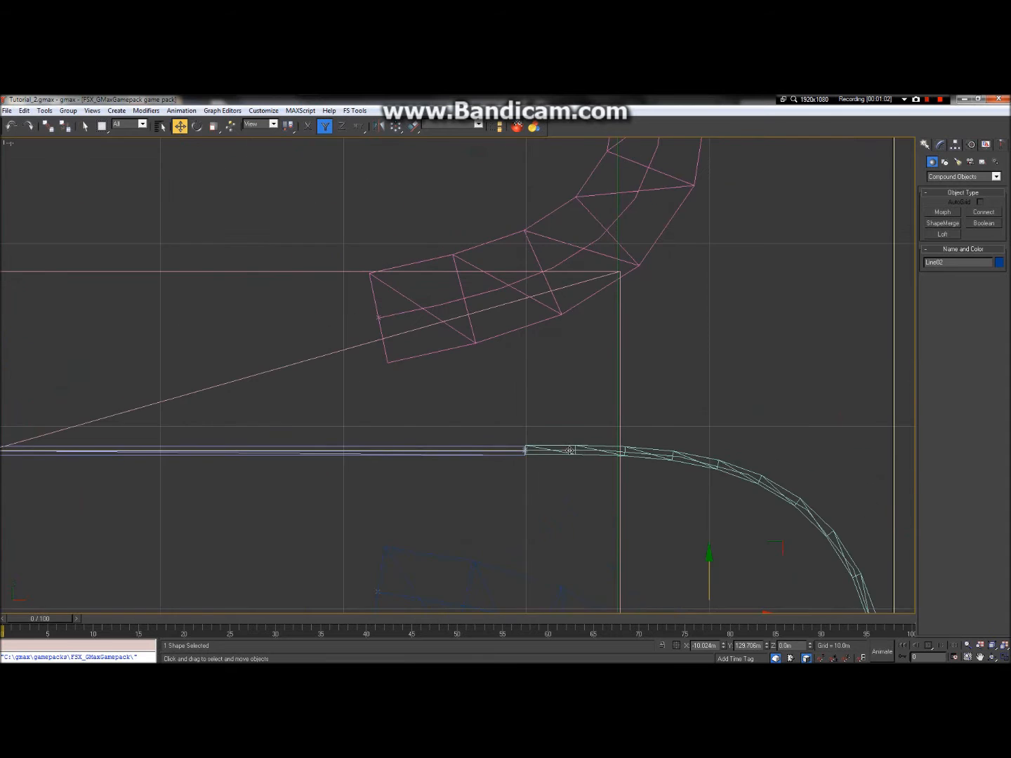
{"action": "scroll", "coordinate": [653, 485], "scroll_direction": "down", "scroll_amount": 2}
{"action": "scroll", "coordinate": [689, 495], "scroll_direction": "up", "scroll_amount": 4}
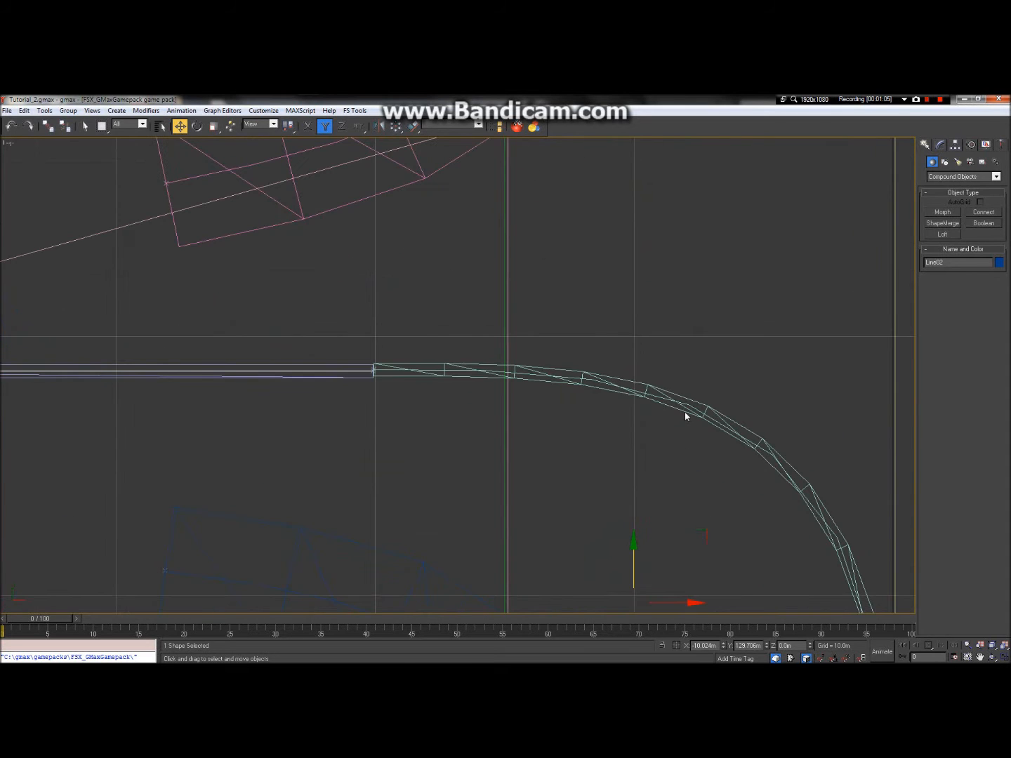
{"action": "left_click", "coordinate": [636, 385]}
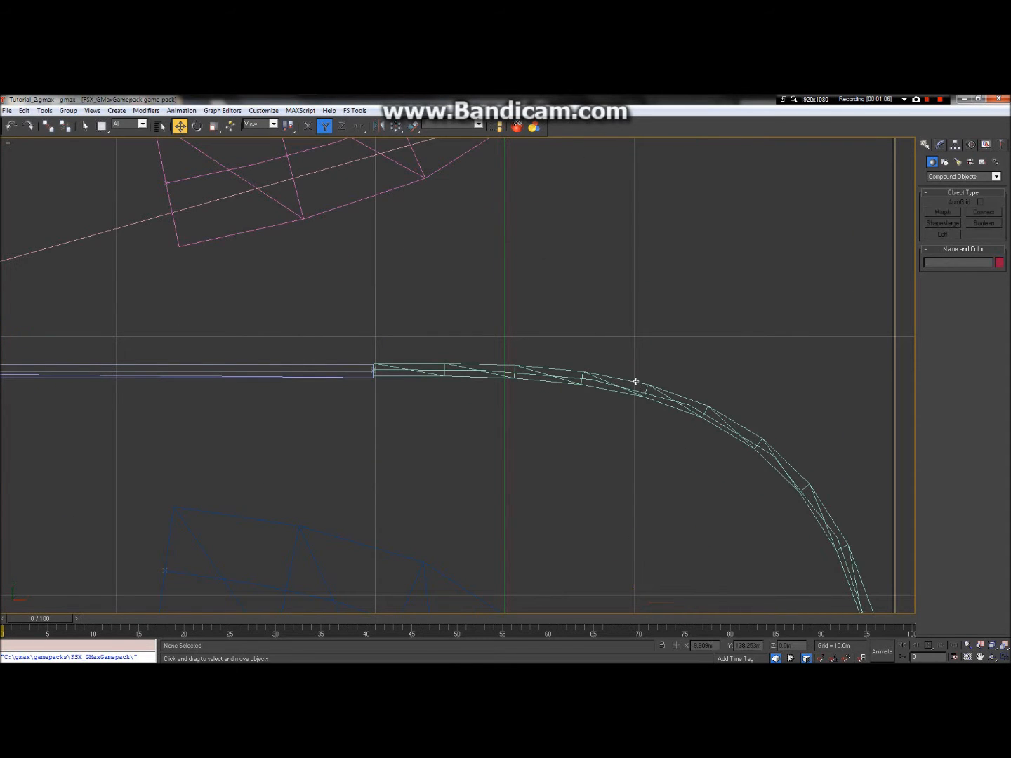
{"action": "scroll", "coordinate": [663, 471], "scroll_direction": "down", "scroll_amount": 2}
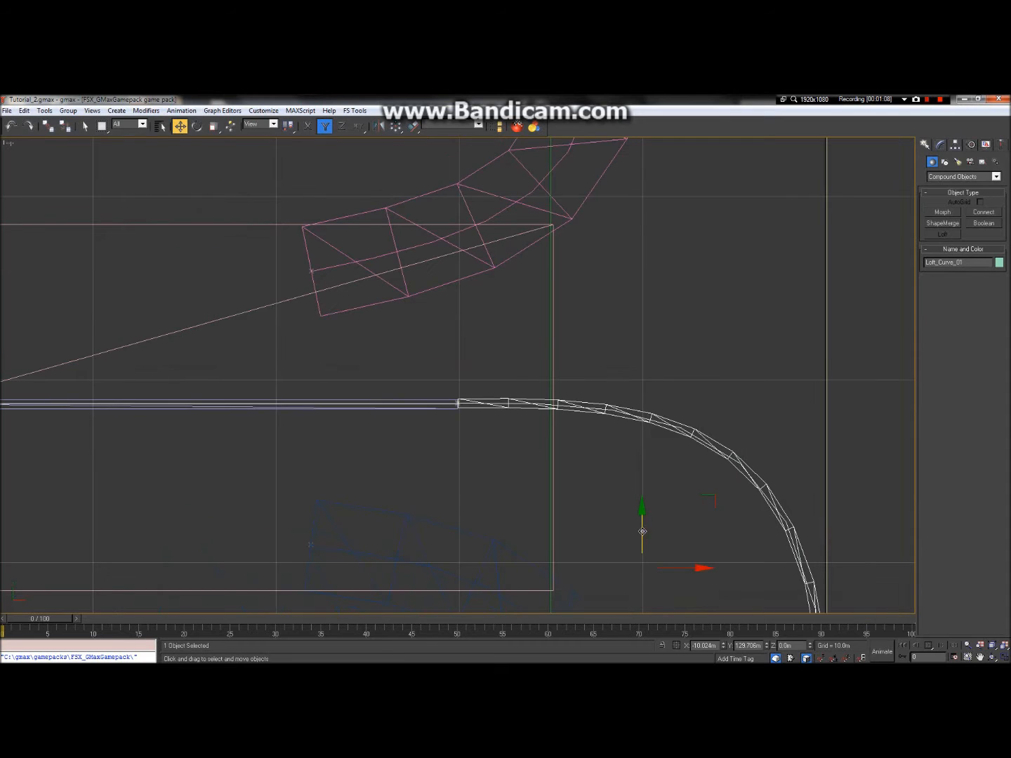
{"action": "left_click_drag", "start_coordinate": [640, 531], "coordinate": [641, 535]}
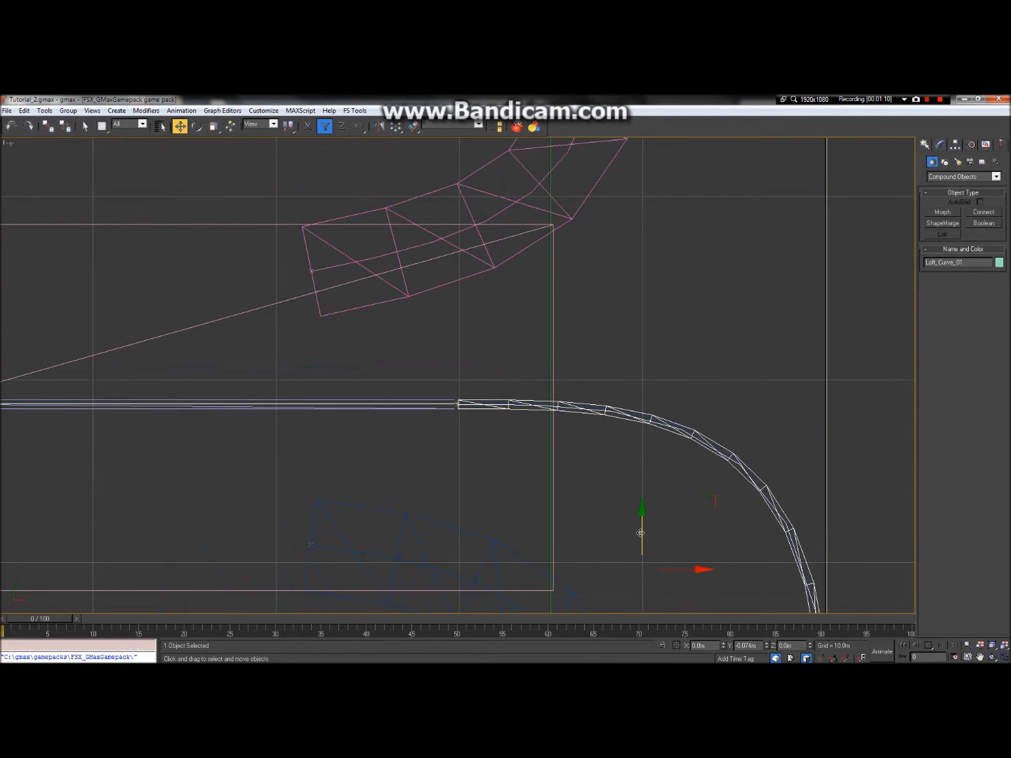
Nudge Loft_Curve_01 up about 0.026 m along Y to refine its joint with the horizontal loft.
{"action": "scroll", "coordinate": [541, 465], "scroll_direction": "up", "scroll_amount": 4}
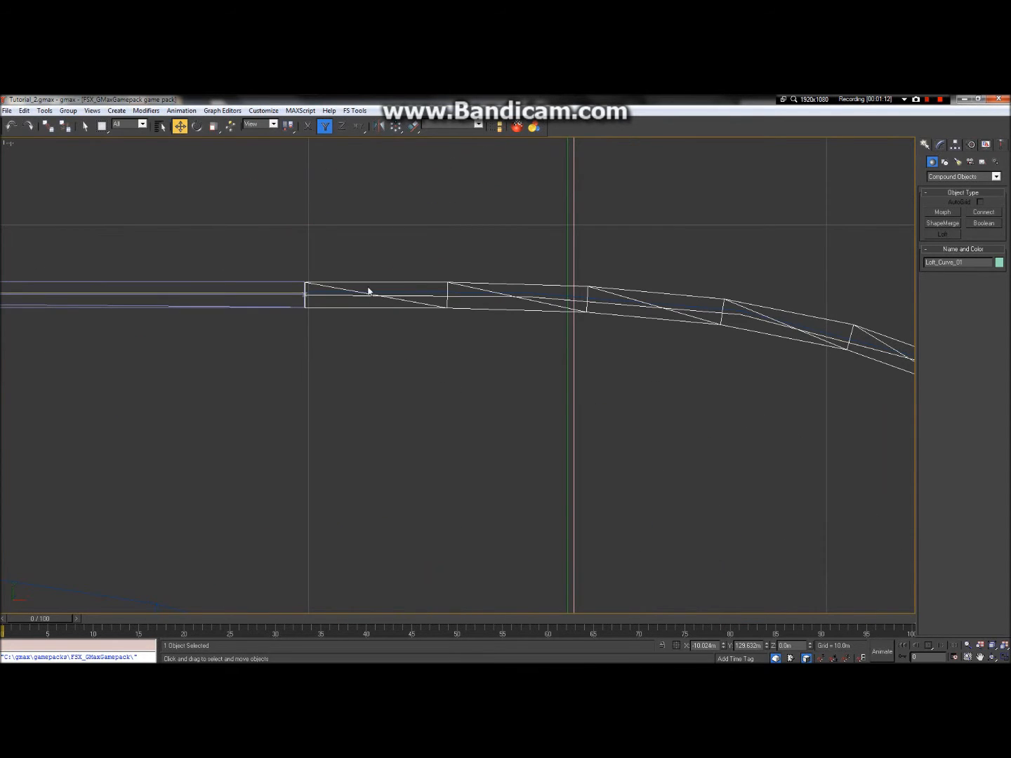
{"action": "scroll", "coordinate": [314, 291], "scroll_direction": "up", "scroll_amount": 1}
{"action": "scroll", "coordinate": [313, 291], "scroll_direction": "down", "scroll_amount": 4}
{"action": "scroll", "coordinate": [534, 469], "scroll_direction": "up", "scroll_amount": 1}
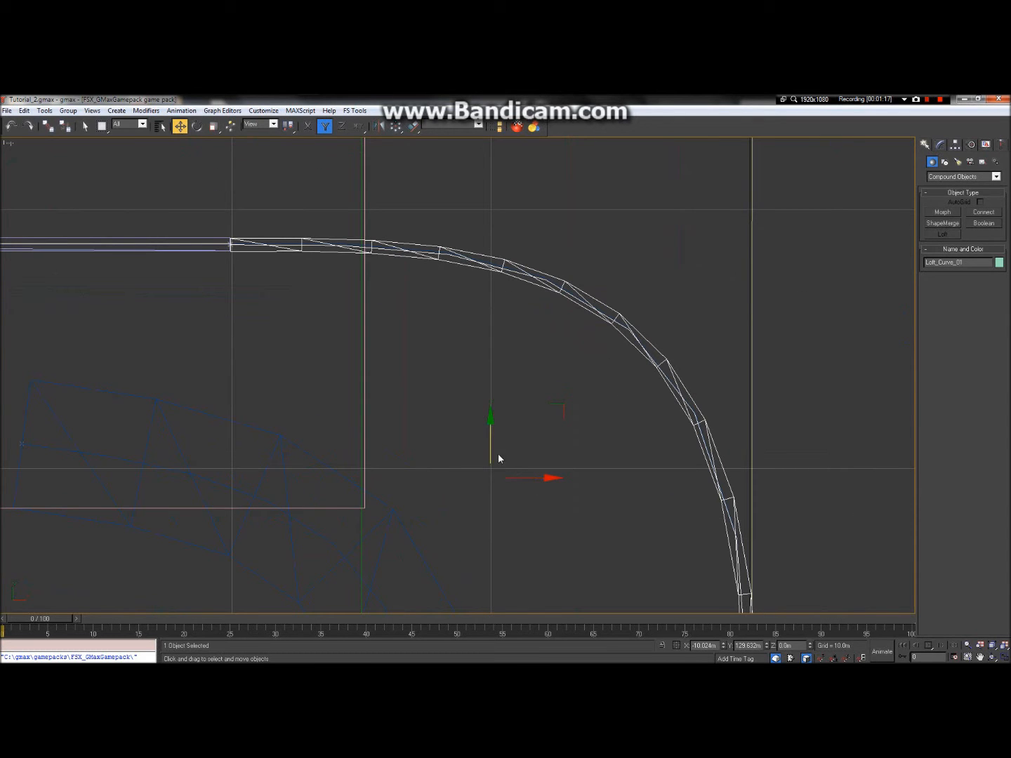
{"action": "left_click_drag", "start_coordinate": [490, 450], "coordinate": [490, 449]}
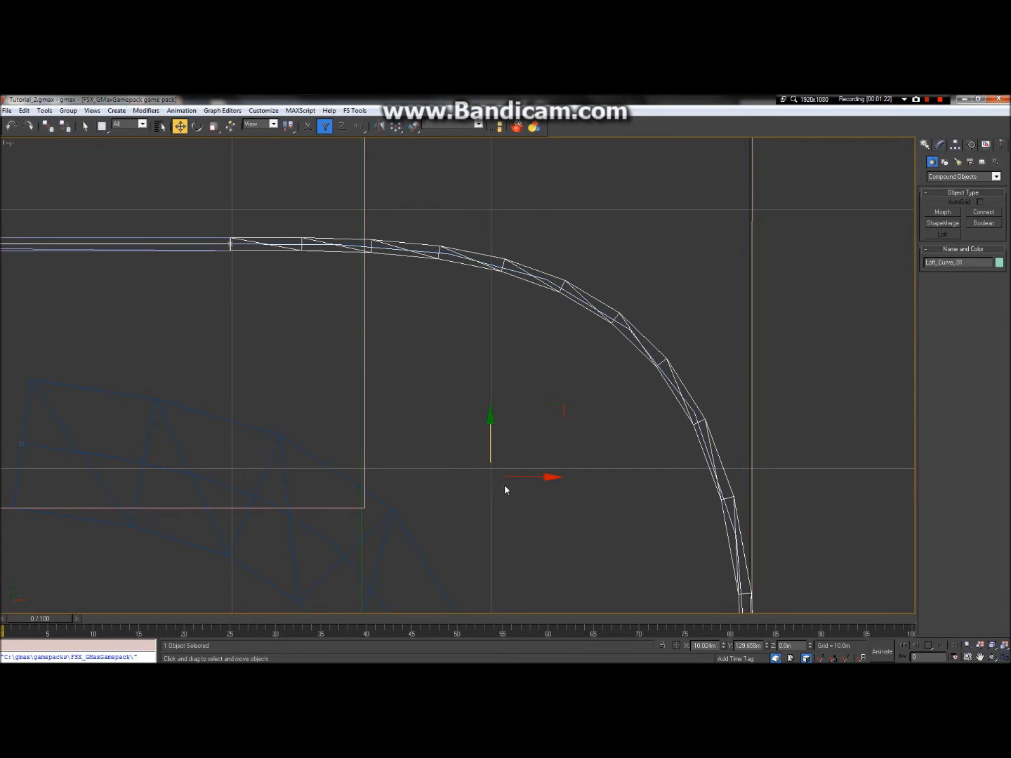
Move the horizontal loft about 0.87 m to the right along X so it overlaps the curves at both ends.
{"action": "scroll", "coordinate": [512, 477], "scroll_direction": "down", "scroll_amount": 6}
{"action": "scroll", "coordinate": [281, 465], "scroll_direction": "up", "scroll_amount": 8}
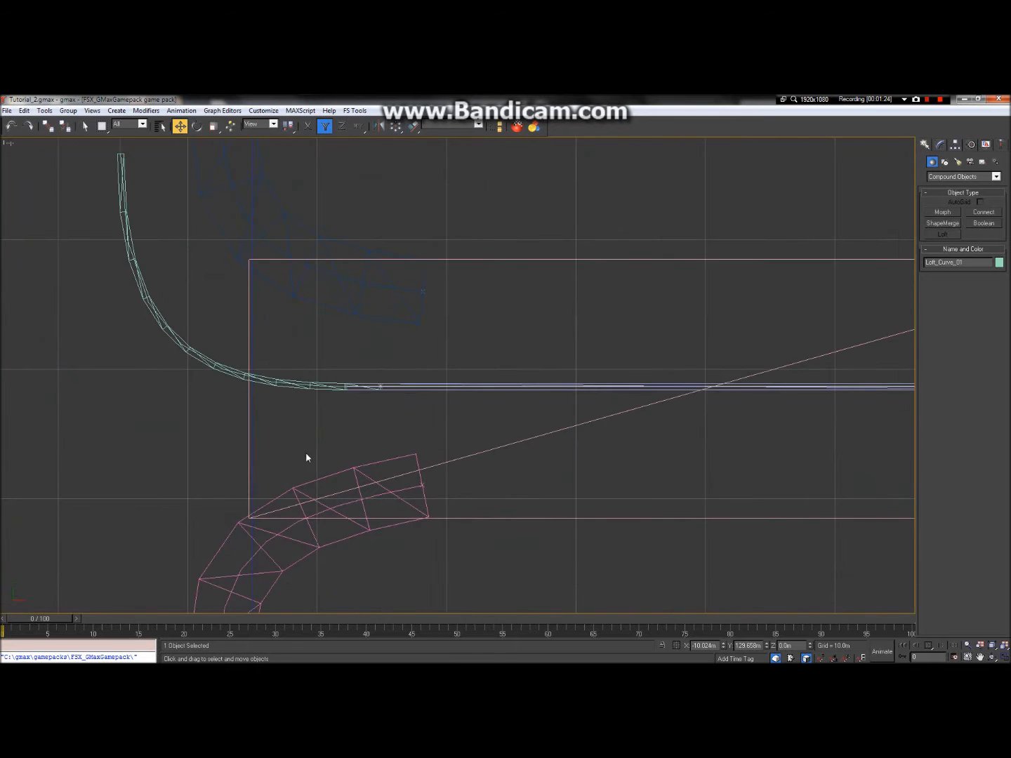
{"action": "scroll", "coordinate": [457, 320], "scroll_direction": "up", "scroll_amount": 2}
{"action": "scroll", "coordinate": [510, 322], "scroll_direction": "down", "scroll_amount": 6}
{"action": "scroll", "coordinate": [694, 322], "scroll_direction": "up", "scroll_amount": 2}
{"action": "scroll", "coordinate": [195, 325], "scroll_direction": "up", "scroll_amount": 5}
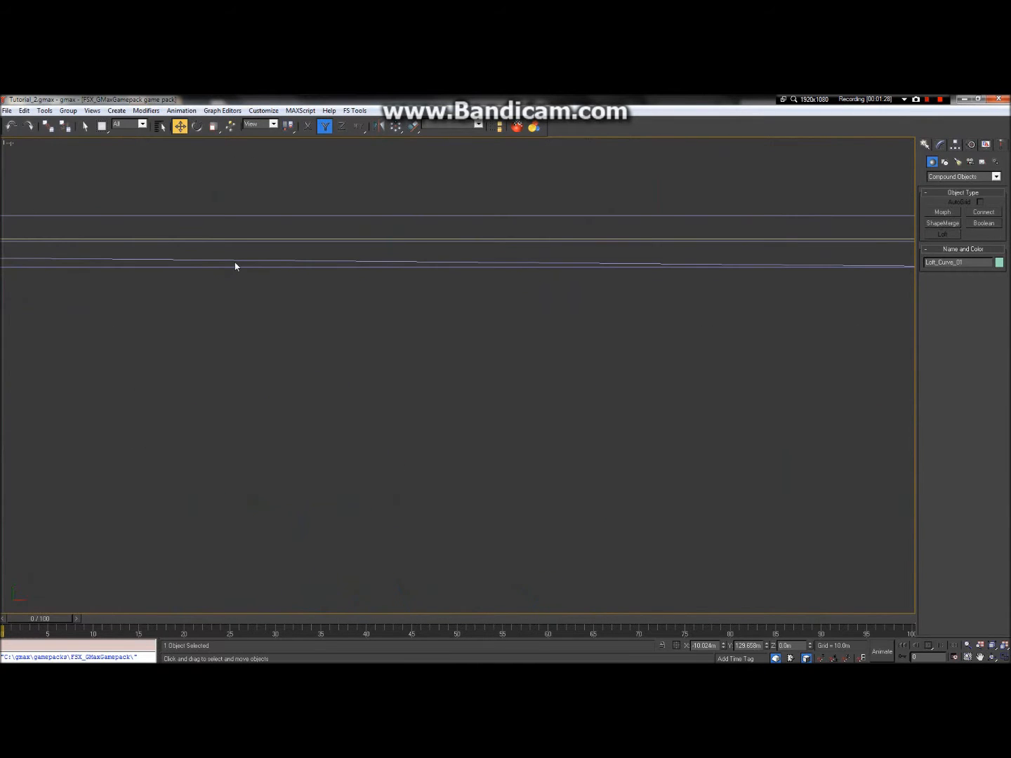
{"action": "left_click", "coordinate": [85, 127]}
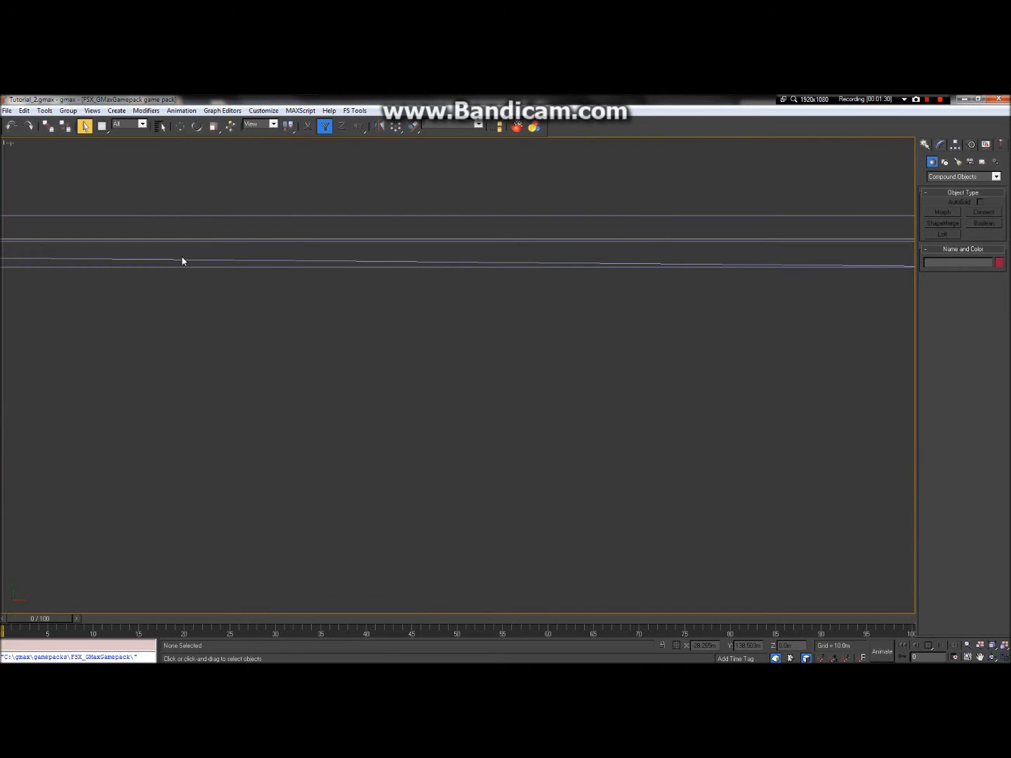
{"action": "left_click", "coordinate": [330, 296]}
{"action": "scroll", "coordinate": [330, 296], "scroll_direction": "down", "scroll_amount": 3}
{"action": "left_click", "coordinate": [271, 274]}
{"action": "scroll", "coordinate": [271, 275], "scroll_direction": "up", "scroll_amount": 4}
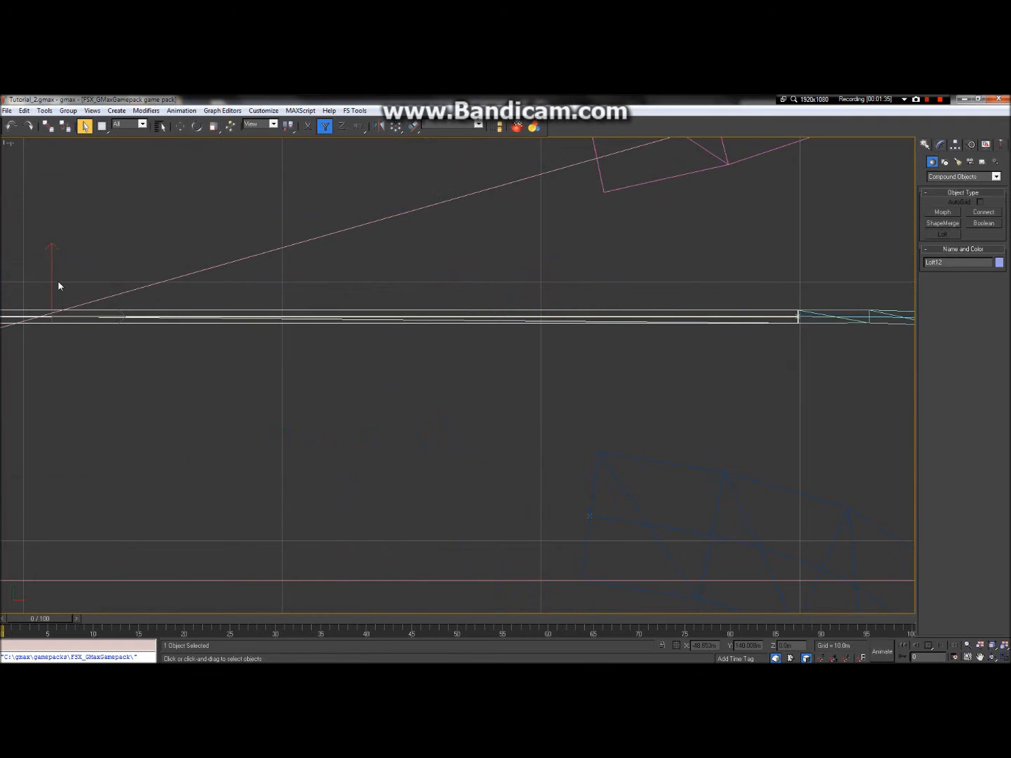
{"action": "scroll", "coordinate": [370, 344], "scroll_direction": "down", "scroll_amount": 4}
{"action": "scroll", "coordinate": [257, 330], "scroll_direction": "up", "scroll_amount": 2}
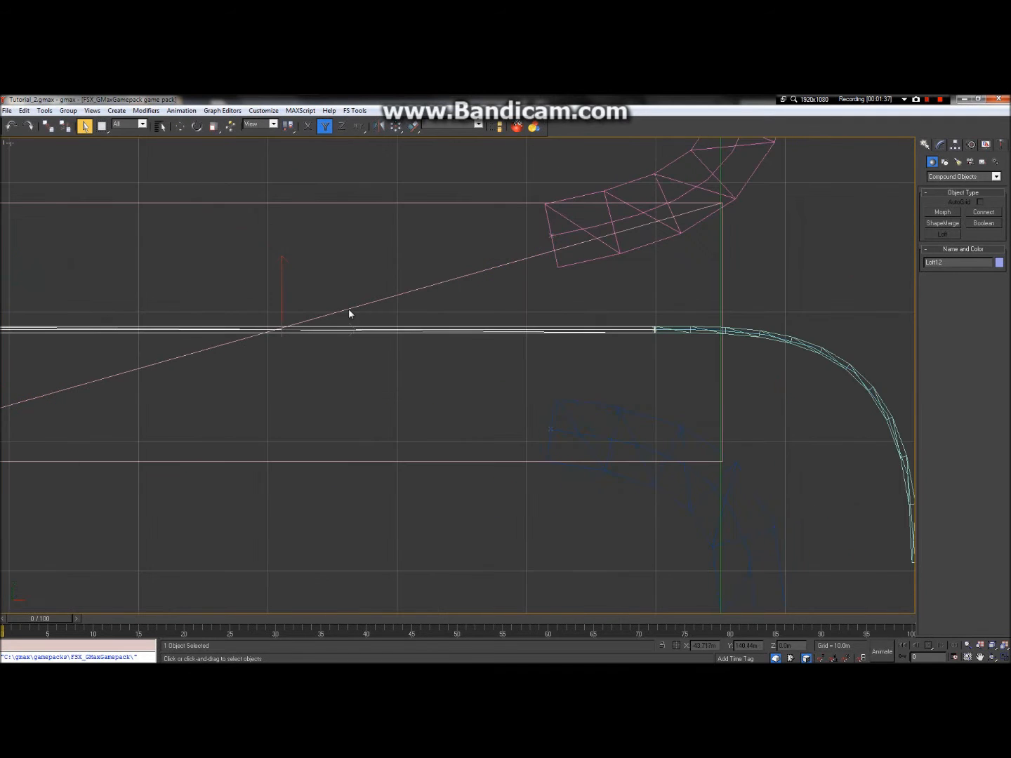
{"action": "left_click", "coordinate": [393, 335]}
{"action": "left_click", "coordinate": [392, 332]}
{"action": "left_click", "coordinate": [180, 126]}
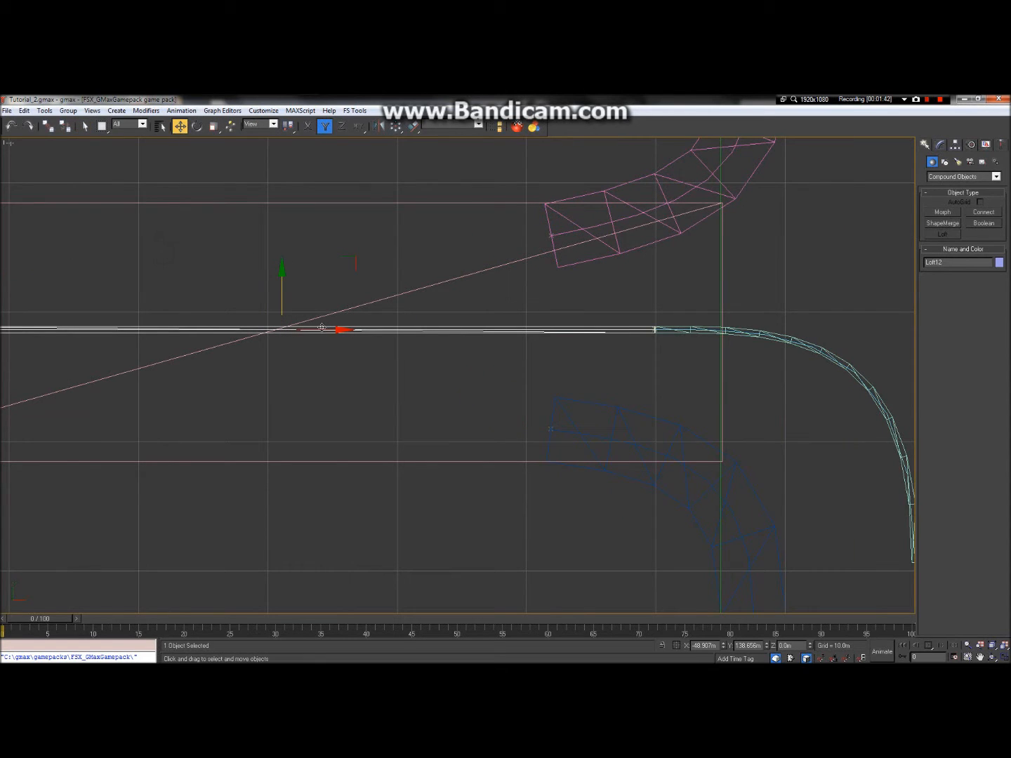
{"action": "left_click_drag", "start_coordinate": [322, 328], "coordinate": [336, 334]}
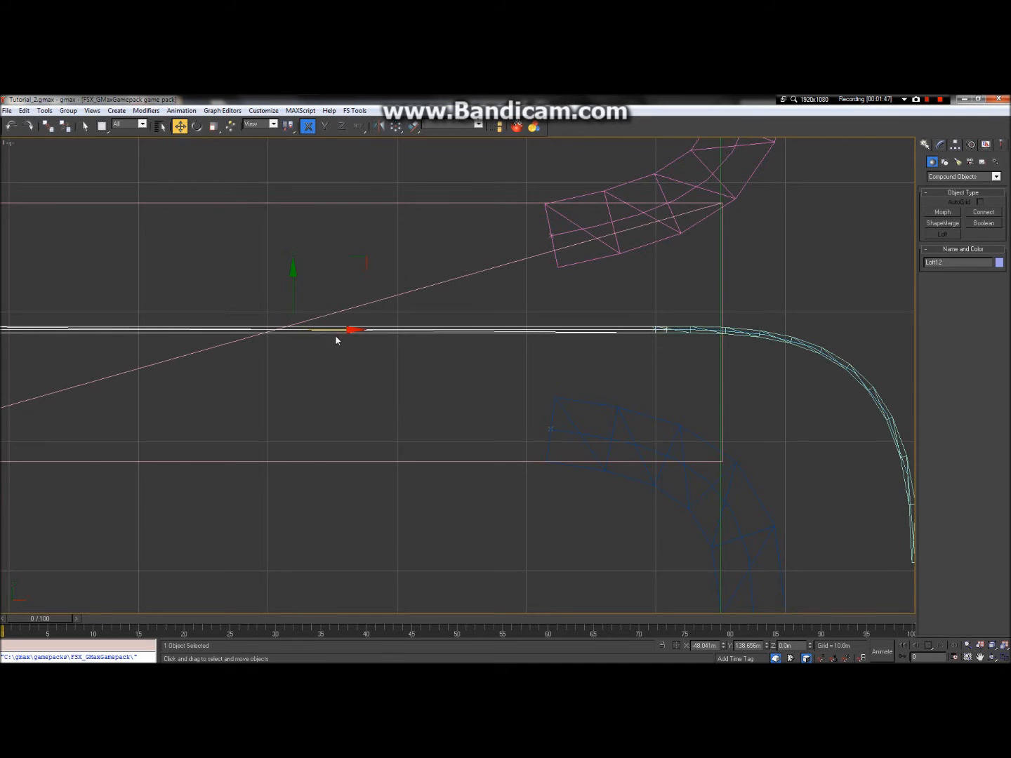
Check how the ends of the horizontal loft overlap the adjoining curved lofts.
{"action": "scroll", "coordinate": [335, 335], "scroll_direction": "down", "scroll_amount": 3}
{"action": "scroll", "coordinate": [78, 313], "scroll_direction": "up", "scroll_amount": 3}
{"action": "scroll", "coordinate": [460, 376], "scroll_direction": "up", "scroll_amount": 3}
{"action": "scroll", "coordinate": [2, 344], "scroll_direction": "down", "scroll_amount": 1}
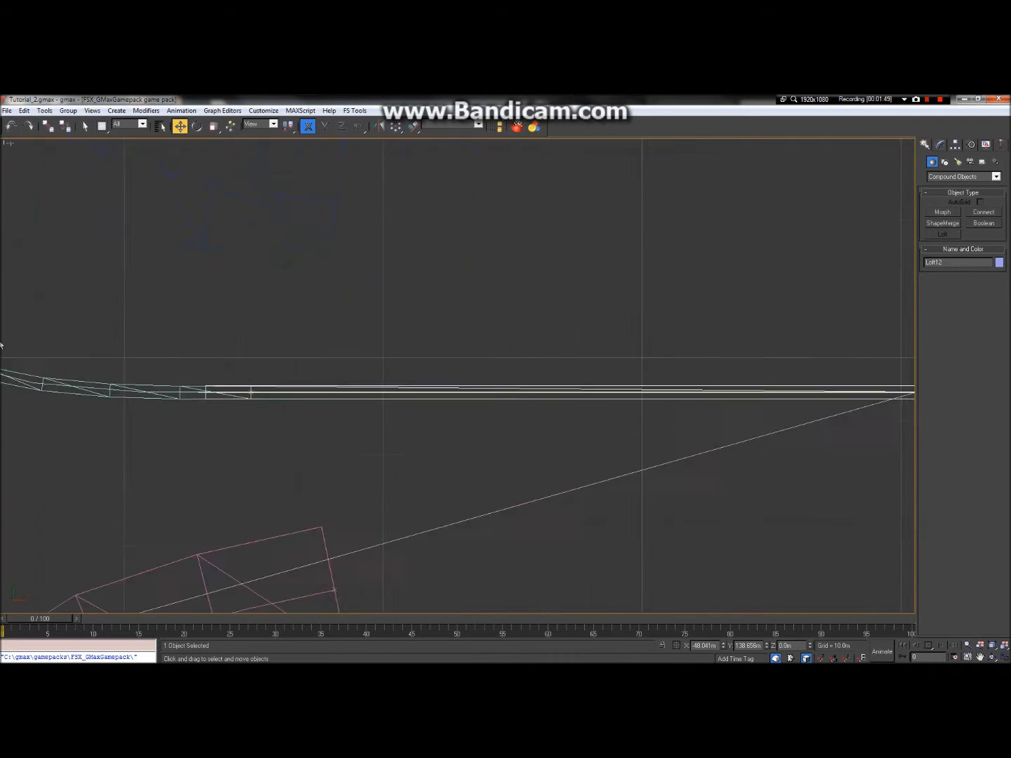
{"action": "scroll", "coordinate": [393, 333], "scroll_direction": "down", "scroll_amount": 9}
{"action": "scroll", "coordinate": [385, 218], "scroll_direction": "up", "scroll_amount": 6}
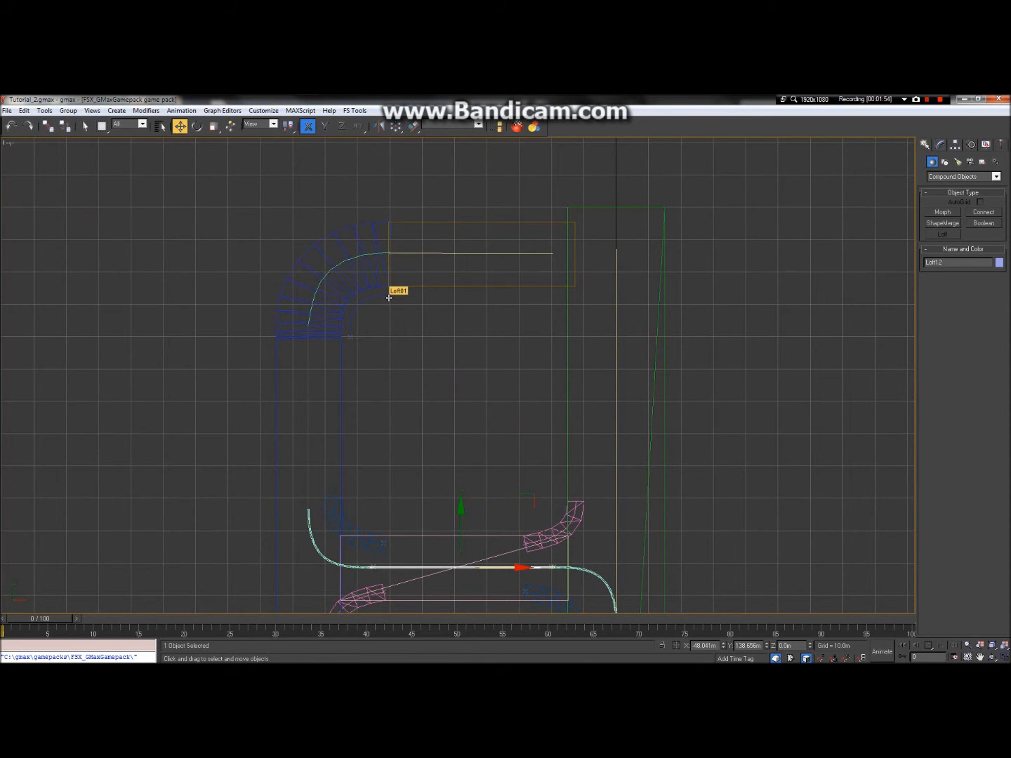
Select the upper curved centreline Line06 and the left vertical centreline Line05 in turn to review the centrelines without lofts.
{"action": "left_click", "coordinate": [69, 275]}
{"action": "scroll", "coordinate": [4, 330], "scroll_direction": "down", "scroll_amount": 3}
{"action": "scroll", "coordinate": [83, 332], "scroll_direction": "up", "scroll_amount": 4}
{"action": "scroll", "coordinate": [245, 225], "scroll_direction": "up", "scroll_amount": 1}
{"action": "left_click", "coordinate": [164, 234]}
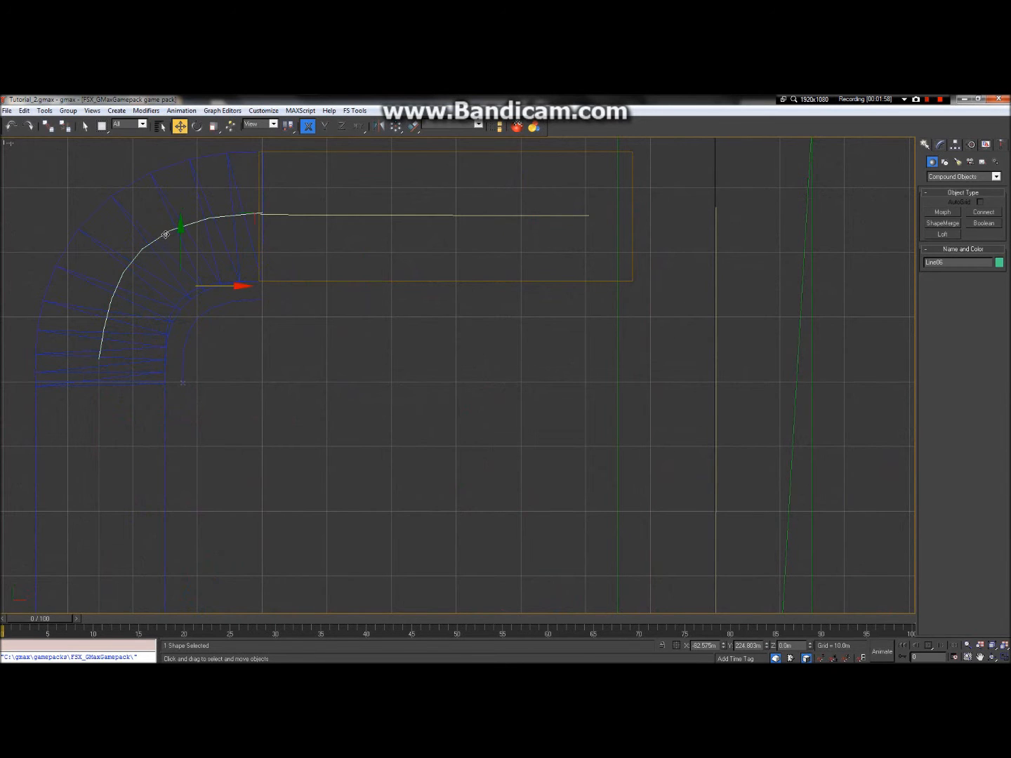
{"action": "scroll", "coordinate": [167, 248], "scroll_direction": "down", "scroll_amount": 3}
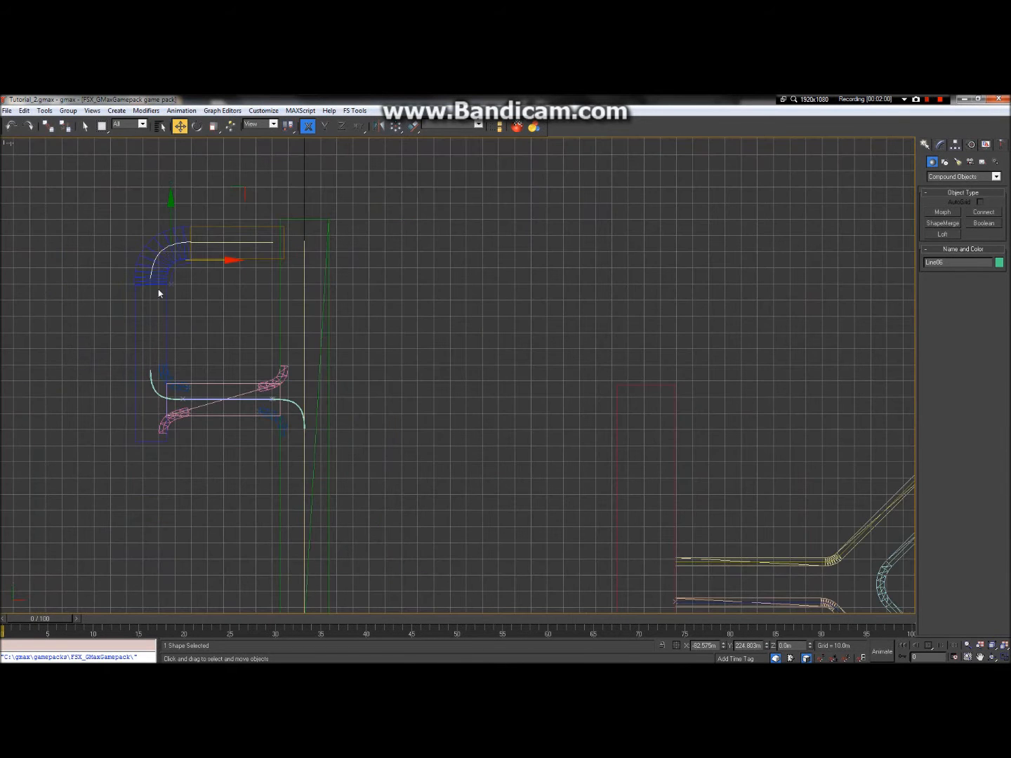
{"action": "left_click", "coordinate": [148, 331]}
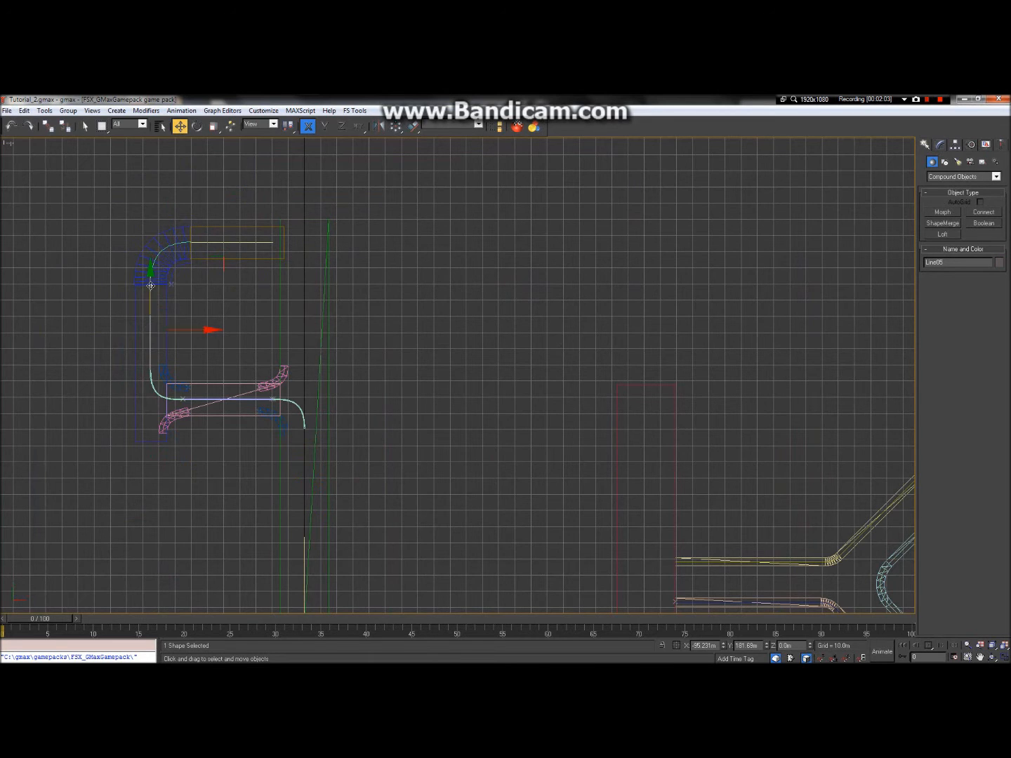
{"action": "scroll", "coordinate": [149, 287], "scroll_direction": "up", "scroll_amount": 3}
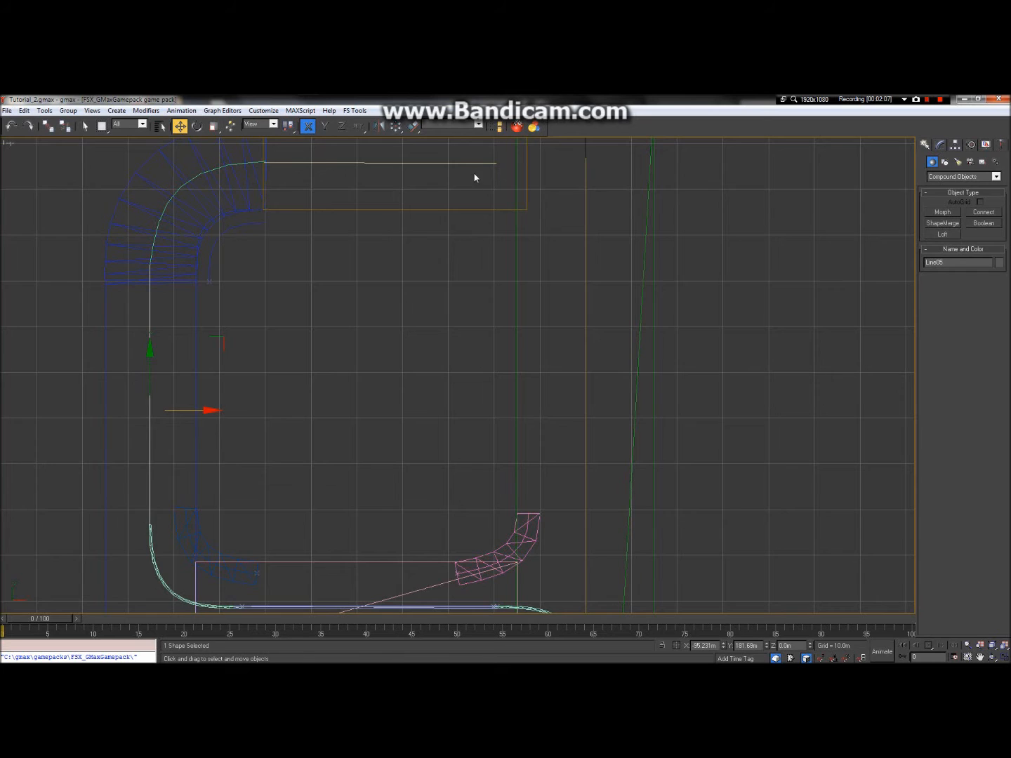
Select Loft_Curve_01 and examine how it joins the right end of the horizontal loft.
{"action": "scroll", "coordinate": [494, 180], "scroll_direction": "down", "scroll_amount": 3}
{"action": "left_click", "coordinate": [518, 396]}
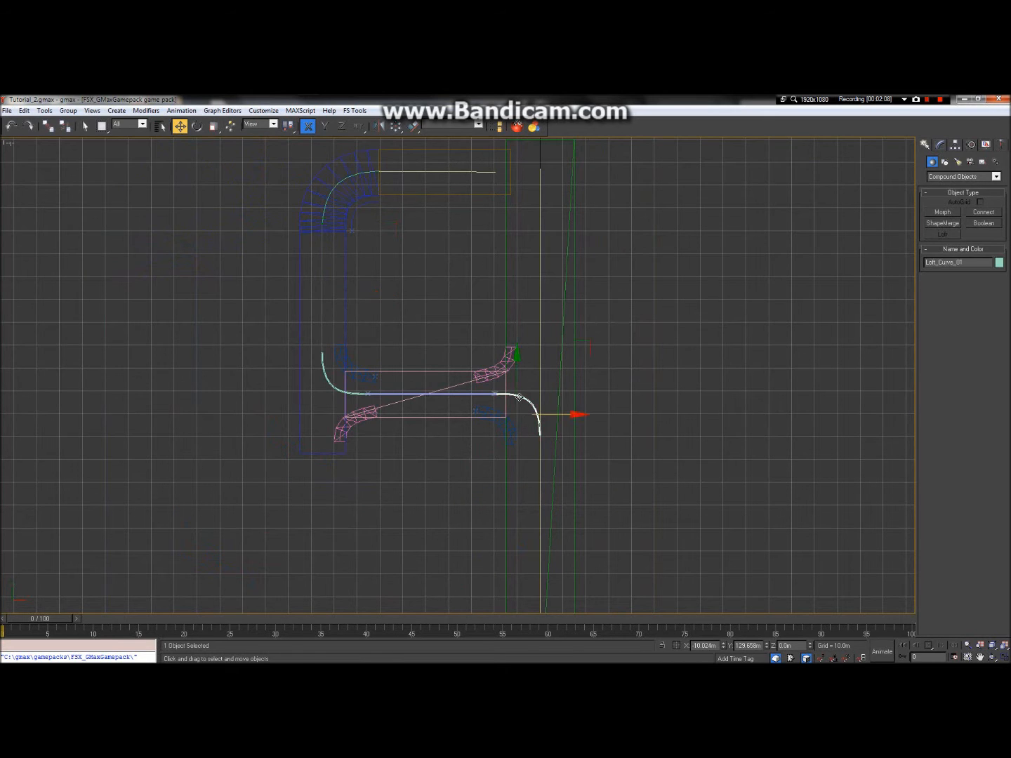
{"action": "scroll", "coordinate": [406, 401], "scroll_direction": "up", "scroll_amount": 5}
{"action": "scroll", "coordinate": [351, 415], "scroll_direction": "down", "scroll_amount": 5}
{"action": "scroll", "coordinate": [231, 400], "scroll_direction": "up", "scroll_amount": 4}
{"action": "scroll", "coordinate": [368, 424], "scroll_direction": "down", "scroll_amount": 3}
{"action": "scroll", "coordinate": [397, 457], "scroll_direction": "up", "scroll_amount": 3}
{"action": "scroll", "coordinate": [398, 454], "scroll_direction": "down", "scroll_amount": 3}
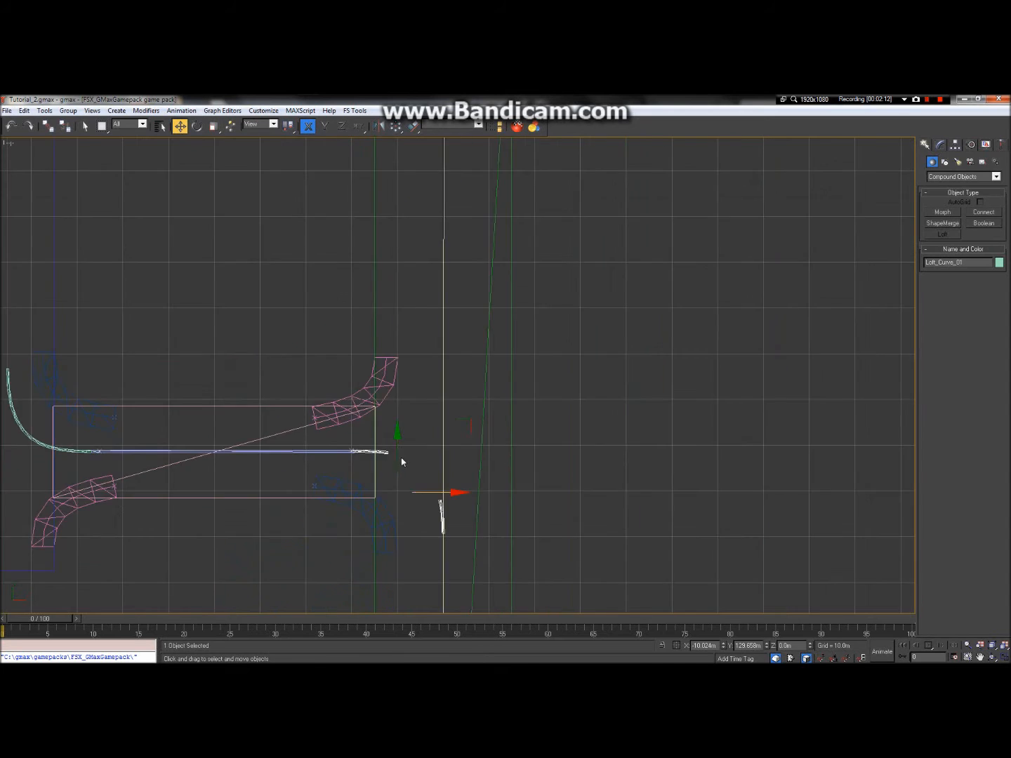
{"action": "scroll", "coordinate": [400, 463], "scroll_direction": "up", "scroll_amount": 3}
{"action": "scroll", "coordinate": [401, 463], "scroll_direction": "down", "scroll_amount": 1}
{"action": "scroll", "coordinate": [385, 467], "scroll_direction": "up", "scroll_amount": 2}
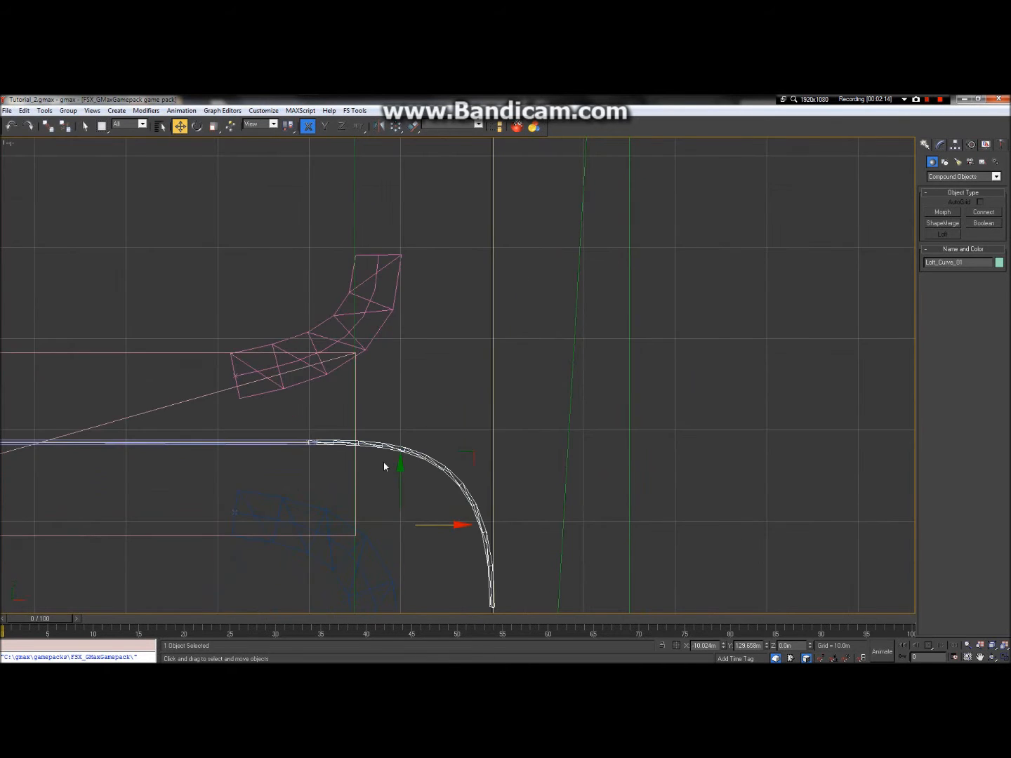
{"action": "scroll", "coordinate": [468, 464], "scroll_direction": "down", "scroll_amount": 3}
Clone the left curved loft Loft_Curve_02 as an instance named Loft_Curve_03.
{"action": "left_click", "coordinate": [62, 442]}
{"action": "left_click", "coordinate": [64, 440]}
{"action": "scroll", "coordinate": [125, 414], "scroll_direction": "down", "scroll_amount": 2}
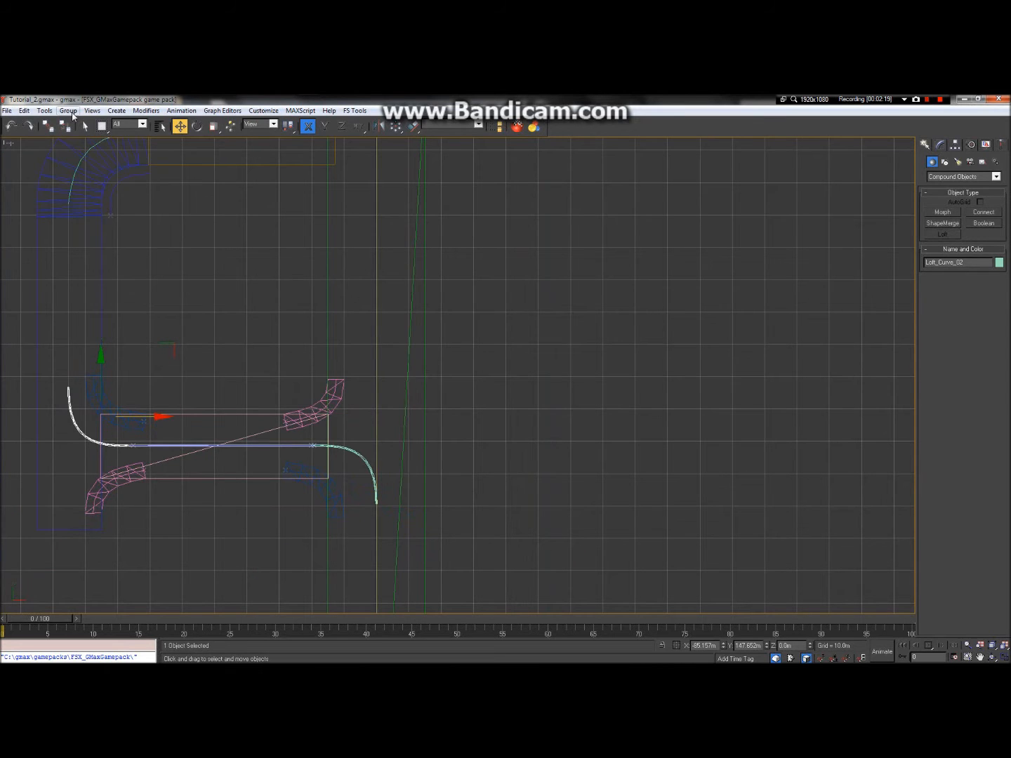
{"action": "left_click", "coordinate": [24, 111]}
{"action": "mouse_move", "coordinate": [45, 110]}
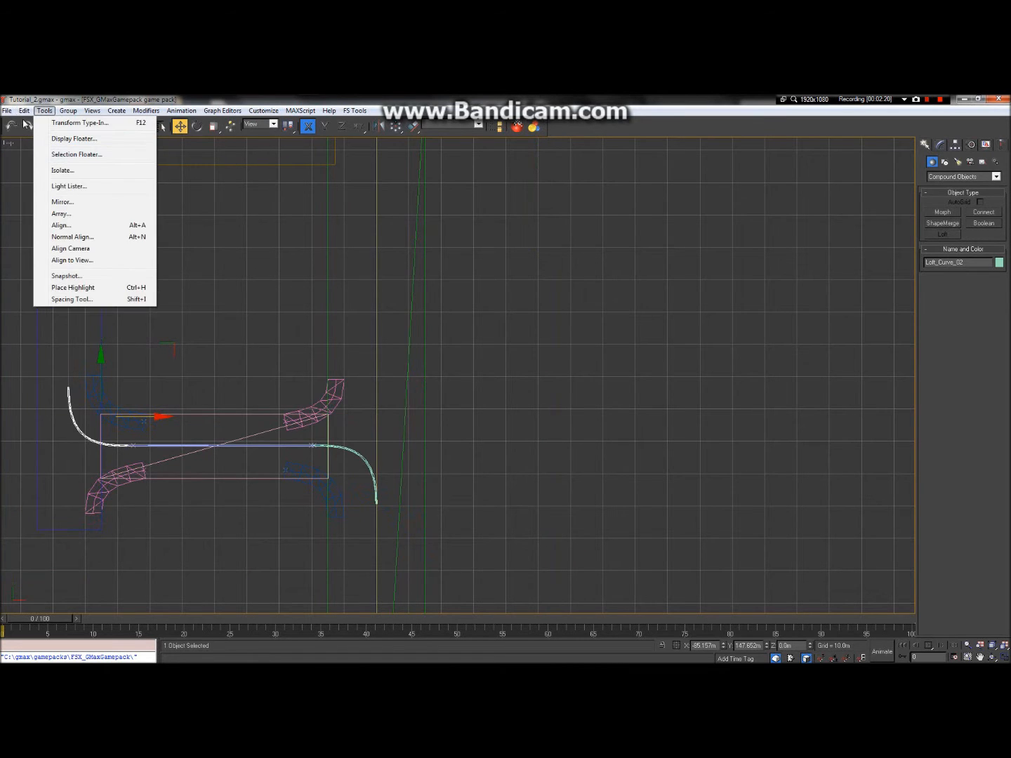
{"action": "left_click", "coordinate": [39, 187]}
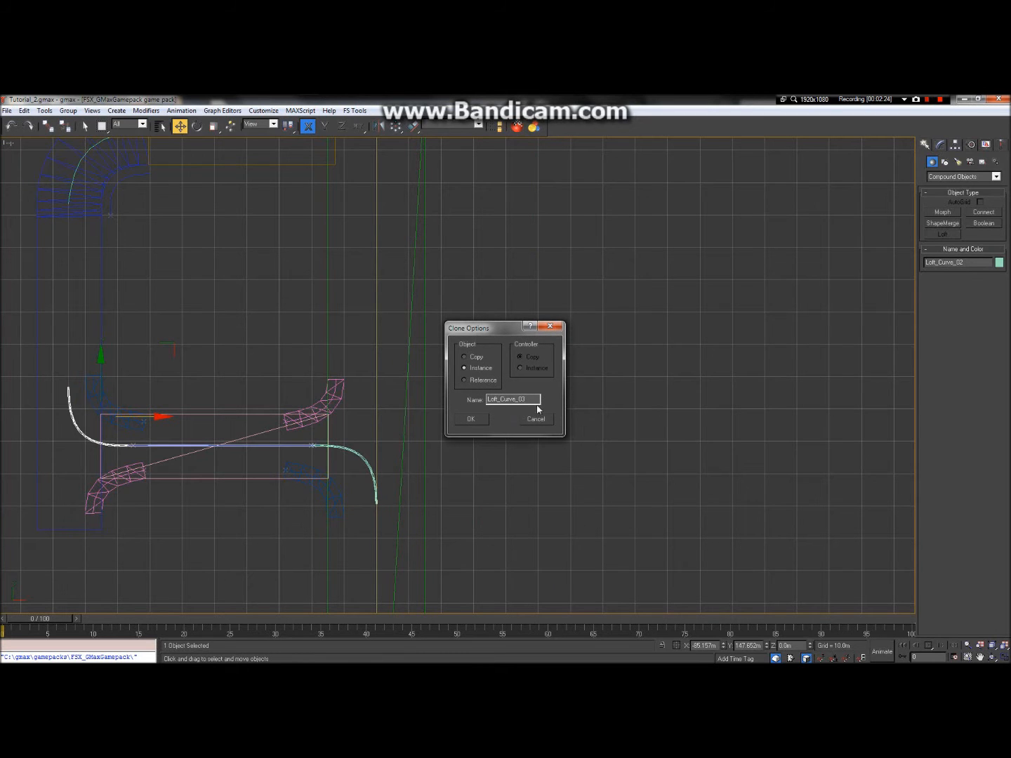
{"action": "left_click", "coordinate": [471, 420]}
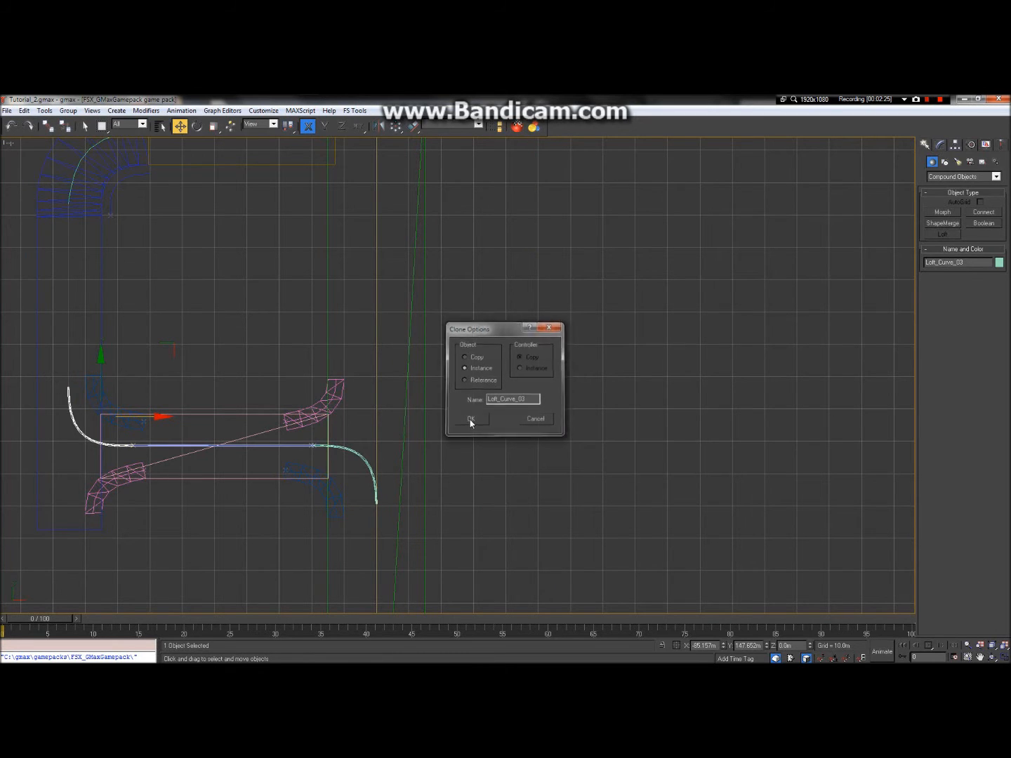
Move Loft_Curve_03 about 79.4 m to the right along X and rotate it 90° counterclockwise about Z.
{"action": "left_click_drag", "start_coordinate": [125, 416], "coordinate": [381, 417]}
{"action": "left_click", "coordinate": [197, 126]}
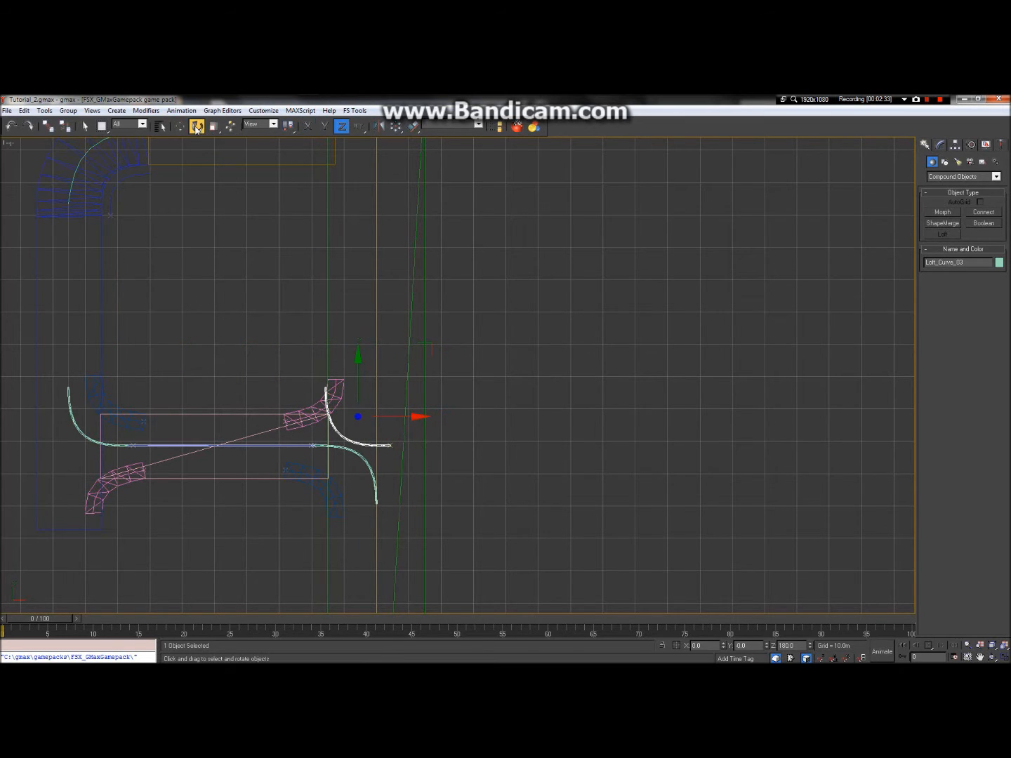
{"action": "left_click_drag", "start_coordinate": [356, 415], "coordinate": [384, 508]}
{"action": "scroll", "coordinate": [341, 420], "scroll_direction": "up", "scroll_amount": 5}
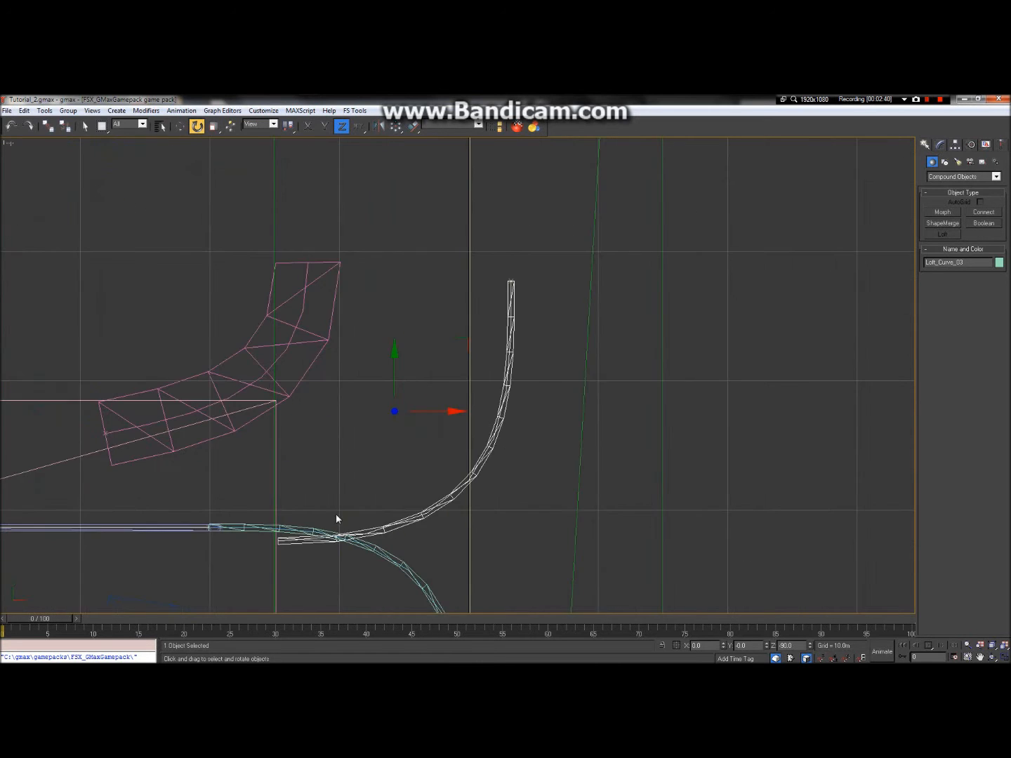
Align Loft_Curve_03 with the right vertical centreline and the horizontal loft by moving it about 3.1 m left and 1.1 m up.
{"action": "left_click", "coordinate": [181, 126]}
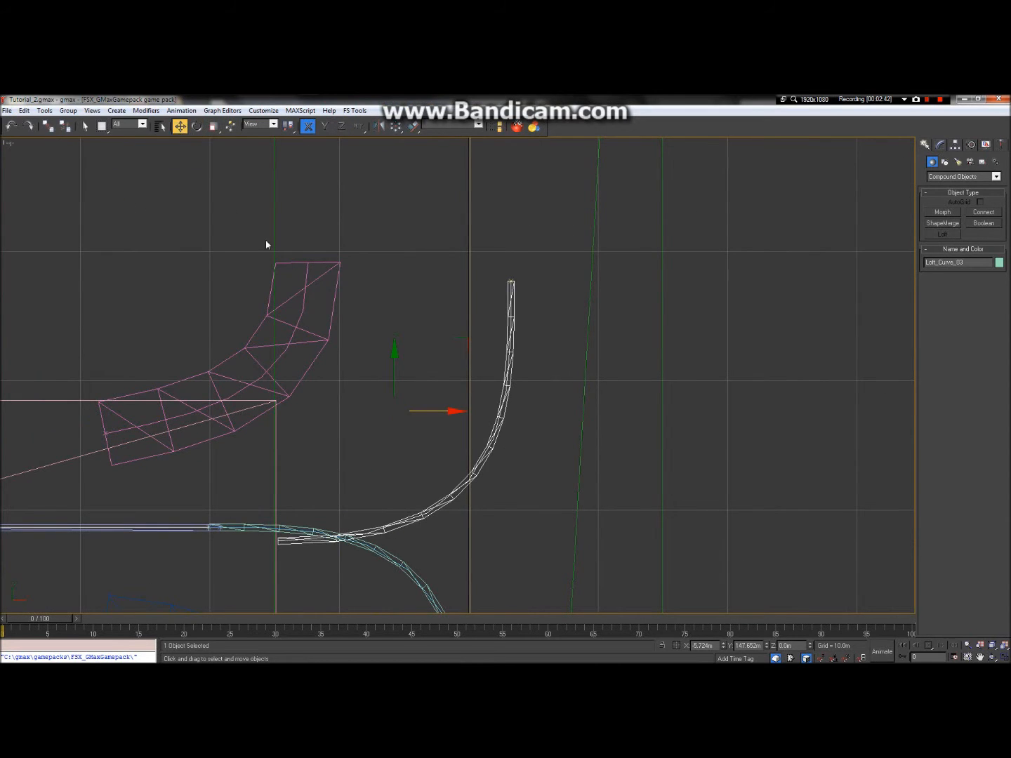
{"action": "left_click_drag", "start_coordinate": [434, 410], "coordinate": [393, 411]}
{"action": "scroll", "coordinate": [394, 410], "scroll_direction": "down", "scroll_amount": 5}
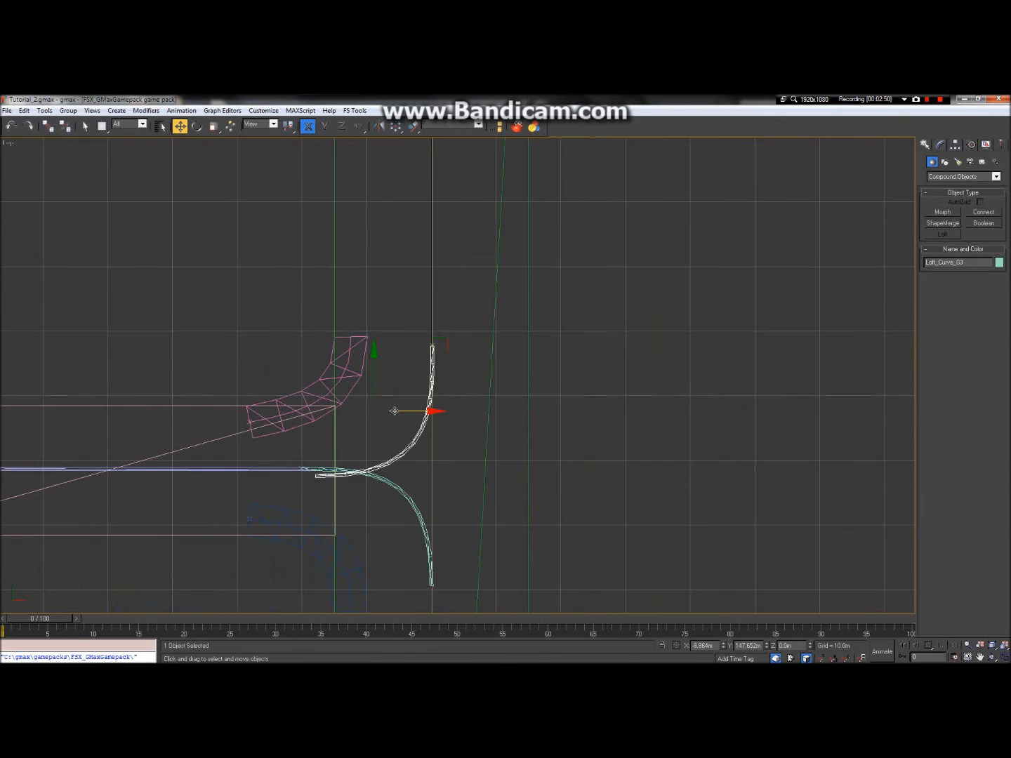
{"action": "scroll", "coordinate": [394, 411], "scroll_direction": "up", "scroll_amount": 3}
{"action": "scroll", "coordinate": [390, 417], "scroll_direction": "down", "scroll_amount": 3}
{"action": "scroll", "coordinate": [390, 418], "scroll_direction": "up", "scroll_amount": 3}
{"action": "left_click_drag", "start_coordinate": [354, 379], "coordinate": [353, 365]}
{"action": "scroll", "coordinate": [354, 365], "scroll_direction": "down", "scroll_amount": 4}
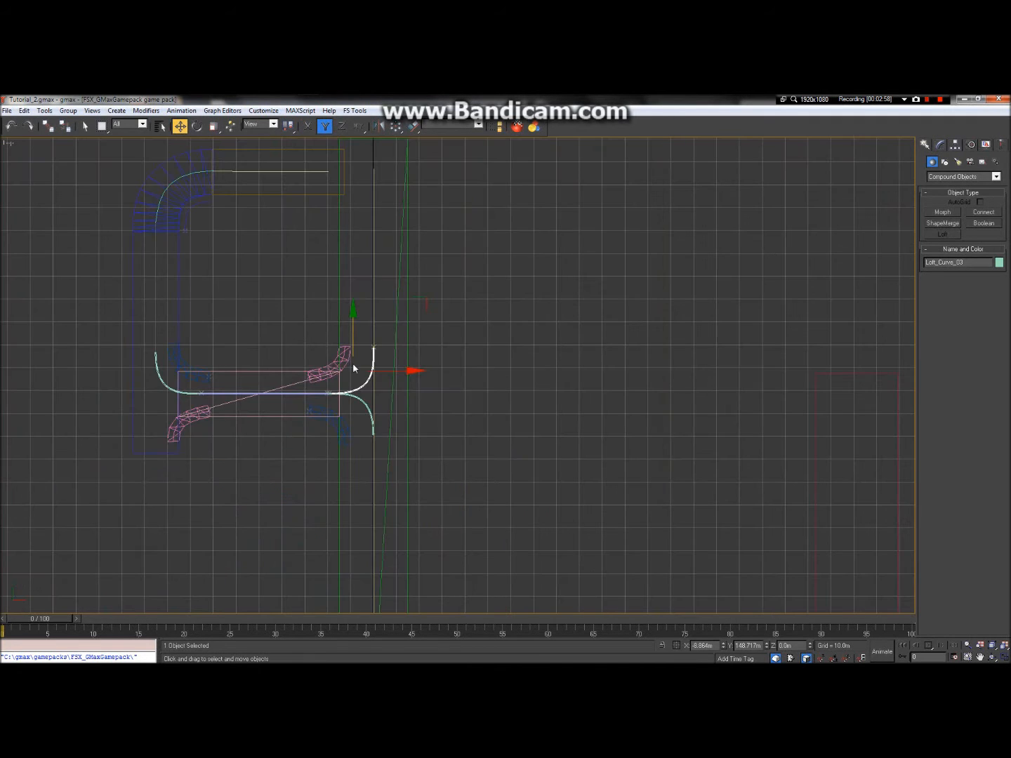
Clone Loft_Curve_03 as an instance named Loft_Curve_04.
{"action": "scroll", "coordinate": [365, 200], "scroll_direction": "down", "scroll_amount": 3}
{"action": "scroll", "coordinate": [395, 190], "scroll_direction": "up", "scroll_amount": 6}
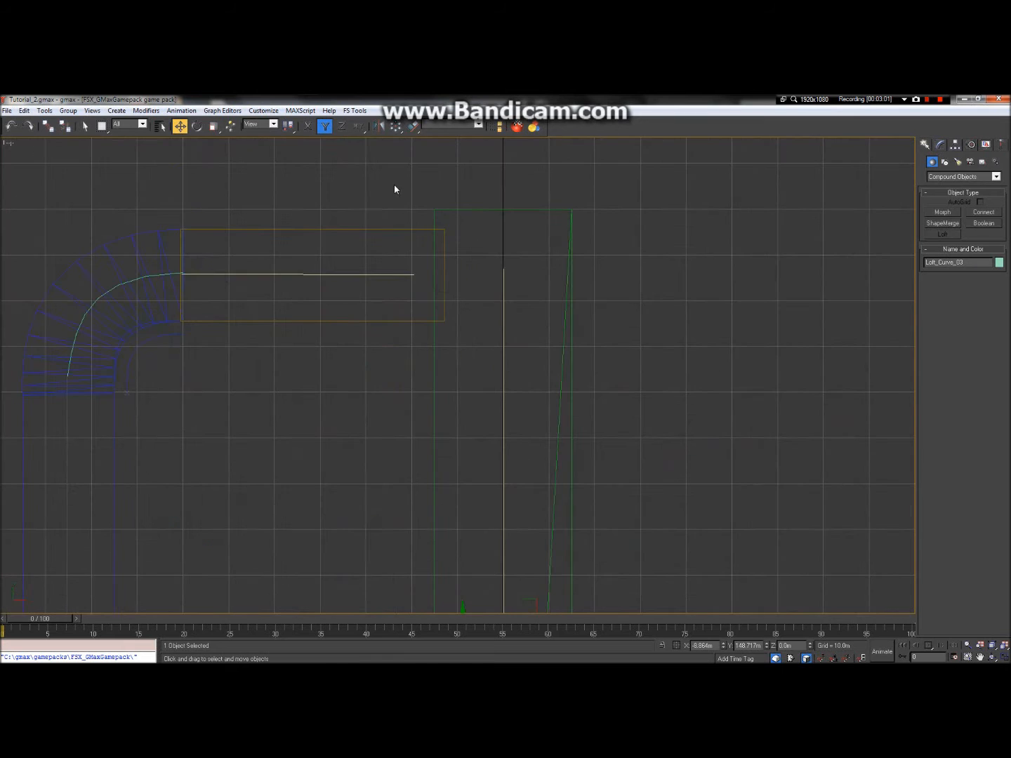
{"action": "scroll", "coordinate": [439, 268], "scroll_direction": "down", "scroll_amount": 3}
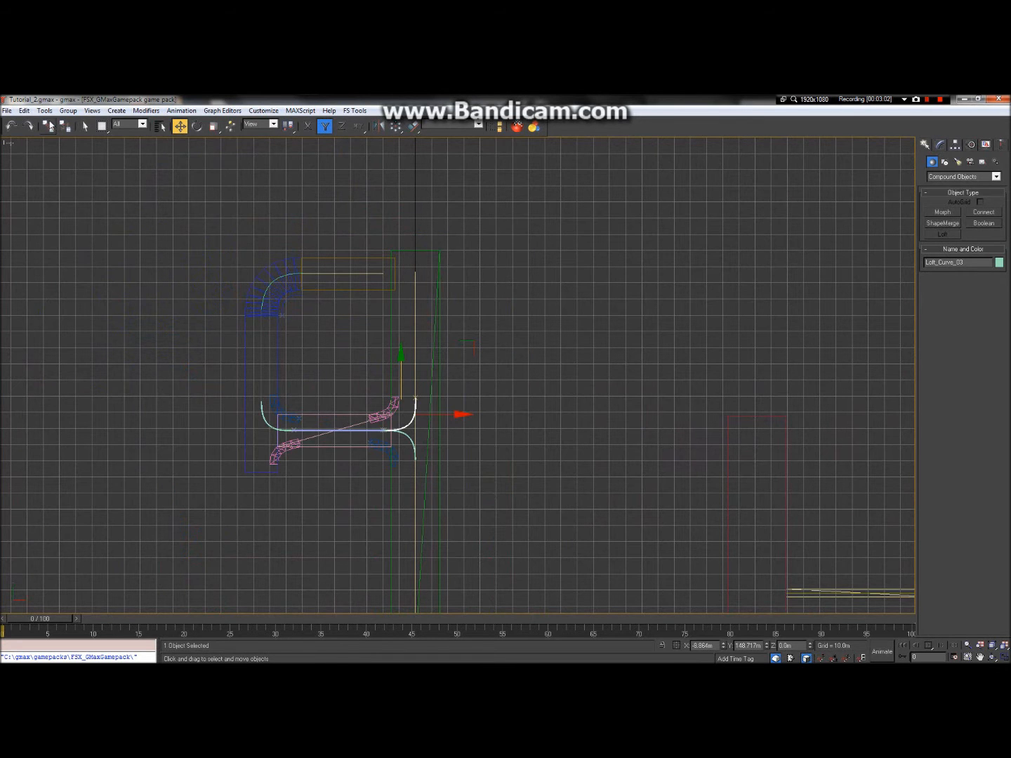
{"action": "left_click", "coordinate": [23, 110]}
{"action": "left_click", "coordinate": [61, 192]}
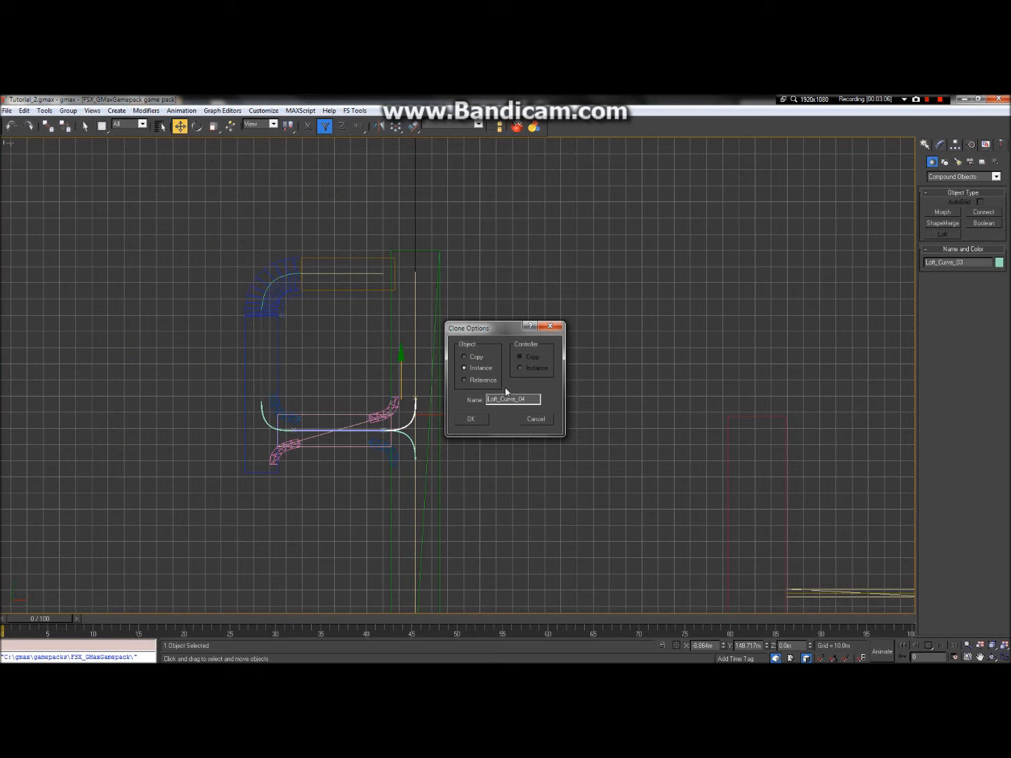
{"action": "left_click", "coordinate": [482, 419]}
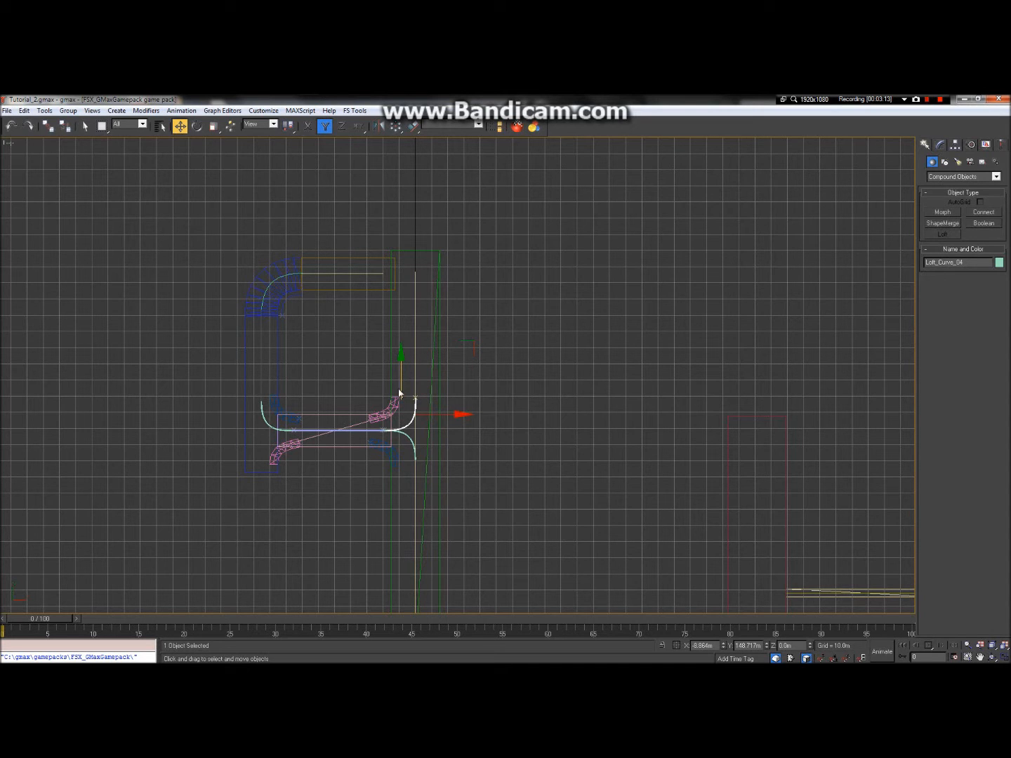
Move Loft_Curve_04 about 74.5 m up along Y and rotate it 90° counterclockwise about Z.
{"action": "left_click_drag", "start_coordinate": [401, 389], "coordinate": [409, 257]}
{"action": "scroll", "coordinate": [408, 259], "scroll_direction": "up", "scroll_amount": 5}
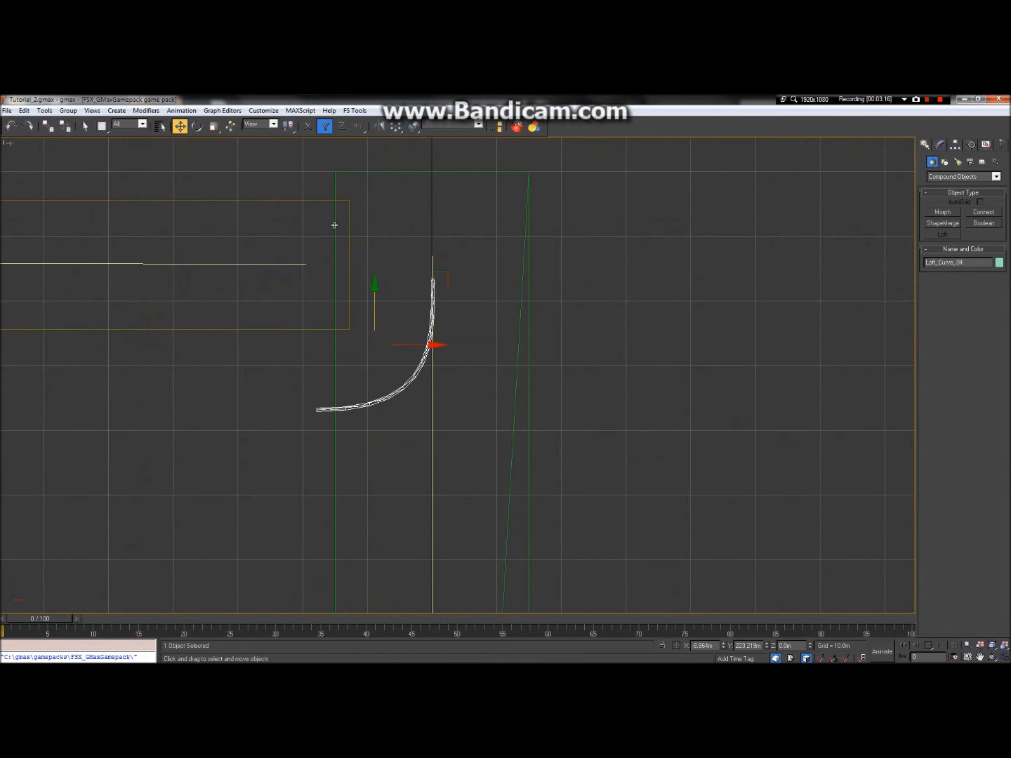
{"action": "left_click", "coordinate": [196, 127]}
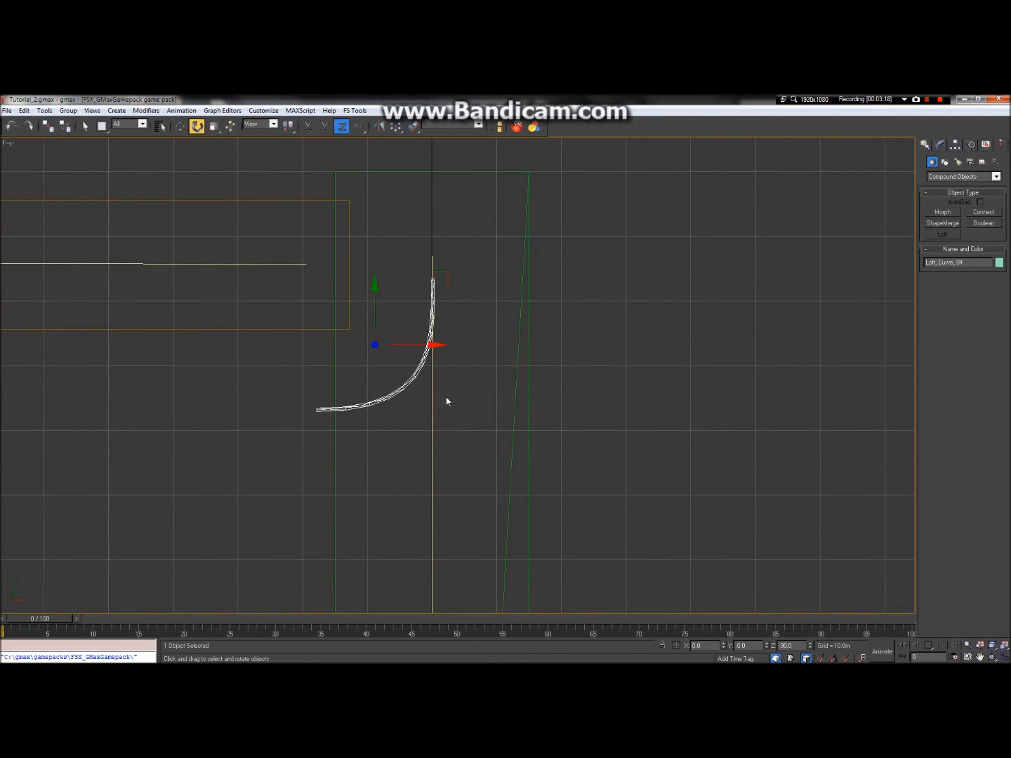
{"action": "left_click_drag", "start_coordinate": [376, 343], "coordinate": [401, 438]}
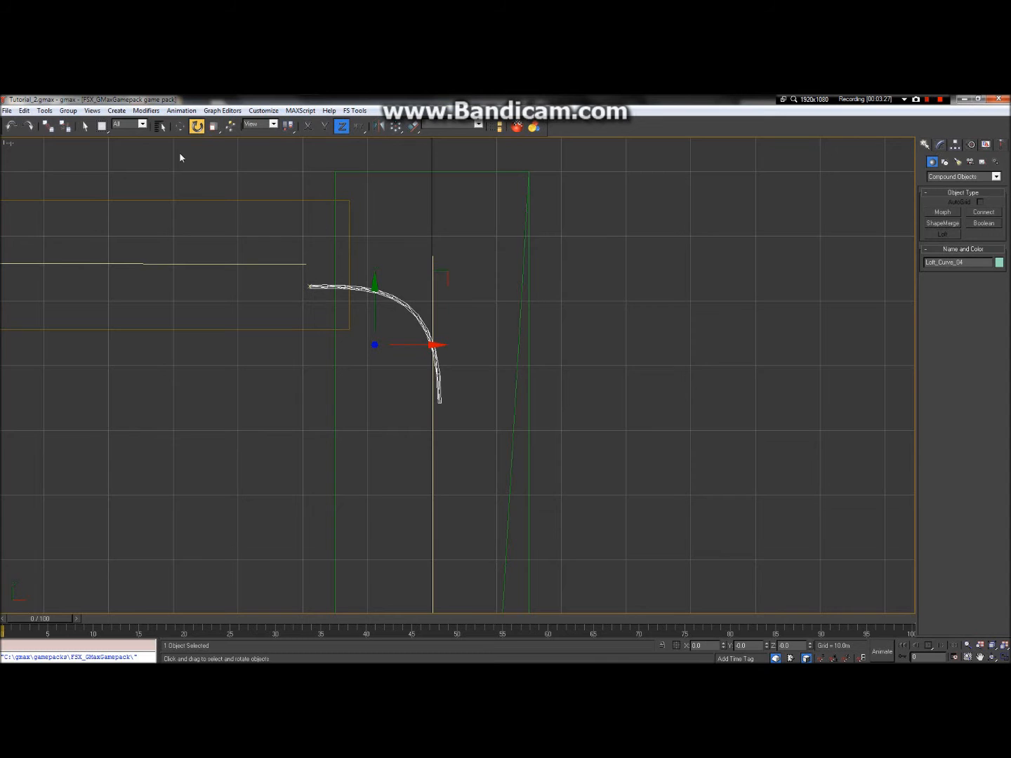
Join Loft_Curve_04 to the upper horizontal and right vertical centrelines by moving it about 3.4 m up and 1.1 m left.
{"action": "left_click", "coordinate": [180, 126]}
{"action": "left_click_drag", "start_coordinate": [372, 306], "coordinate": [372, 288]}
{"action": "scroll", "coordinate": [353, 268], "scroll_direction": "up", "scroll_amount": 2}
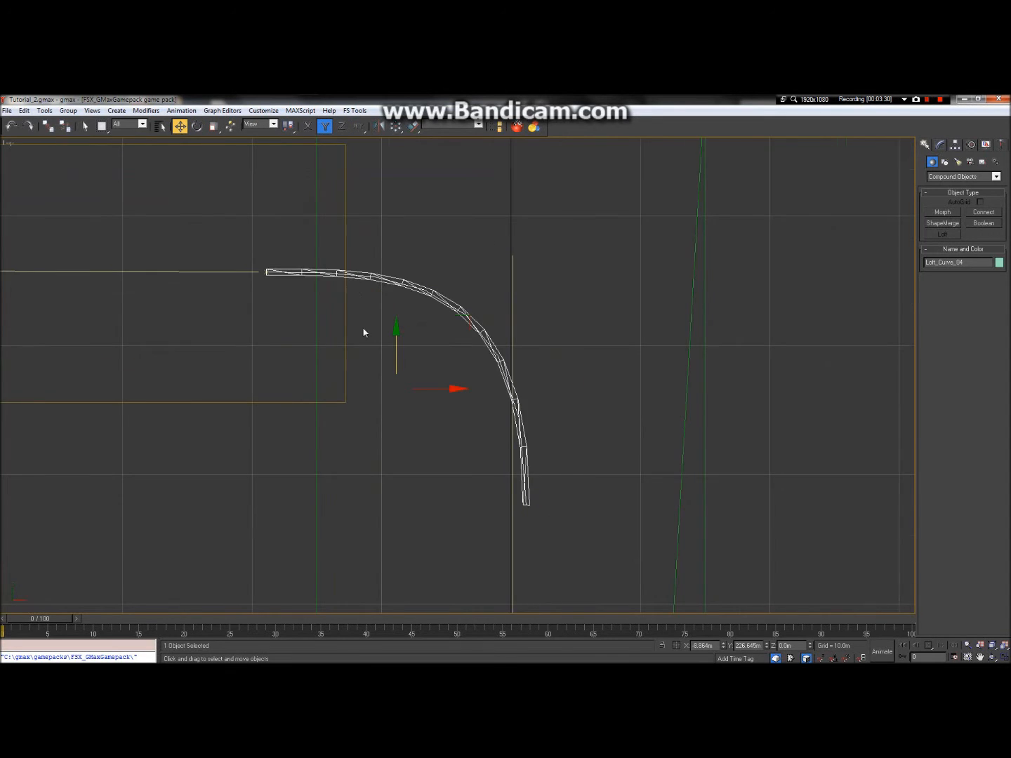
{"action": "scroll", "coordinate": [363, 332], "scroll_direction": "up", "scroll_amount": 1}
{"action": "left_click_drag", "start_coordinate": [436, 413], "coordinate": [416, 414]}
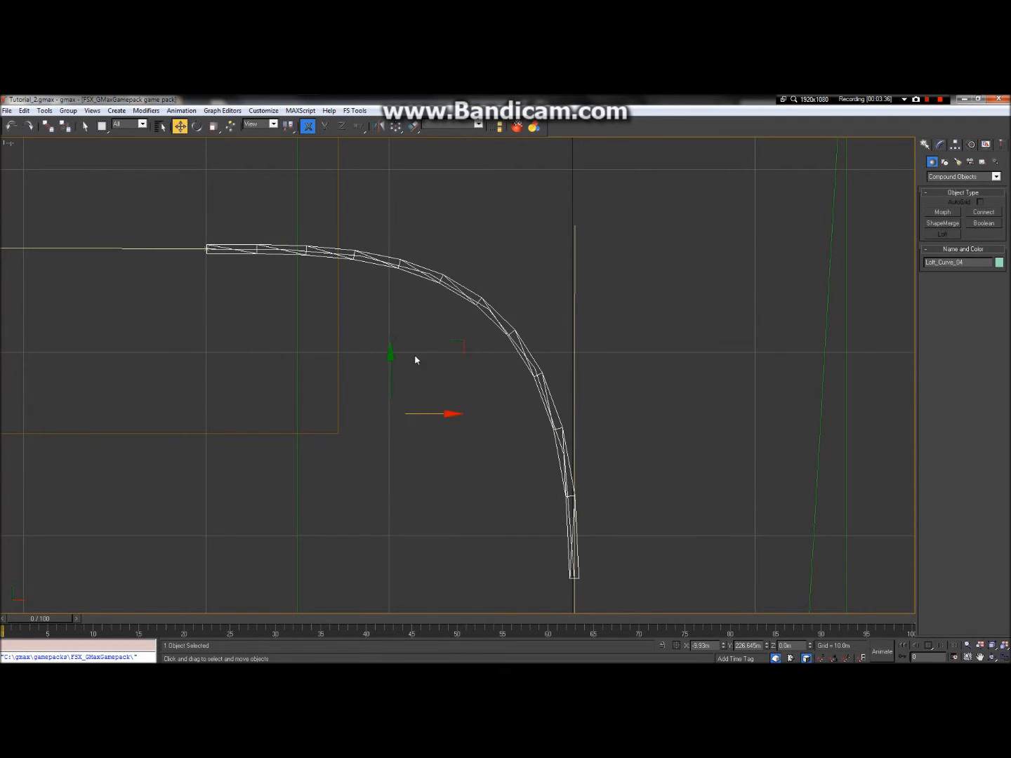
Lower the top vertex of the vertical centreline Line03 to the lower end of Loft_Curve_04, at about Y 218 m.
{"action": "scroll", "coordinate": [414, 354], "scroll_direction": "down", "scroll_amount": 5}
{"action": "left_click", "coordinate": [452, 346]}
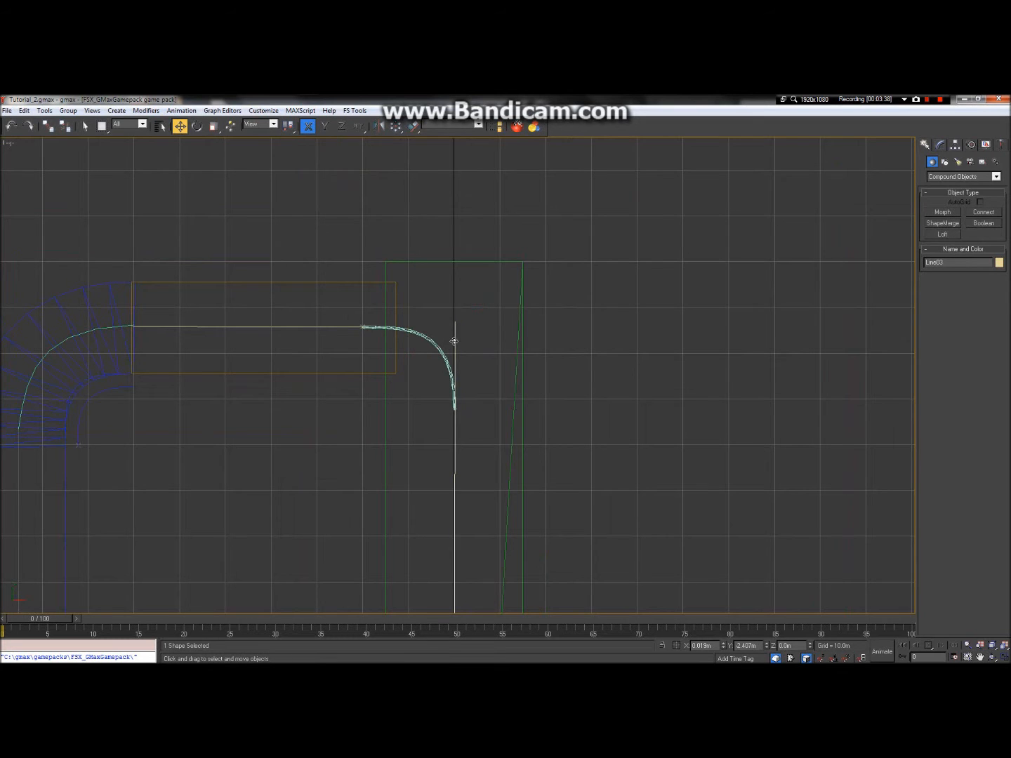
{"action": "scroll", "coordinate": [454, 330], "scroll_direction": "up", "scroll_amount": 2}
{"action": "scroll", "coordinate": [456, 350], "scroll_direction": "down", "scroll_amount": 3}
{"action": "scroll", "coordinate": [457, 352], "scroll_direction": "up", "scroll_amount": 5}
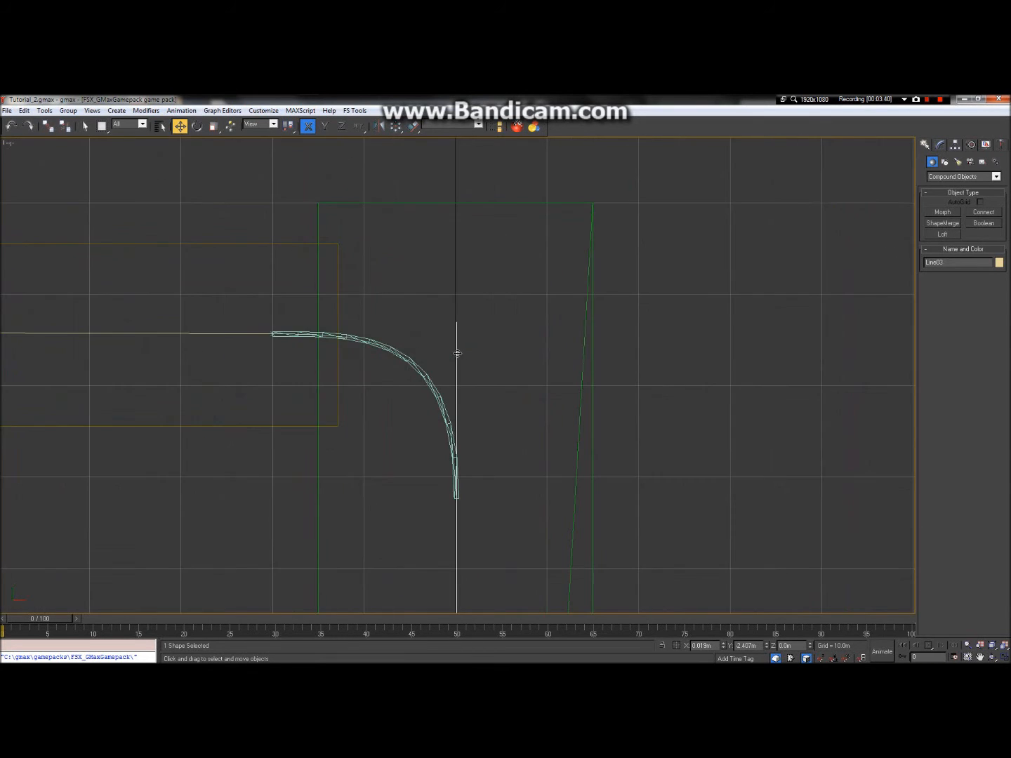
{"action": "scroll", "coordinate": [458, 352], "scroll_direction": "down", "scroll_amount": 5}
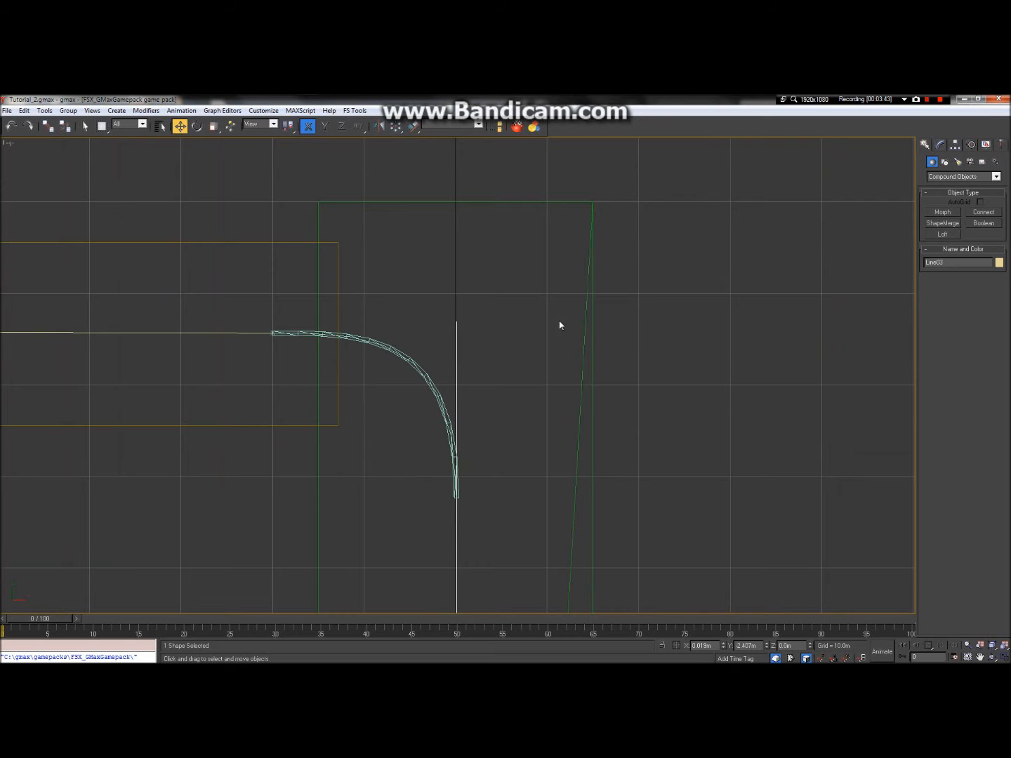
{"action": "left_click", "coordinate": [944, 146]}
{"action": "left_click", "coordinate": [950, 316]}
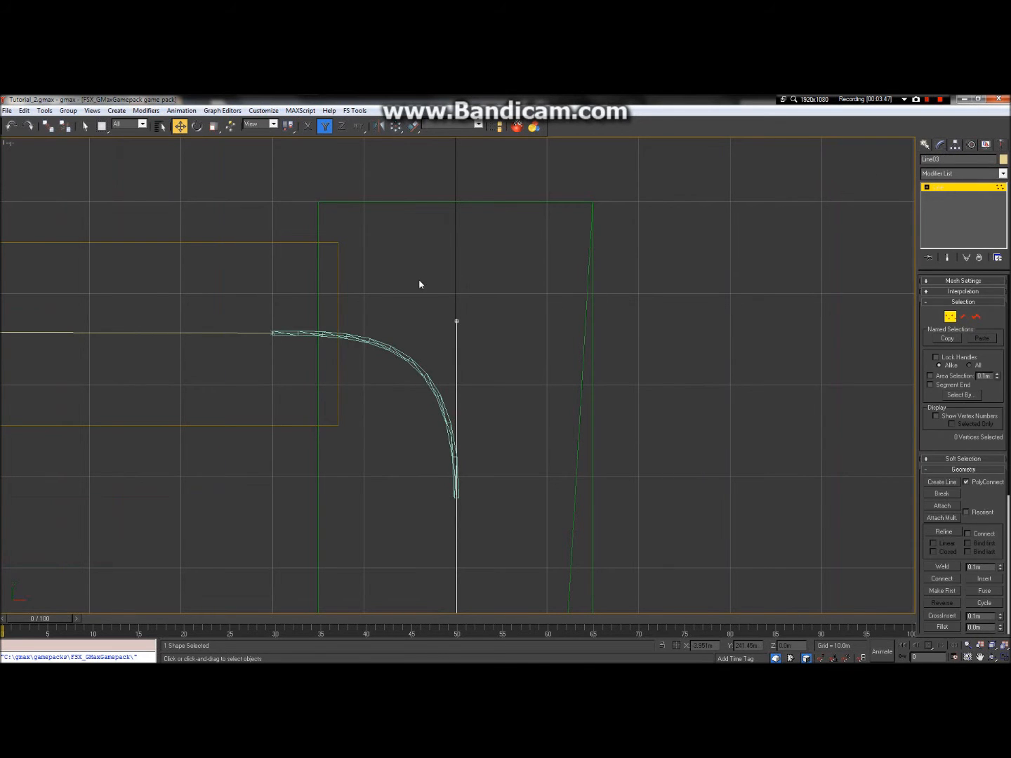
{"action": "left_click", "coordinate": [457, 322]}
{"action": "left_click_drag", "start_coordinate": [457, 290], "coordinate": [457, 455]}
{"action": "scroll", "coordinate": [457, 506], "scroll_direction": "up", "scroll_amount": 2}
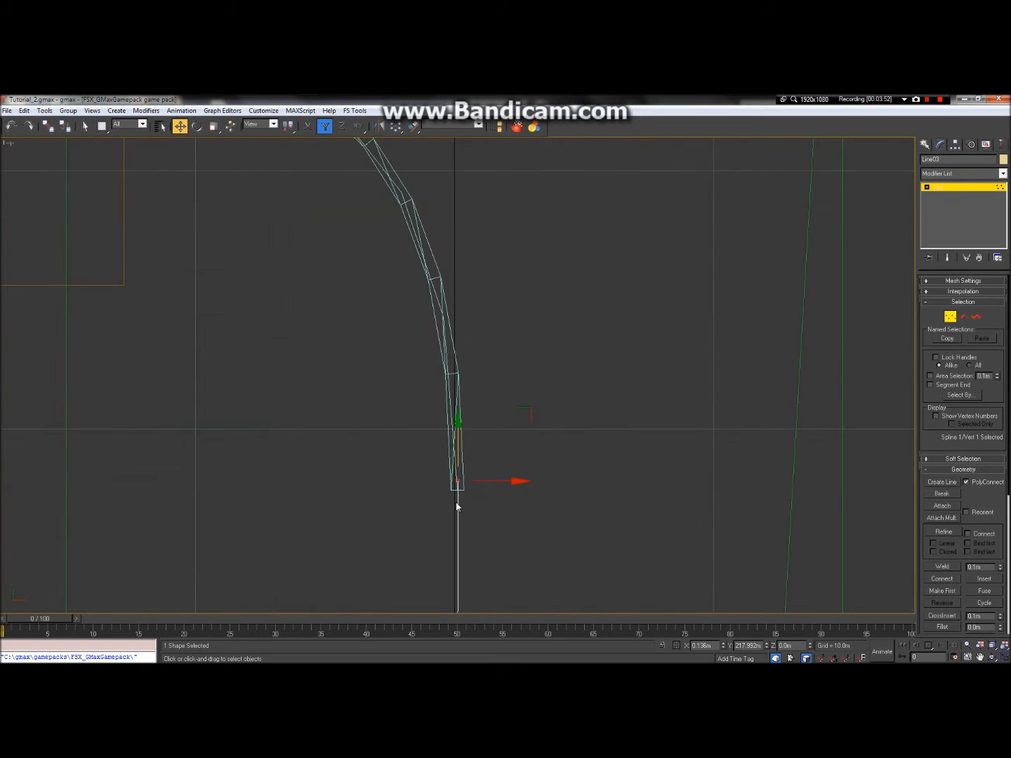
{"action": "scroll", "coordinate": [456, 507], "scroll_direction": "down", "scroll_amount": 5}
{"action": "left_click", "coordinate": [411, 369]}
Examine the Y-shaped taxiway junction and its curved sections.
{"action": "scroll", "coordinate": [411, 370], "scroll_direction": "up", "scroll_amount": 4}
{"action": "scroll", "coordinate": [411, 381], "scroll_direction": "down", "scroll_amount": 4}
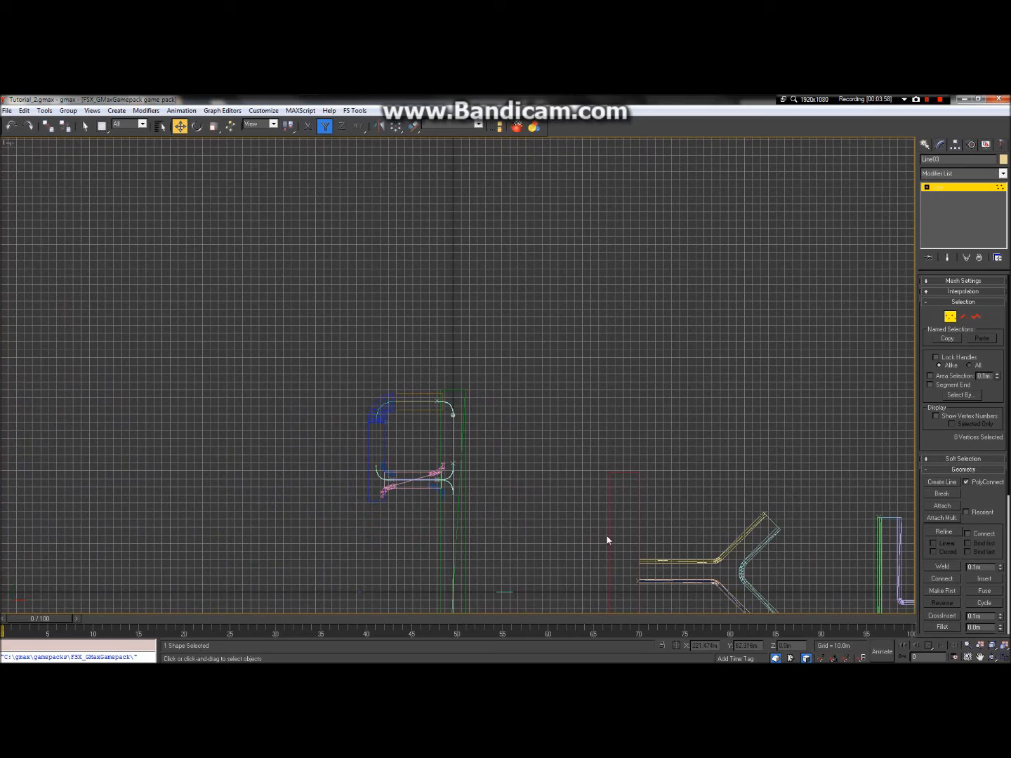
{"action": "scroll", "coordinate": [603, 456], "scroll_direction": "down", "scroll_amount": 3}
{"action": "scroll", "coordinate": [657, 532], "scroll_direction": "up", "scroll_amount": 5}
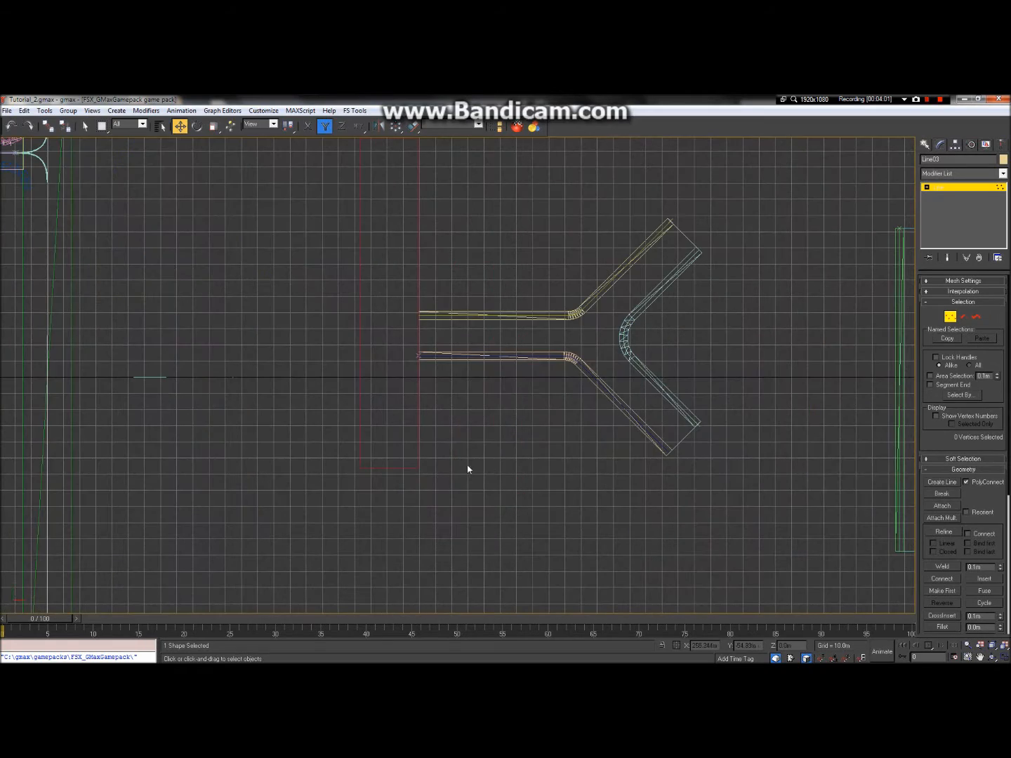
{"action": "scroll", "coordinate": [496, 363], "scroll_direction": "down", "scroll_amount": 4}
{"action": "scroll", "coordinate": [547, 326], "scroll_direction": "up", "scroll_amount": 2}
{"action": "scroll", "coordinate": [357, 360], "scroll_direction": "up", "scroll_amount": 5}
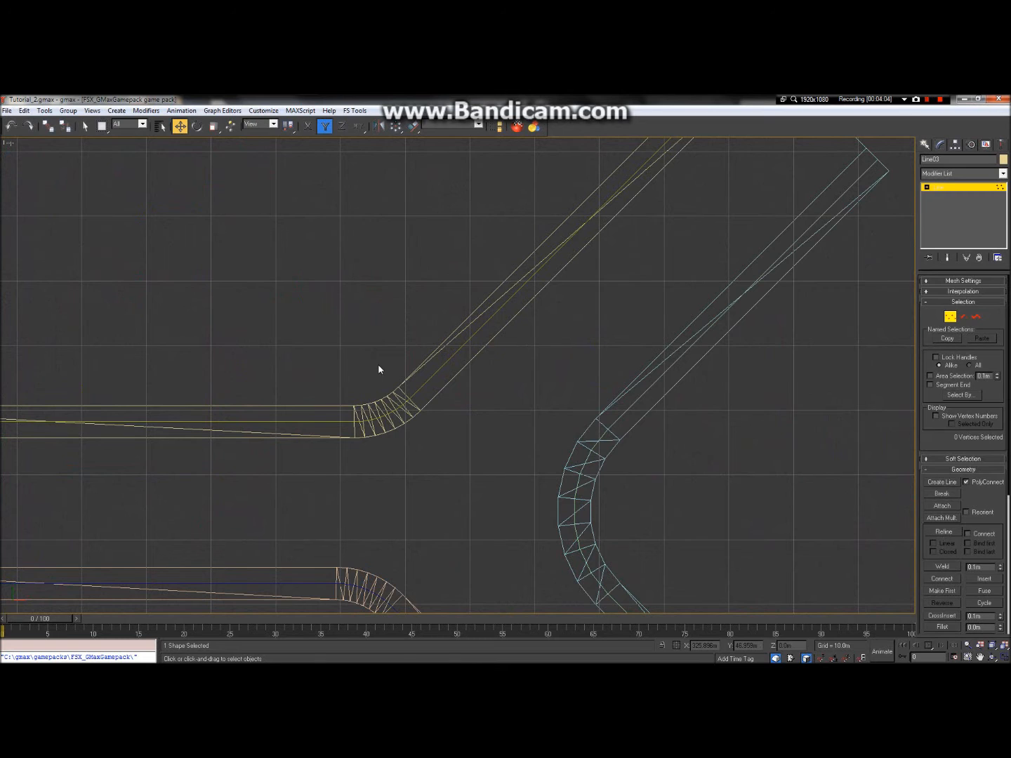
{"action": "scroll", "coordinate": [379, 367], "scroll_direction": "down", "scroll_amount": 2}
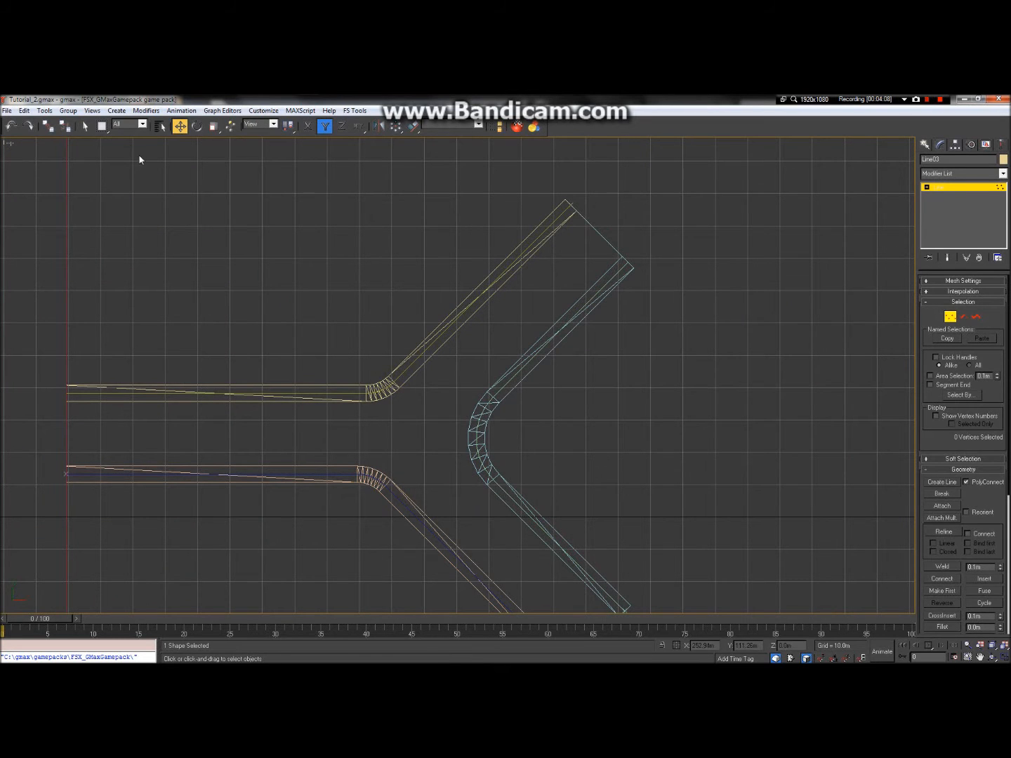
Leave Line03's vertex editing, select the Y junction's upper centreline Y_3 to inspect its bend, and clear the selection.
{"action": "left_click", "coordinate": [85, 126]}
{"action": "left_click", "coordinate": [956, 319]}
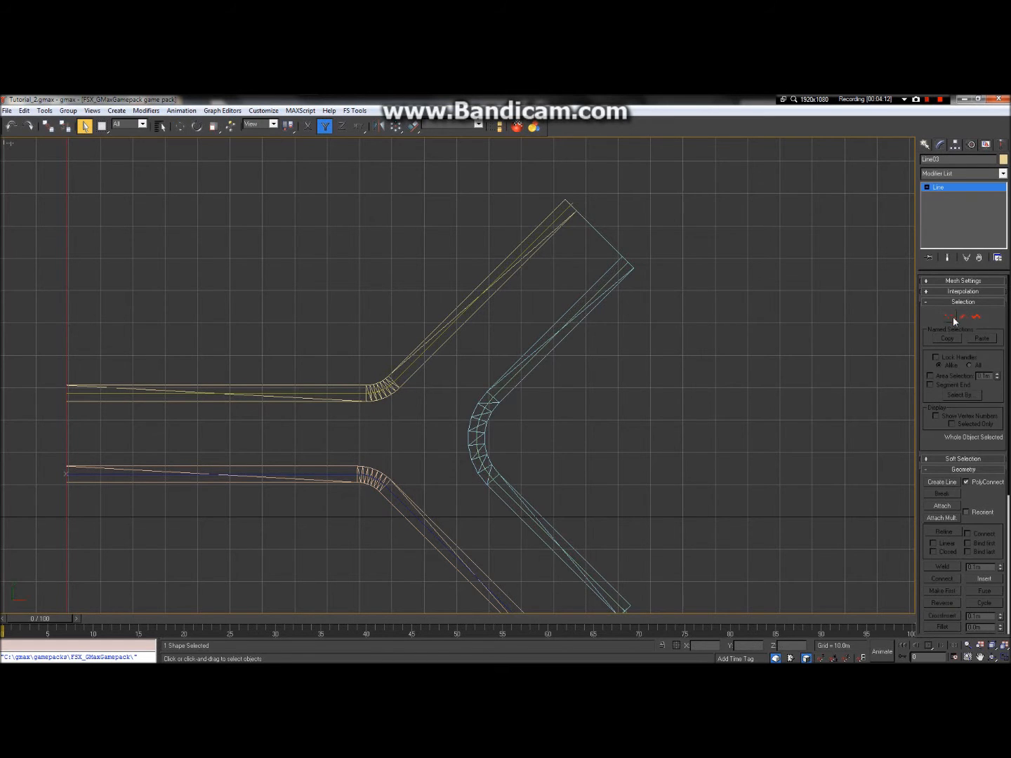
{"action": "left_click", "coordinate": [409, 365]}
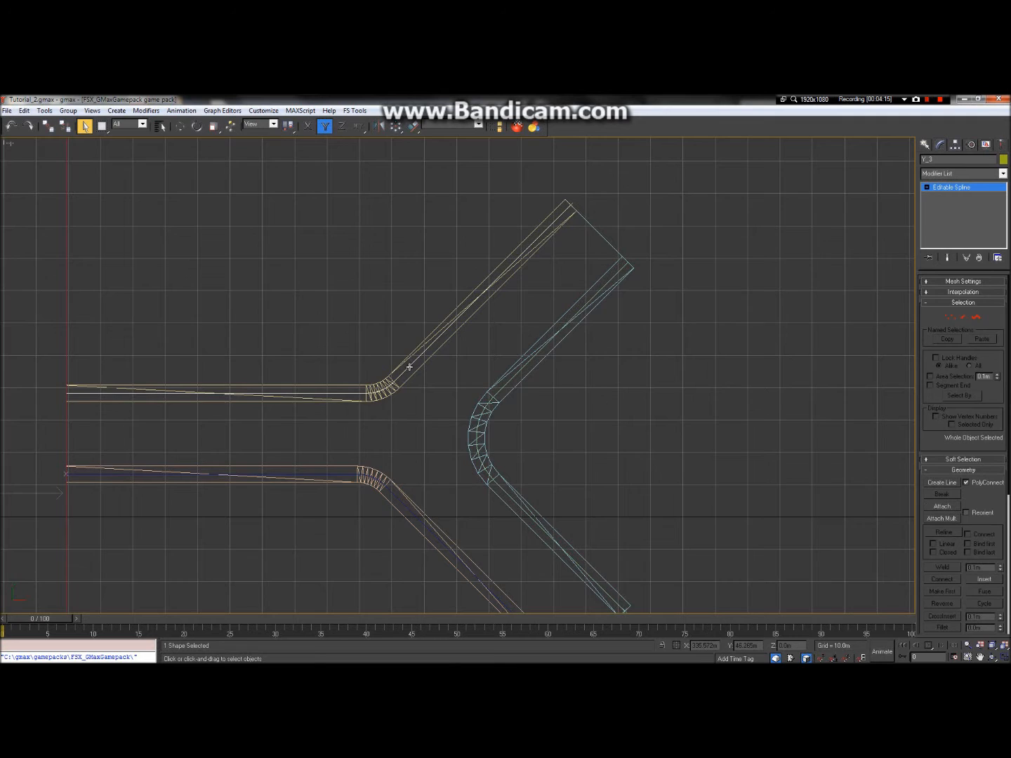
{"action": "scroll", "coordinate": [411, 359], "scroll_direction": "up", "scroll_amount": 5}
{"action": "scroll", "coordinate": [410, 357], "scroll_direction": "down", "scroll_amount": 5}
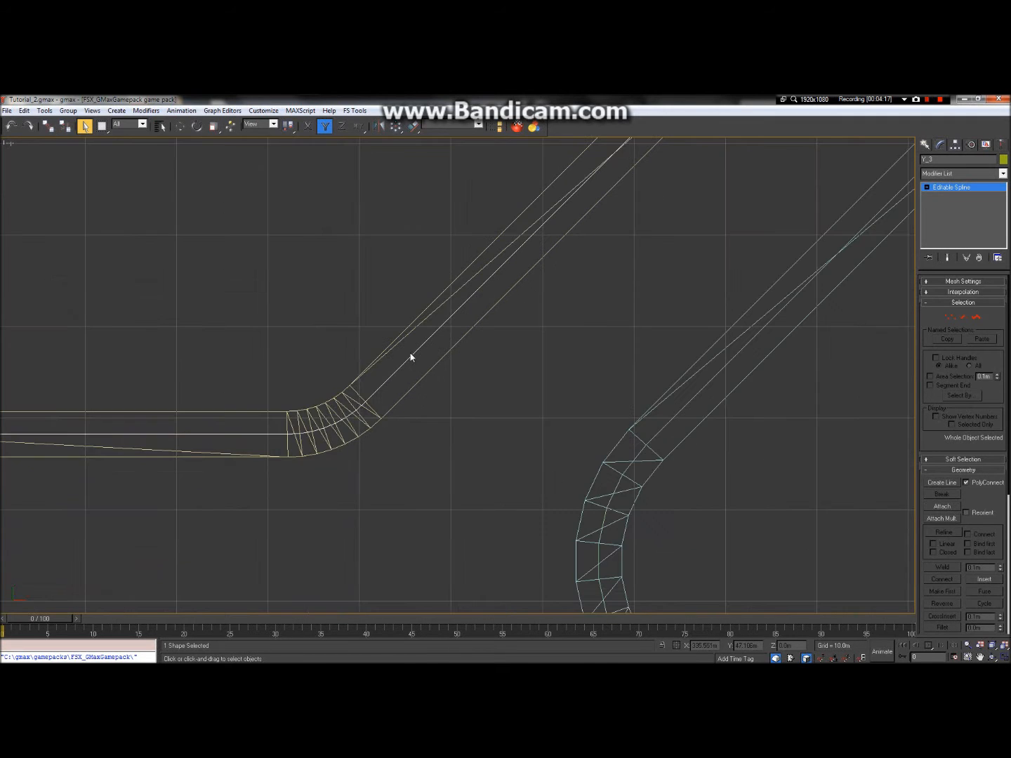
{"action": "scroll", "coordinate": [421, 358], "scroll_direction": "up", "scroll_amount": 2}
{"action": "scroll", "coordinate": [428, 365], "scroll_direction": "down", "scroll_amount": 5}
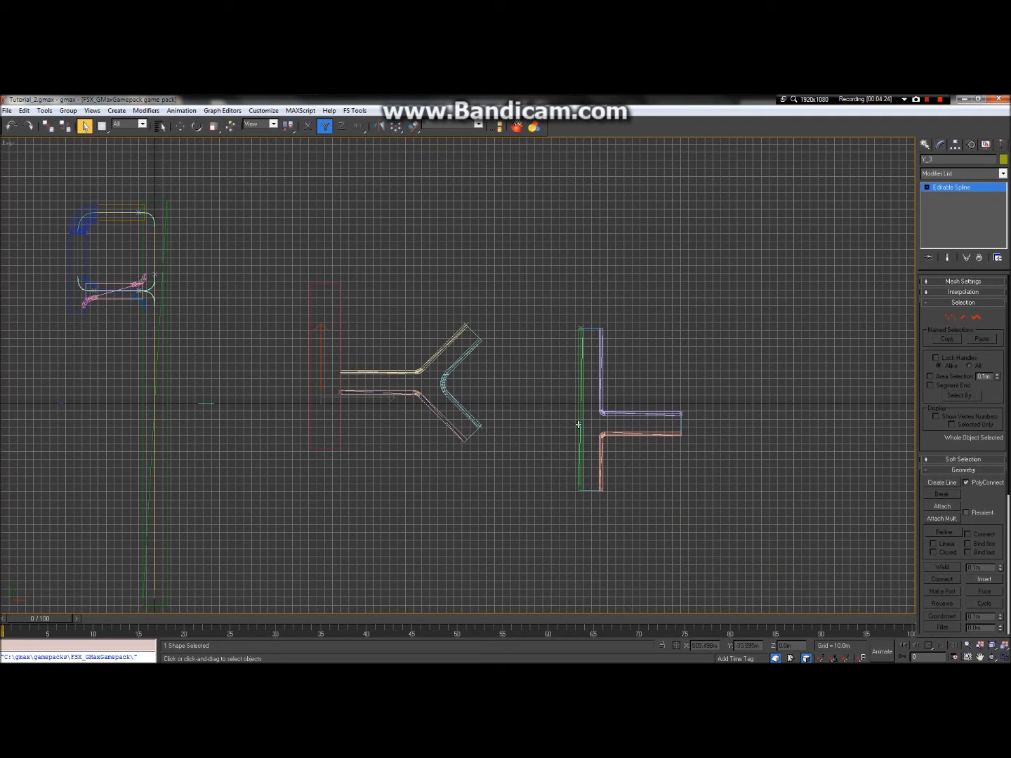
{"action": "left_click", "coordinate": [424, 388]}
{"action": "scroll", "coordinate": [421, 387], "scroll_direction": "up", "scroll_amount": 6}
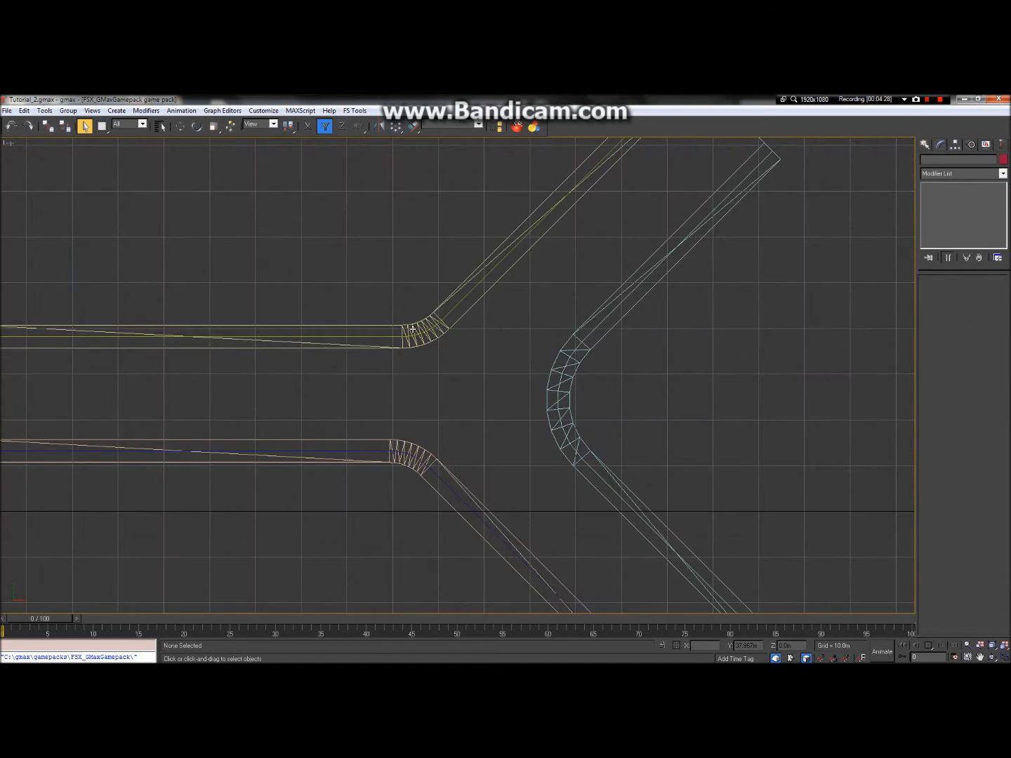
Loft the Line_Temp_01 segment as an instanced shape along the Y junction's upper centreline Y_3.
{"action": "left_click", "coordinate": [364, 377]}
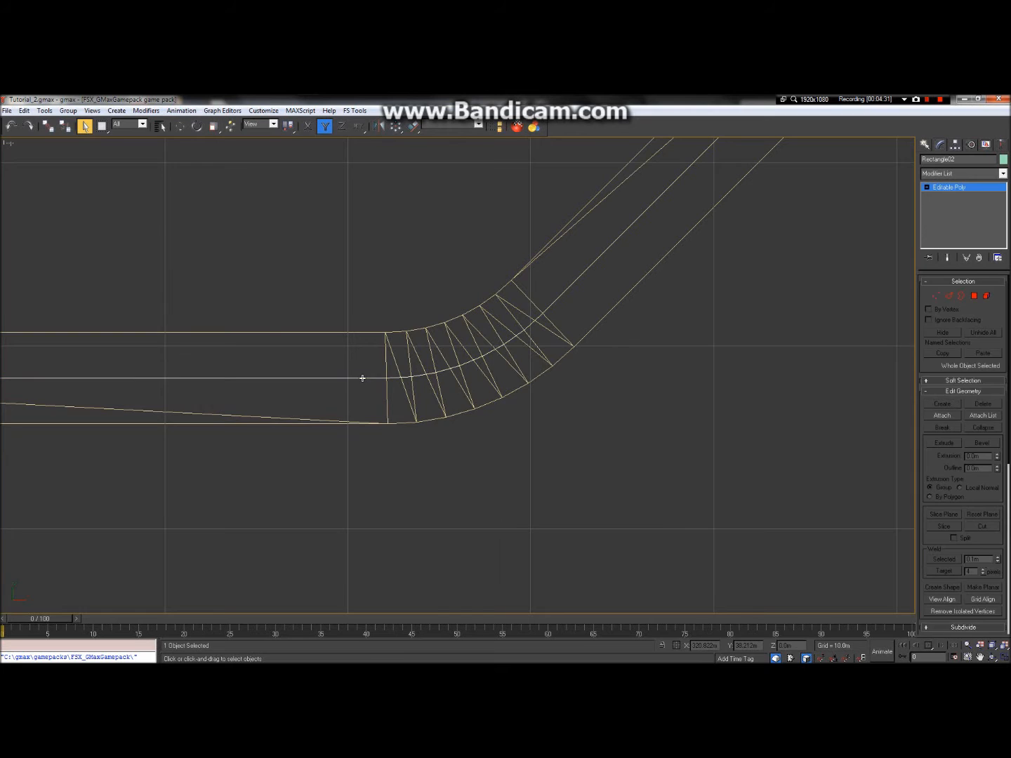
{"action": "scroll", "coordinate": [357, 369], "scroll_direction": "down", "scroll_amount": 4}
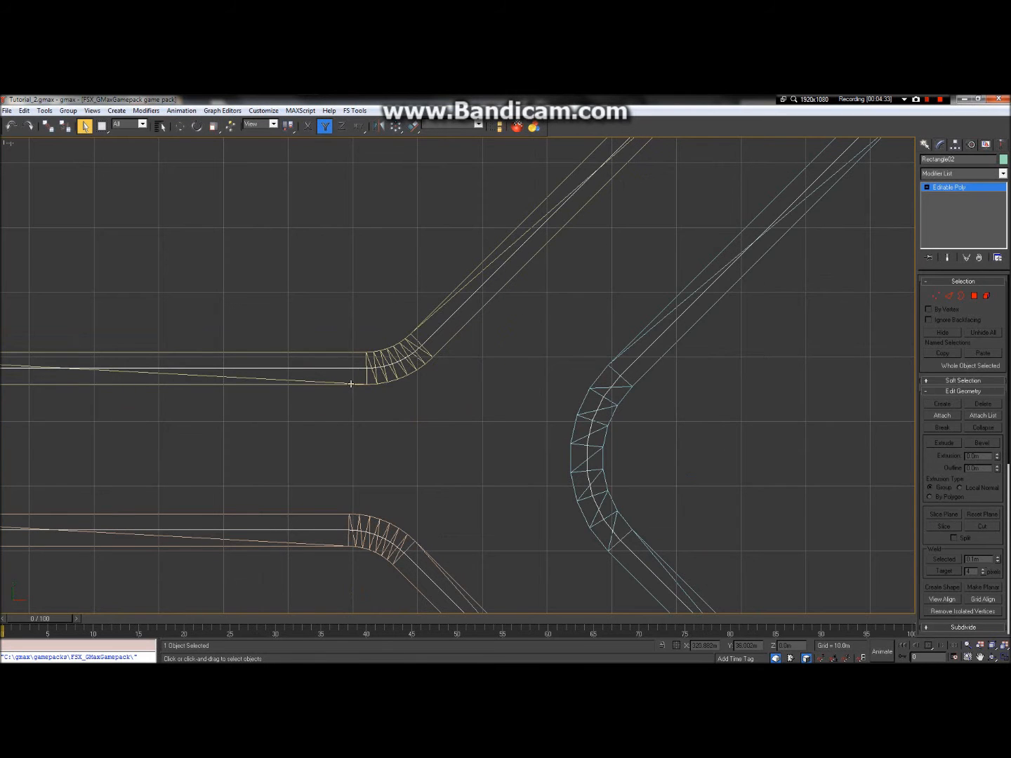
{"action": "scroll", "coordinate": [295, 345], "scroll_direction": "down", "scroll_amount": 5}
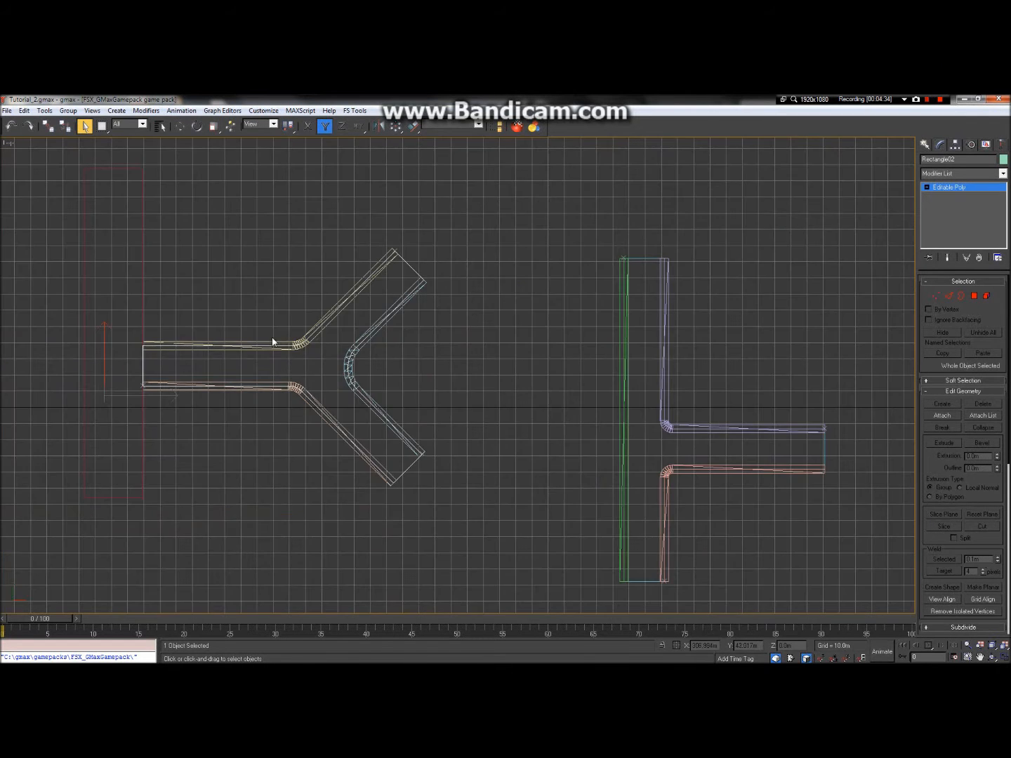
{"action": "scroll", "coordinate": [240, 333], "scroll_direction": "up", "scroll_amount": 5}
{"action": "scroll", "coordinate": [438, 408], "scroll_direction": "down", "scroll_amount": 3}
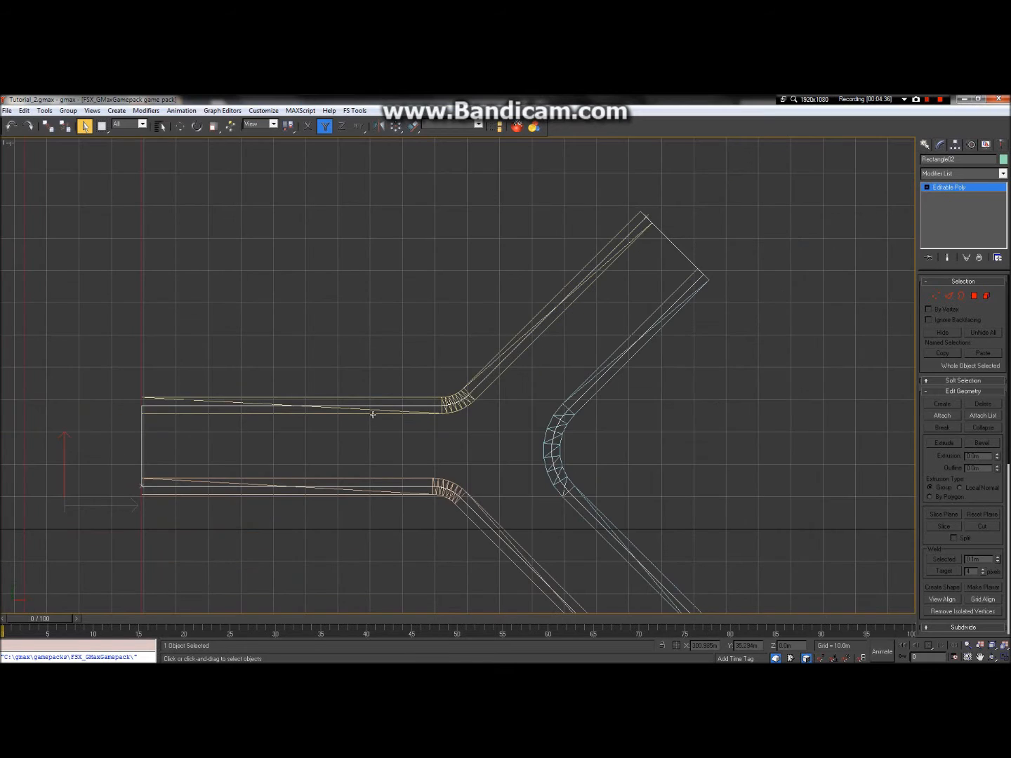
{"action": "left_click", "coordinate": [382, 405]}
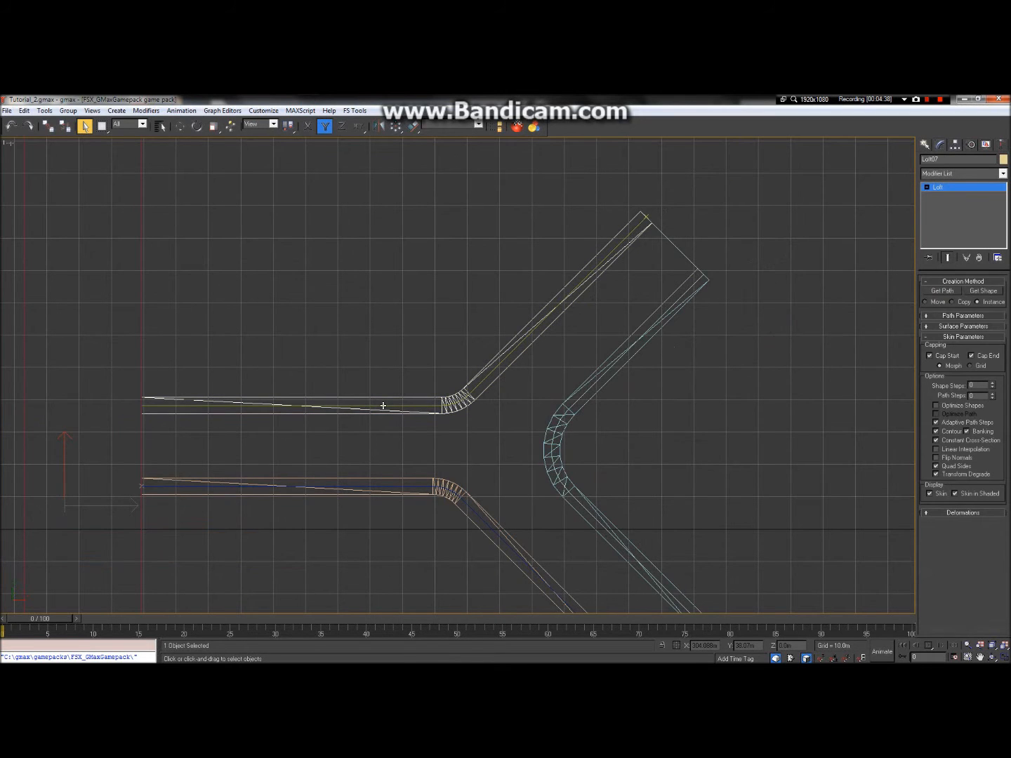
{"action": "left_click", "coordinate": [382, 405]}
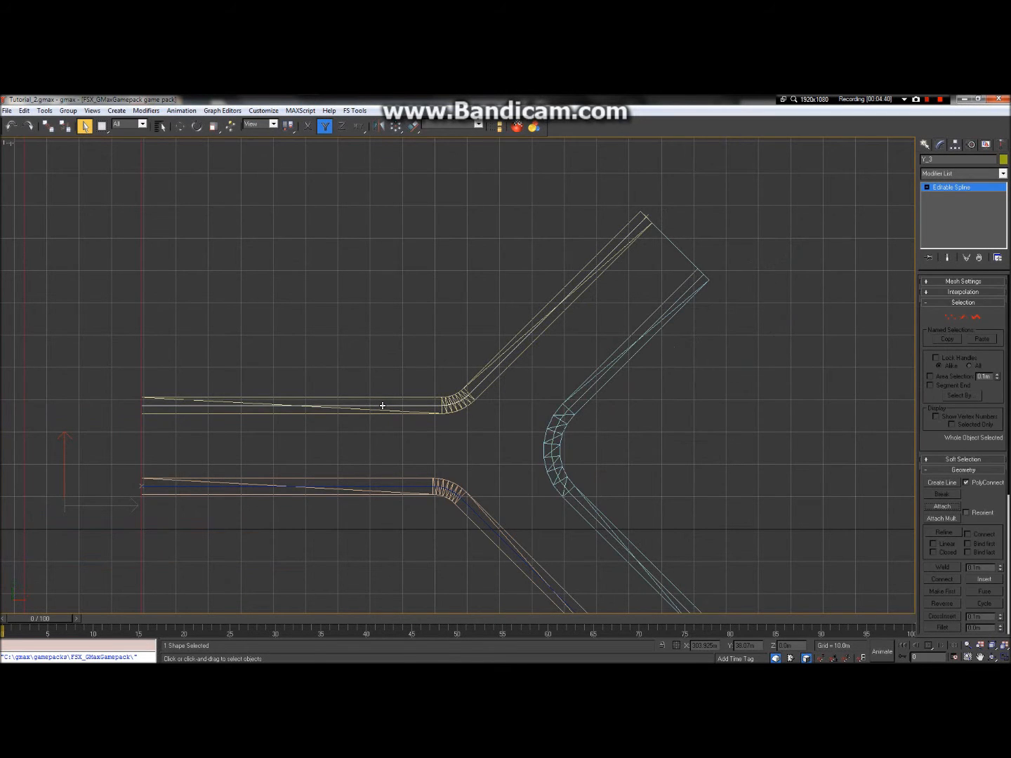
{"action": "left_click", "coordinate": [925, 146]}
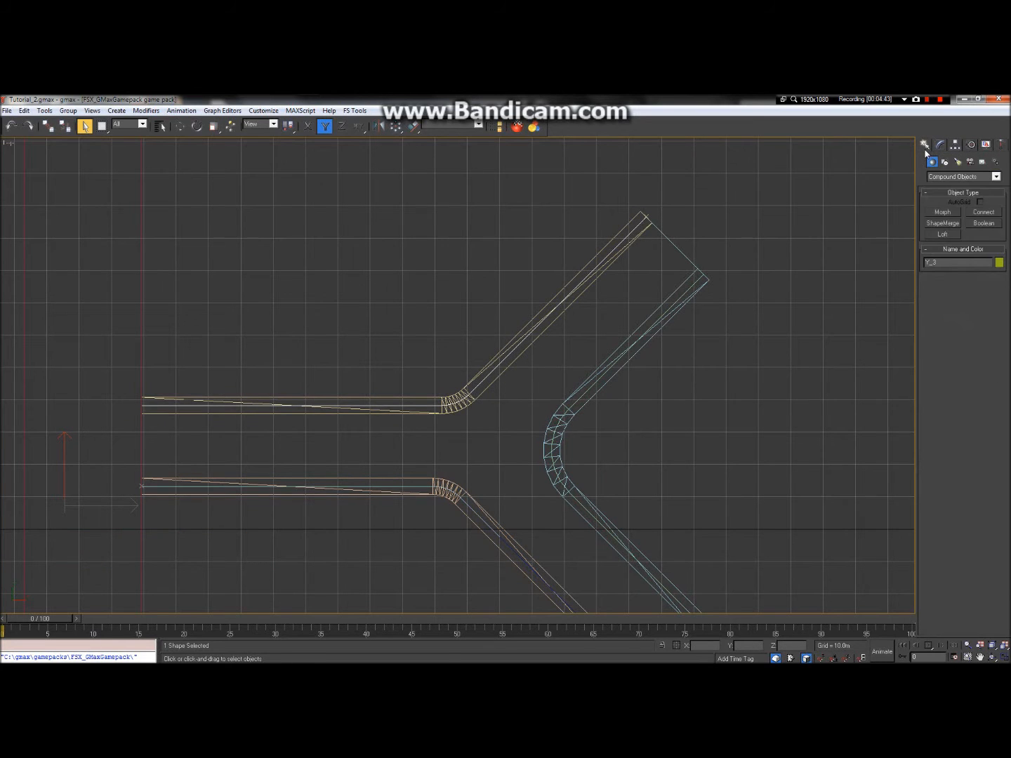
{"action": "left_click", "coordinate": [944, 234]}
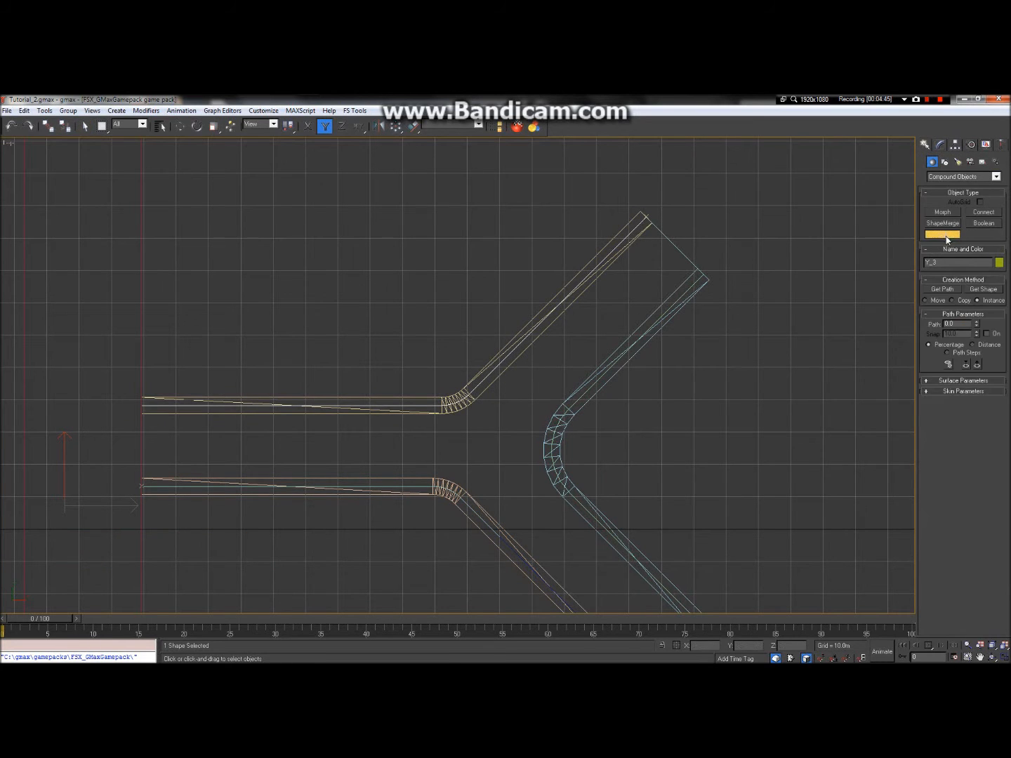
{"action": "left_click", "coordinate": [987, 290]}
{"action": "left_click", "coordinate": [160, 126]}
{"action": "left_click", "coordinate": [443, 376]}
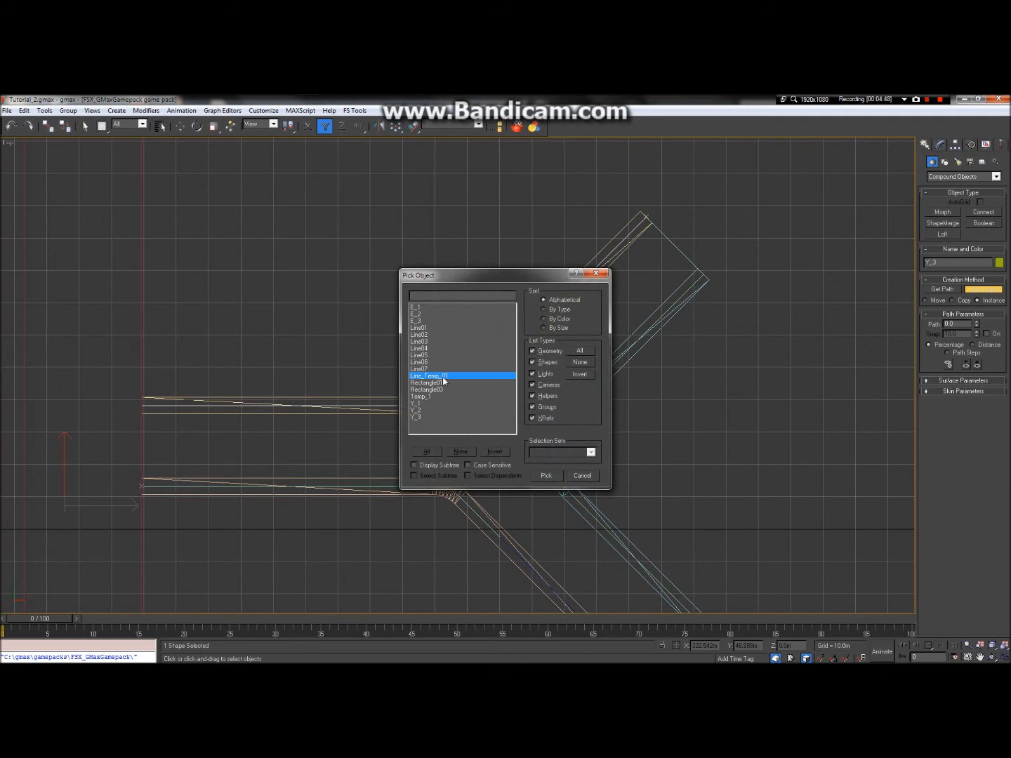
{"action": "double_click", "coordinate": [443, 377]}
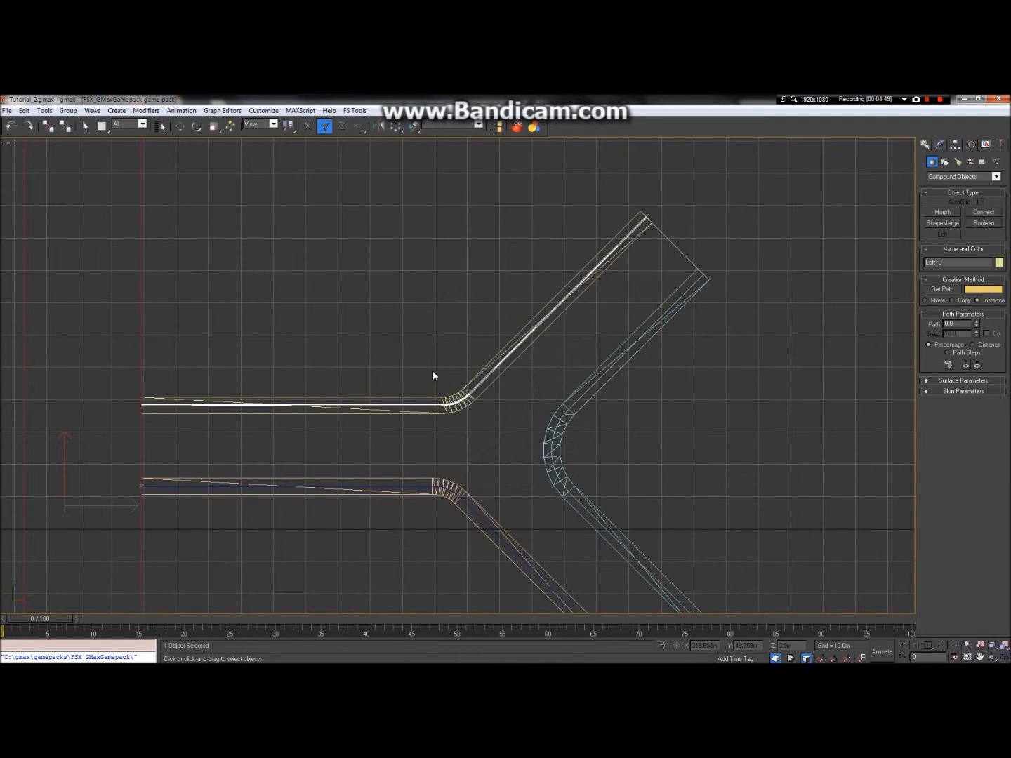
Move the new upper marking loft about 2.5 m down and 1.1 m right, onto the lower edge of the upper branch.
{"action": "left_click", "coordinate": [85, 127]}
{"action": "left_click", "coordinate": [488, 374]}
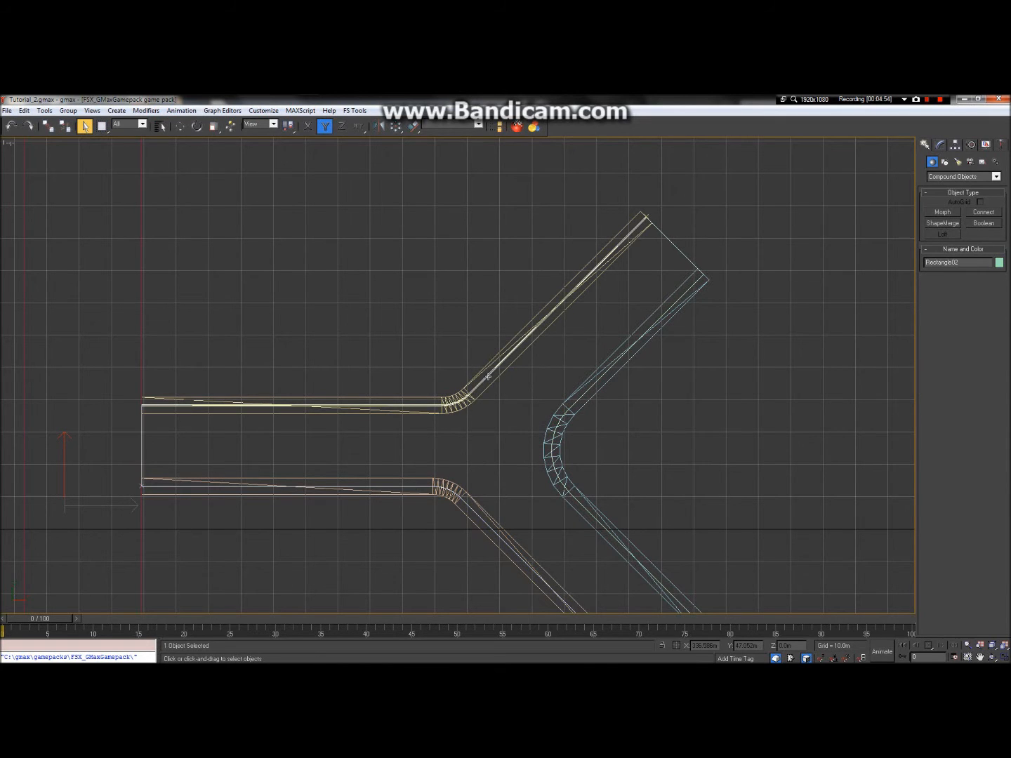
{"action": "left_click", "coordinate": [430, 405]}
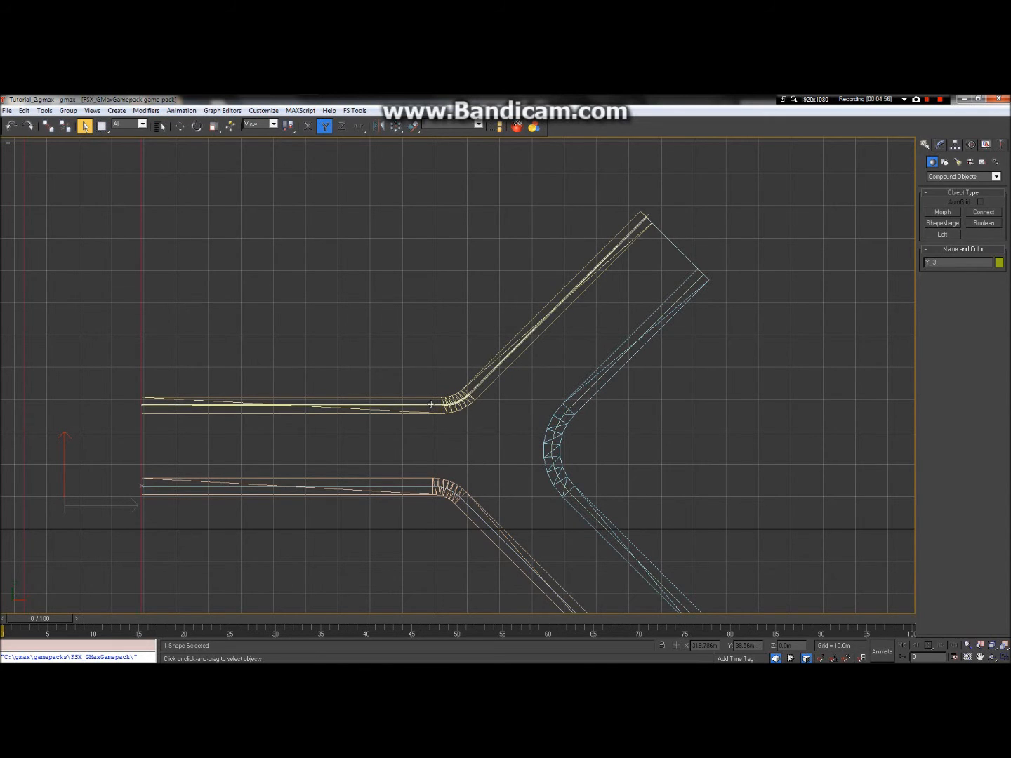
{"action": "left_click", "coordinate": [430, 405]}
{"action": "scroll", "coordinate": [433, 405], "scroll_direction": "up", "scroll_amount": 5}
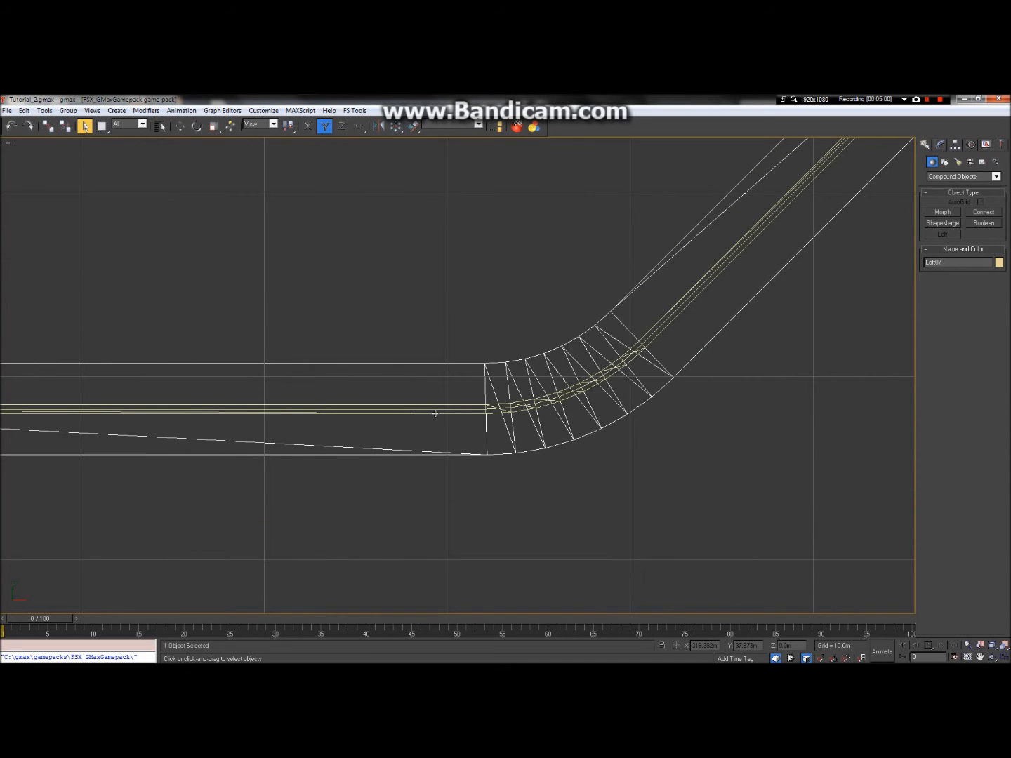
{"action": "left_click", "coordinate": [435, 407]}
{"action": "scroll", "coordinate": [435, 401], "scroll_direction": "down", "scroll_amount": 2}
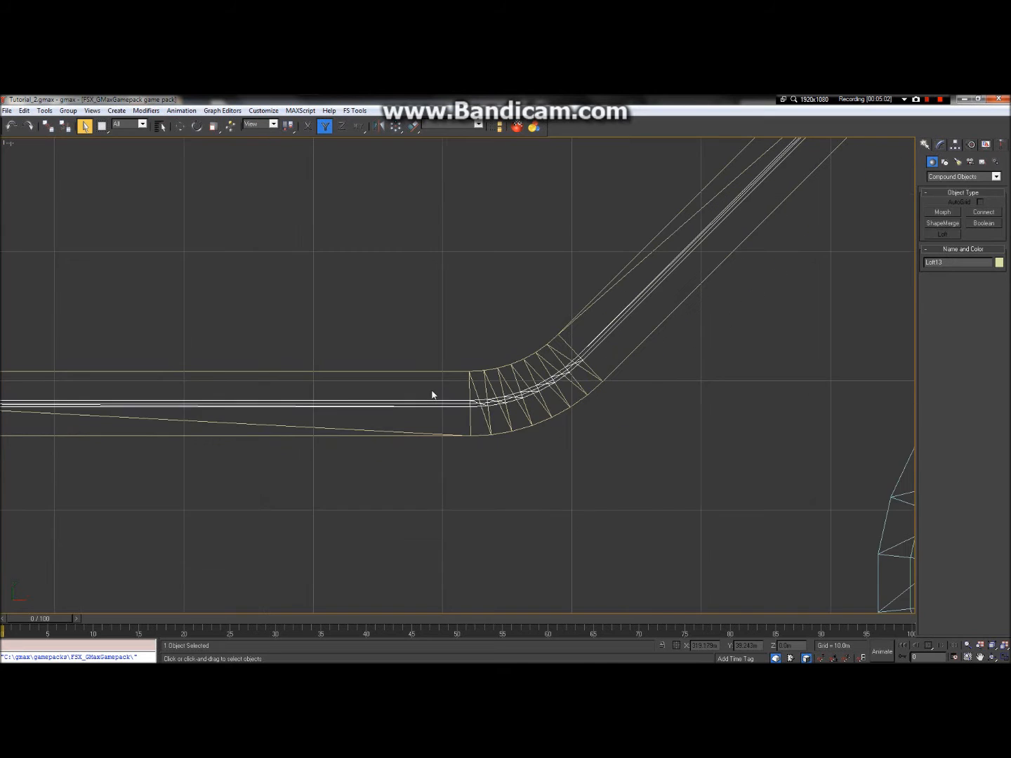
{"action": "left_click", "coordinate": [184, 127]}
{"action": "scroll", "coordinate": [468, 311], "scroll_direction": "down", "scroll_amount": 5}
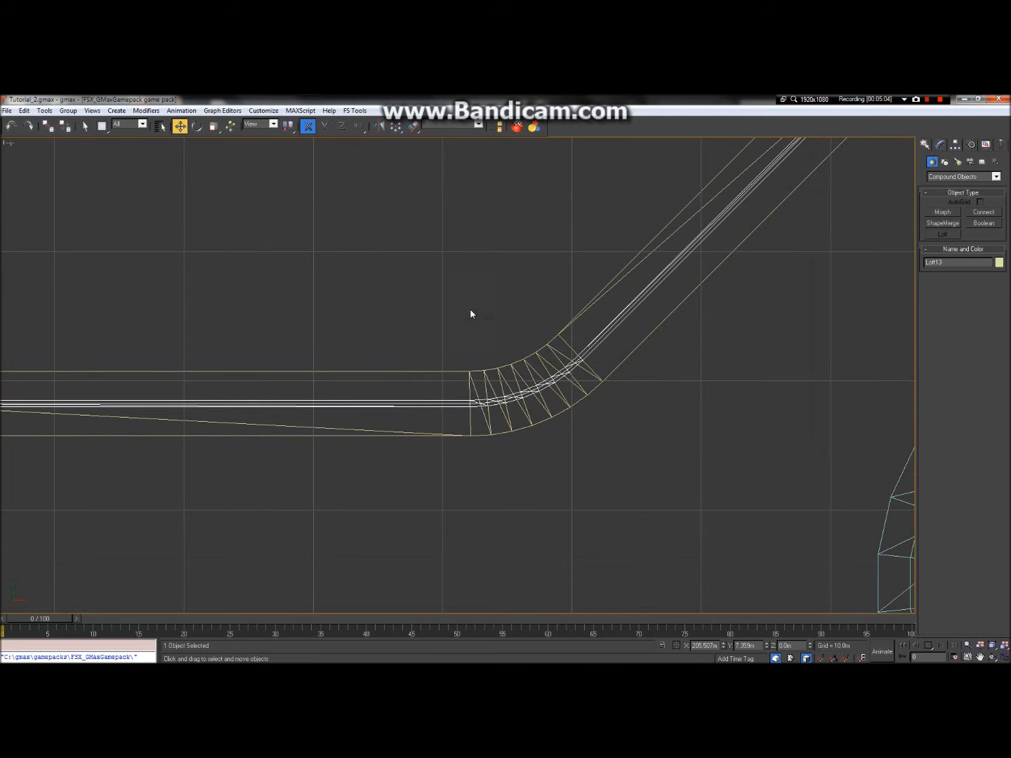
{"action": "scroll", "coordinate": [275, 356], "scroll_direction": "up", "scroll_amount": 4}
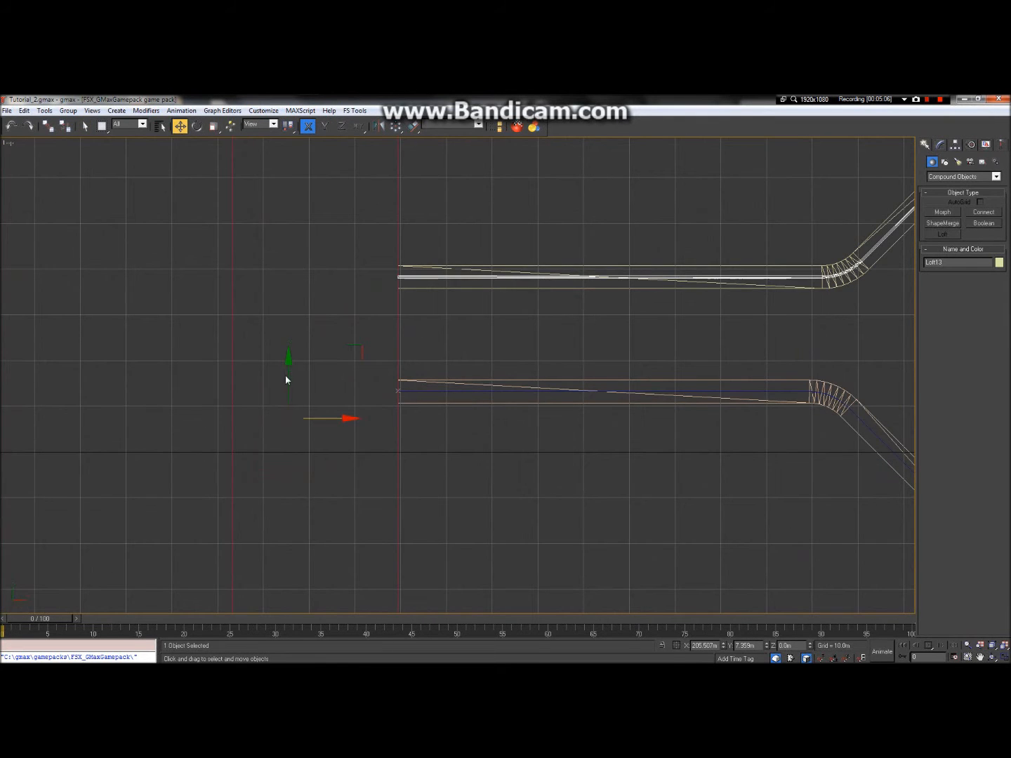
{"action": "left_click_drag", "start_coordinate": [287, 378], "coordinate": [282, 388]}
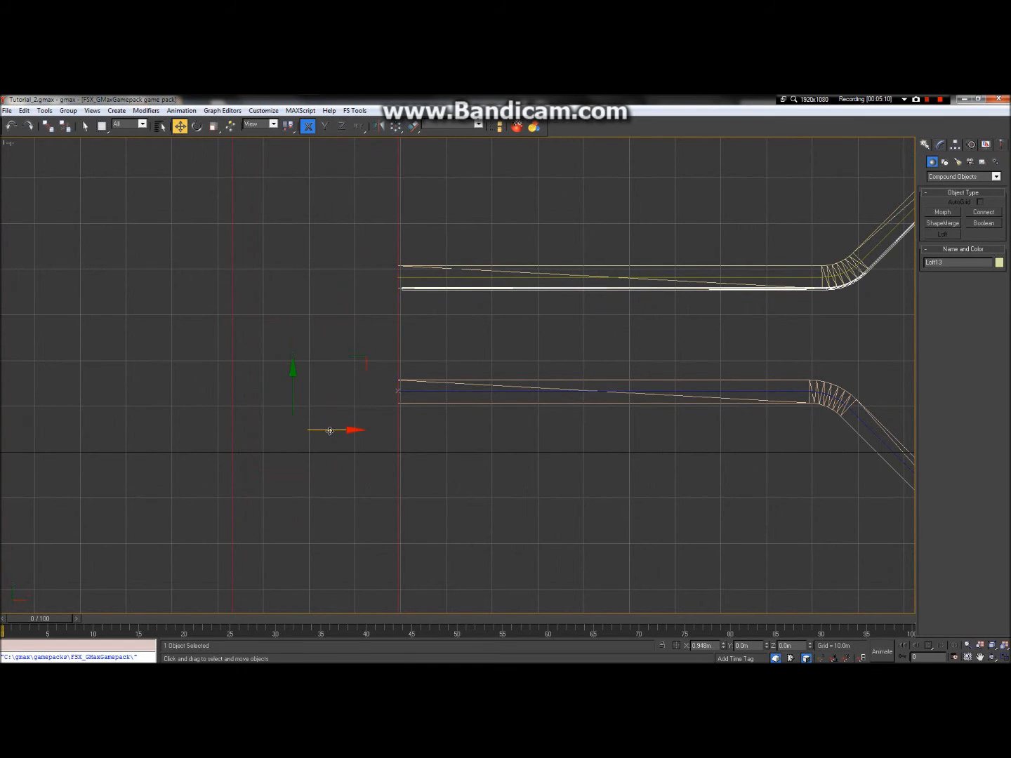
{"action": "scroll", "coordinate": [314, 391], "scroll_direction": "down", "scroll_amount": 2}
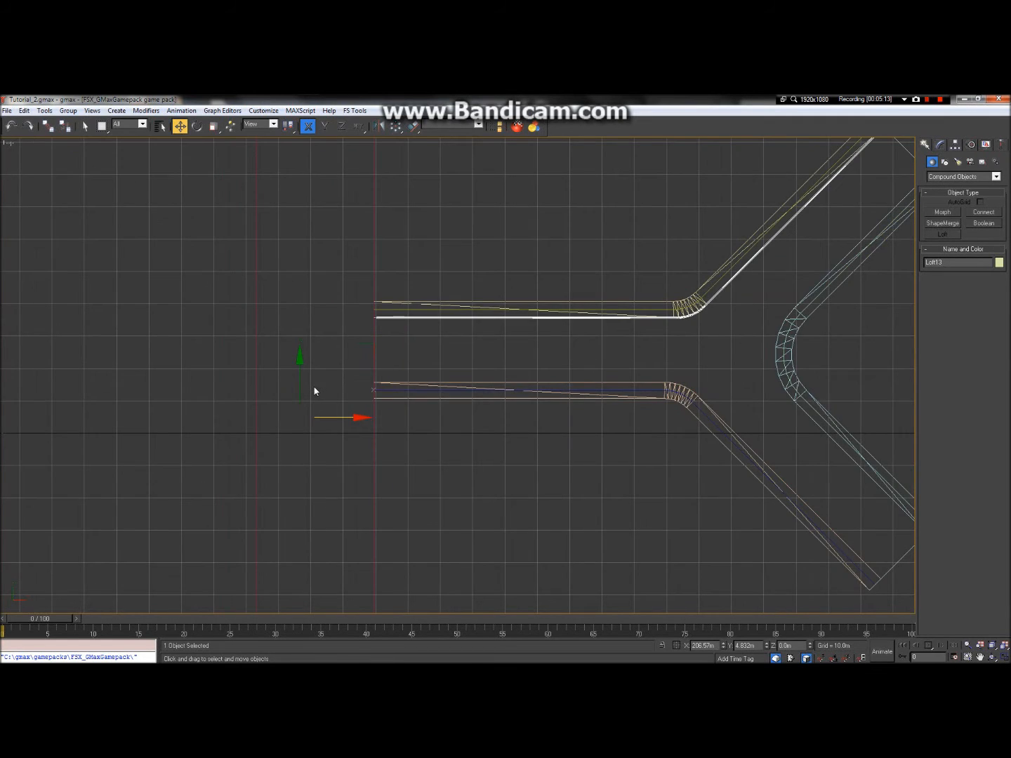
Examine how the moved marking loft follows the upper branch's lower edge along its straight section, bend and diagonal.
{"action": "scroll", "coordinate": [315, 391], "scroll_direction": "down", "scroll_amount": 2}
{"action": "scroll", "coordinate": [604, 237], "scroll_direction": "up", "scroll_amount": 2}
{"action": "scroll", "coordinate": [530, 447], "scroll_direction": "up", "scroll_amount": 4}
{"action": "scroll", "coordinate": [529, 448], "scroll_direction": "down", "scroll_amount": 4}
{"action": "scroll", "coordinate": [338, 414], "scroll_direction": "up", "scroll_amount": 3}
{"action": "scroll", "coordinate": [461, 348], "scroll_direction": "down", "scroll_amount": 3}
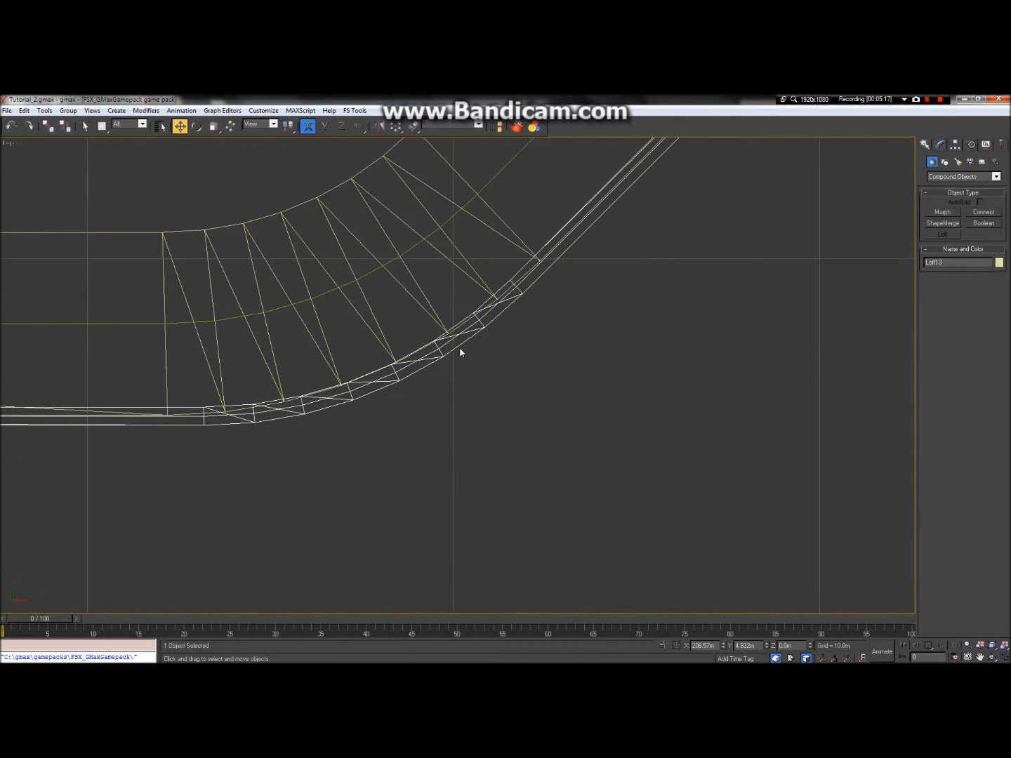
{"action": "scroll", "coordinate": [267, 365], "scroll_direction": "down", "scroll_amount": 1}
{"action": "scroll", "coordinate": [260, 380], "scroll_direction": "down", "scroll_amount": 2}
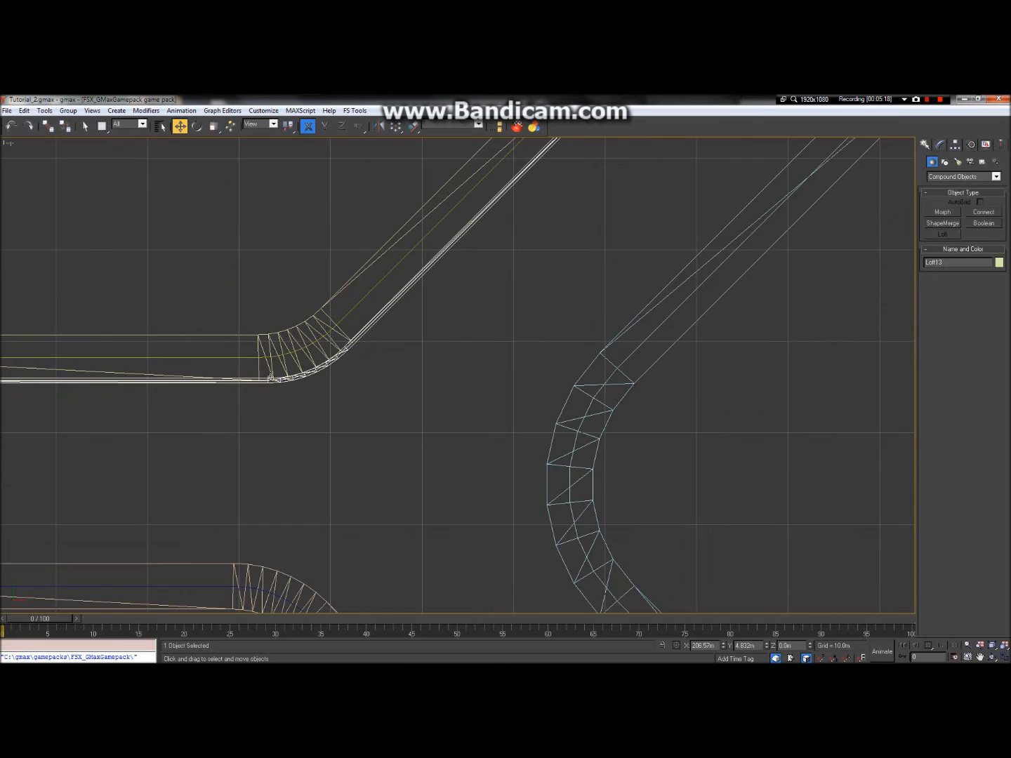
{"action": "scroll", "coordinate": [281, 376], "scroll_direction": "up", "scroll_amount": 5}
{"action": "scroll", "coordinate": [324, 440], "scroll_direction": "up", "scroll_amount": 4}
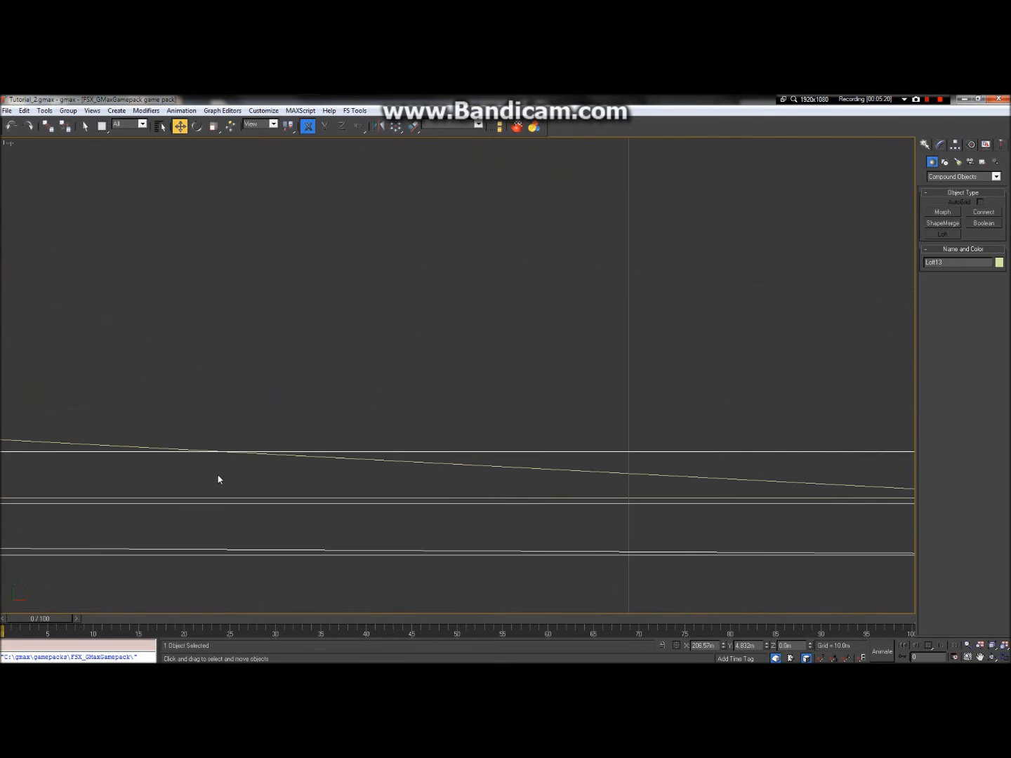
{"action": "scroll", "coordinate": [253, 471], "scroll_direction": "down", "scroll_amount": 4}
{"action": "scroll", "coordinate": [301, 464], "scroll_direction": "down", "scroll_amount": 3}
{"action": "scroll", "coordinate": [690, 364], "scroll_direction": "up", "scroll_amount": 5}
{"action": "scroll", "coordinate": [818, 354], "scroll_direction": "down", "scroll_amount": 5}
{"action": "scroll", "coordinate": [845, 255], "scroll_direction": "up", "scroll_amount": 4}
{"action": "scroll", "coordinate": [843, 255], "scroll_direction": "down", "scroll_amount": 3}
{"action": "scroll", "coordinate": [828, 268], "scroll_direction": "up", "scroll_amount": 1}
{"action": "scroll", "coordinate": [578, 323], "scroll_direction": "down", "scroll_amount": 3}
{"action": "scroll", "coordinate": [706, 229], "scroll_direction": "down", "scroll_amount": 1}
{"action": "scroll", "coordinate": [768, 188], "scroll_direction": "up", "scroll_amount": 5}
{"action": "scroll", "coordinate": [768, 188], "scroll_direction": "down", "scroll_amount": 5}
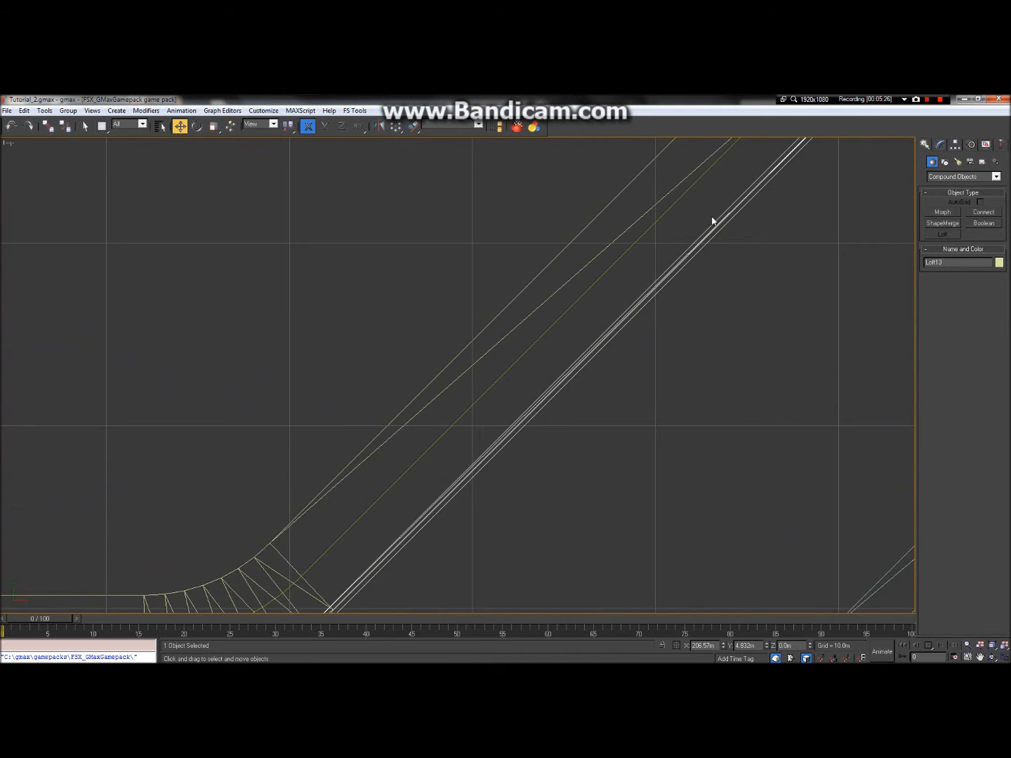
{"action": "scroll", "coordinate": [416, 299], "scroll_direction": "up", "scroll_amount": 6}
{"action": "scroll", "coordinate": [415, 301], "scroll_direction": "down", "scroll_amount": 5}
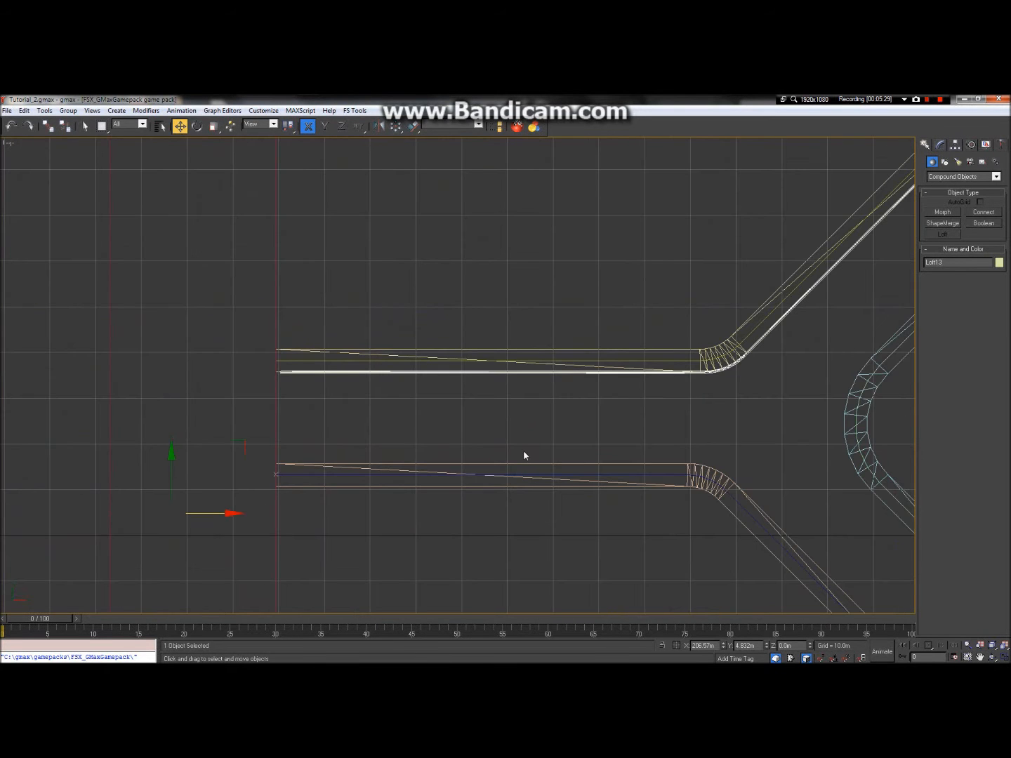
Select the Y junction's lower centreline Y_2 and compare the bends of the upper and lower branches.
{"action": "left_click", "coordinate": [526, 474]}
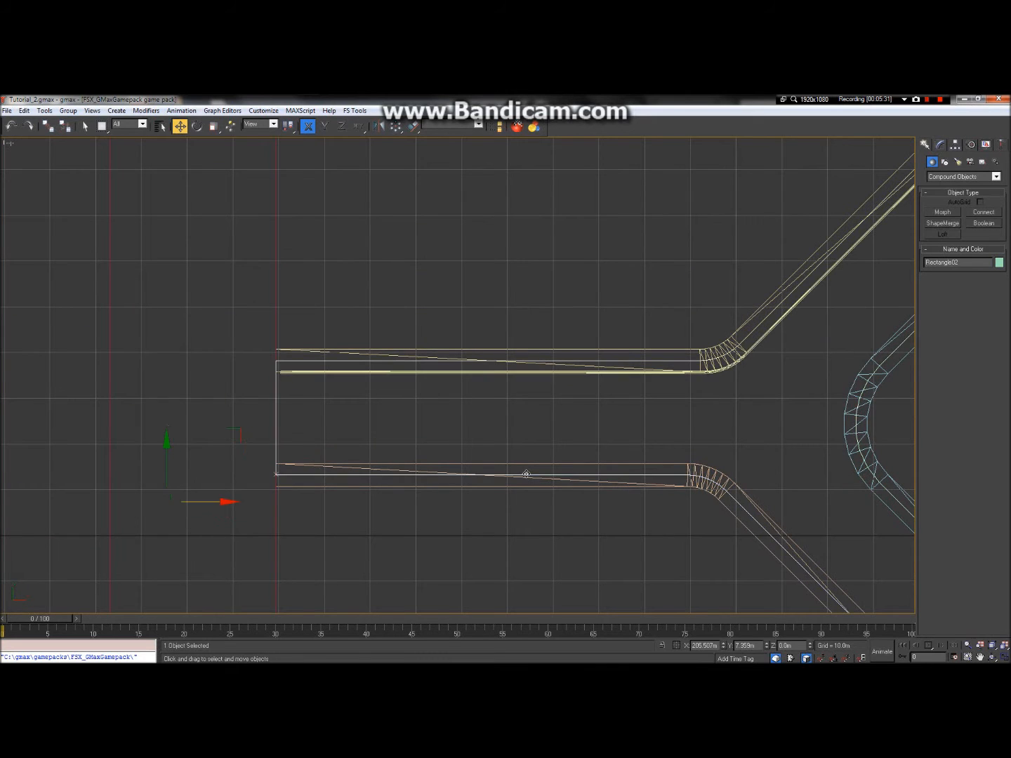
{"action": "left_click", "coordinate": [315, 475]}
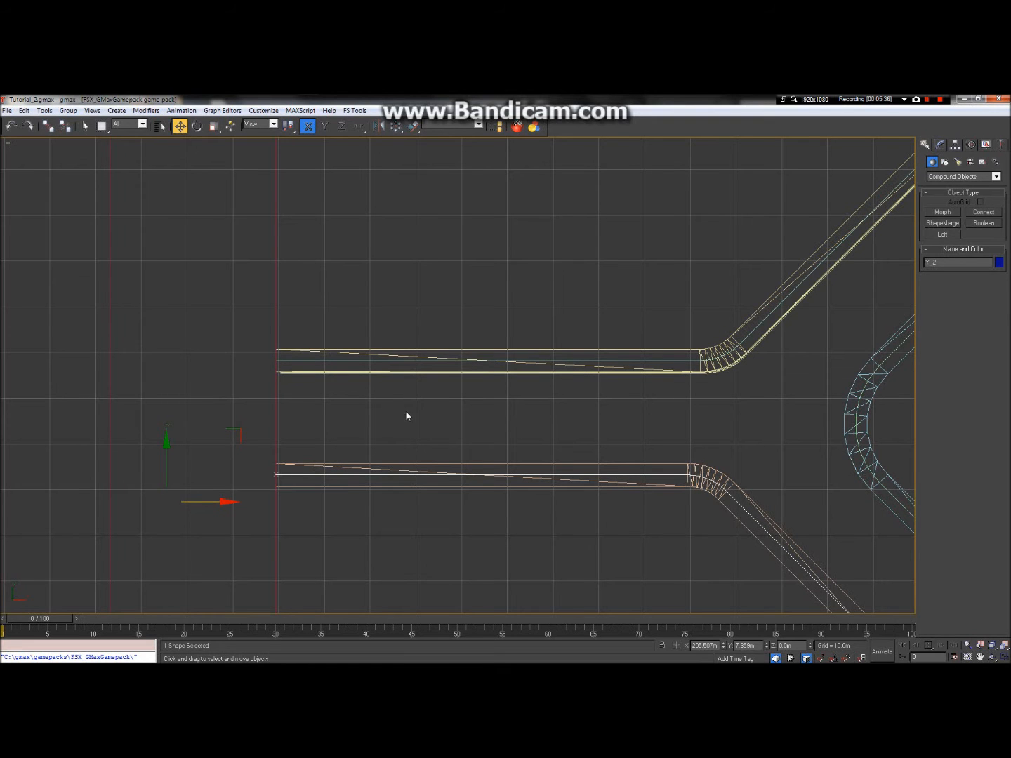
{"action": "scroll", "coordinate": [440, 507], "scroll_direction": "down", "scroll_amount": 3}
{"action": "scroll", "coordinate": [523, 541], "scroll_direction": "up", "scroll_amount": 5}
{"action": "scroll", "coordinate": [523, 541], "scroll_direction": "down", "scroll_amount": 3}
{"action": "scroll", "coordinate": [540, 497], "scroll_direction": "up", "scroll_amount": 3}
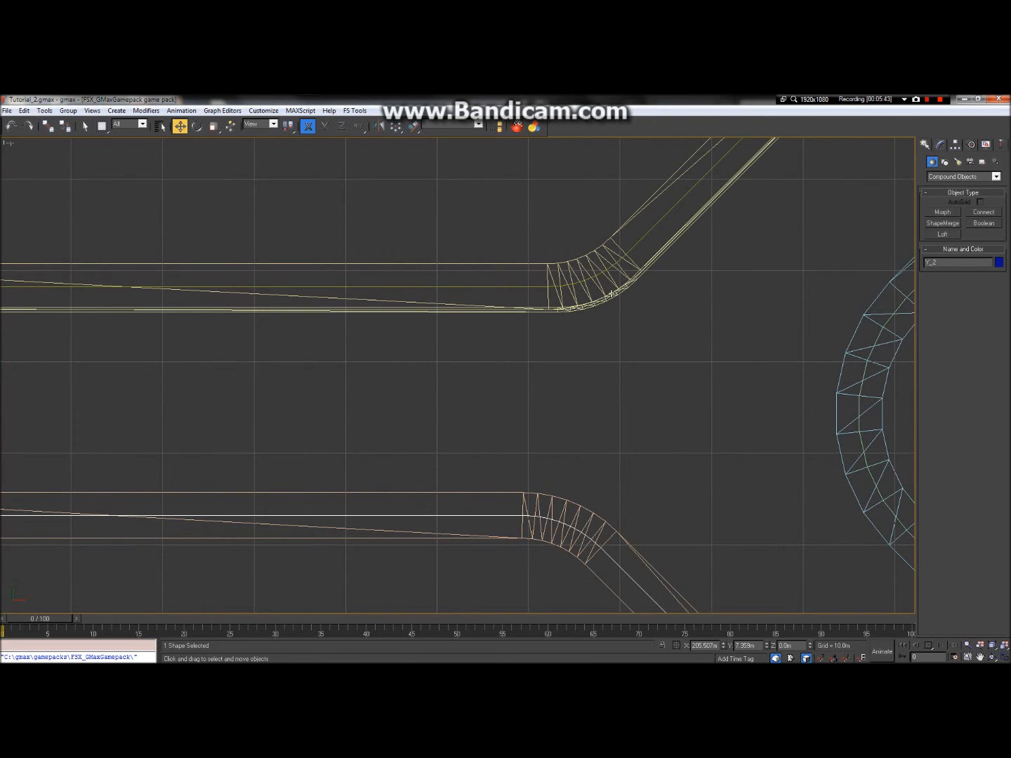
{"action": "scroll", "coordinate": [492, 435], "scroll_direction": "up", "scroll_amount": 3}
{"action": "scroll", "coordinate": [548, 484], "scroll_direction": "down", "scroll_amount": 3}
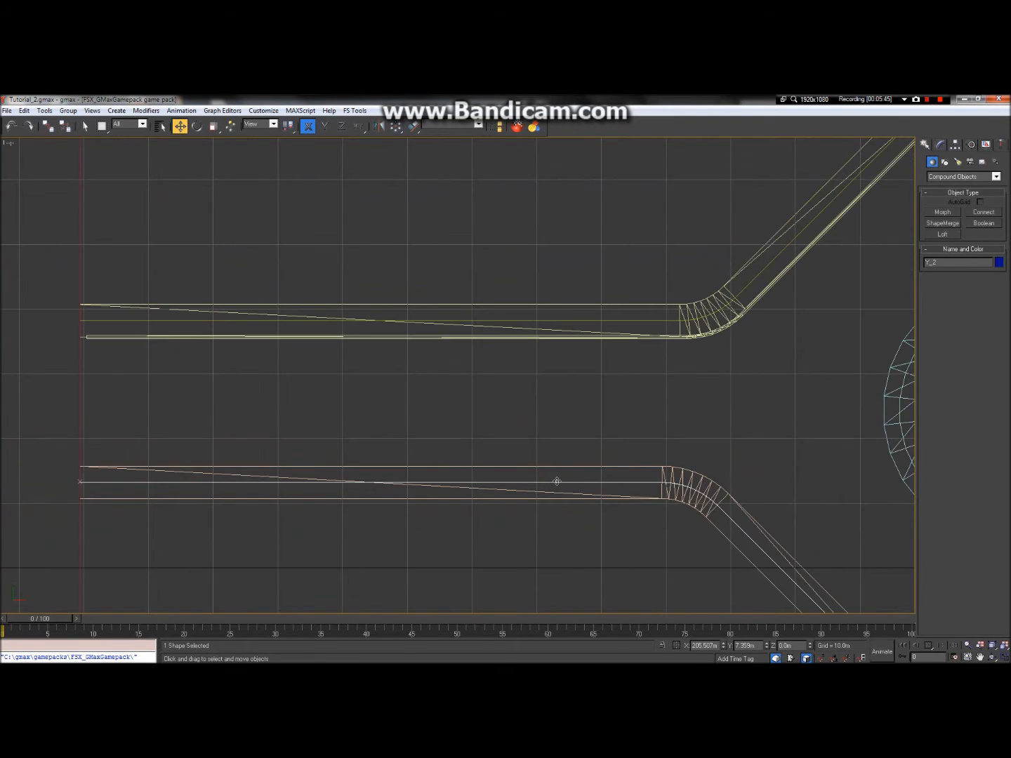
{"action": "scroll", "coordinate": [557, 481], "scroll_direction": "down", "scroll_amount": 3}
{"action": "scroll", "coordinate": [558, 482], "scroll_direction": "up", "scroll_amount": 3}
{"action": "scroll", "coordinate": [578, 481], "scroll_direction": "down", "scroll_amount": 3}
{"action": "scroll", "coordinate": [583, 479], "scroll_direction": "up", "scroll_amount": 3}
{"action": "scroll", "coordinate": [584, 478], "scroll_direction": "down", "scroll_amount": 4}
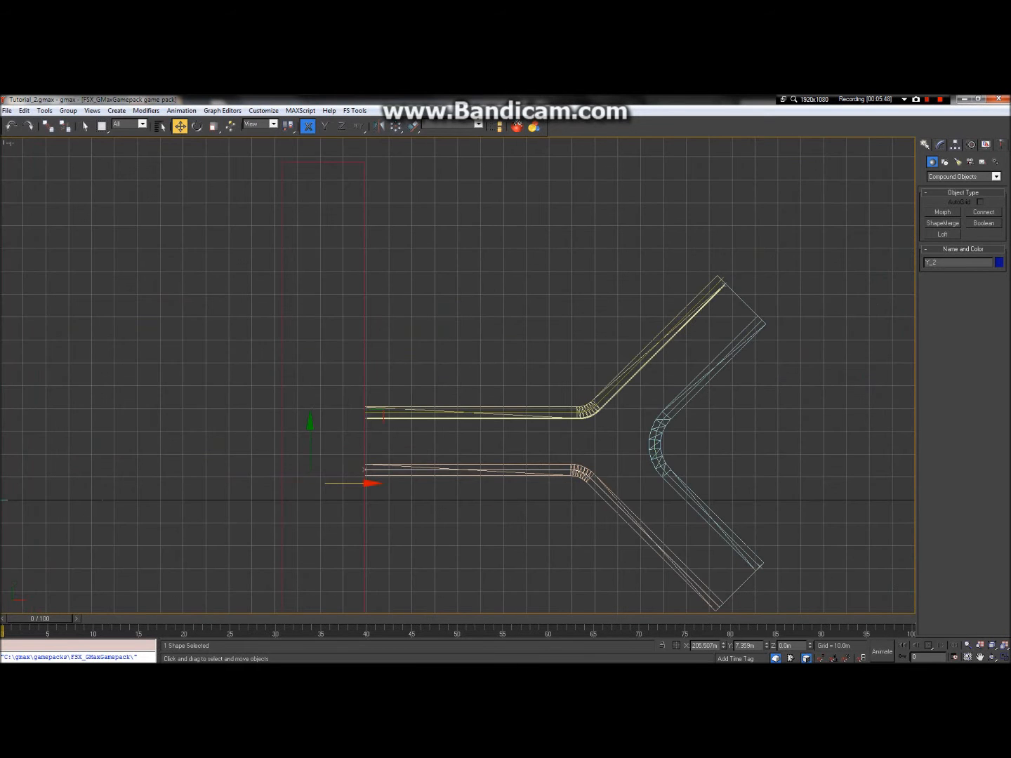
Loft the Line_Temp_01 segment as an instanced shape along the lower centreline Y_2.
{"action": "left_click", "coordinate": [942, 234]}
{"action": "left_click", "coordinate": [982, 288]}
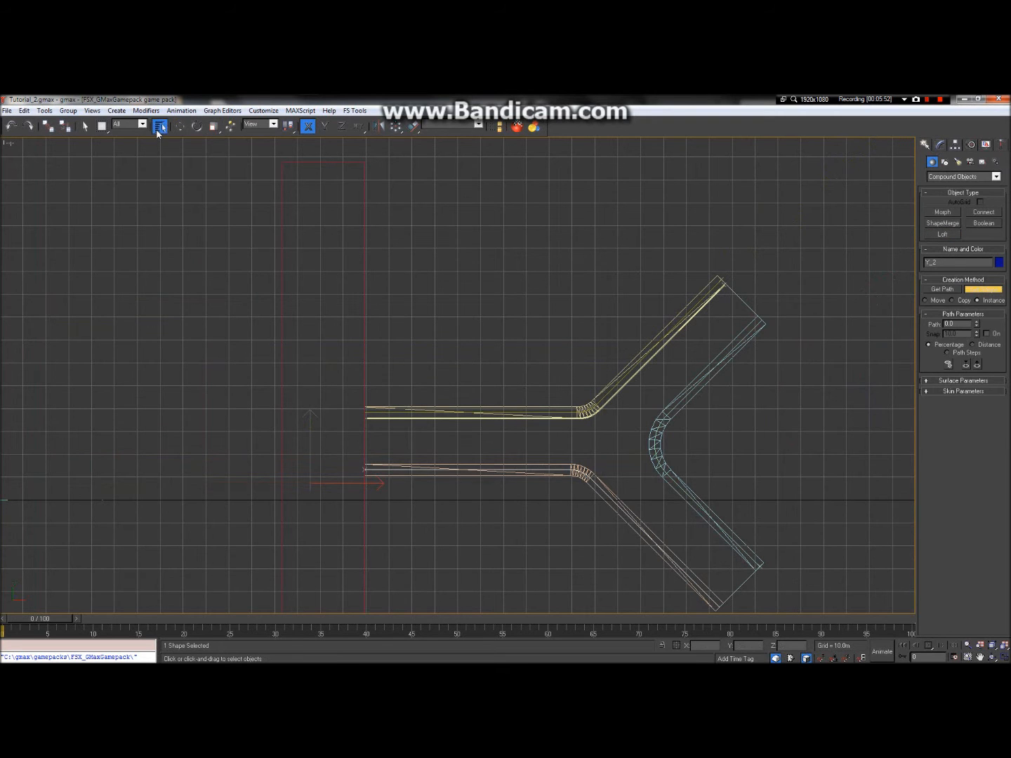
{"action": "left_click", "coordinate": [159, 128]}
{"action": "left_click", "coordinate": [453, 371]}
{"action": "left_click", "coordinate": [455, 378]}
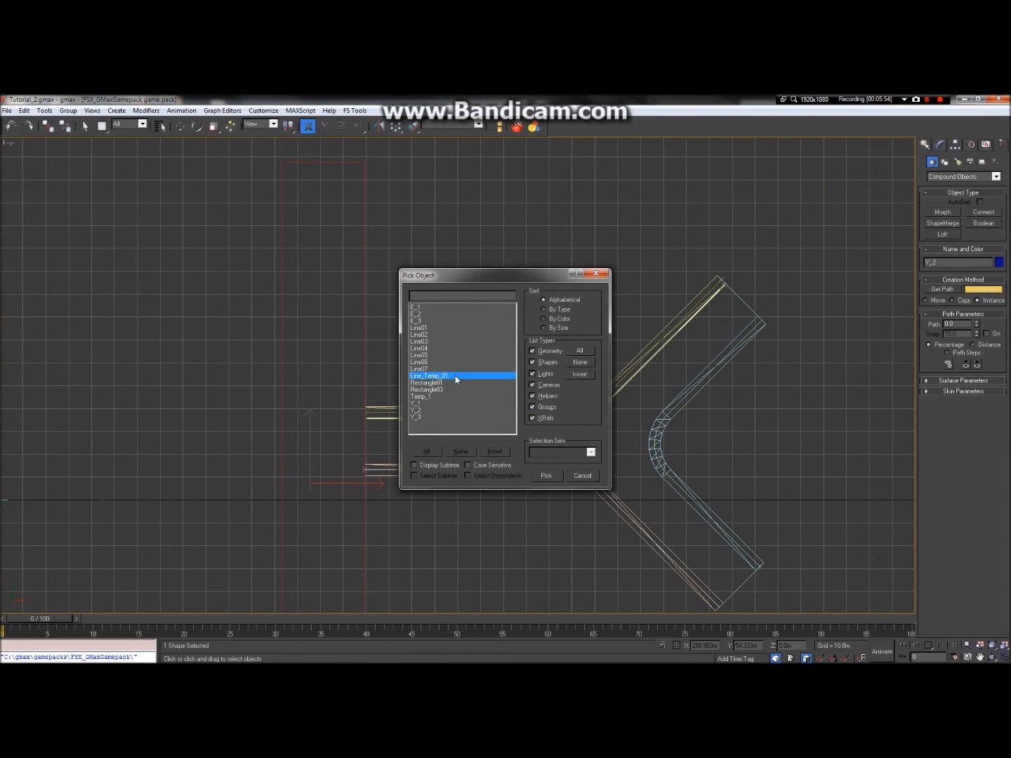
{"action": "double_click", "coordinate": [456, 377]}
Move the new lower marking loft about 2.5 m up and 0.9 m right, onto the upper edge of the lower branch.
{"action": "scroll", "coordinate": [605, 470], "scroll_direction": "up", "scroll_amount": 4}
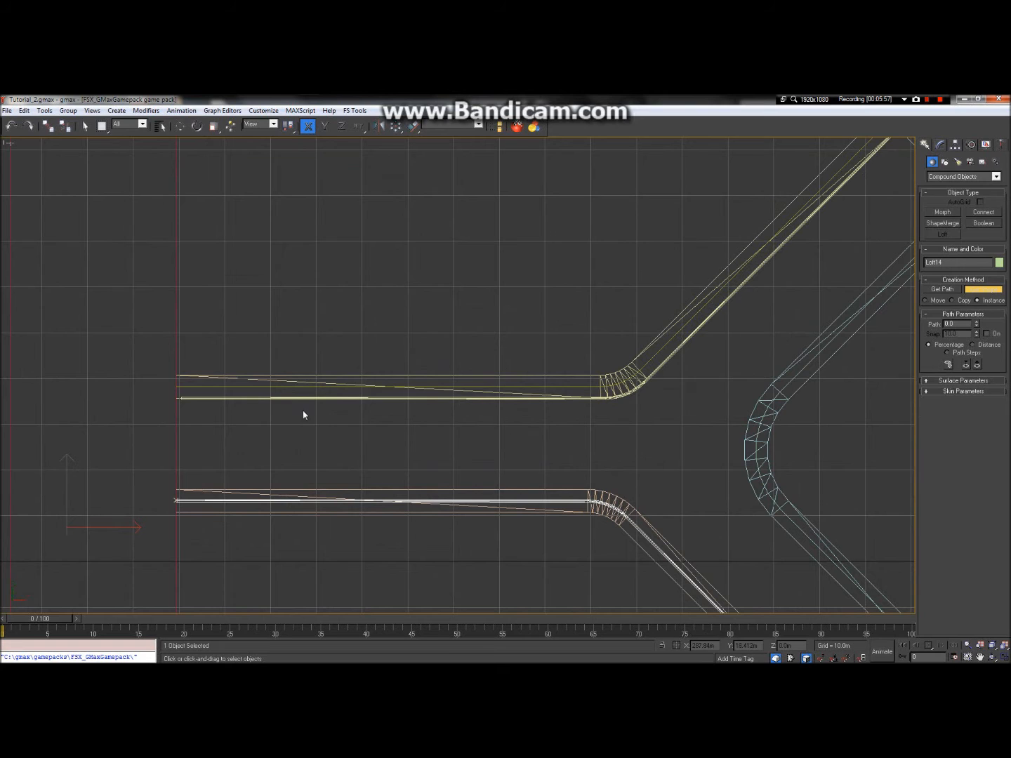
{"action": "left_click", "coordinate": [179, 127]}
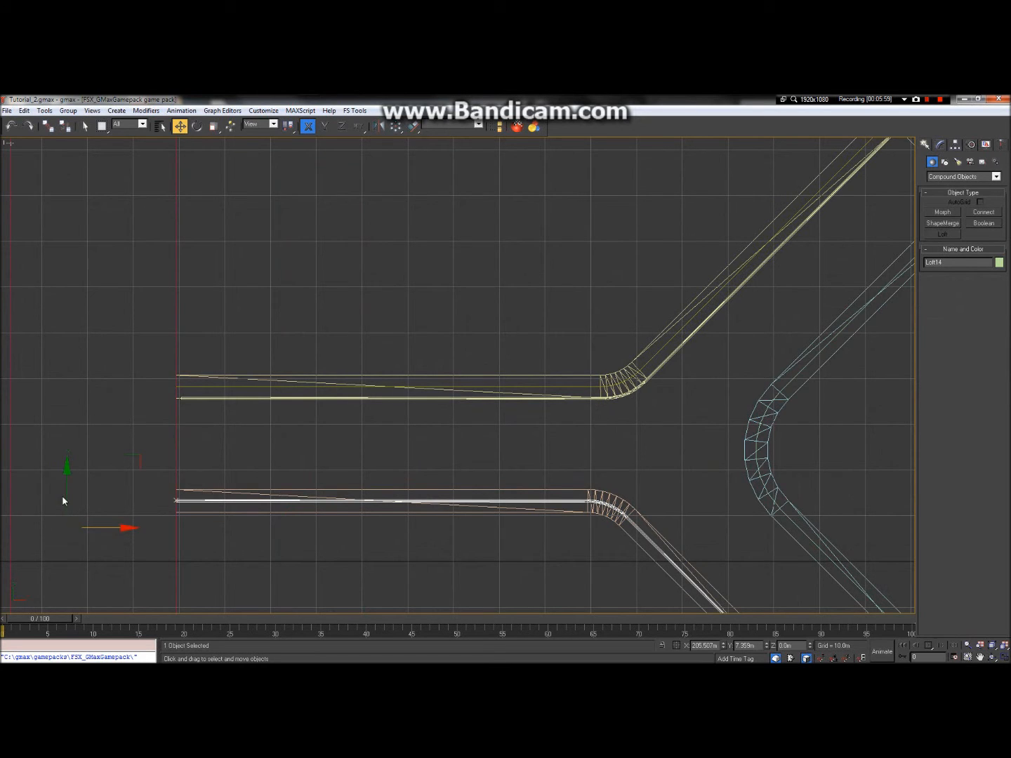
{"action": "left_click_drag", "start_coordinate": [67, 492], "coordinate": [89, 515]}
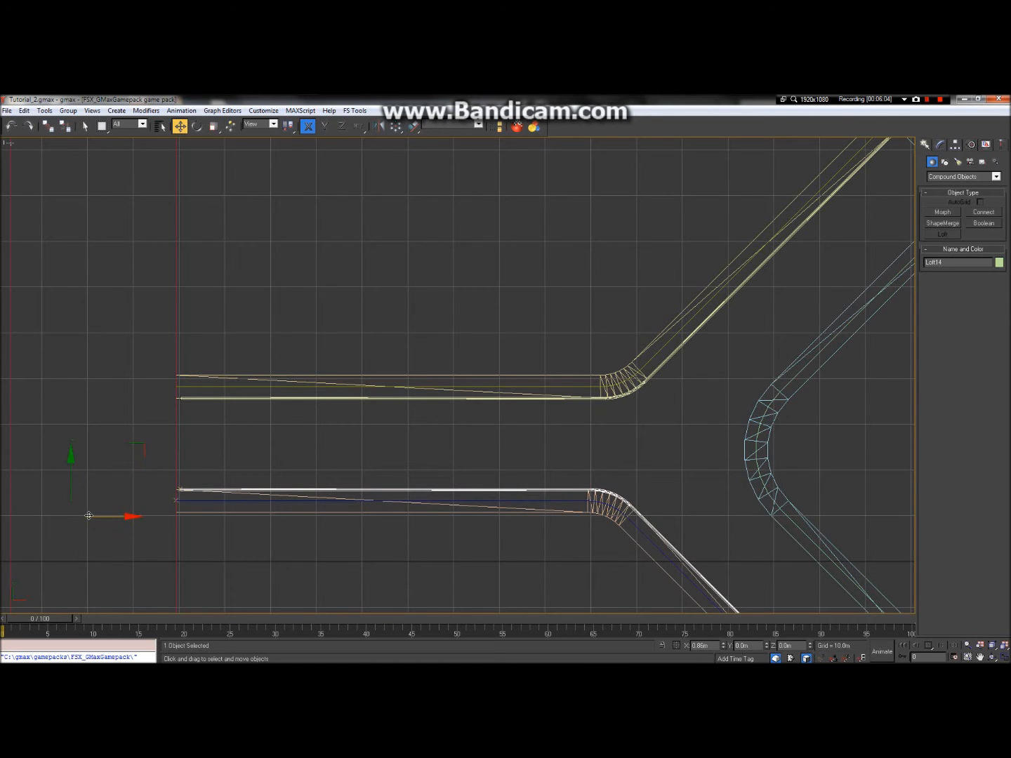
Select the curved loft between the Y junction's two diagonal arms and examine the curved markings elsewhere in the layout.
{"action": "scroll", "coordinate": [92, 433], "scroll_direction": "down", "scroll_amount": 4}
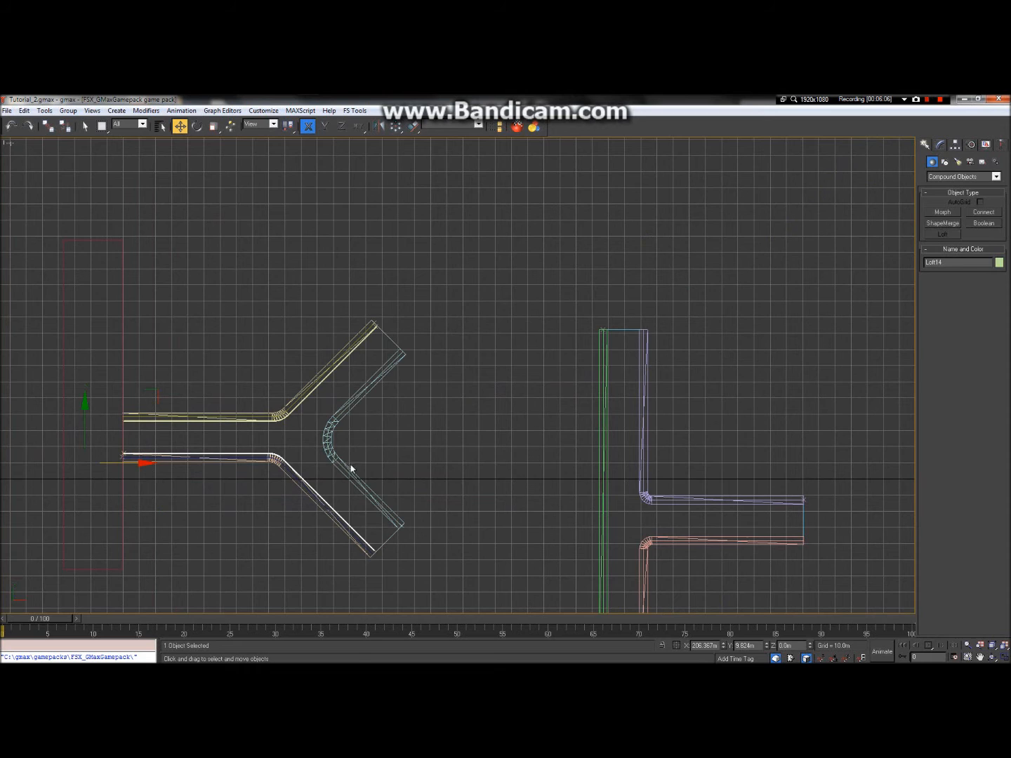
{"action": "left_click", "coordinate": [328, 450]}
{"action": "scroll", "coordinate": [331, 451], "scroll_direction": "down", "scroll_amount": 8}
{"action": "scroll", "coordinate": [383, 422], "scroll_direction": "up", "scroll_amount": 10}
{"action": "scroll", "coordinate": [641, 308], "scroll_direction": "down", "scroll_amount": 3}
{"action": "scroll", "coordinate": [659, 267], "scroll_direction": "down", "scroll_amount": 4}
{"action": "scroll", "coordinate": [686, 219], "scroll_direction": "up", "scroll_amount": 6}
{"action": "scroll", "coordinate": [677, 246], "scroll_direction": "down", "scroll_amount": 5}
{"action": "scroll", "coordinate": [458, 369], "scroll_direction": "up", "scroll_amount": 2}
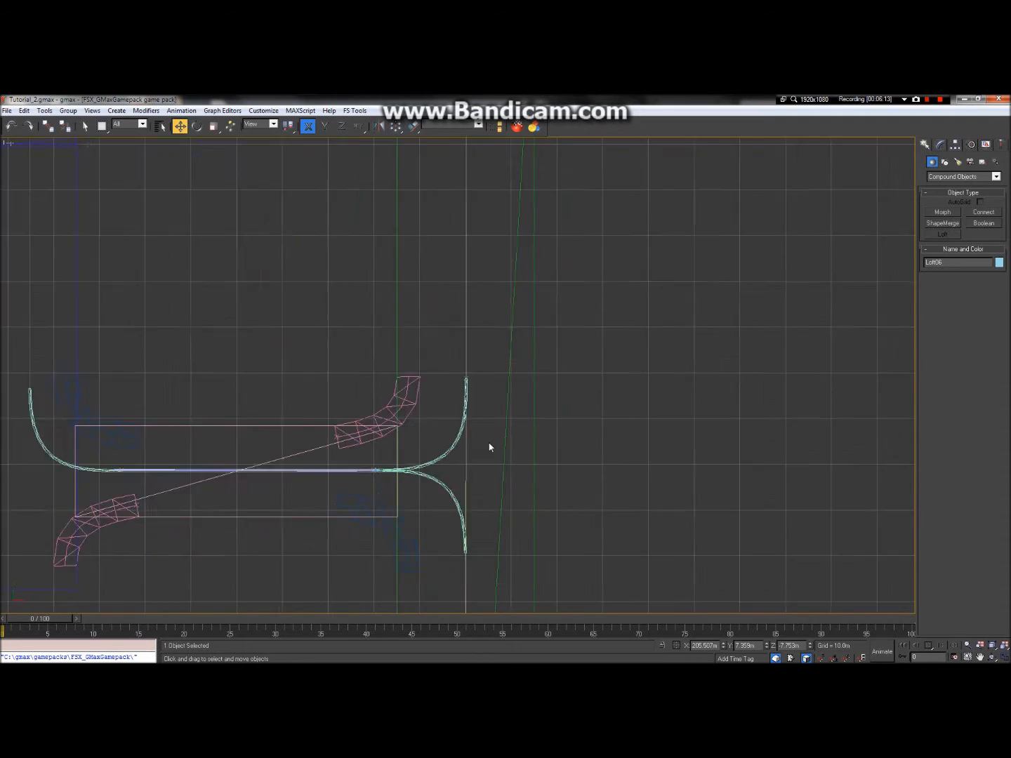
Examine the curved markings at both ends of the short cross taxiway and around the layout's upper corner bends.
{"action": "scroll", "coordinate": [490, 447], "scroll_direction": "up", "scroll_amount": 2}
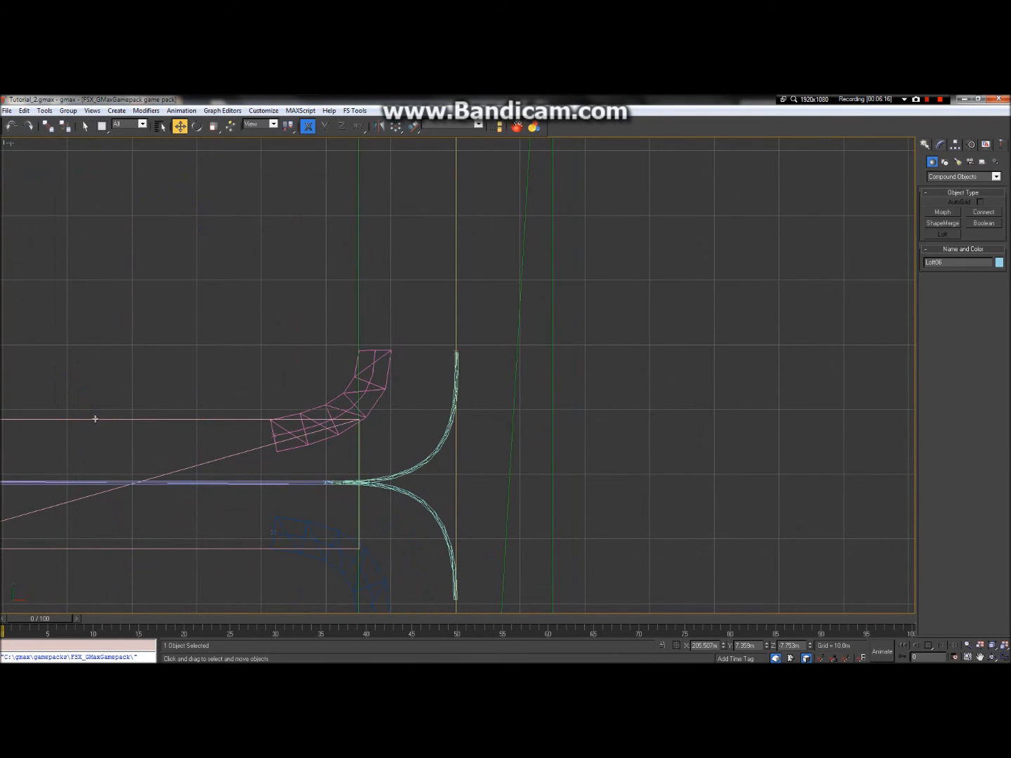
{"action": "scroll", "coordinate": [380, 343], "scroll_direction": "down", "scroll_amount": 4}
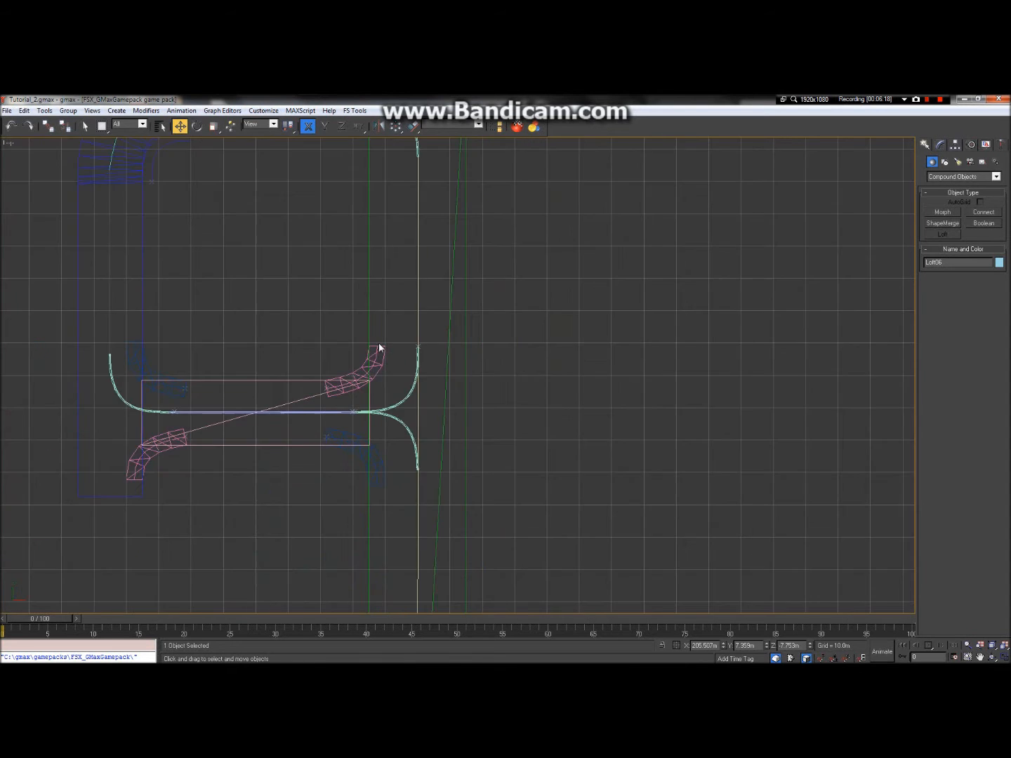
{"action": "scroll", "coordinate": [384, 275], "scroll_direction": "up", "scroll_amount": 4}
{"action": "scroll", "coordinate": [388, 254], "scroll_direction": "down", "scroll_amount": 4}
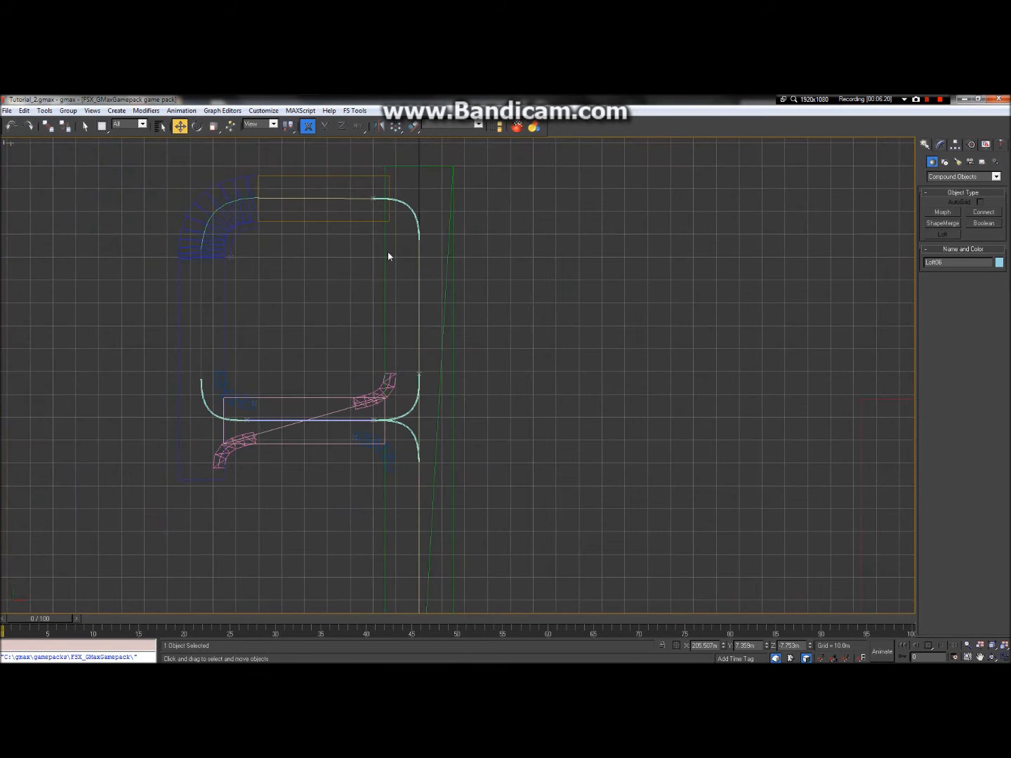
{"action": "scroll", "coordinate": [332, 177], "scroll_direction": "up", "scroll_amount": 3}
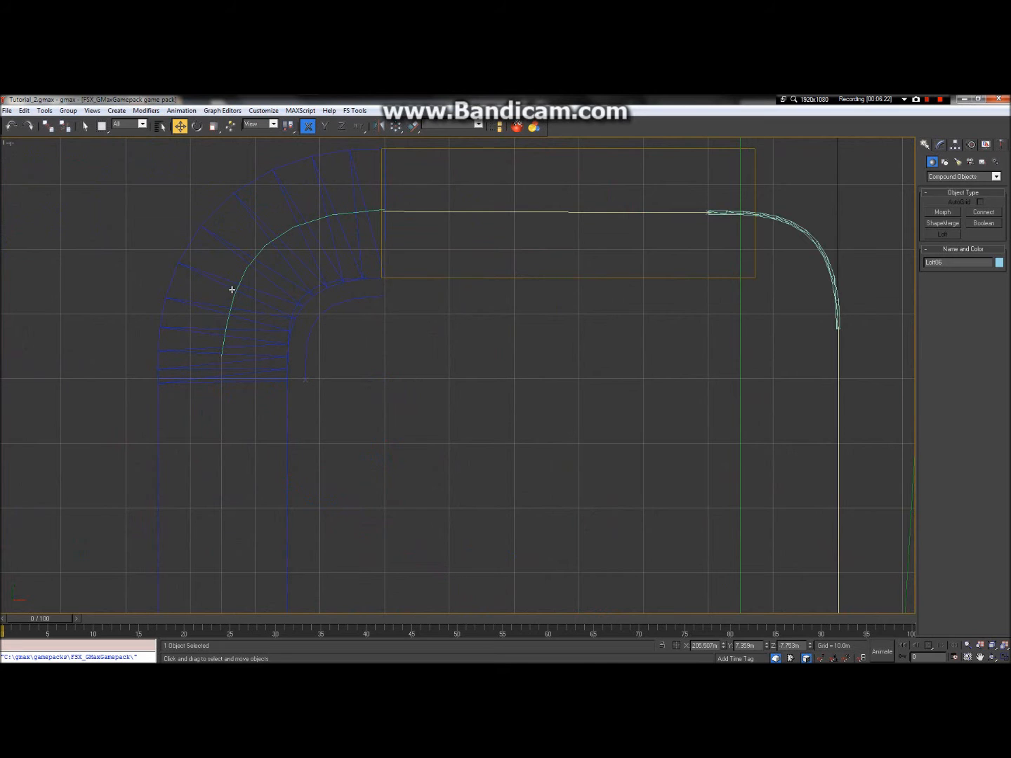
{"action": "scroll", "coordinate": [232, 287], "scroll_direction": "down", "scroll_amount": 5}
{"action": "scroll", "coordinate": [576, 491], "scroll_direction": "up", "scroll_amount": 5}
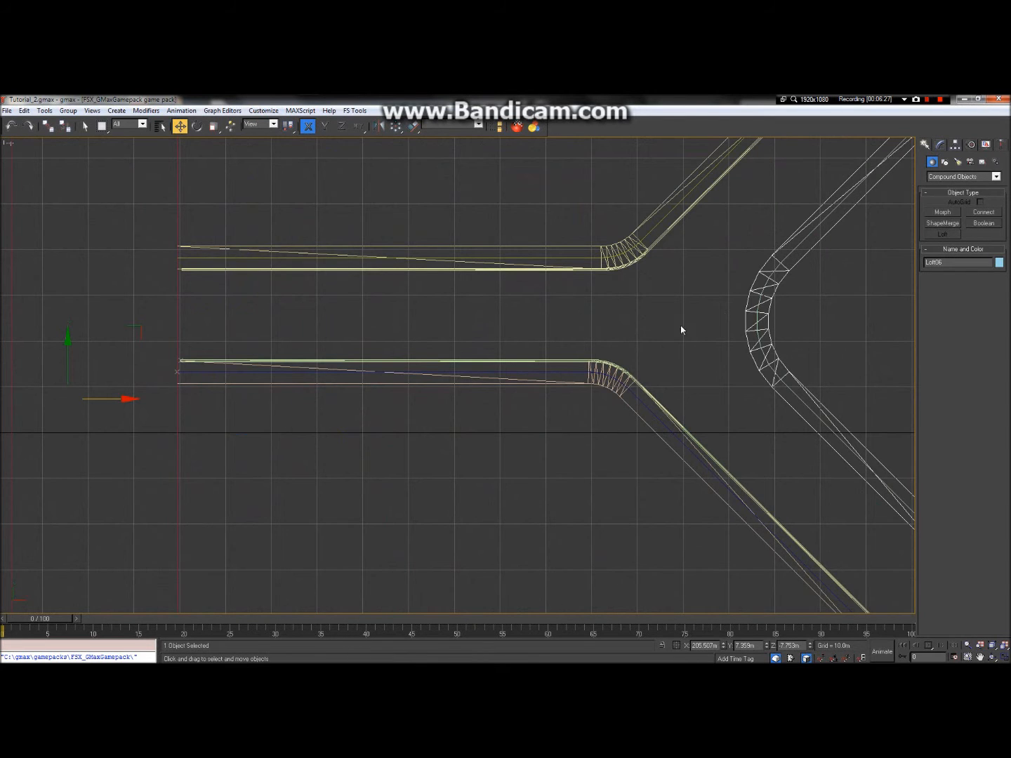
Inspect the Y junction's outline and the T junction's edge lofts and corner bends.
{"action": "left_click", "coordinate": [759, 334]}
{"action": "scroll", "coordinate": [414, 332], "scroll_direction": "down", "scroll_amount": 4}
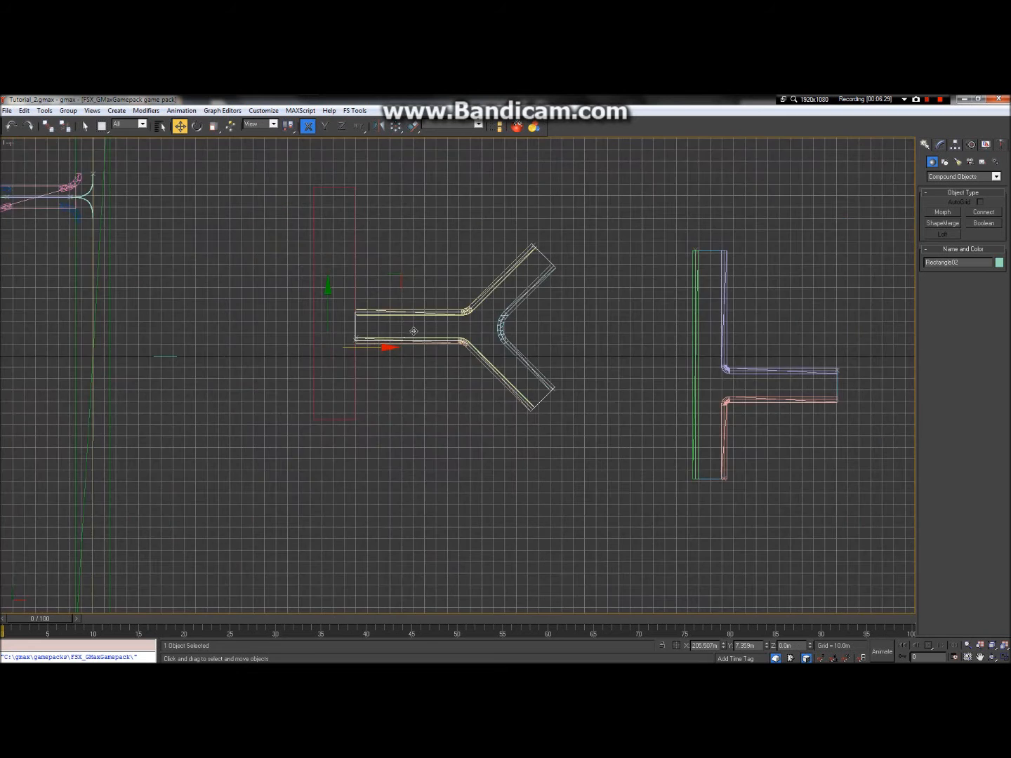
{"action": "scroll", "coordinate": [414, 332], "scroll_direction": "down", "scroll_amount": 2}
{"action": "left_click", "coordinate": [495, 294]}
{"action": "scroll", "coordinate": [547, 333], "scroll_direction": "up", "scroll_amount": 6}
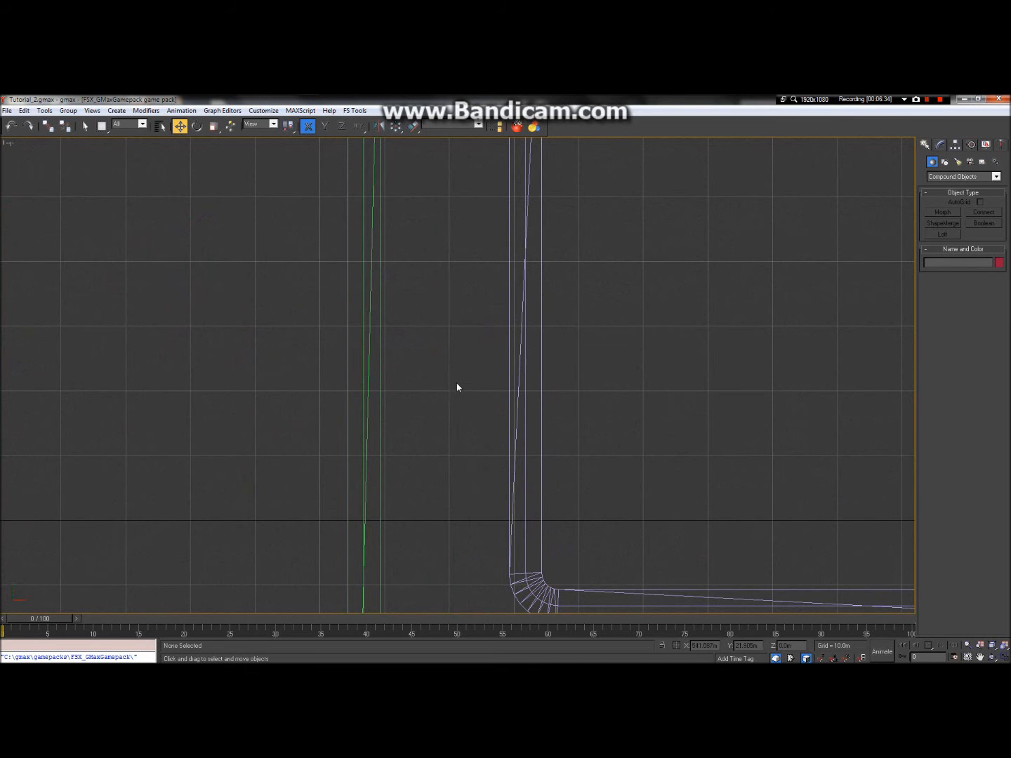
{"action": "scroll", "coordinate": [457, 388], "scroll_direction": "down", "scroll_amount": 3}
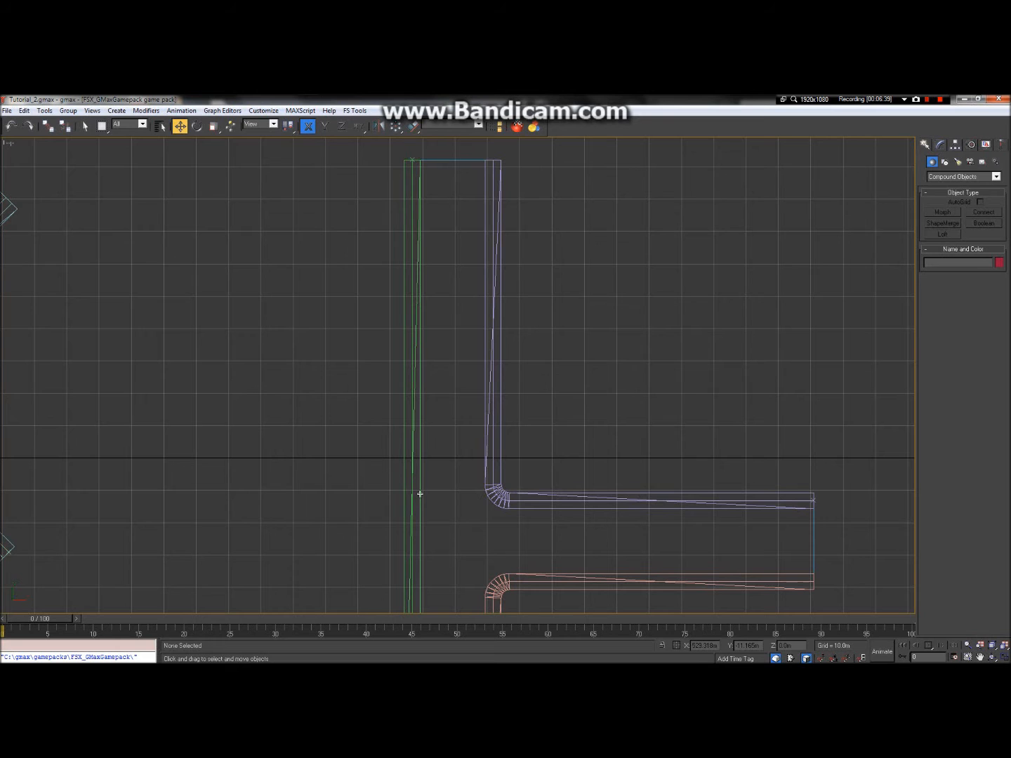
{"action": "left_click", "coordinate": [723, 501]}
{"action": "scroll", "coordinate": [496, 457], "scroll_direction": "down", "scroll_amount": 3}
{"action": "scroll", "coordinate": [464, 437], "scroll_direction": "up", "scroll_amount": 5}
{"action": "scroll", "coordinate": [406, 415], "scroll_direction": "up", "scroll_amount": 2}
{"action": "scroll", "coordinate": [424, 419], "scroll_direction": "down", "scroll_amount": 3}
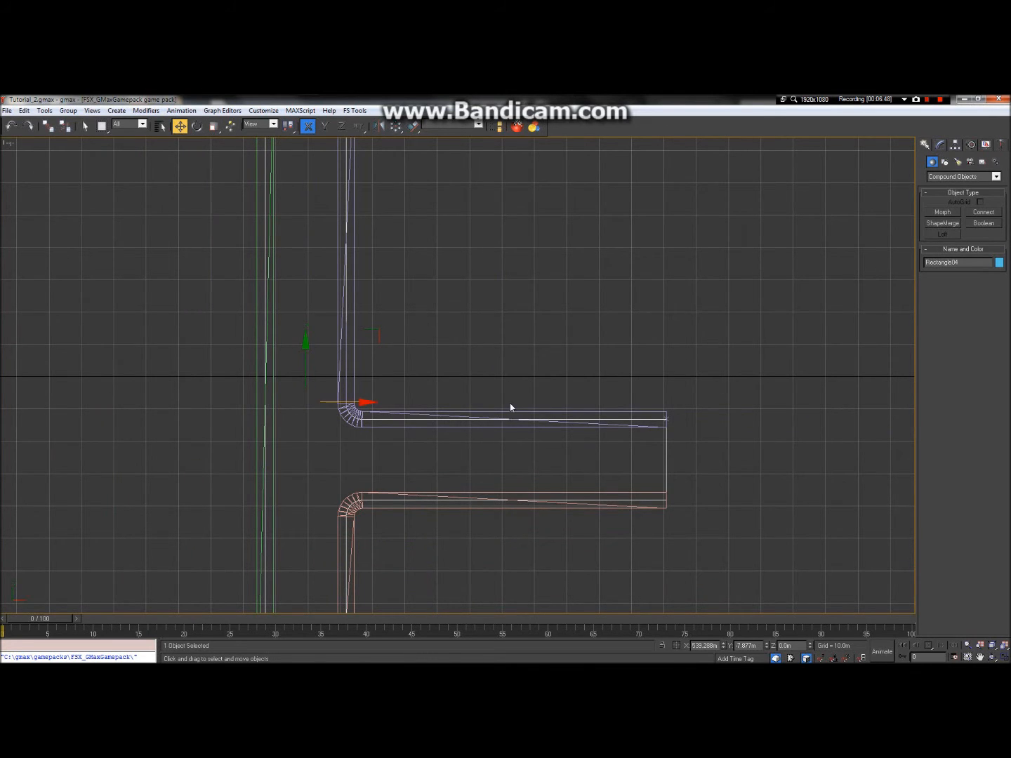
Select the centreline E_1 hidden among the overlapping objects on the T junction's upper corner loft.
{"action": "left_click", "coordinate": [621, 419]}
{"action": "left_click", "coordinate": [619, 420]}
{"action": "left_click", "coordinate": [619, 420]}
{"action": "left_click", "coordinate": [83, 126]}
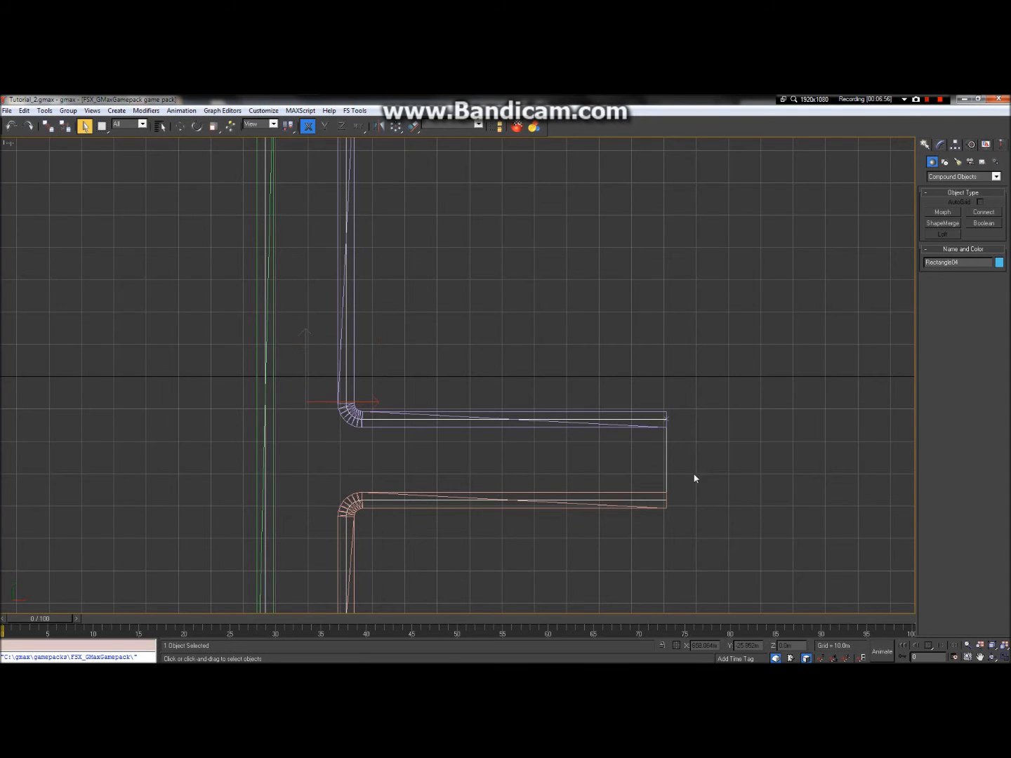
{"action": "left_click", "coordinate": [632, 418]}
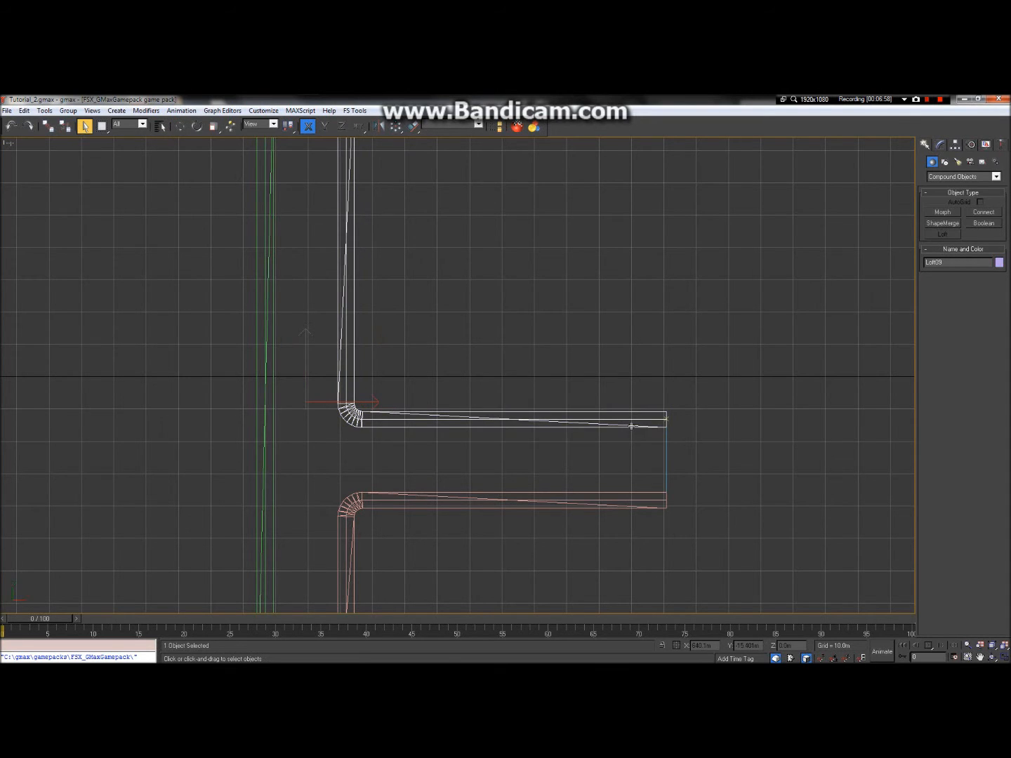
{"action": "left_click", "coordinate": [642, 419]}
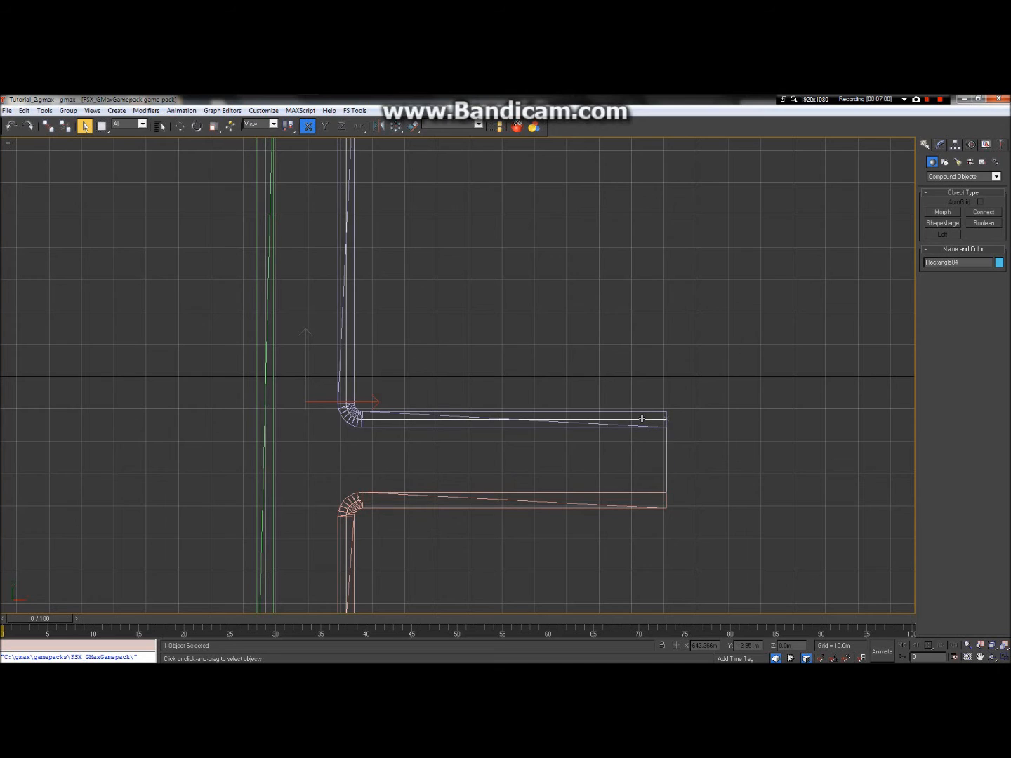
{"action": "left_click", "coordinate": [641, 419]}
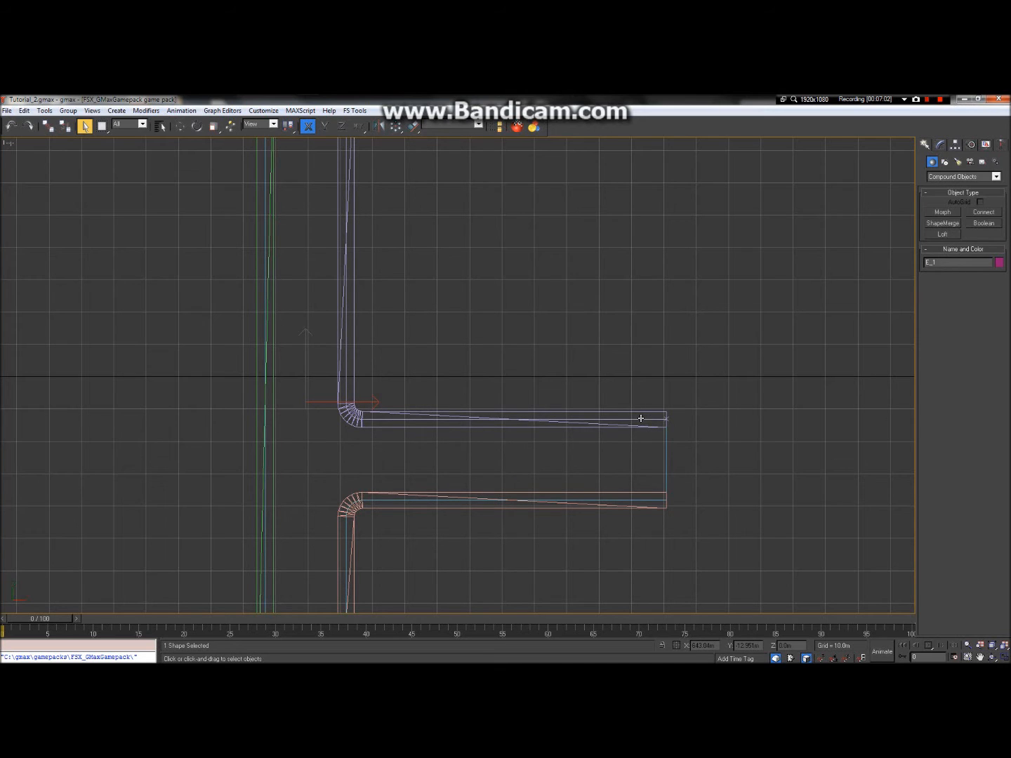
{"action": "left_click", "coordinate": [637, 420]}
{"action": "left_click", "coordinate": [636, 421]}
{"action": "left_click", "coordinate": [637, 421]}
{"action": "left_click", "coordinate": [637, 420]}
{"action": "left_click", "coordinate": [640, 420]}
{"action": "left_click", "coordinate": [641, 419]}
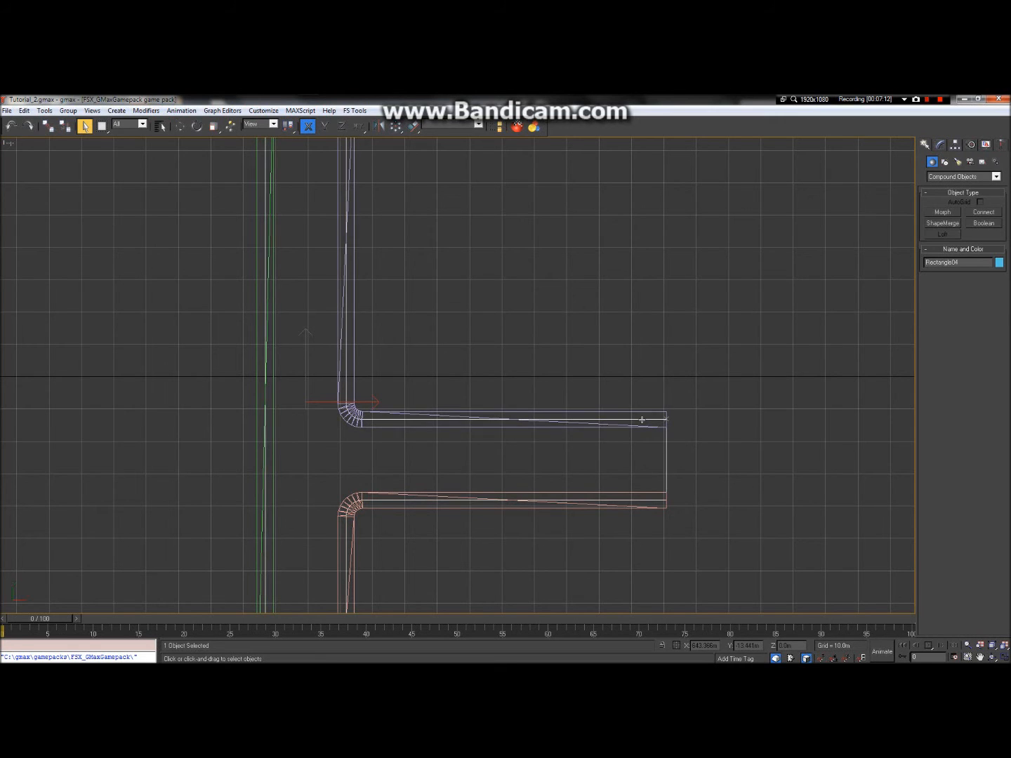
{"action": "left_click", "coordinate": [641, 419]}
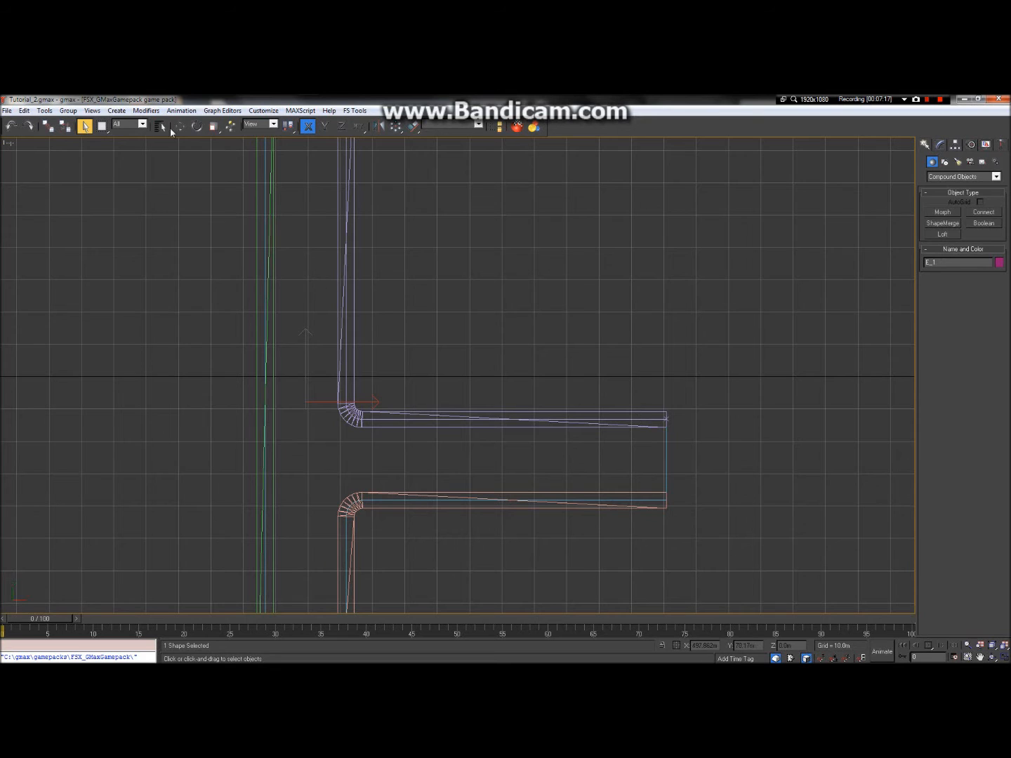
Loft the Line_Temp_01 segment as an instanced shape along the T junction's upper centreline E_1.
{"action": "left_click", "coordinate": [942, 234]}
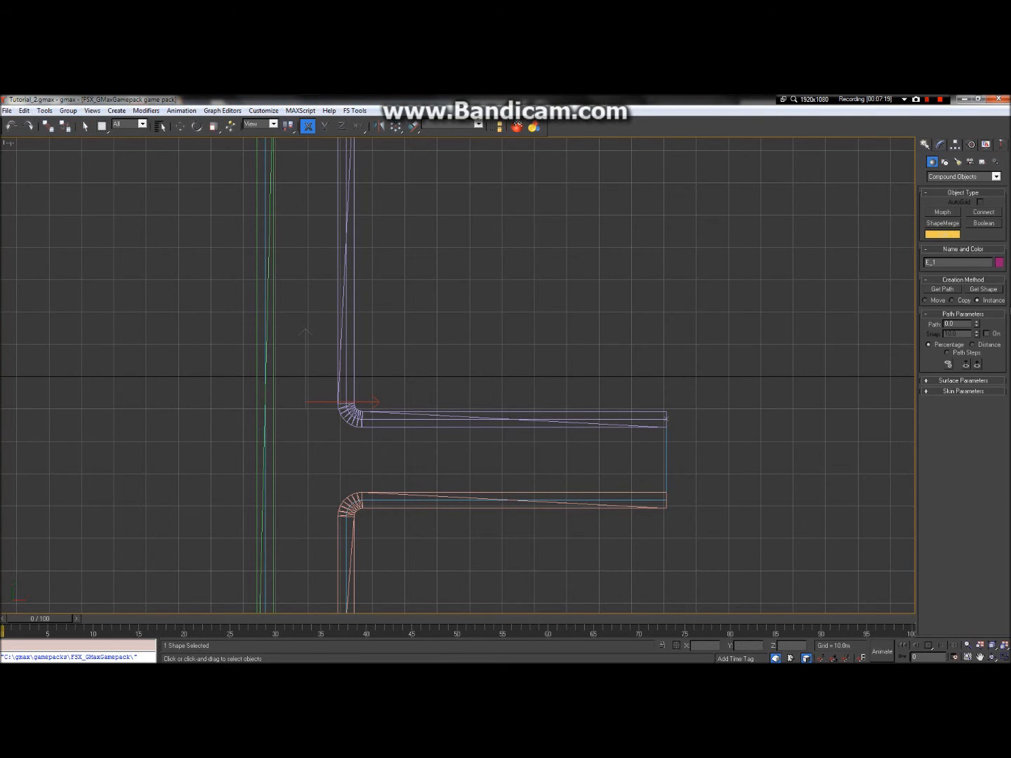
{"action": "left_click", "coordinate": [988, 289]}
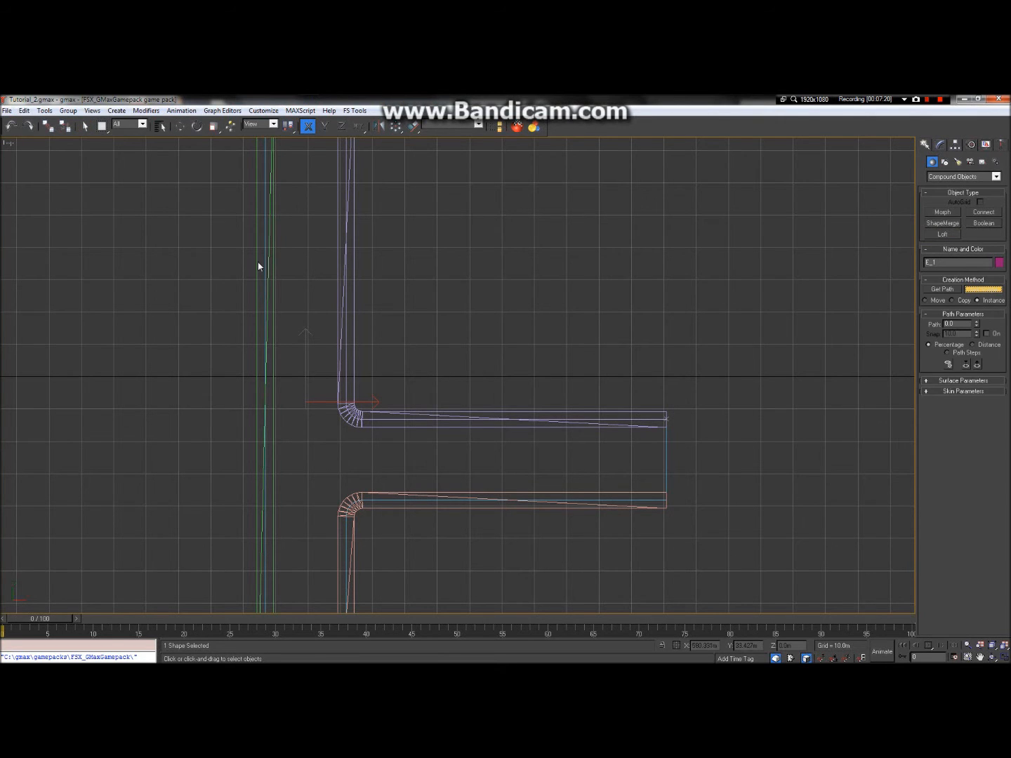
{"action": "left_click", "coordinate": [160, 126]}
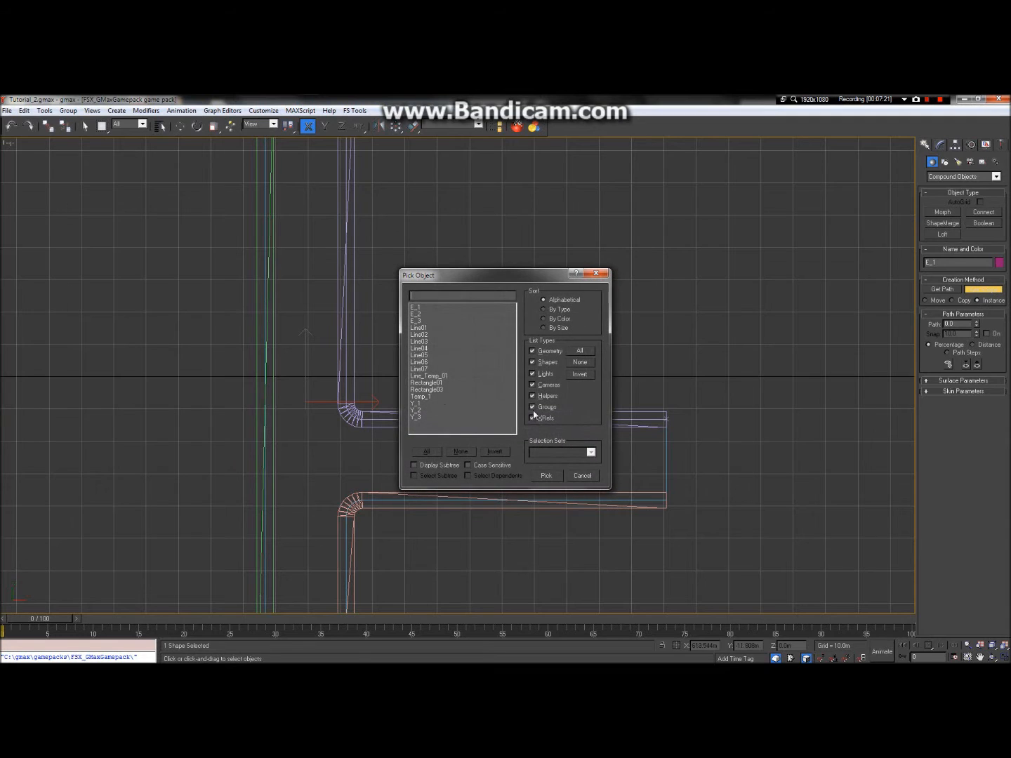
{"action": "double_click", "coordinate": [437, 376]}
Examine the new marking loft around the T junction's upper corner bend and along its straight arms.
{"action": "scroll", "coordinate": [320, 377], "scroll_direction": "up", "scroll_amount": 5}
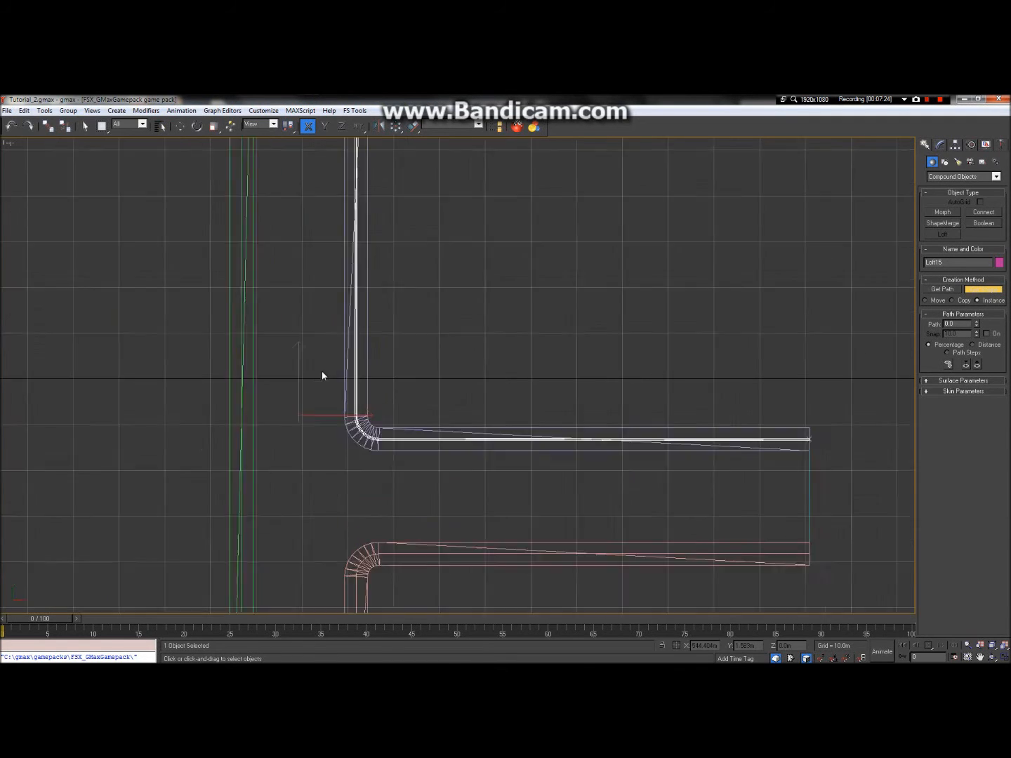
{"action": "scroll", "coordinate": [392, 265], "scroll_direction": "down", "scroll_amount": 5}
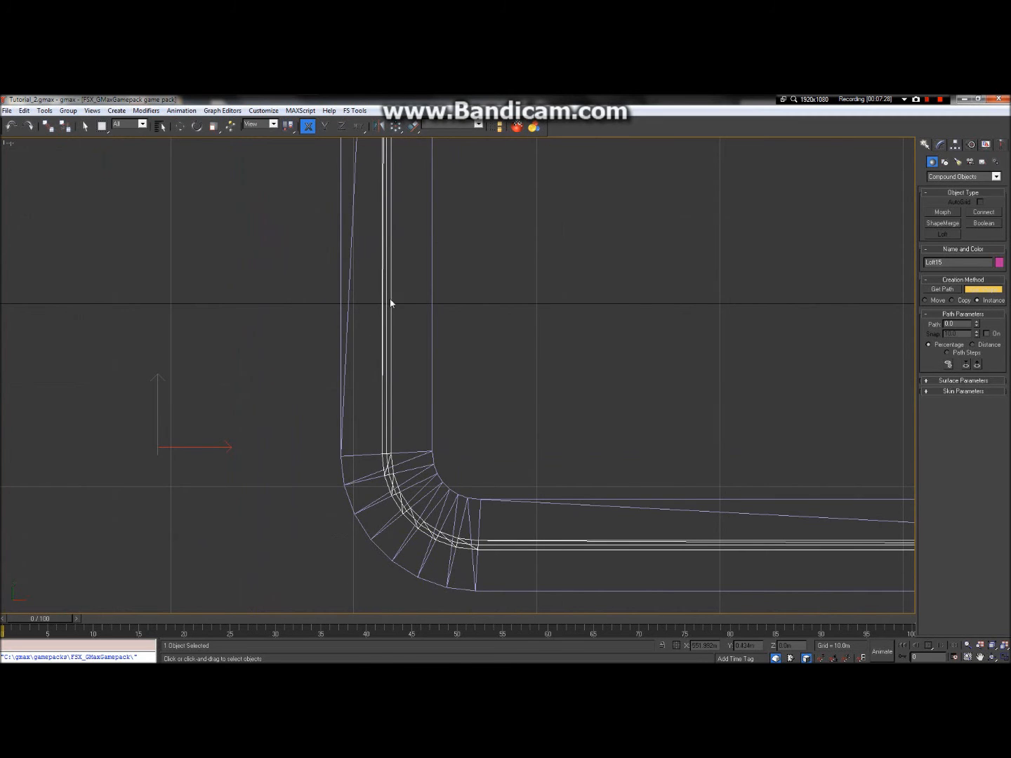
{"action": "scroll", "coordinate": [390, 300], "scroll_direction": "down", "scroll_amount": 3}
{"action": "left_click", "coordinate": [421, 441]}
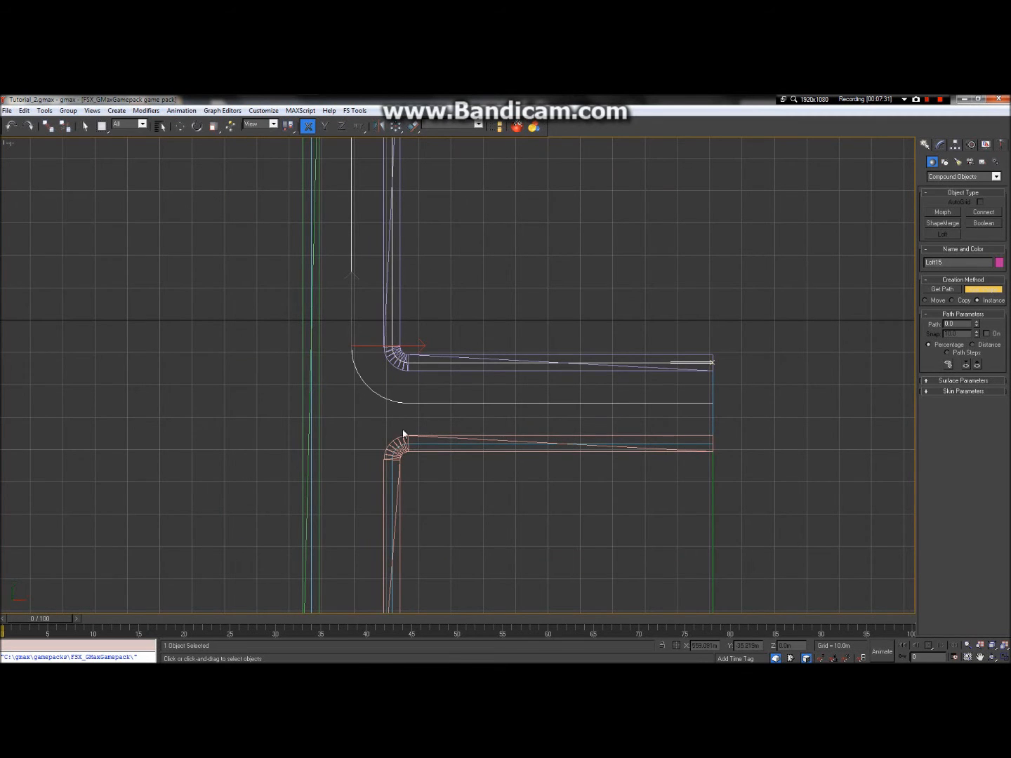
{"action": "scroll", "coordinate": [405, 422], "scroll_direction": "up", "scroll_amount": 3}
{"action": "scroll", "coordinate": [365, 420], "scroll_direction": "down", "scroll_amount": 2}
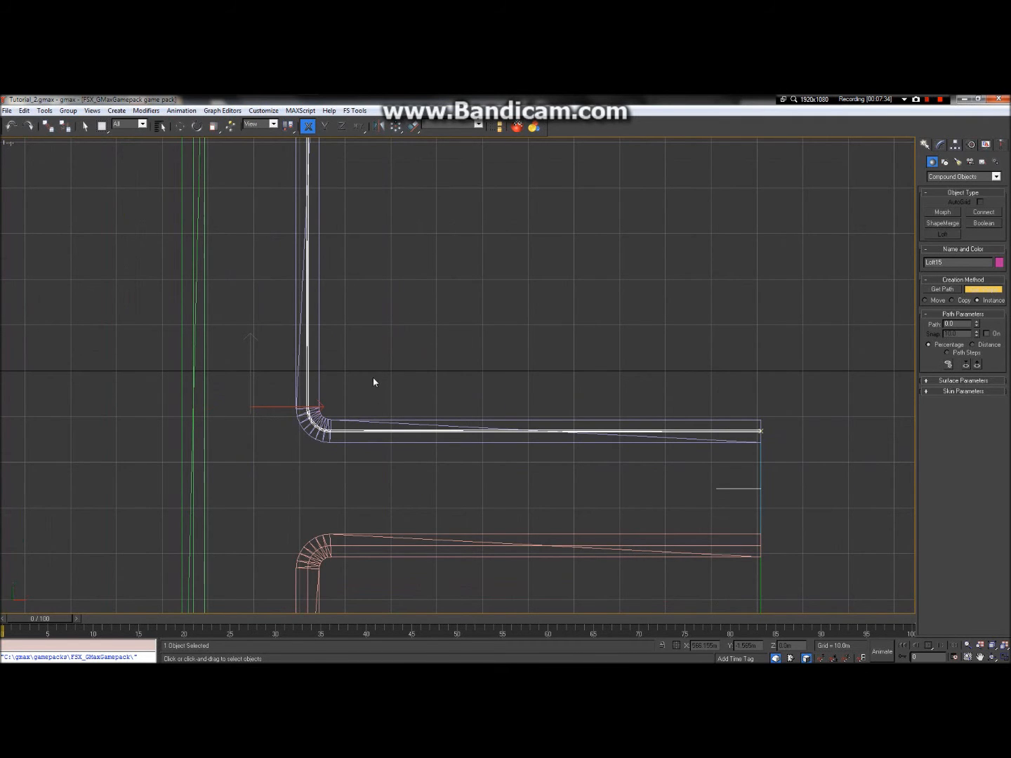
{"action": "scroll", "coordinate": [394, 362], "scroll_direction": "up", "scroll_amount": 4}
{"action": "scroll", "coordinate": [398, 349], "scroll_direction": "down", "scroll_amount": 8}
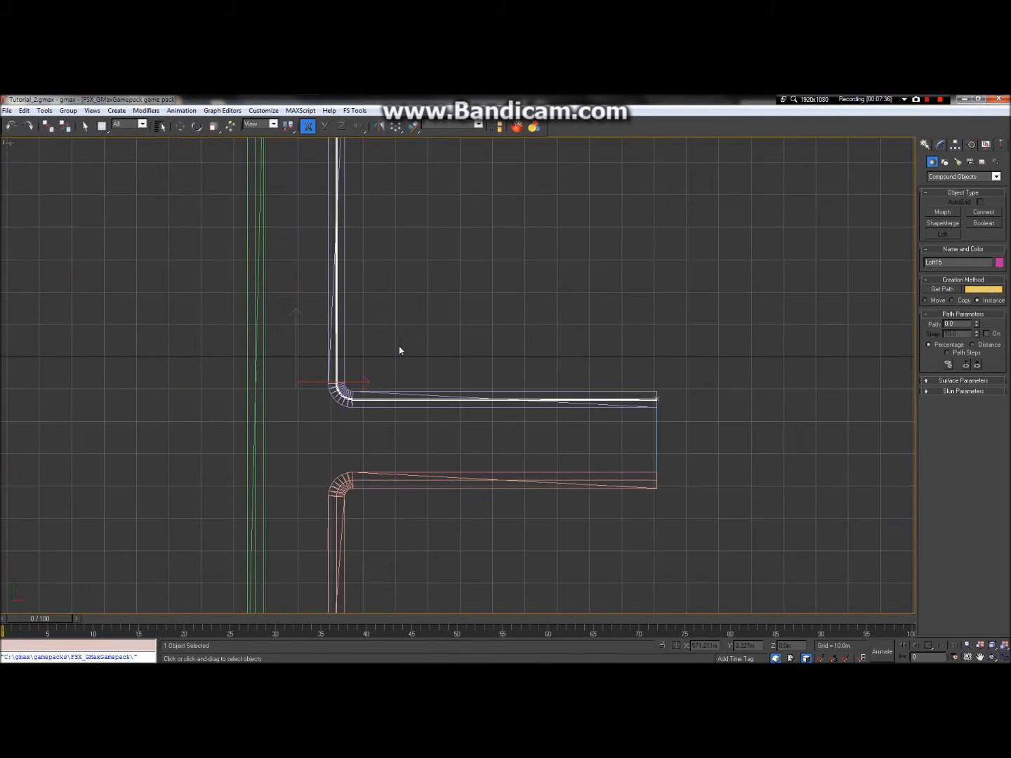
Leave shape picking and inspect the two curved corner lofts, Loft05 and Loft04, at the cross taxiway's right end.
{"action": "scroll", "coordinate": [349, 271], "scroll_direction": "up", "scroll_amount": 5}
{"action": "scroll", "coordinate": [487, 234], "scroll_direction": "up", "scroll_amount": 6}
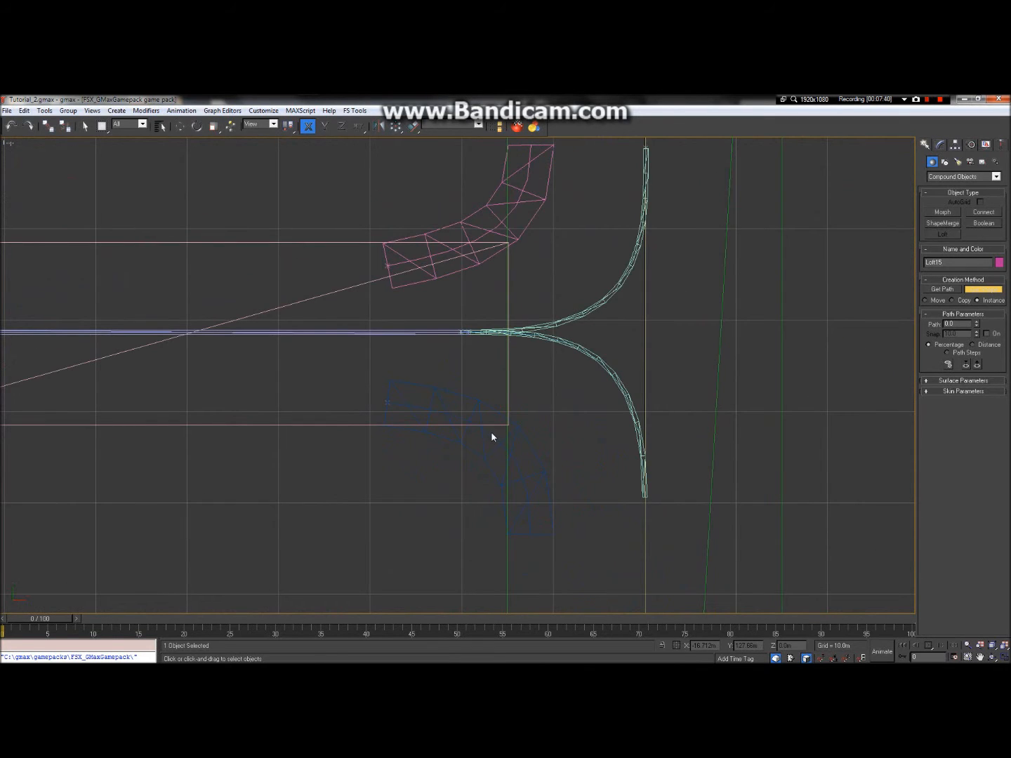
{"action": "left_click", "coordinate": [85, 126]}
{"action": "scroll", "coordinate": [558, 228], "scroll_direction": "up", "scroll_amount": 4}
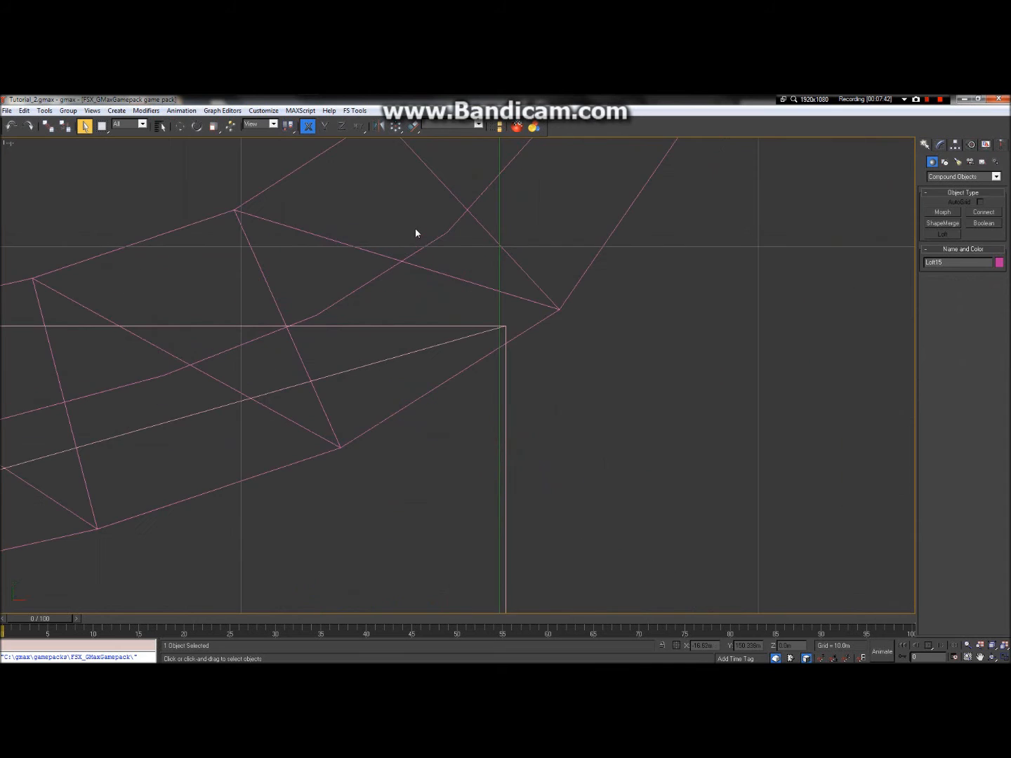
{"action": "left_click", "coordinate": [430, 243]}
{"action": "scroll", "coordinate": [429, 243], "scroll_direction": "down", "scroll_amount": 5}
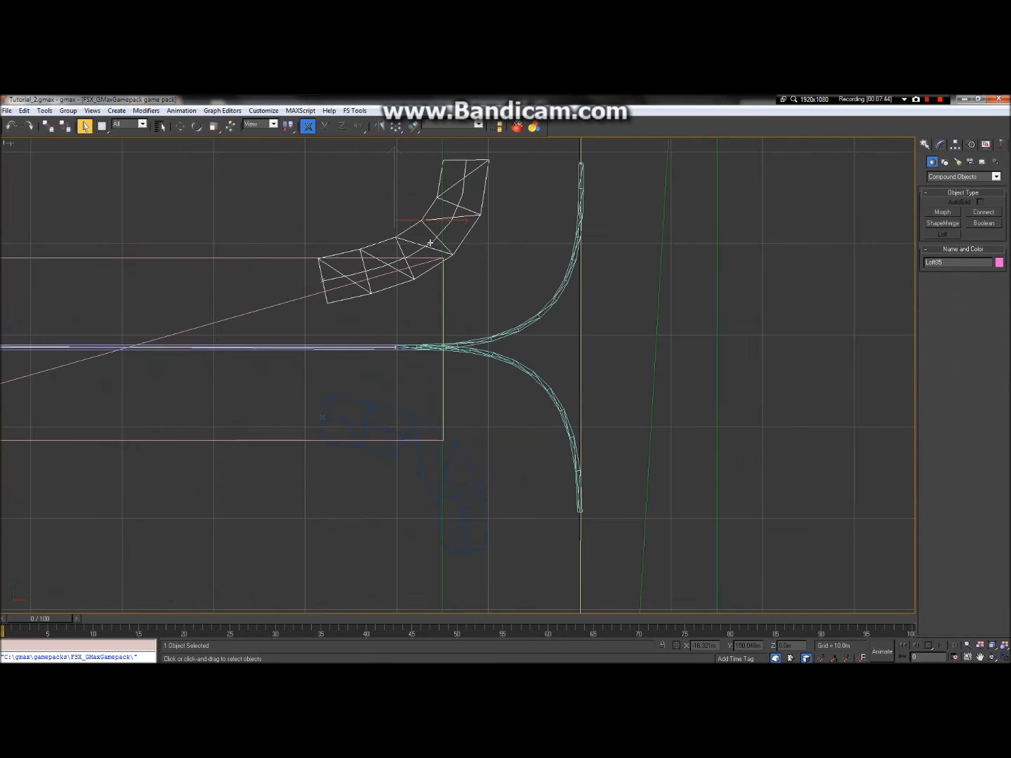
{"action": "left_click", "coordinate": [431, 453]}
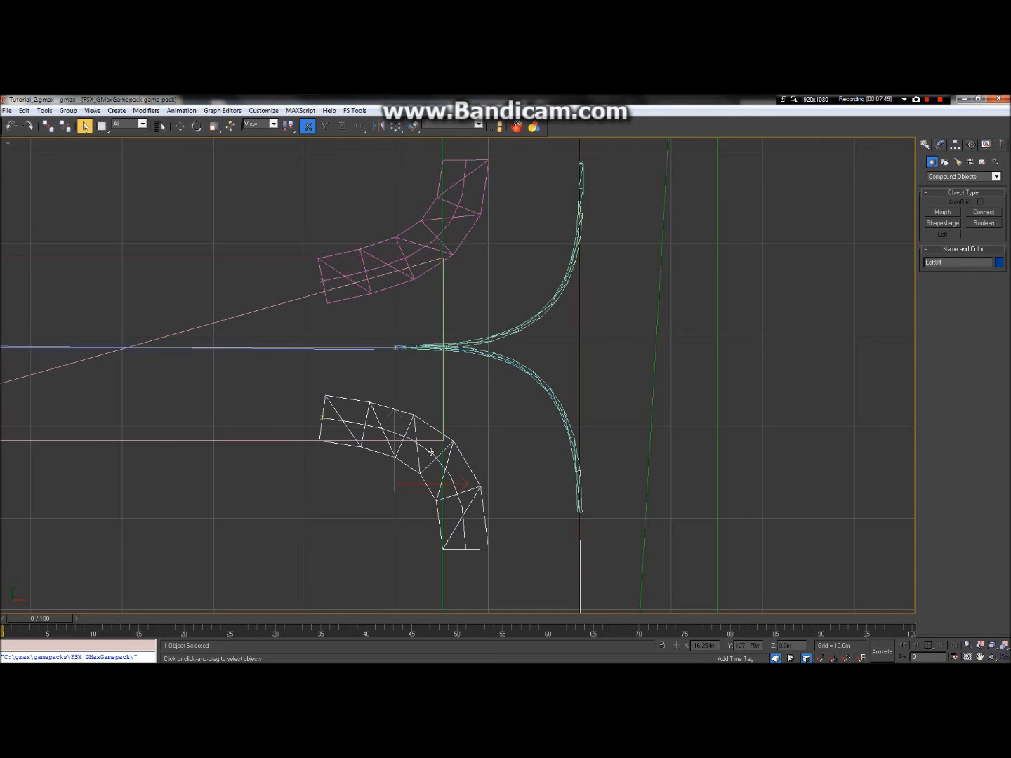
Inspect the curved corner lofts Loft03 and Loft02 at the cross taxiway's left end, leaving nothing selected.
{"action": "scroll", "coordinate": [431, 454], "scroll_direction": "down", "scroll_amount": 3}
{"action": "scroll", "coordinate": [300, 406], "scroll_direction": "up", "scroll_amount": 10}
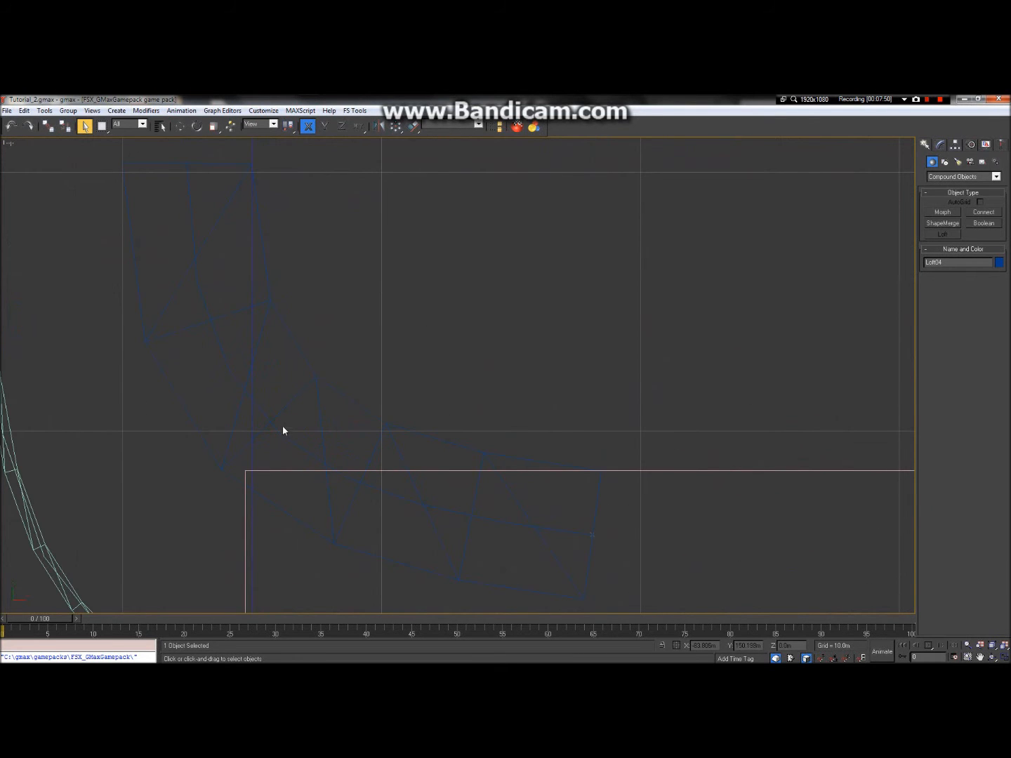
{"action": "left_click", "coordinate": [285, 438]}
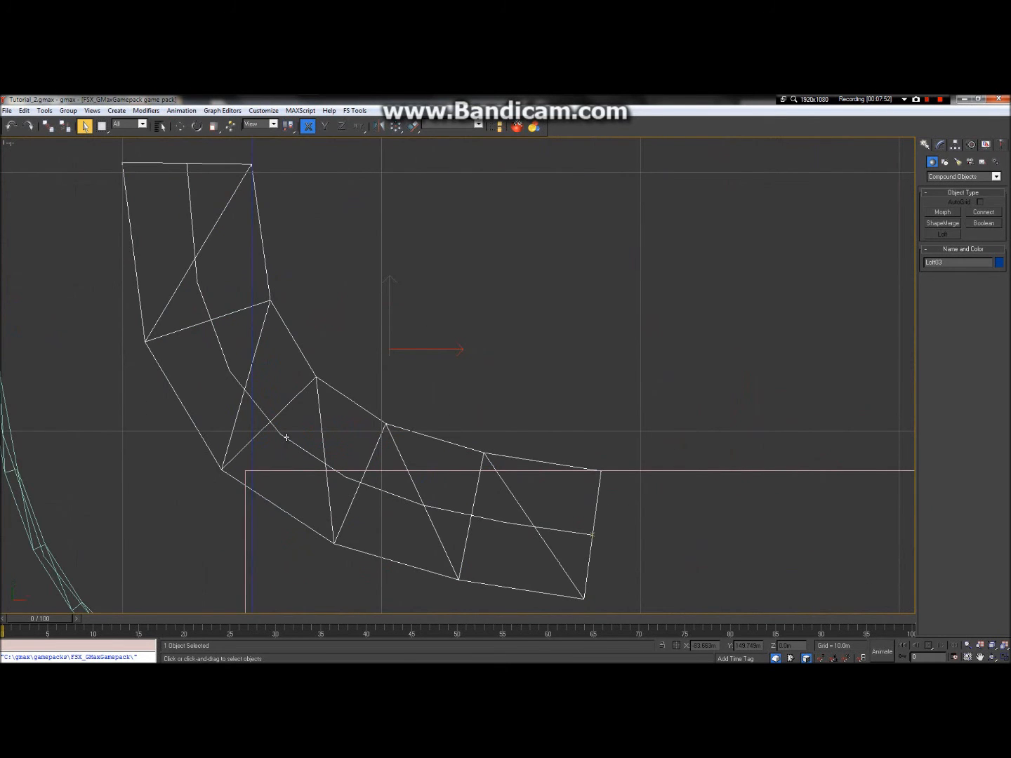
{"action": "scroll", "coordinate": [286, 437], "scroll_direction": "down", "scroll_amount": 8}
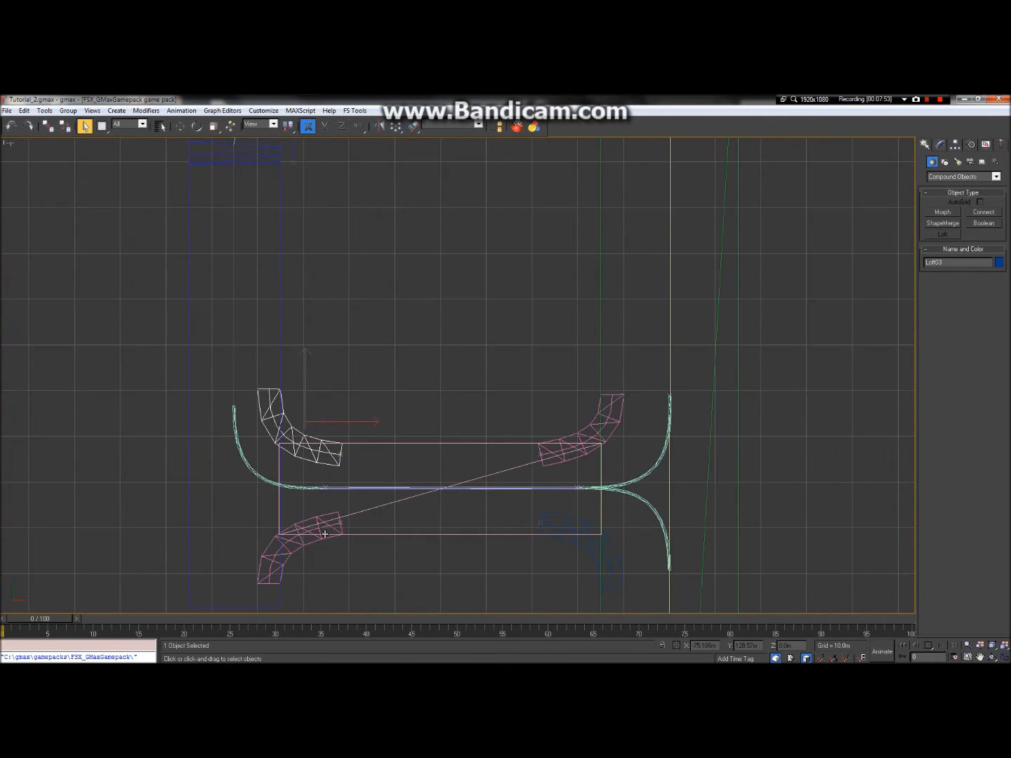
{"action": "left_click", "coordinate": [287, 538]}
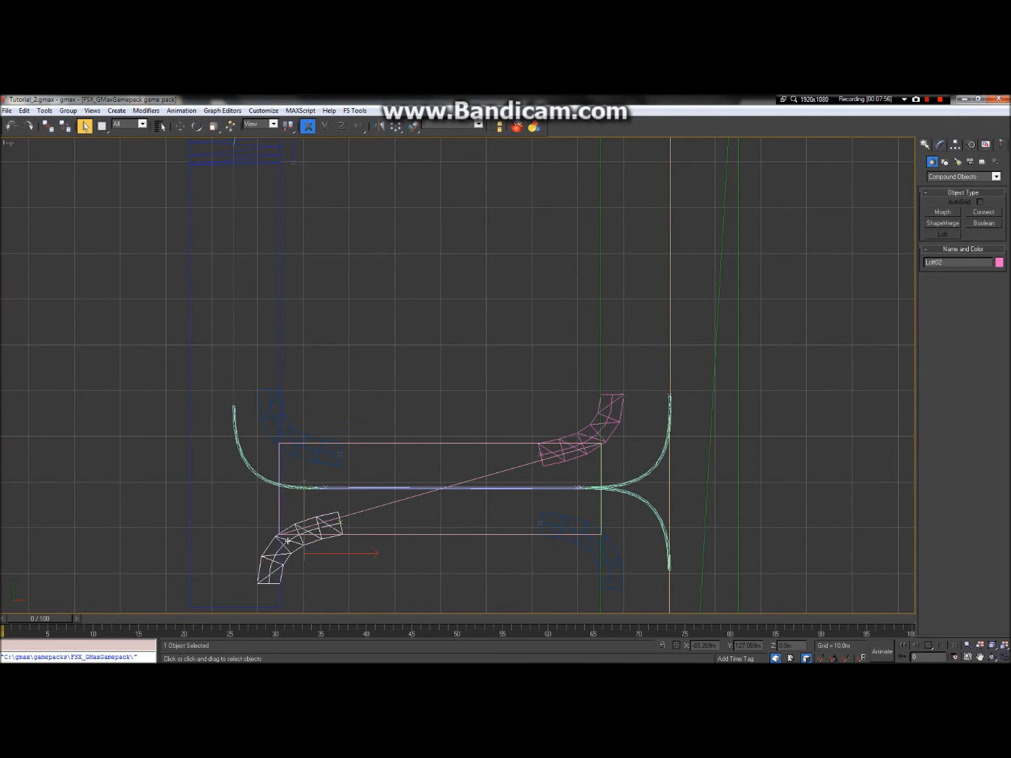
{"action": "scroll", "coordinate": [287, 541], "scroll_direction": "up", "scroll_amount": 8}
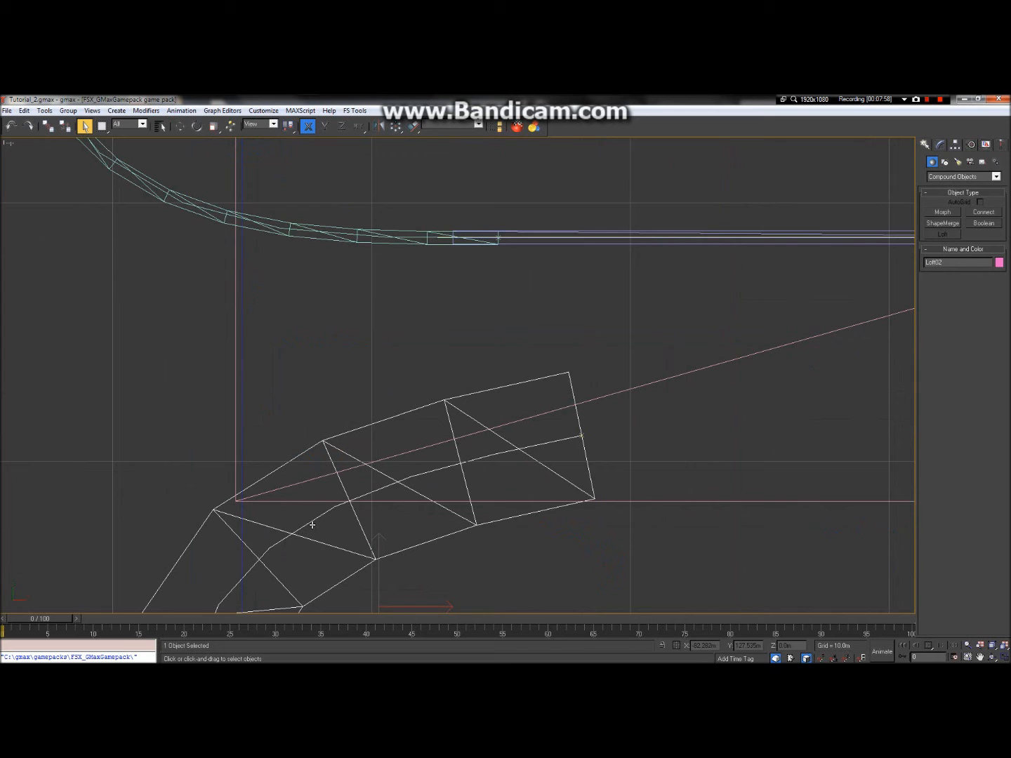
{"action": "scroll", "coordinate": [314, 507], "scroll_direction": "up", "scroll_amount": 3}
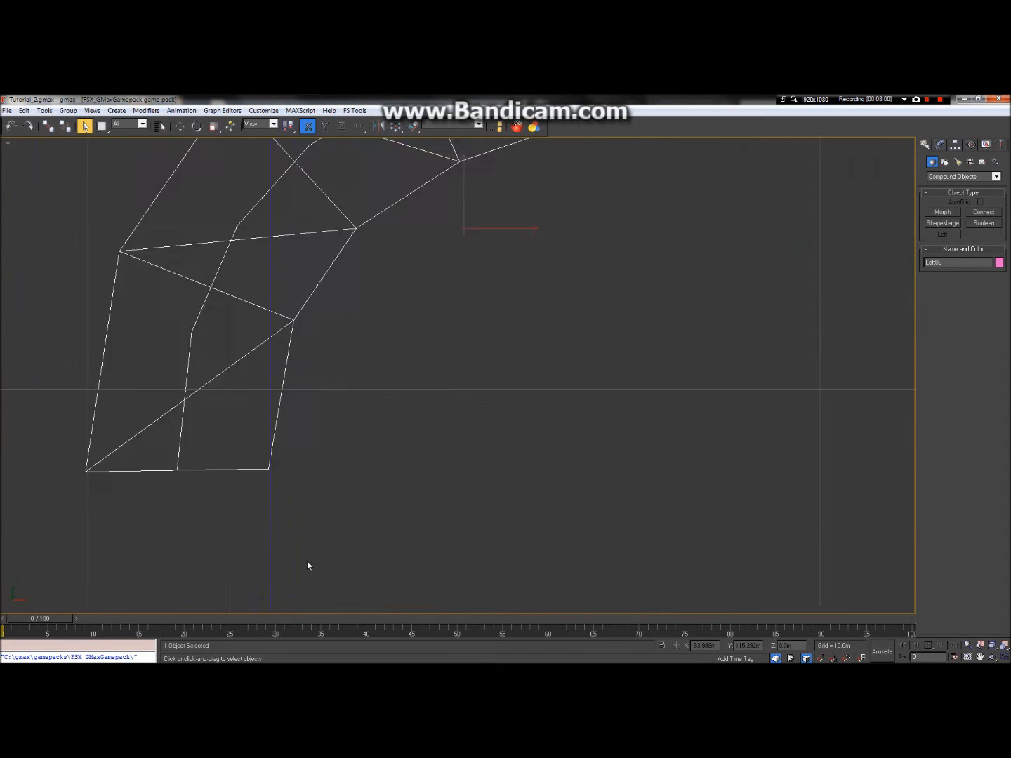
{"action": "scroll", "coordinate": [307, 564], "scroll_direction": "down", "scroll_amount": 6}
{"action": "scroll", "coordinate": [315, 239], "scroll_direction": "up", "scroll_amount": 2}
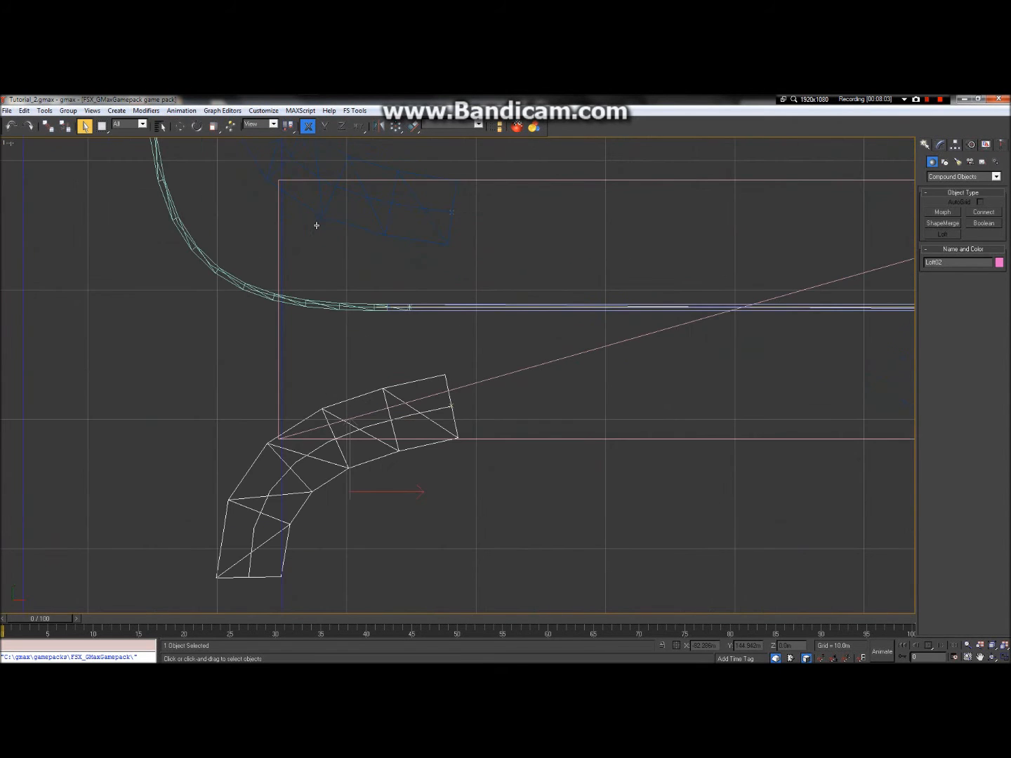
{"action": "left_click", "coordinate": [401, 400]}
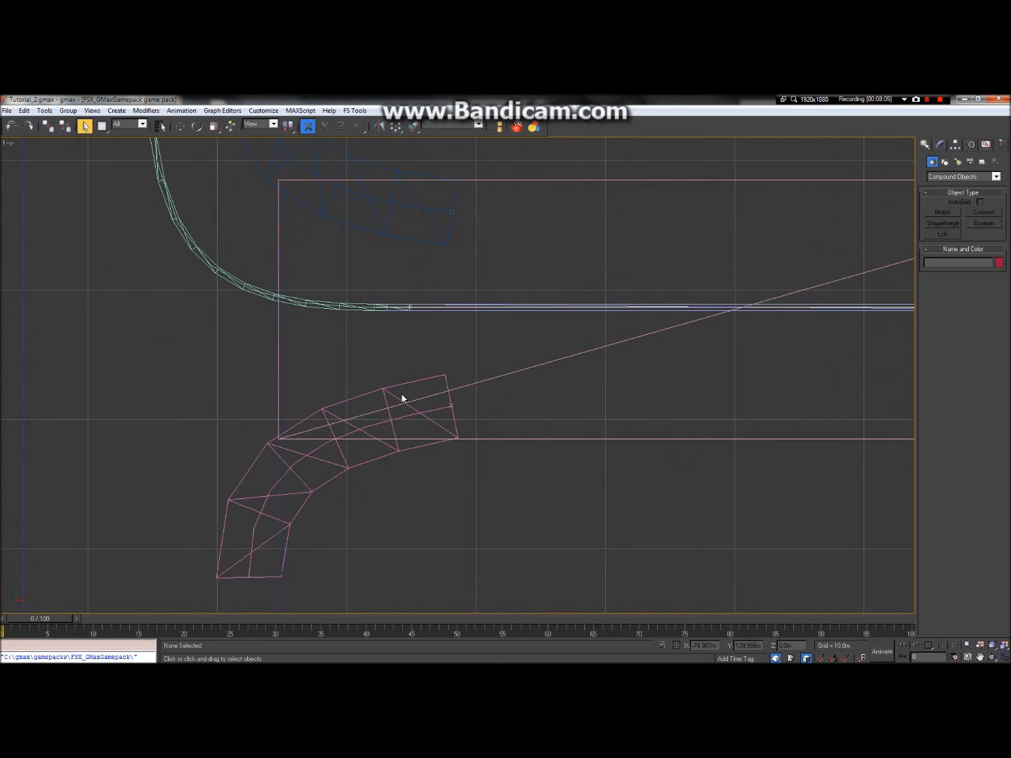
Look over the cross taxiway's corner lofts and select the right end's upper curve, Loft_Curve_03.
{"action": "scroll", "coordinate": [394, 347], "scroll_direction": "down", "scroll_amount": 5}
{"action": "scroll", "coordinate": [370, 321], "scroll_direction": "down", "scroll_amount": 3}
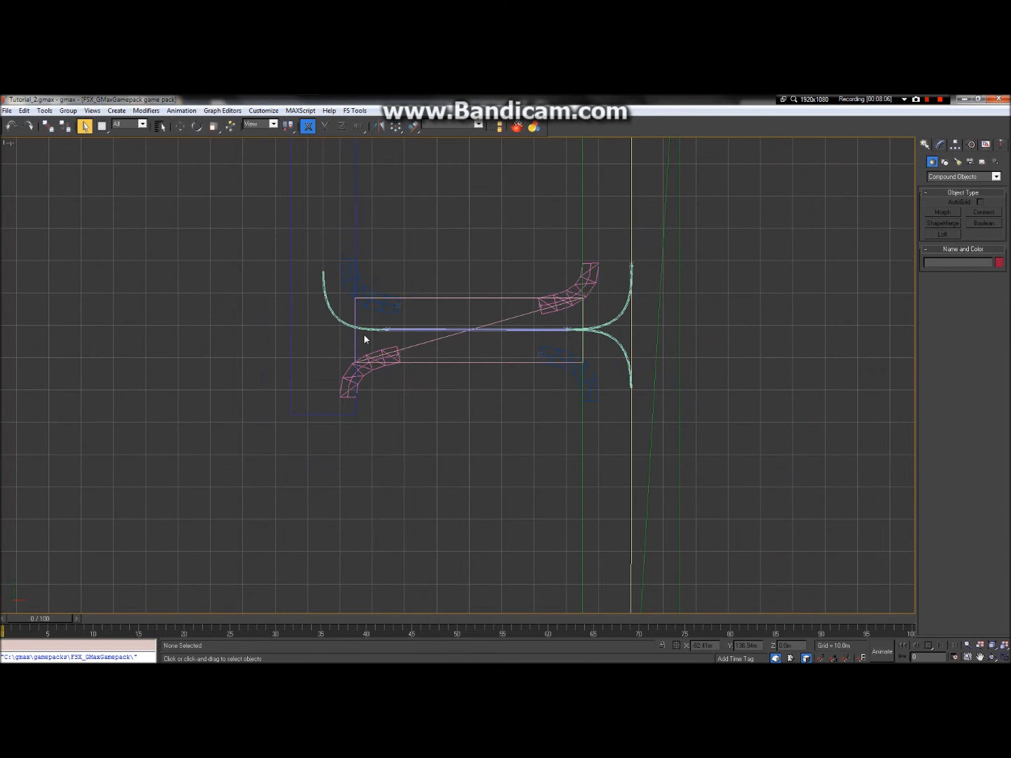
{"action": "scroll", "coordinate": [391, 271], "scroll_direction": "up", "scroll_amount": 4}
{"action": "scroll", "coordinate": [323, 330], "scroll_direction": "down", "scroll_amount": 6}
{"action": "scroll", "coordinate": [480, 235], "scroll_direction": "up", "scroll_amount": 4}
{"action": "scroll", "coordinate": [479, 236], "scroll_direction": "up", "scroll_amount": 3}
{"action": "scroll", "coordinate": [397, 474], "scroll_direction": "down", "scroll_amount": 3}
{"action": "left_click", "coordinate": [470, 514]}
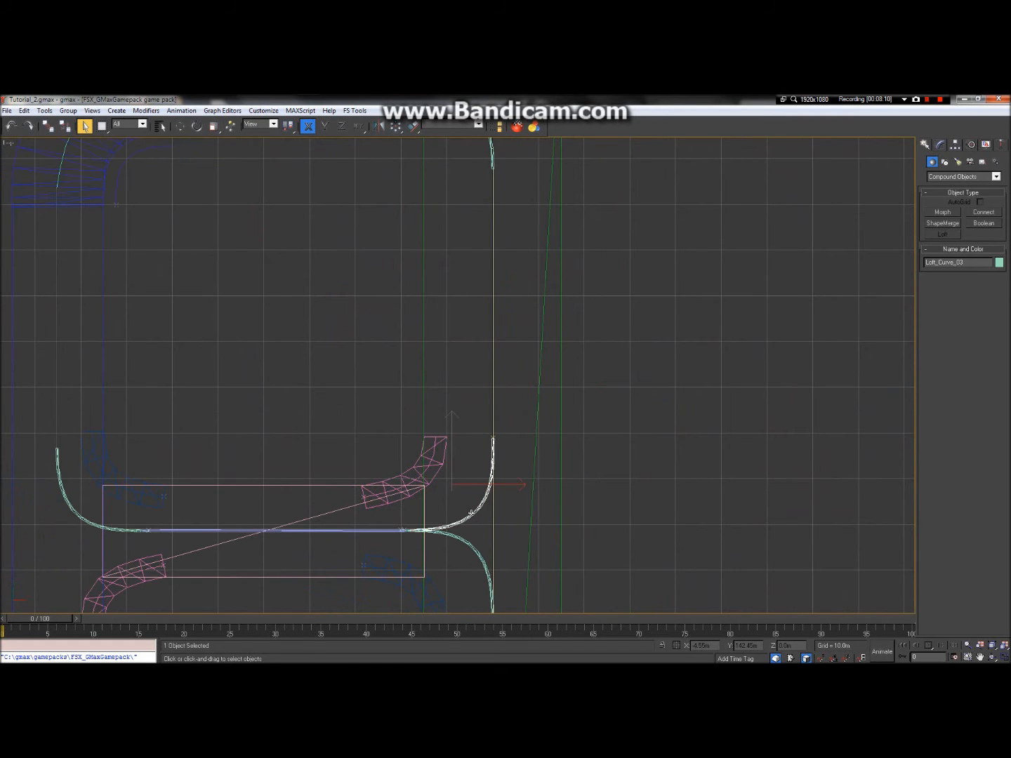
Clone Loft_Curve_04, the loop's top-right corner loft, as an instance named Loft_Curve_05.
{"action": "left_click", "coordinate": [180, 126]}
{"action": "mouse_move", "coordinate": [12, 107]}
{"action": "left_click", "coordinate": [412, 192]}
{"action": "scroll", "coordinate": [449, 187], "scroll_direction": "down", "scroll_amount": 4}
{"action": "left_click", "coordinate": [455, 185]}
{"action": "scroll", "coordinate": [453, 186], "scroll_direction": "up", "scroll_amount": 4}
{"action": "scroll", "coordinate": [453, 186], "scroll_direction": "down", "scroll_amount": 3}
{"action": "scroll", "coordinate": [452, 186], "scroll_direction": "up", "scroll_amount": 2}
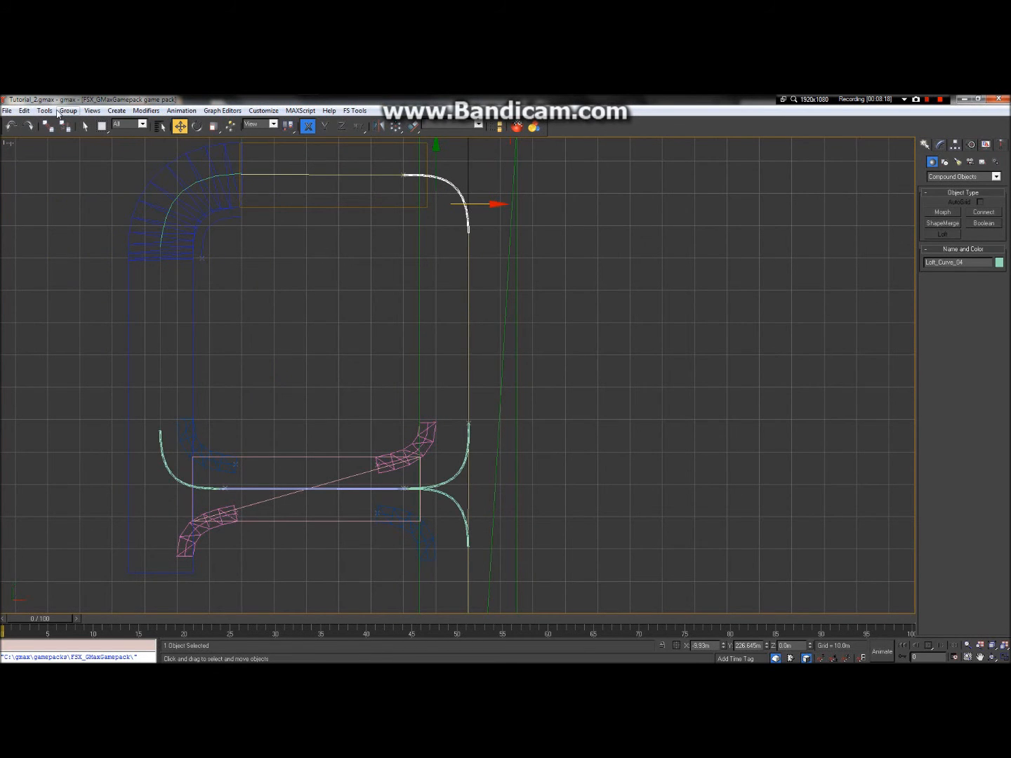
{"action": "left_click", "coordinate": [23, 111]}
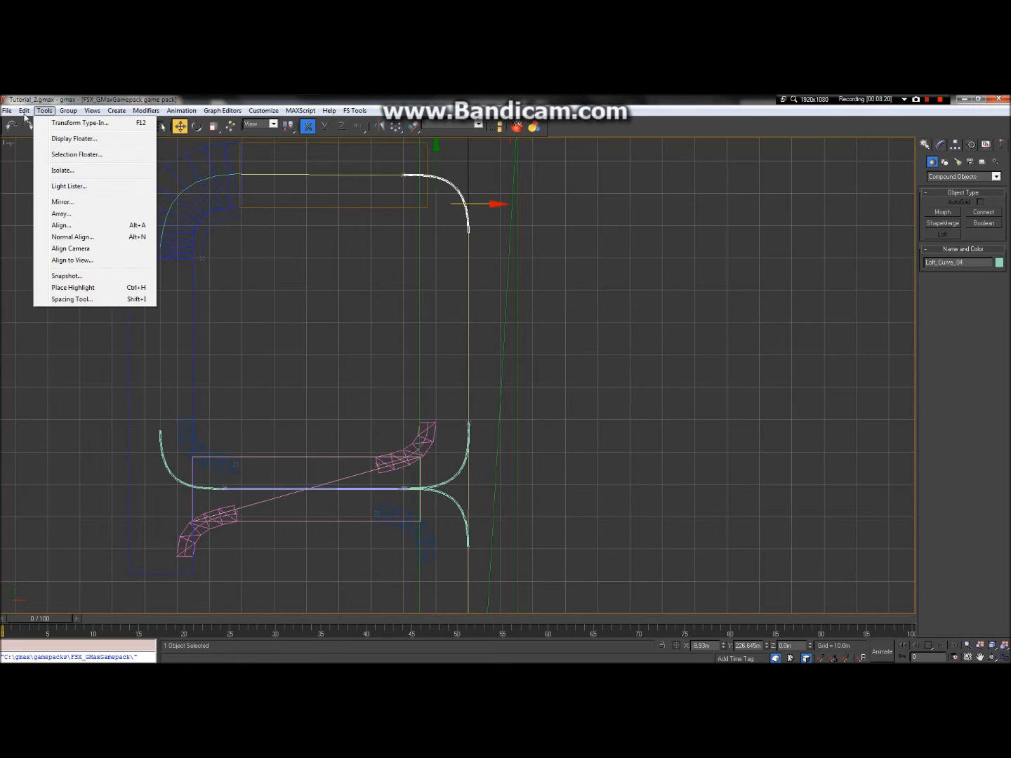
{"action": "left_click", "coordinate": [43, 189]}
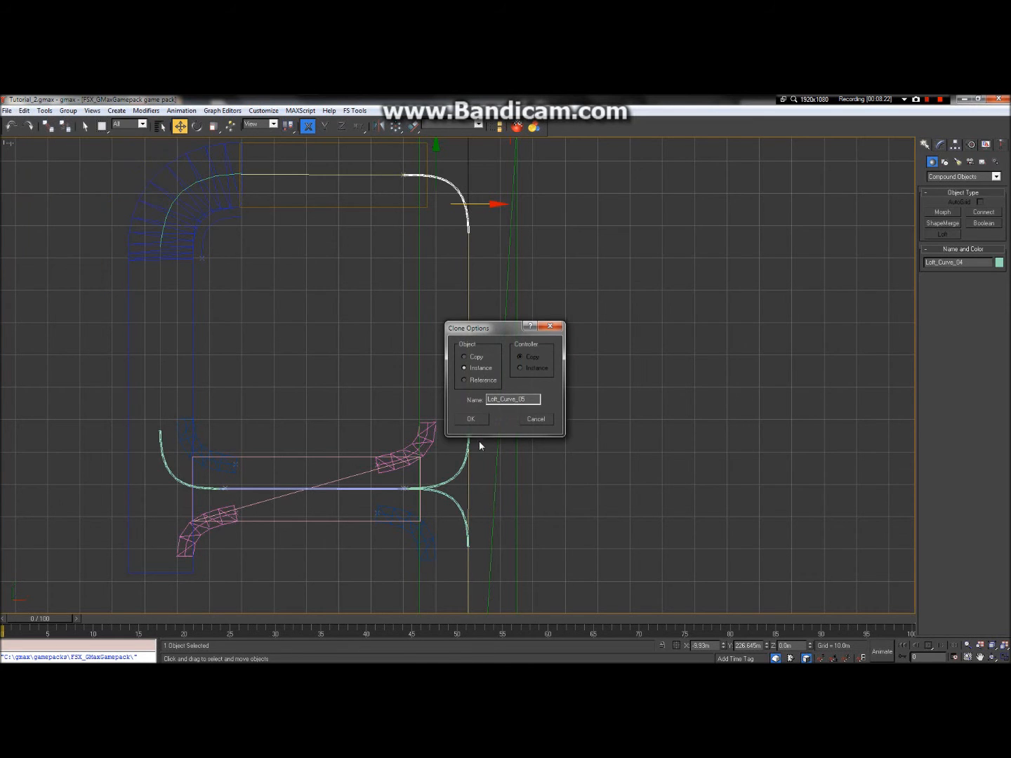
{"action": "left_click", "coordinate": [470, 419]}
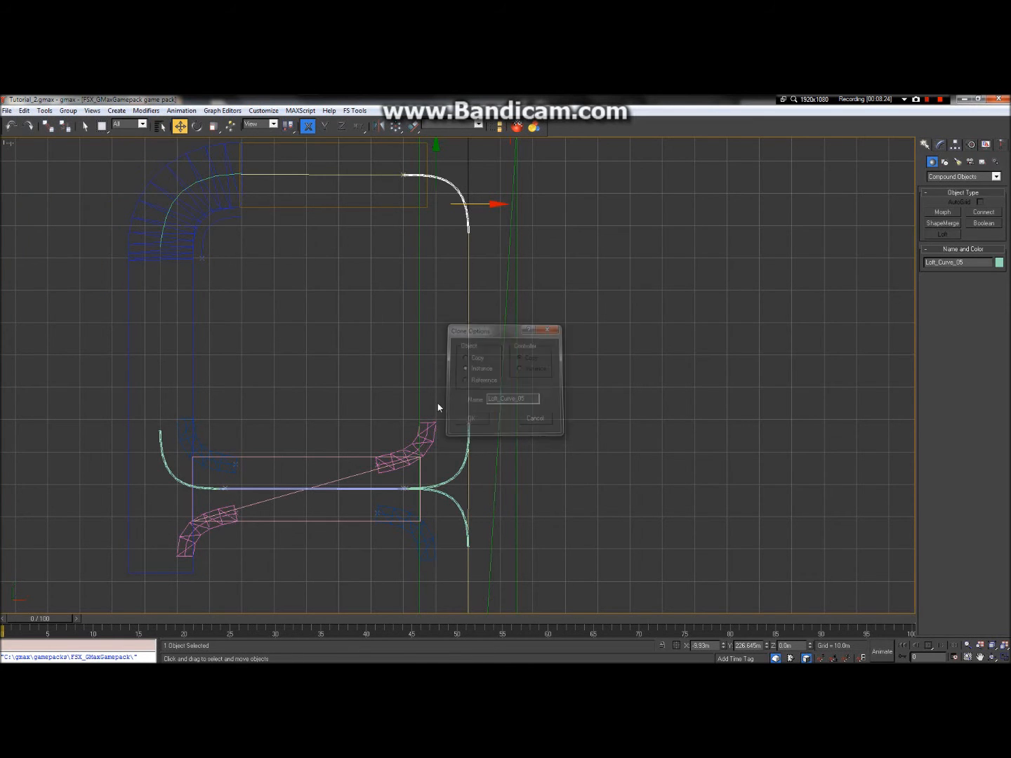
Move Loft_Curve_05 down to the cross taxiway's lower-right corner piece, at about X -20.2 m, Y 122.4 m.
{"action": "left_click_drag", "start_coordinate": [429, 170], "coordinate": [429, 527]}
{"action": "scroll", "coordinate": [430, 527], "scroll_direction": "up", "scroll_amount": 3}
{"action": "middle_click_drag", "start_coordinate": [425, 511], "coordinate": [361, 308]}
{"action": "scroll", "coordinate": [471, 468], "scroll_direction": "down", "scroll_amount": 1}
{"action": "scroll", "coordinate": [432, 391], "scroll_direction": "up", "scroll_amount": 2}
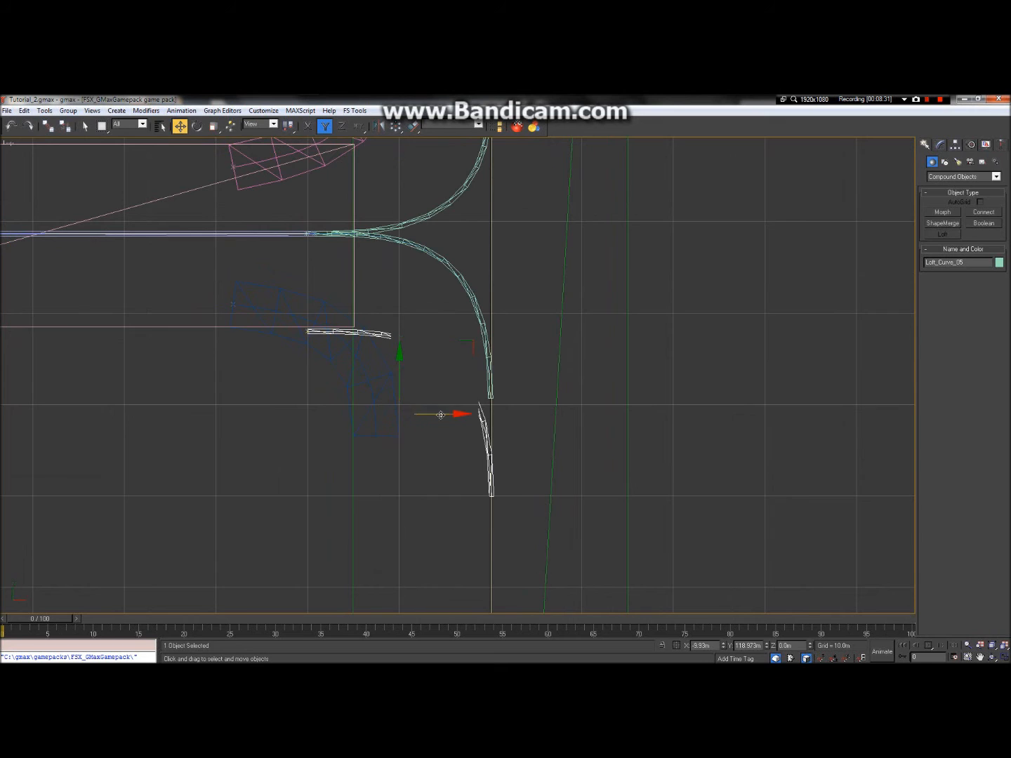
{"action": "left_click_drag", "start_coordinate": [439, 415], "coordinate": [307, 353]}
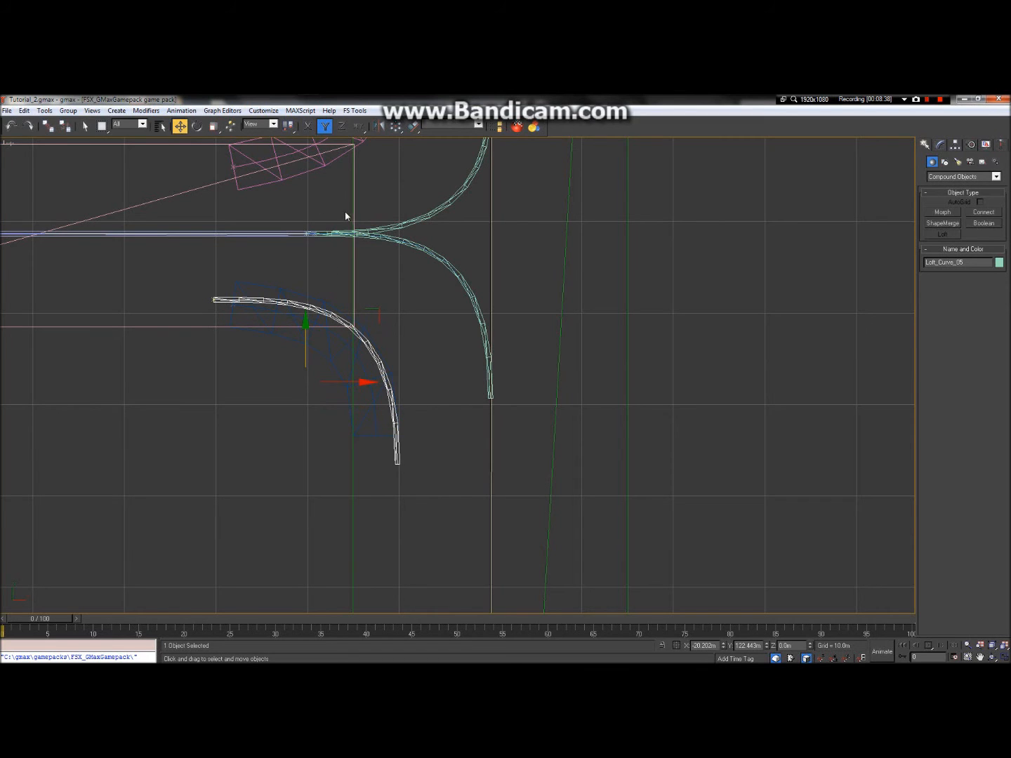
Fine-tune Loft_Curve_05's position within the lower-right corner piece to about X -22.07 m, Y 121.67 m, and deselect it.
{"action": "scroll", "coordinate": [314, 320], "scroll_direction": "up", "scroll_amount": 5}
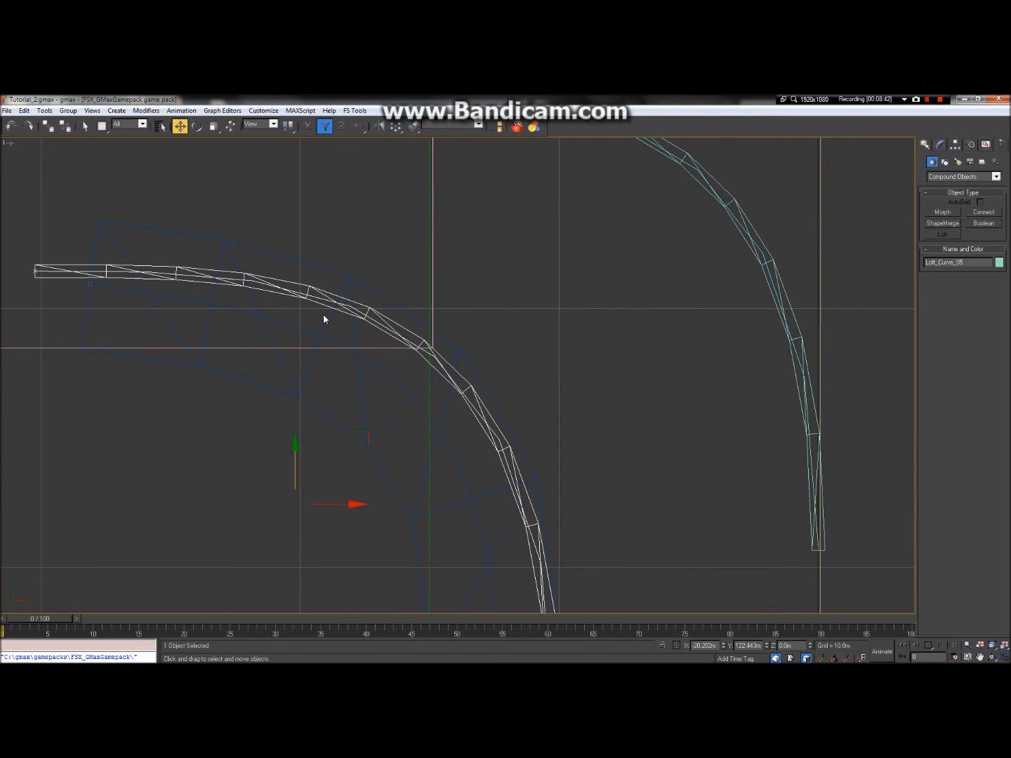
{"action": "scroll", "coordinate": [323, 314], "scroll_direction": "down", "scroll_amount": 7}
{"action": "scroll", "coordinate": [345, 292], "scroll_direction": "up", "scroll_amount": 5}
{"action": "scroll", "coordinate": [346, 296], "scroll_direction": "down", "scroll_amount": 3}
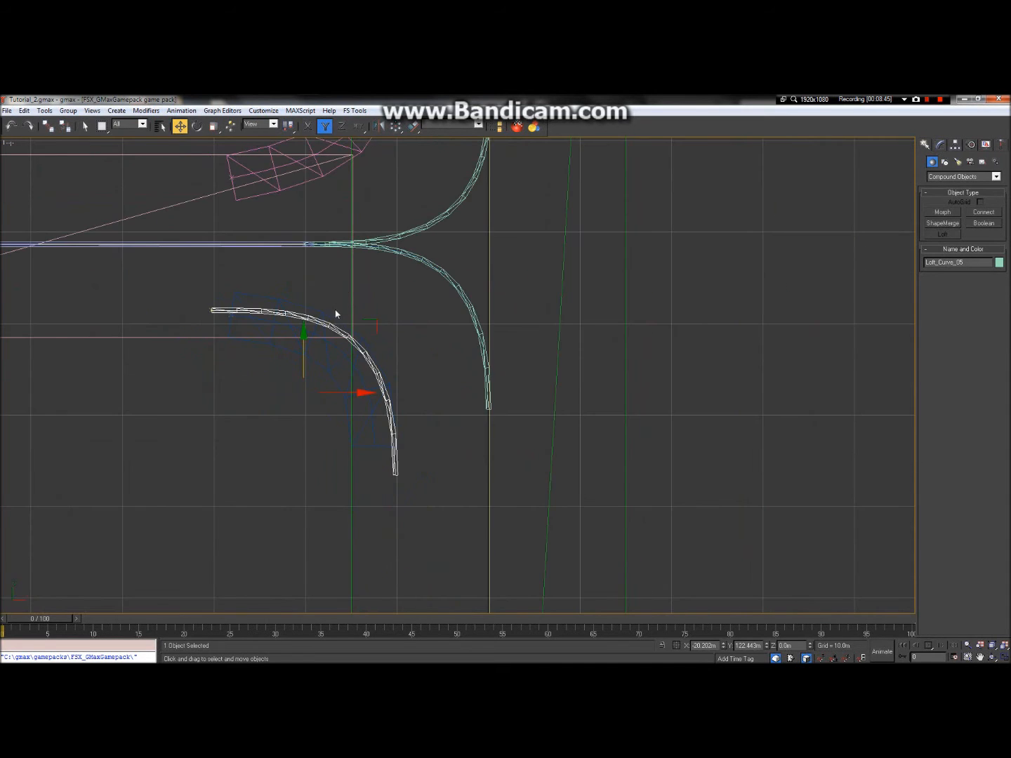
{"action": "scroll", "coordinate": [336, 308], "scroll_direction": "down", "scroll_amount": 1}
{"action": "scroll", "coordinate": [278, 307], "scroll_direction": "up", "scroll_amount": 2}
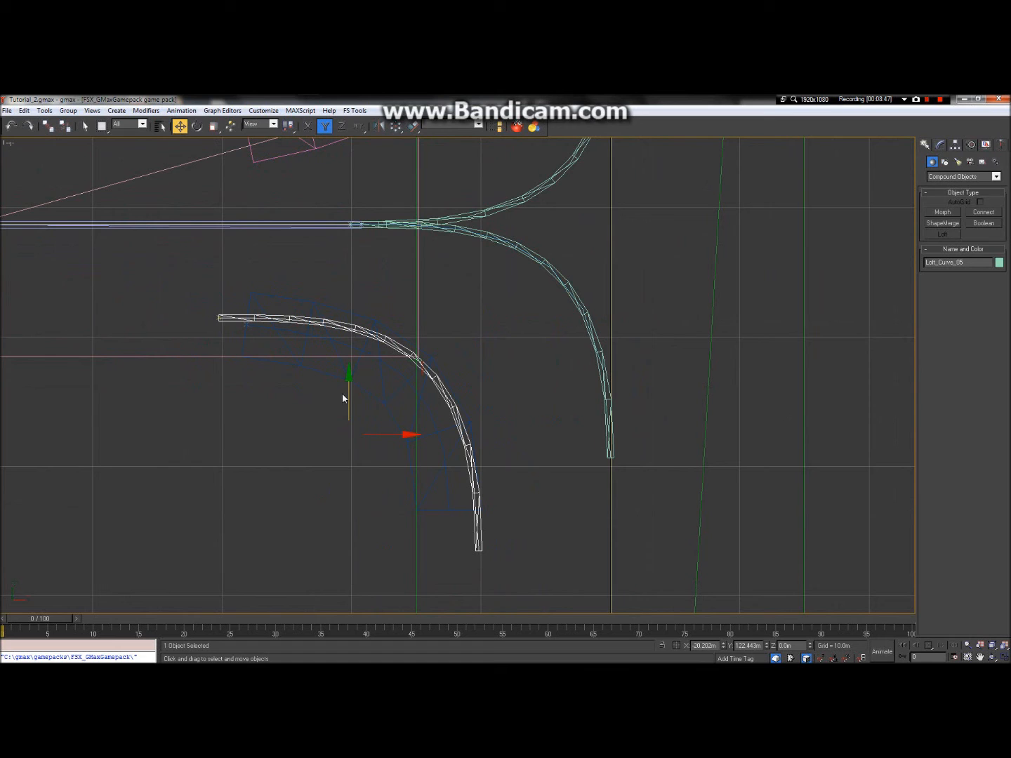
{"action": "mouse_move", "coordinate": [349, 393]}
{"action": "left_mouse_down"}
{"action": "mouse_move", "coordinate": [348, 416]}
{"action": "mouse_move", "coordinate": [348, 378]}
{"action": "mouse_move", "coordinate": [344, 416]}
{"action": "mouse_move", "coordinate": [344, 402]}
{"action": "left_mouse_up"}
{"action": "left_click_drag", "start_coordinate": [390, 445], "coordinate": [372, 446]}
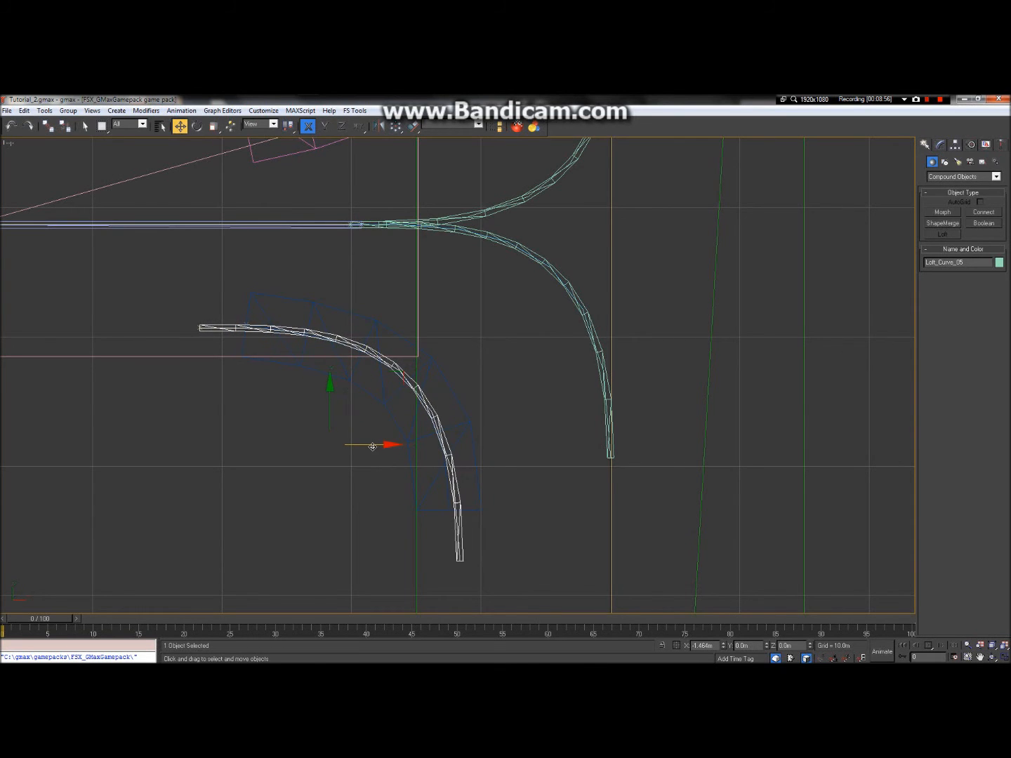
{"action": "scroll", "coordinate": [344, 426], "scroll_direction": "down", "scroll_amount": 3}
{"action": "scroll", "coordinate": [342, 428], "scroll_direction": "down", "scroll_amount": 2}
{"action": "scroll", "coordinate": [311, 415], "scroll_direction": "up", "scroll_amount": 6}
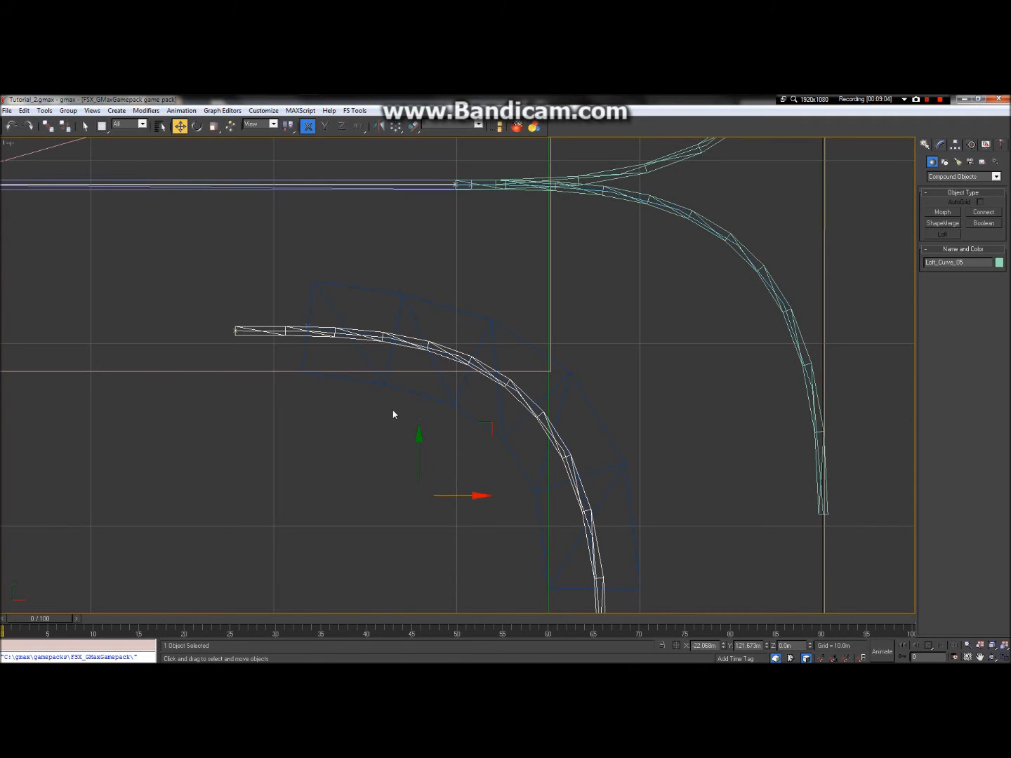
{"action": "scroll", "coordinate": [393, 411], "scroll_direction": "down", "scroll_amount": 6}
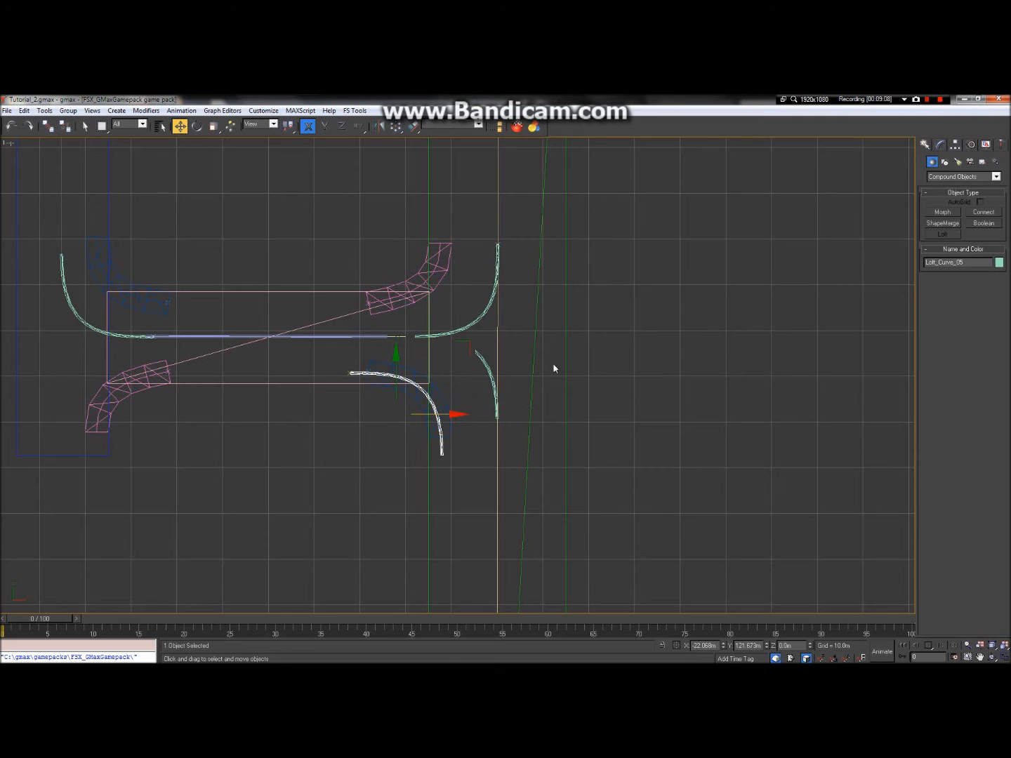
{"action": "left_click", "coordinate": [634, 316]}
Survey the loop in the overall layout and check the long vertical line on its right side, leaving nothing selected.
{"action": "scroll", "coordinate": [393, 334], "scroll_direction": "down", "scroll_amount": 4}
{"action": "scroll", "coordinate": [403, 294], "scroll_direction": "up", "scroll_amount": 4}
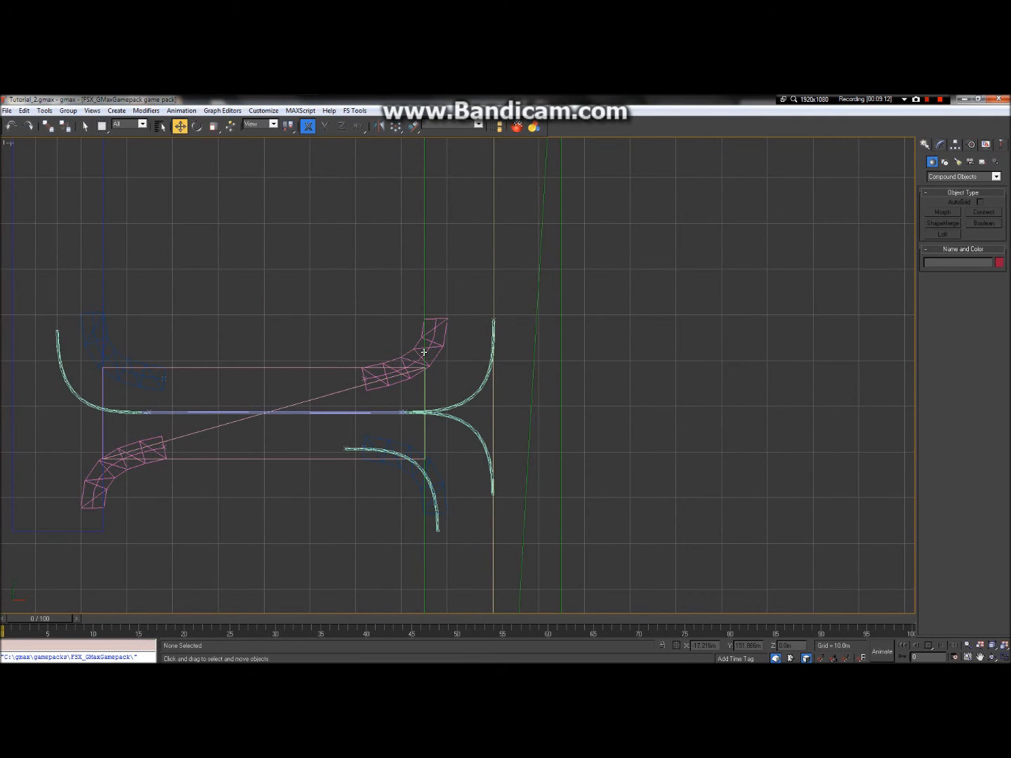
{"action": "scroll", "coordinate": [439, 306], "scroll_direction": "down", "scroll_amount": 4}
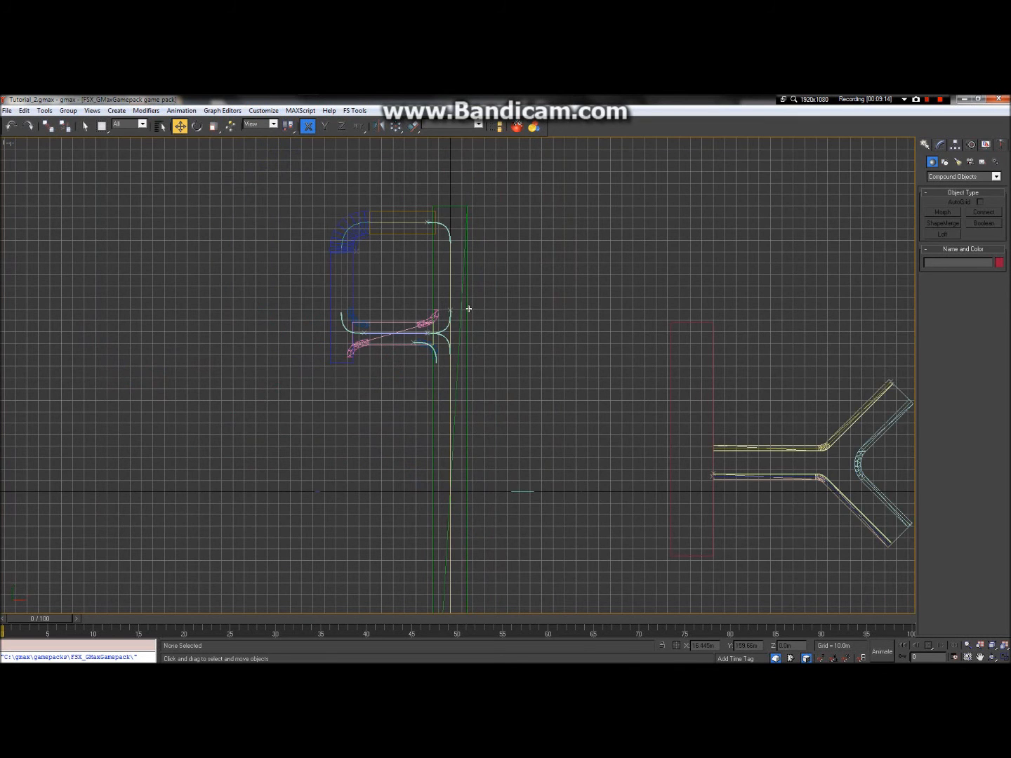
{"action": "scroll", "coordinate": [382, 244], "scroll_direction": "down", "scroll_amount": 2}
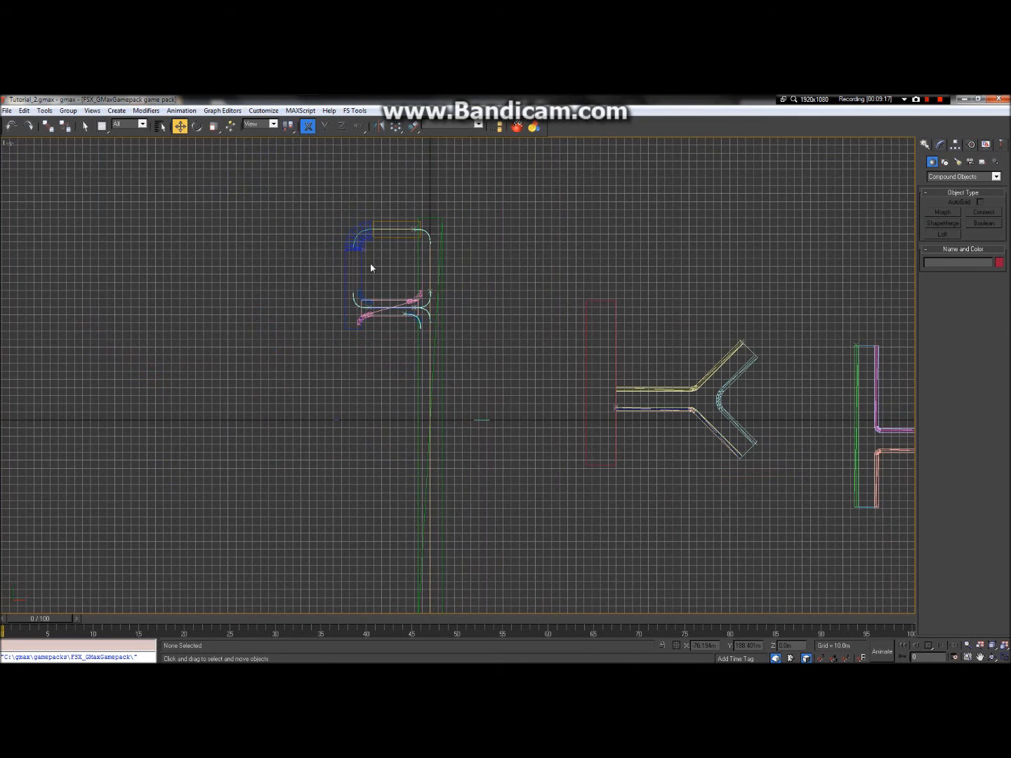
{"action": "left_click", "coordinate": [429, 266]}
{"action": "left_click", "coordinate": [482, 261]}
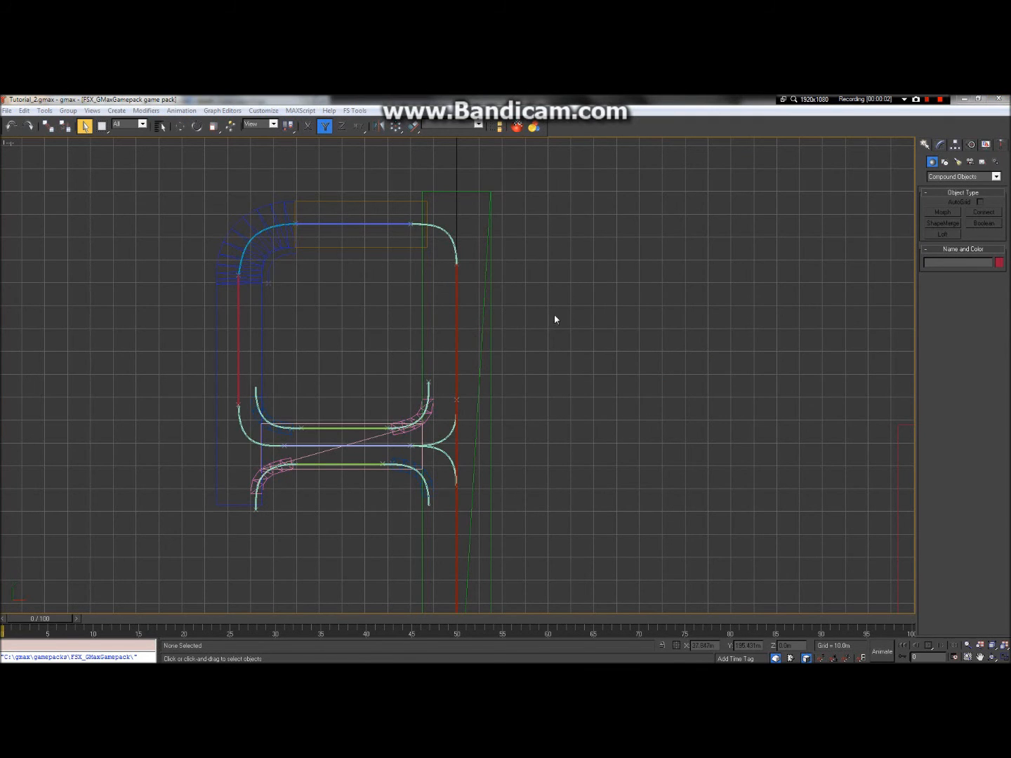
Examine the marking lofts around the taxiway loop, including both upper corners and the cross taxiway.
{"action": "scroll", "coordinate": [441, 185], "scroll_direction": "up", "scroll_amount": 5}
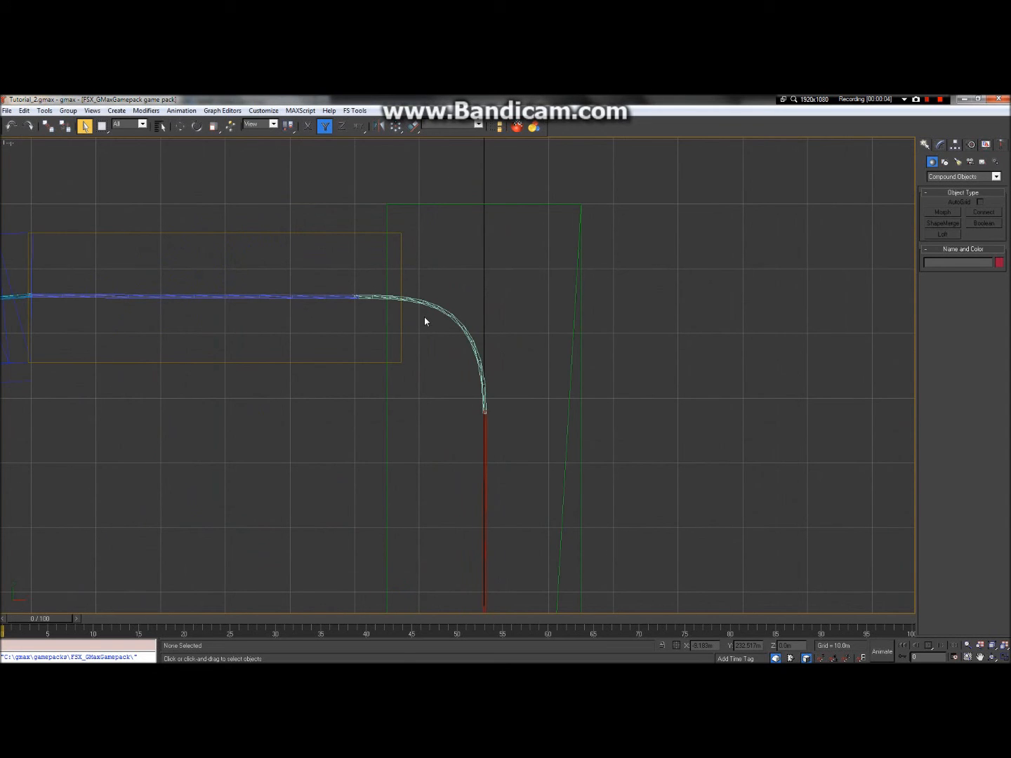
{"action": "scroll", "coordinate": [284, 340], "scroll_direction": "down", "scroll_amount": 8}
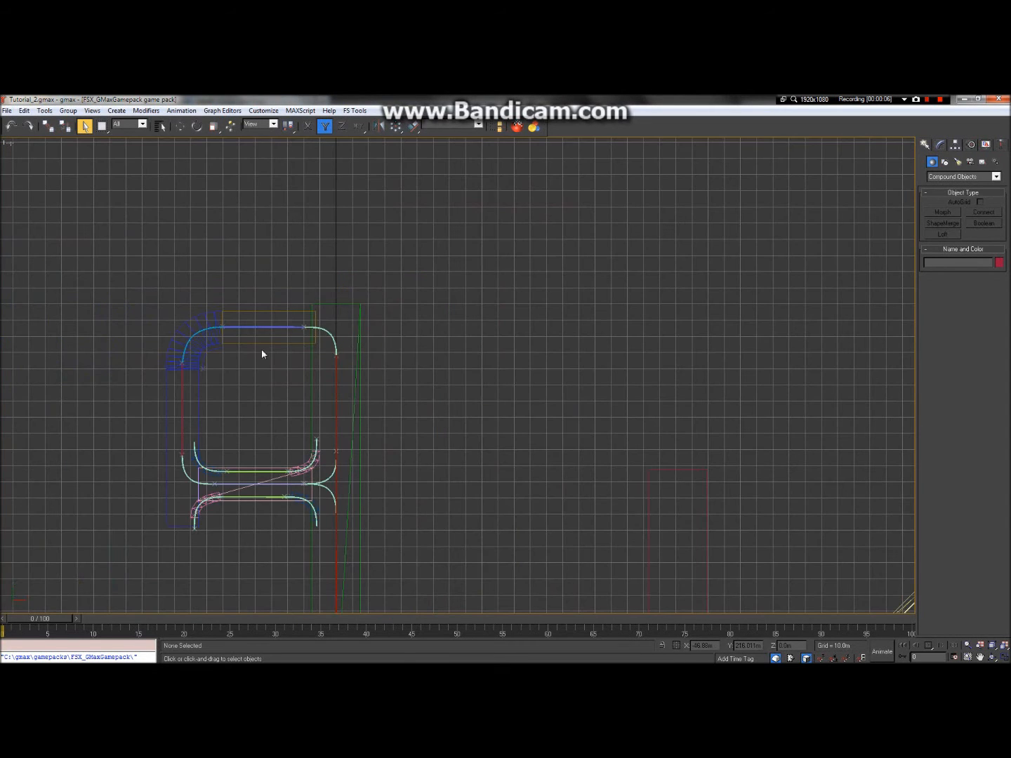
{"action": "scroll", "coordinate": [175, 316], "scroll_direction": "up", "scroll_amount": 5}
{"action": "scroll", "coordinate": [236, 293], "scroll_direction": "down", "scroll_amount": 3}
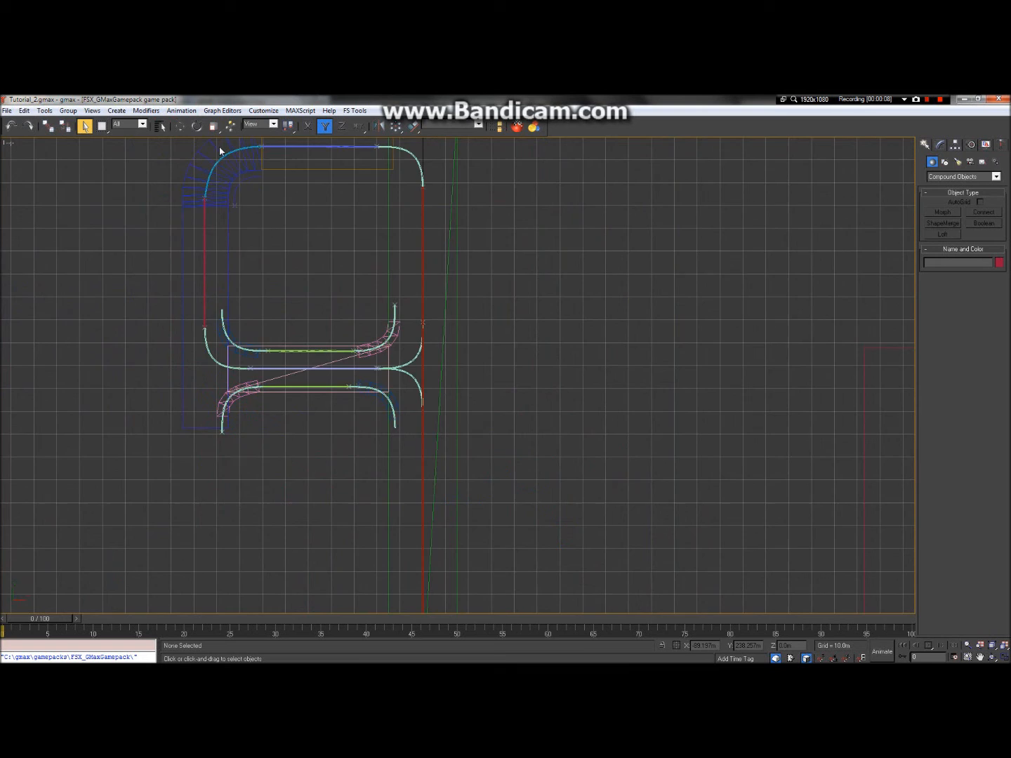
{"action": "scroll", "coordinate": [220, 153], "scroll_direction": "up", "scroll_amount": 8}
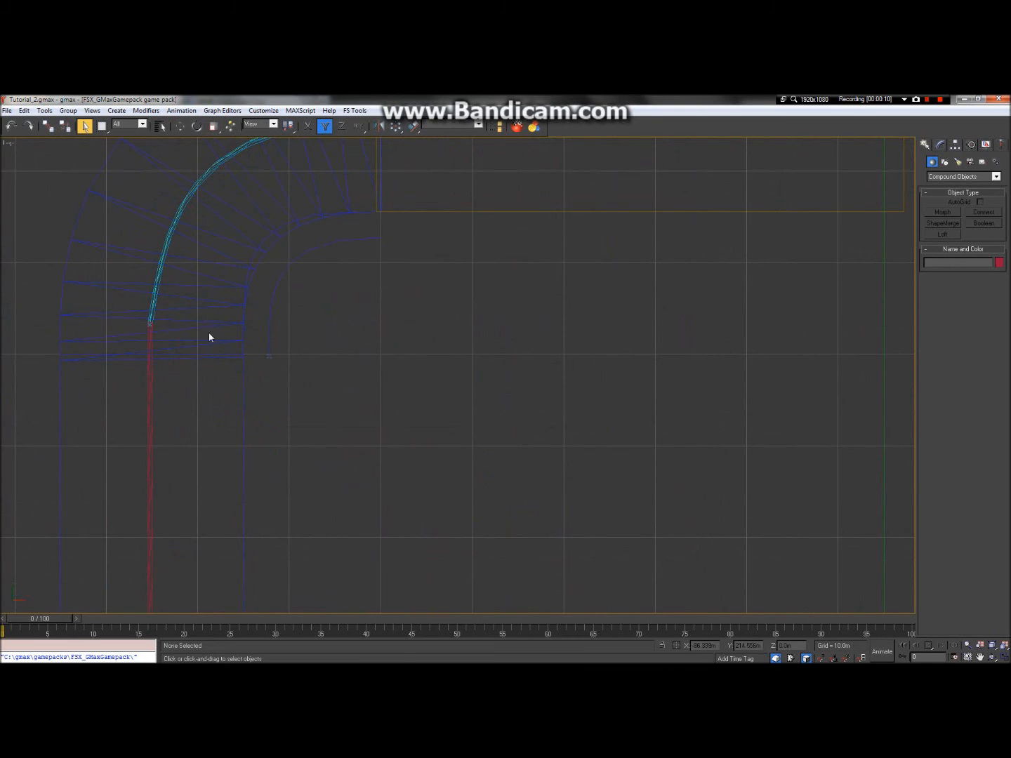
{"action": "scroll", "coordinate": [238, 266], "scroll_direction": "down", "scroll_amount": 3}
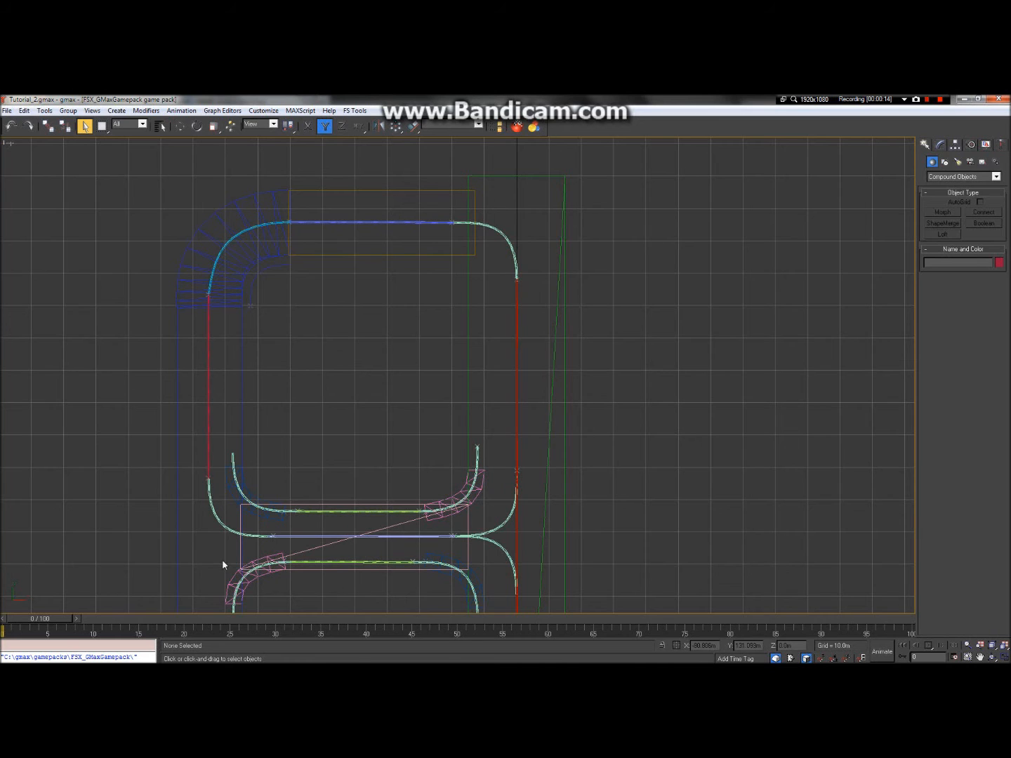
{"action": "scroll", "coordinate": [361, 380], "scroll_direction": "down", "scroll_amount": 2}
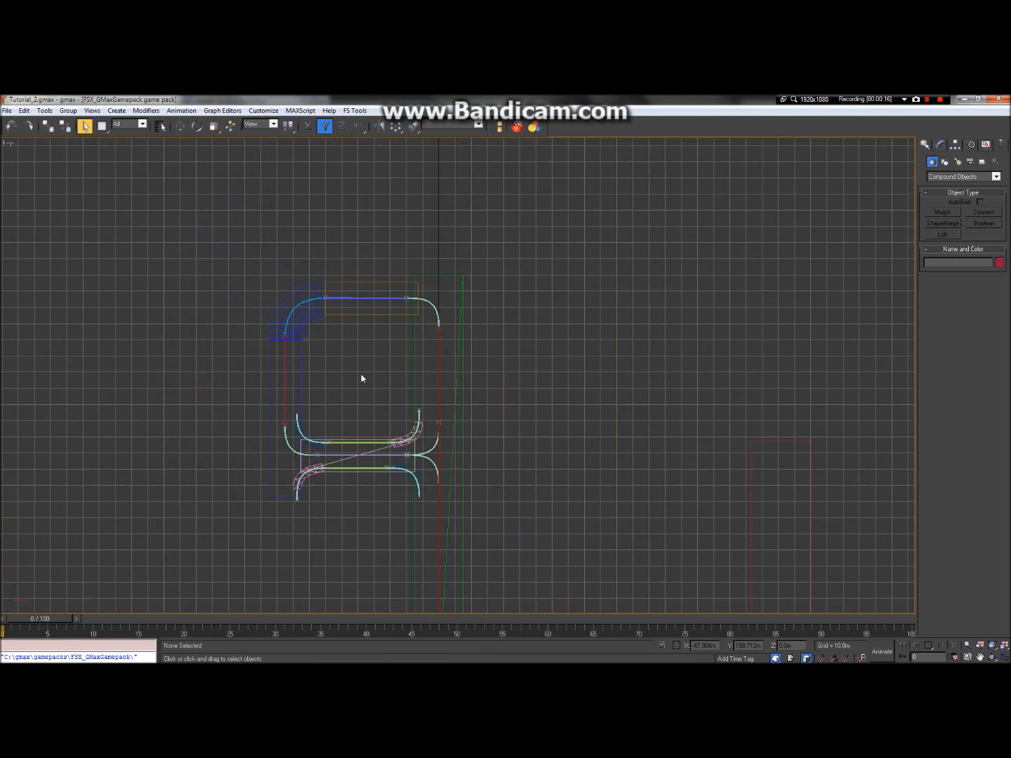
{"action": "scroll", "coordinate": [352, 323], "scroll_direction": "up", "scroll_amount": 2}
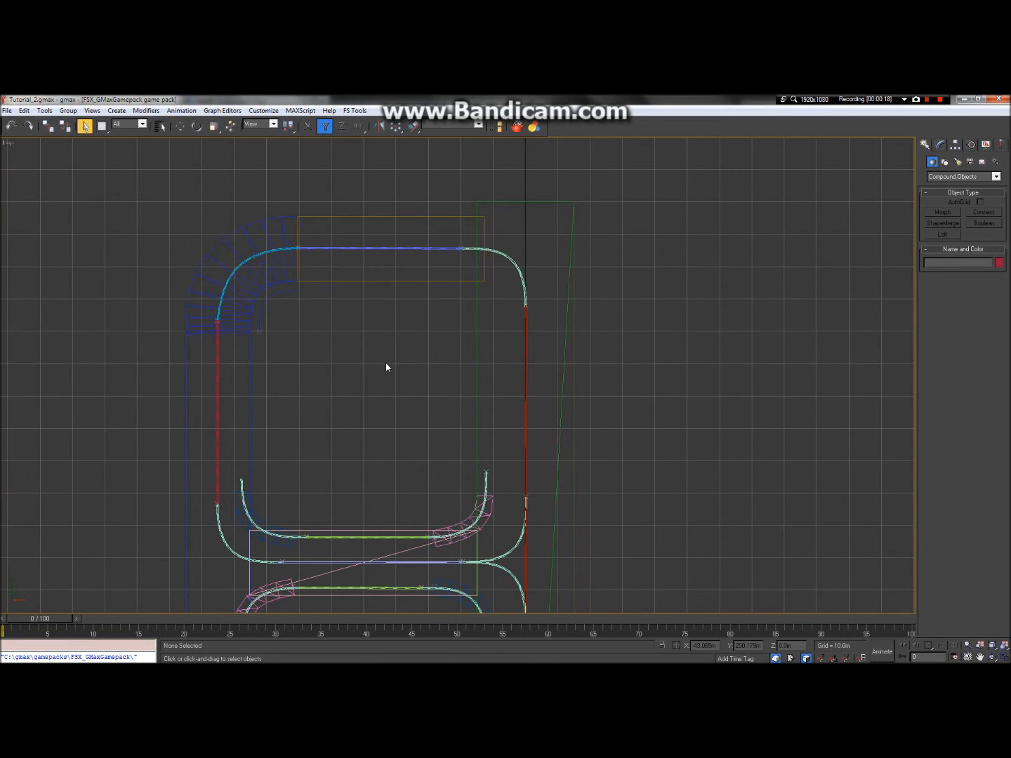
Delete the red rectangle adjoining the left end of the Y-shaped taxiway.
{"action": "scroll", "coordinate": [318, 379], "scroll_direction": "down", "scroll_amount": 8}
{"action": "scroll", "coordinate": [559, 477], "scroll_direction": "up", "scroll_amount": 3}
{"action": "scroll", "coordinate": [456, 533], "scroll_direction": "up", "scroll_amount": 3}
{"action": "left_click", "coordinate": [369, 335]}
{"action": "key", "text": "Delete"}
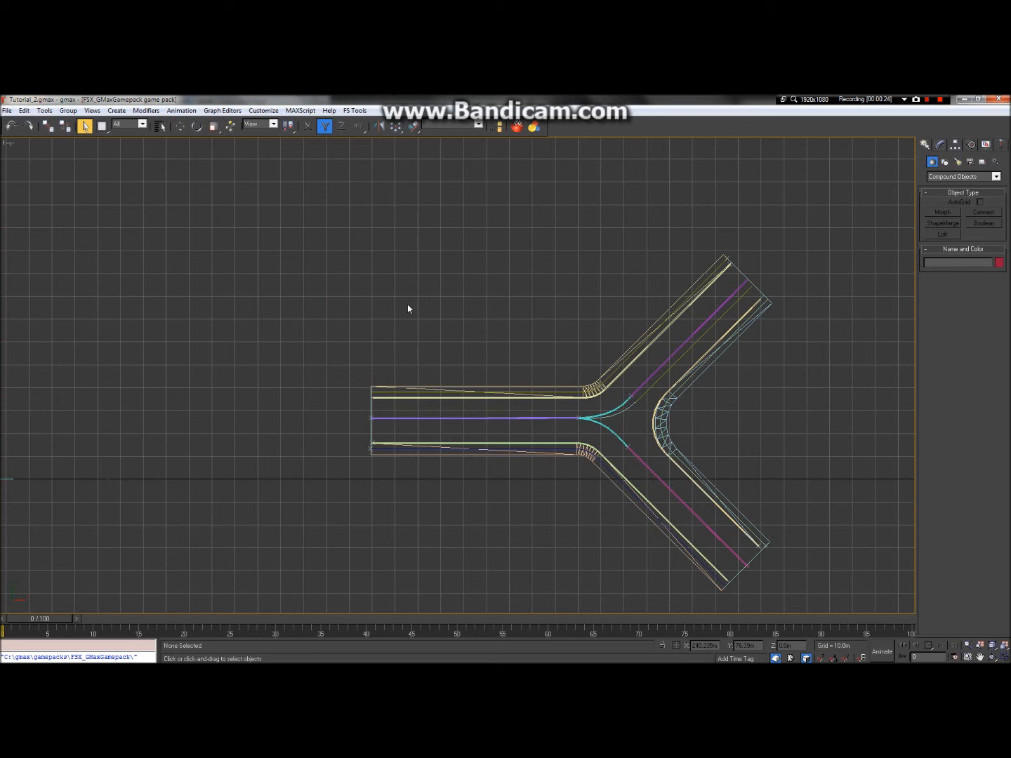
Inspect the Y junction's centreline and edge markings, particularly along the upper arm and around its bend.
{"action": "scroll", "coordinate": [554, 383], "scroll_direction": "up", "scroll_amount": 4}
{"action": "scroll", "coordinate": [477, 454], "scroll_direction": "down", "scroll_amount": 6}
{"action": "scroll", "coordinate": [517, 462], "scroll_direction": "up", "scroll_amount": 5}
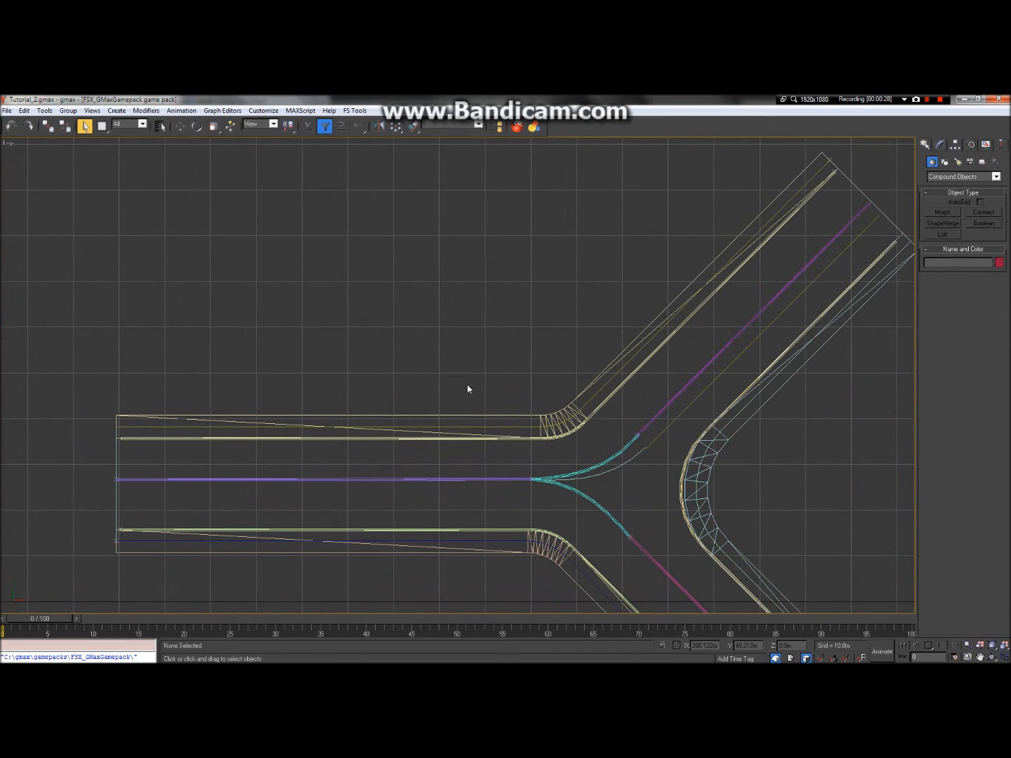
{"action": "left_click", "coordinate": [981, 657]}
{"action": "left_click_drag", "start_coordinate": [702, 561], "coordinate": [575, 506]}
{"action": "scroll", "coordinate": [512, 275], "scroll_direction": "up", "scroll_amount": 2}
{"action": "scroll", "coordinate": [492, 445], "scroll_direction": "up", "scroll_amount": 4}
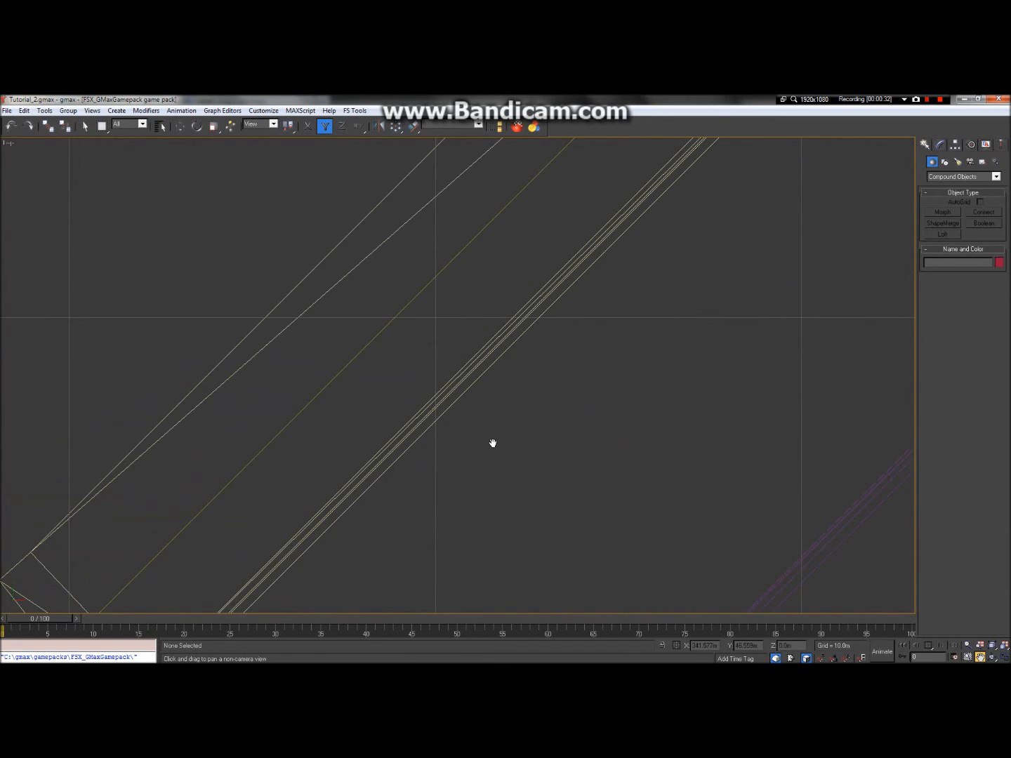
{"action": "scroll", "coordinate": [415, 388], "scroll_direction": "down", "scroll_amount": 2}
{"action": "left_click_drag", "start_coordinate": [336, 444], "coordinate": [468, 358]}
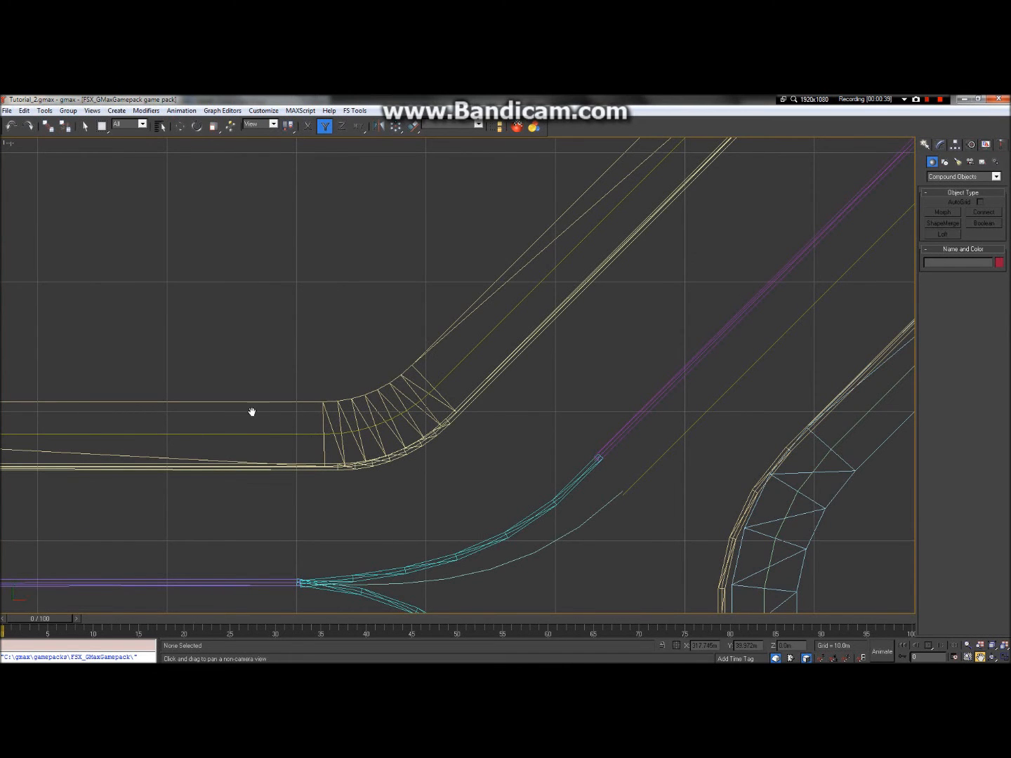
{"action": "left_click_drag", "start_coordinate": [219, 440], "coordinate": [275, 408]}
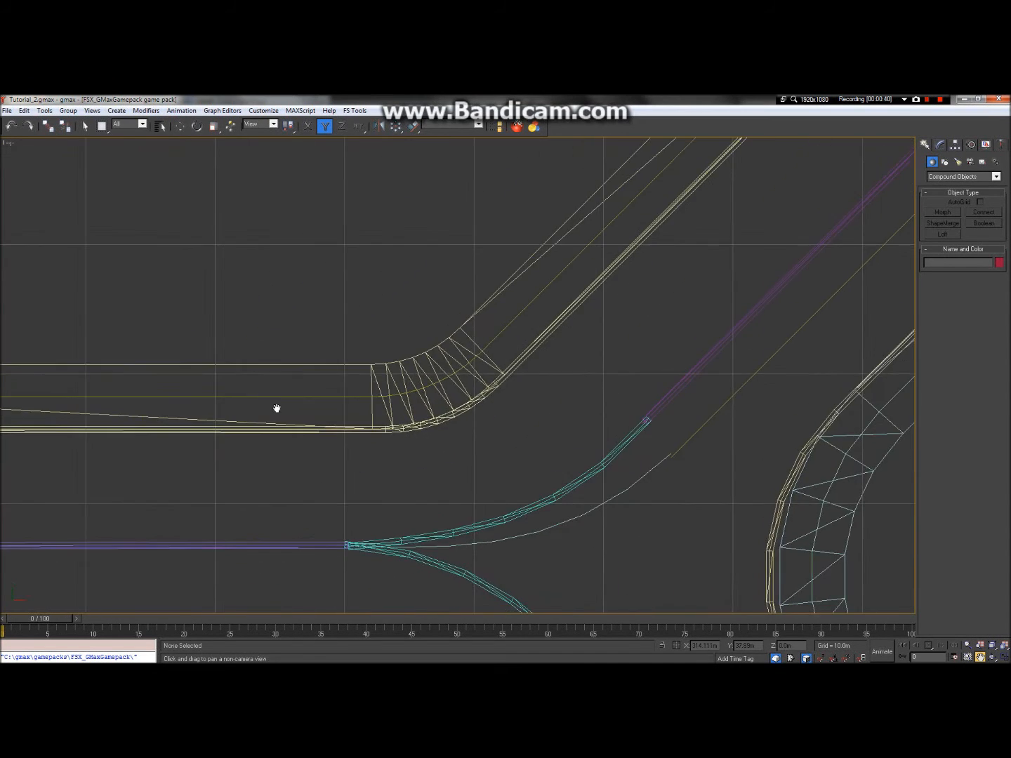
{"action": "scroll", "coordinate": [410, 409], "scroll_direction": "up", "scroll_amount": 5}
{"action": "scroll", "coordinate": [411, 409], "scroll_direction": "up", "scroll_amount": 1}
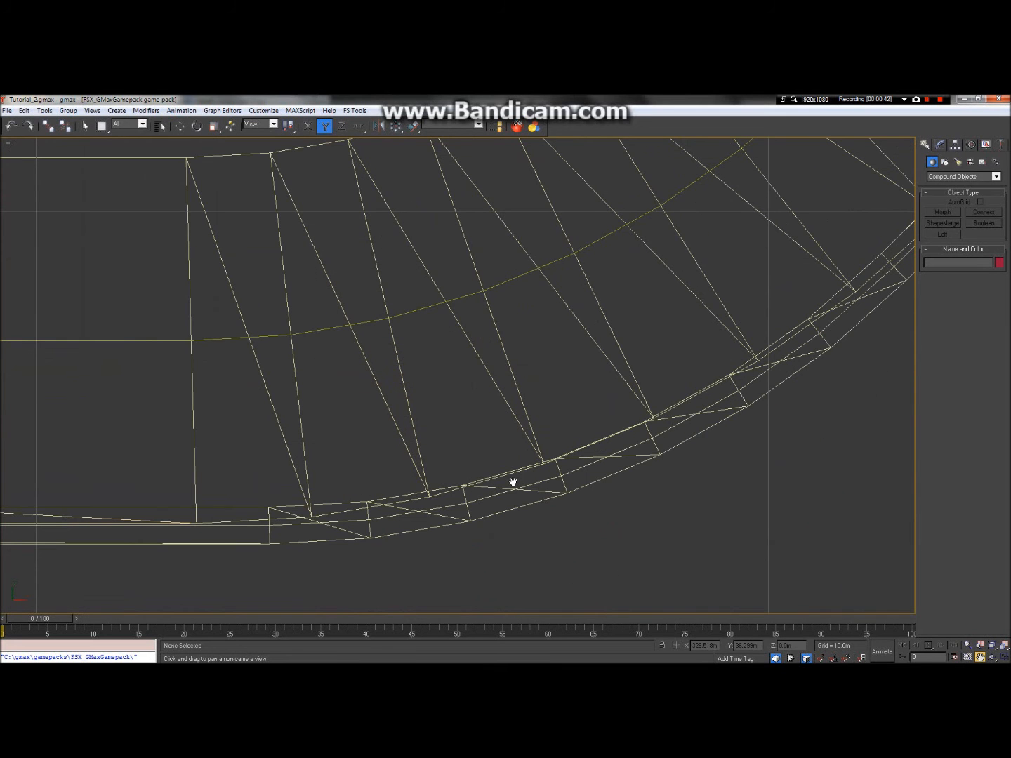
{"action": "left_click_drag", "start_coordinate": [364, 535], "coordinate": [376, 488]}
Examine the T junction's edge markings and the curved pieces joining its stem to the vertical taxiway.
{"action": "scroll", "coordinate": [346, 425], "scroll_direction": "down", "scroll_amount": 10}
{"action": "scroll", "coordinate": [539, 483], "scroll_direction": "up", "scroll_amount": 5}
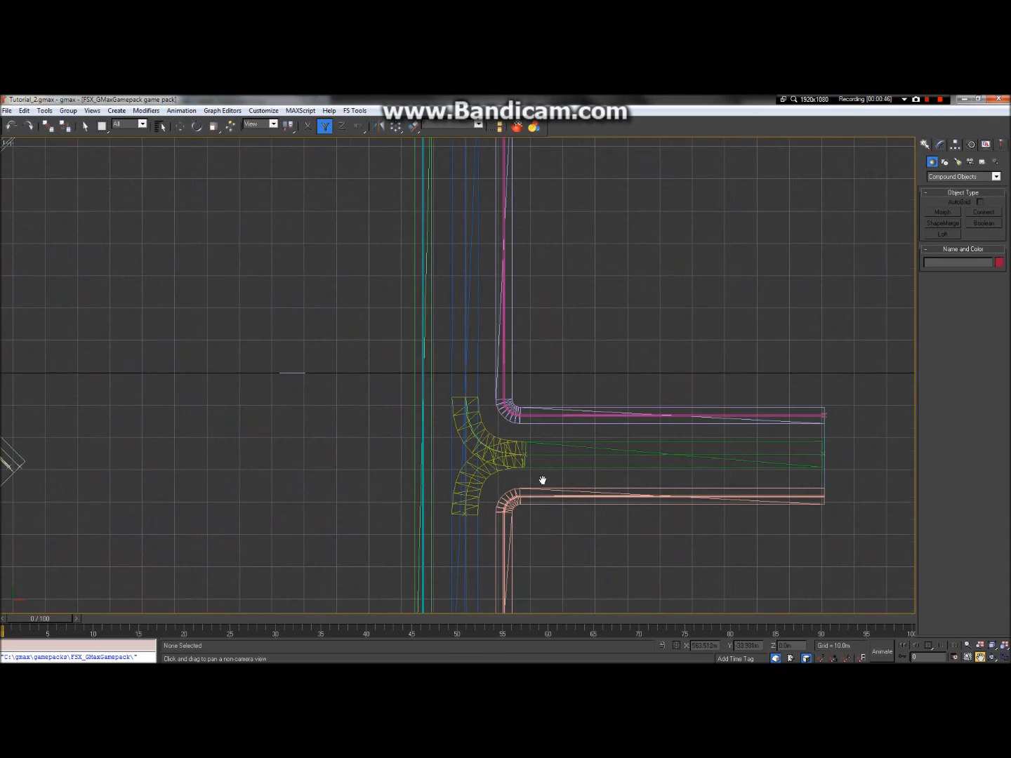
{"action": "scroll", "coordinate": [516, 430], "scroll_direction": "down", "scroll_amount": 2}
{"action": "scroll", "coordinate": [517, 431], "scroll_direction": "up", "scroll_amount": 3}
{"action": "scroll", "coordinate": [526, 505], "scroll_direction": "down", "scroll_amount": 2}
{"action": "scroll", "coordinate": [512, 497], "scroll_direction": "up", "scroll_amount": 2}
{"action": "scroll", "coordinate": [510, 440], "scroll_direction": "up", "scroll_amount": 1}
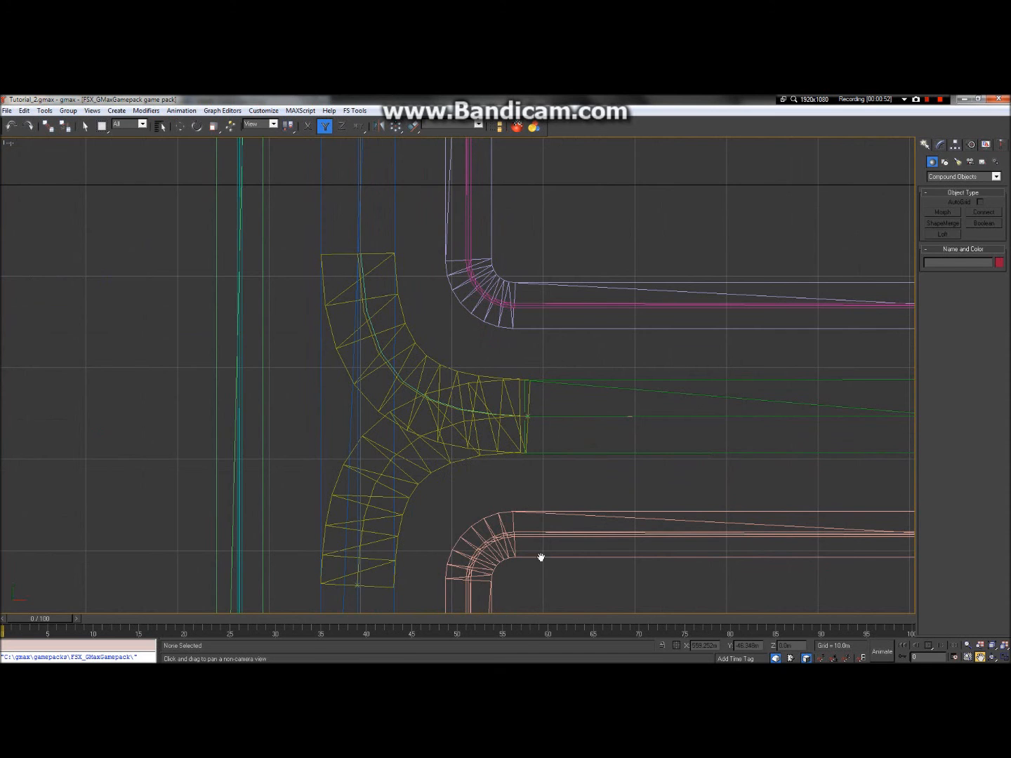
Look along the T junction's vertical arm above the crossing and back to its curved centre pieces.
{"action": "left_click_drag", "start_coordinate": [486, 424], "coordinate": [660, 398]}
{"action": "scroll", "coordinate": [660, 398], "scroll_direction": "up", "scroll_amount": 3}
{"action": "scroll", "coordinate": [649, 381], "scroll_direction": "down", "scroll_amount": 3}
{"action": "left_click_drag", "start_coordinate": [520, 349], "coordinate": [650, 555]}
{"action": "left_click_drag", "start_coordinate": [602, 264], "coordinate": [491, 318]}
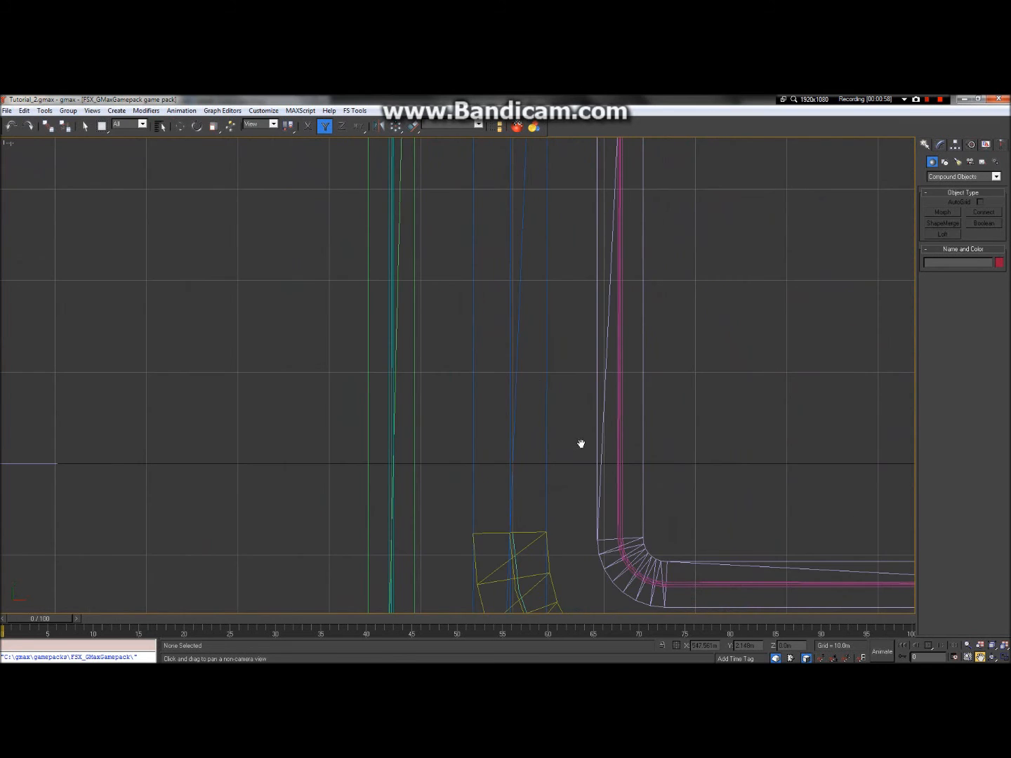
{"action": "left_click_drag", "start_coordinate": [580, 444], "coordinate": [472, 262]}
{"action": "left_click_drag", "start_coordinate": [561, 418], "coordinate": [542, 343]}
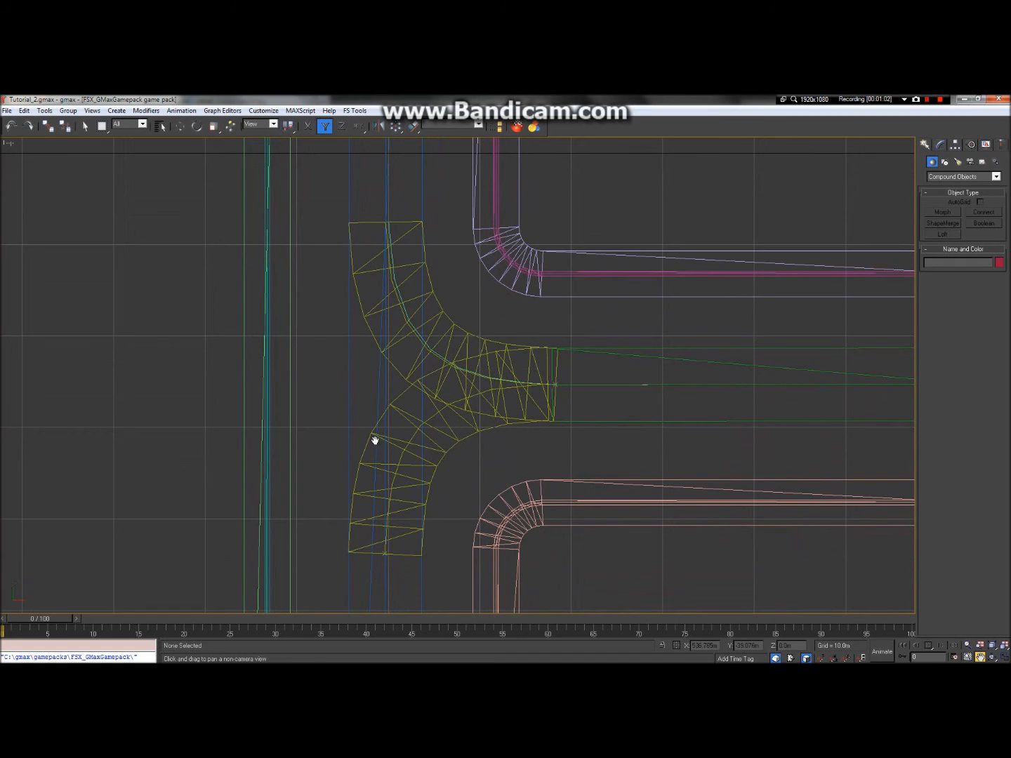
Switch to A_Markings.xcf in GIMP, darken the streak beside the yellow centreline with the Paintbrush on Layer, and select the Smudge tool.
{"action": "mouse_move", "coordinate": [229, 100]}
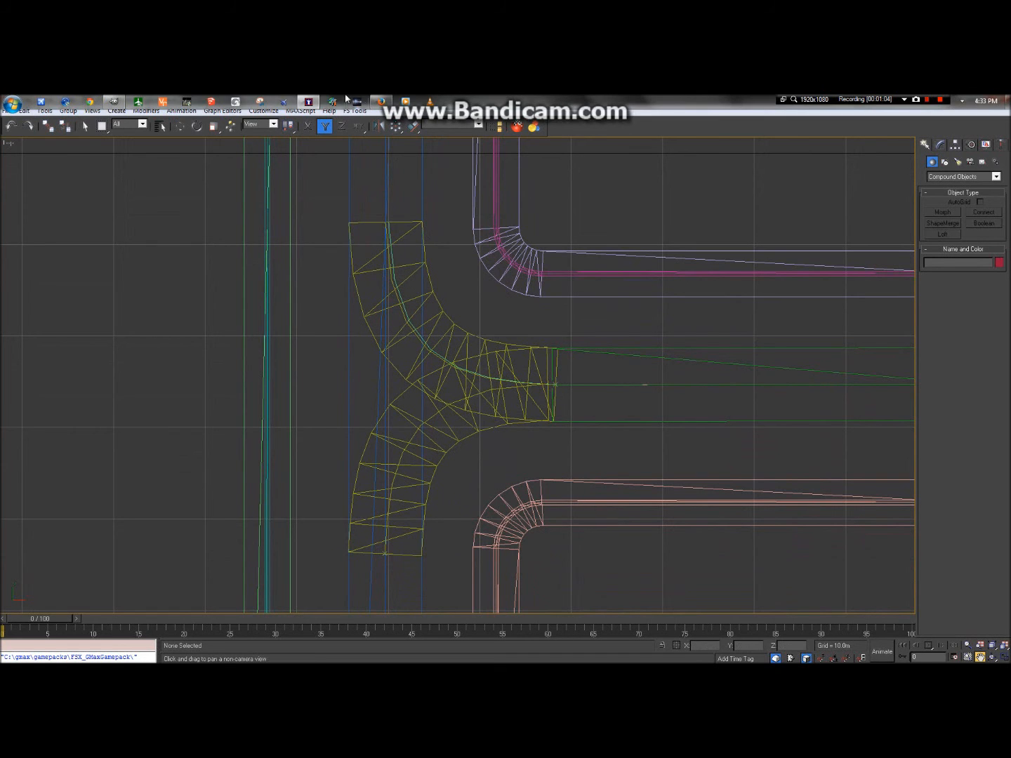
{"action": "left_click", "coordinate": [114, 99]}
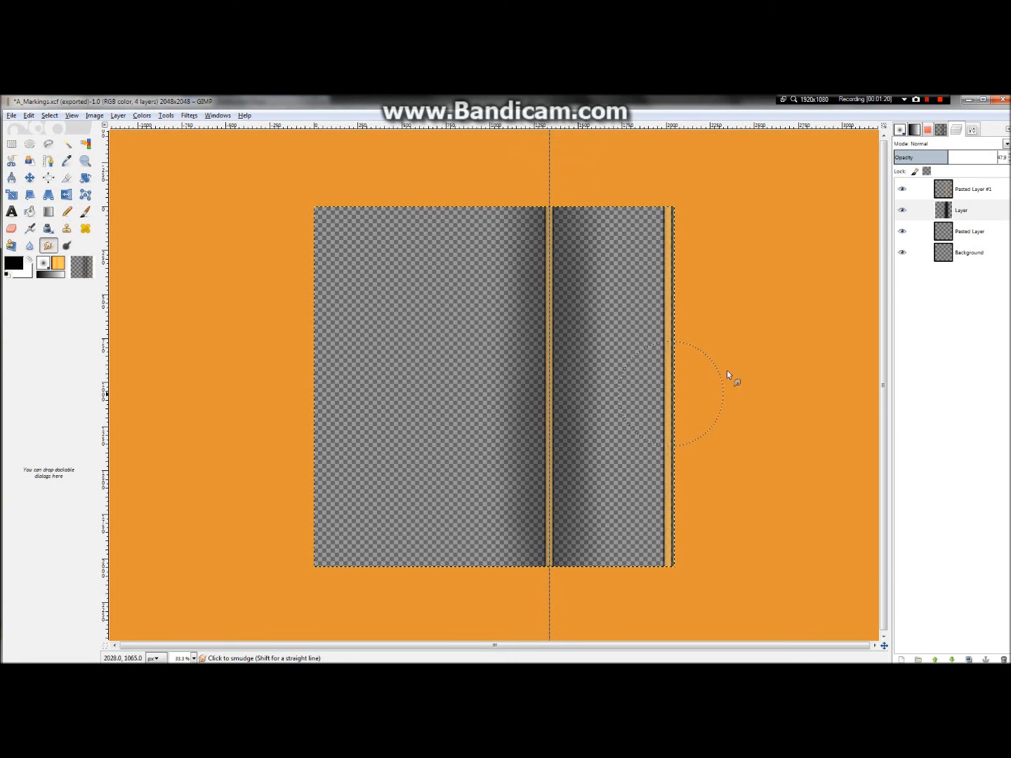
{"action": "left_click", "coordinate": [938, 216]}
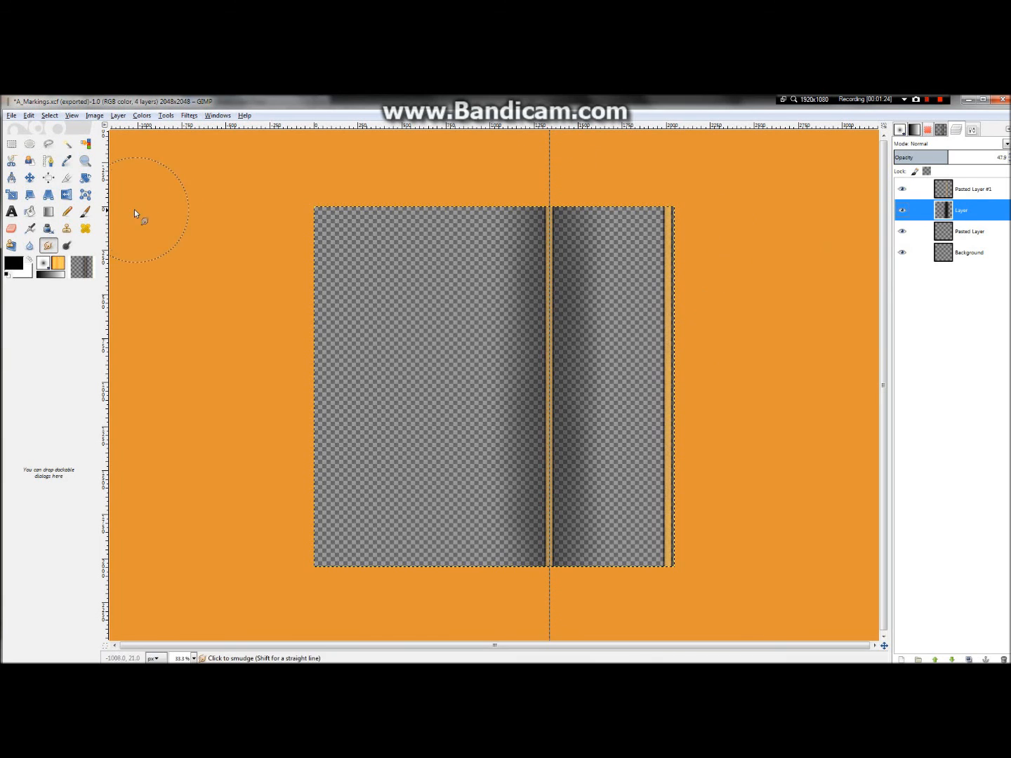
{"action": "left_click", "coordinate": [84, 214]}
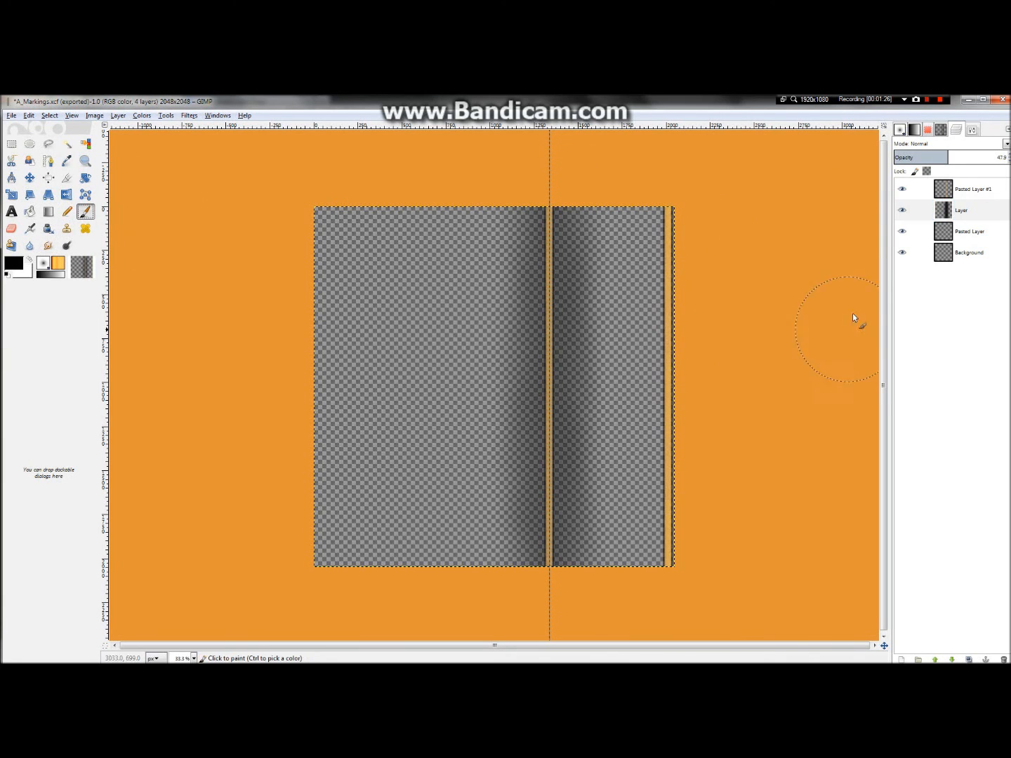
{"action": "left_click", "coordinate": [544, 321]}
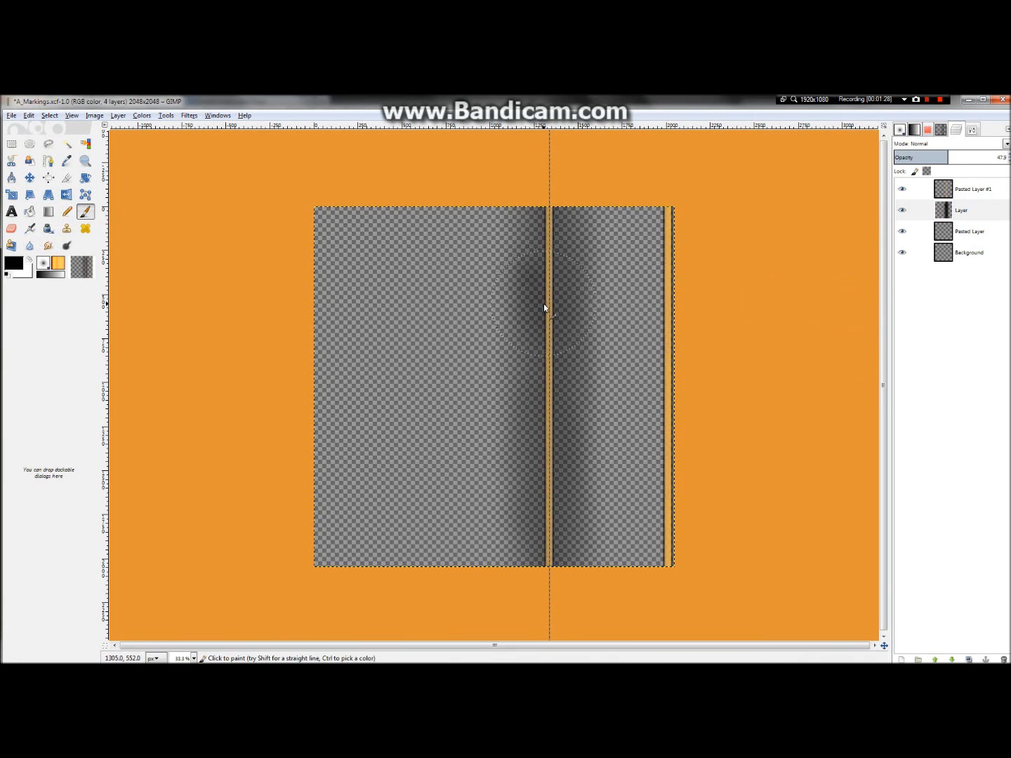
{"action": "left_click", "coordinate": [47, 249]}
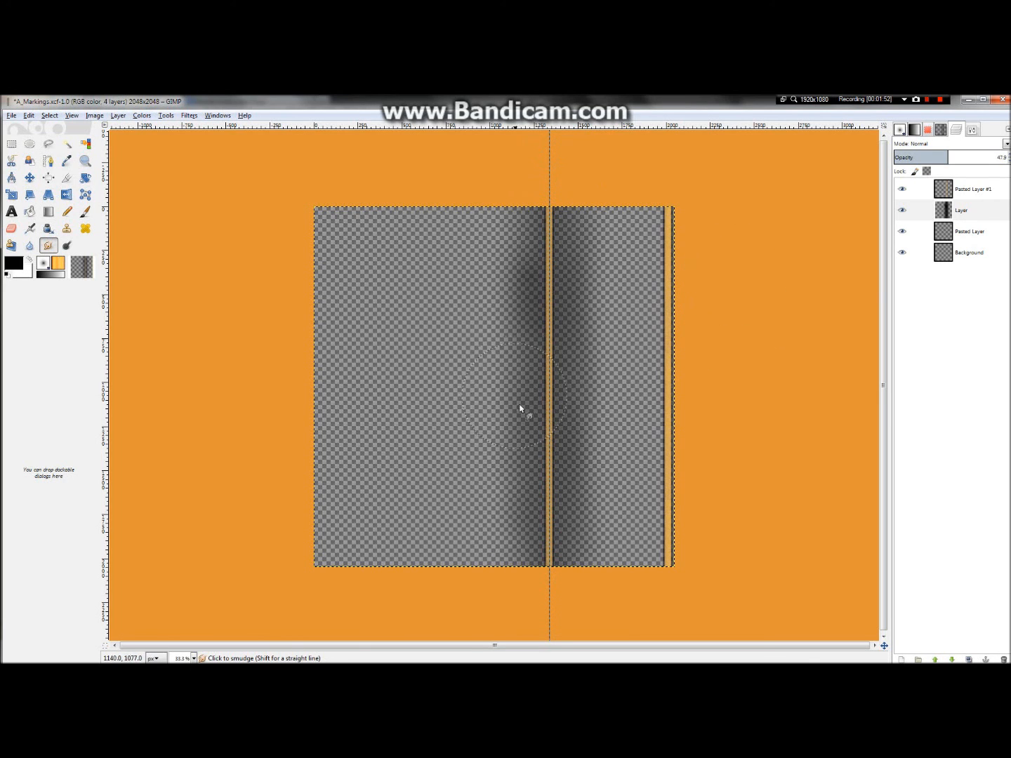
Adjust the opacity of Pasted Layer #1 in the markings texture.
{"action": "left_click", "coordinate": [943, 188]}
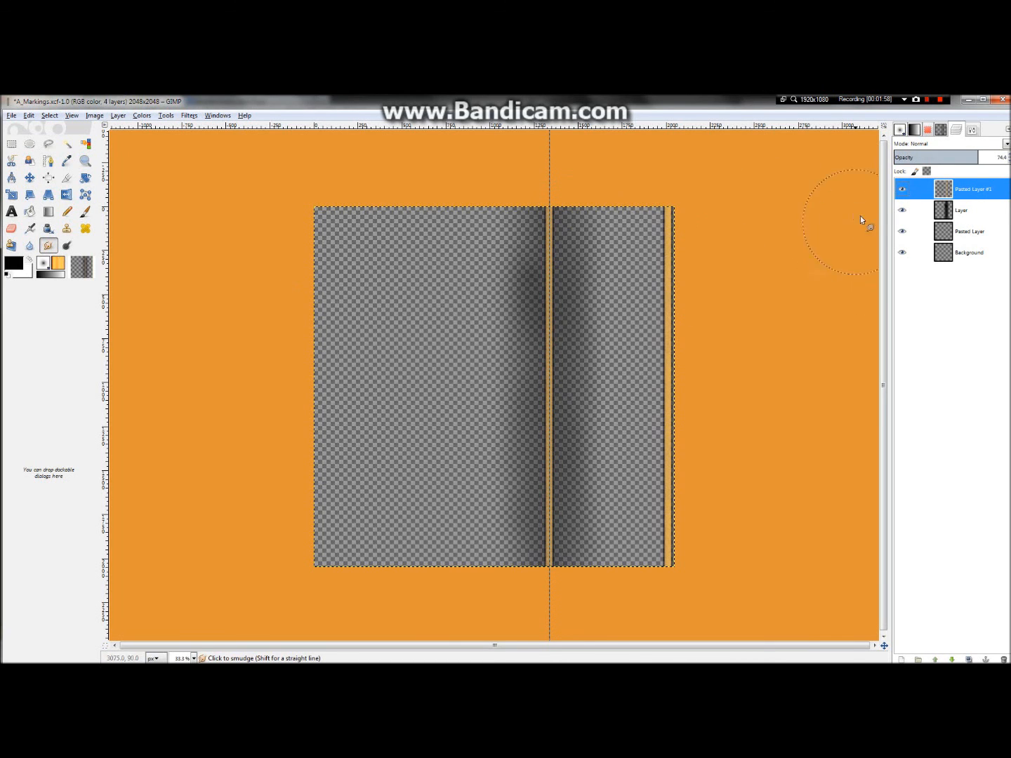
{"action": "mouse_move", "coordinate": [962, 190]}
{"action": "left_mouse_down"}
{"action": "mouse_move", "coordinate": [966, 226]}
{"action": "mouse_move", "coordinate": [965, 187]}
{"action": "left_mouse_up"}
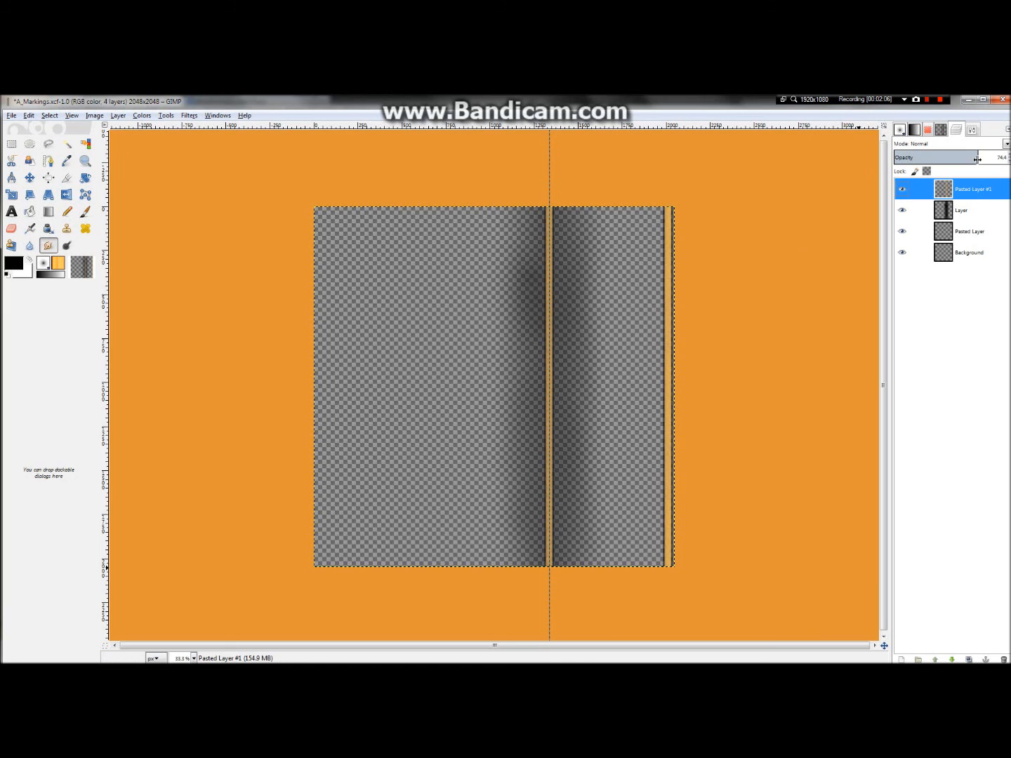
{"action": "left_click_drag", "start_coordinate": [977, 156], "coordinate": [986, 162]}
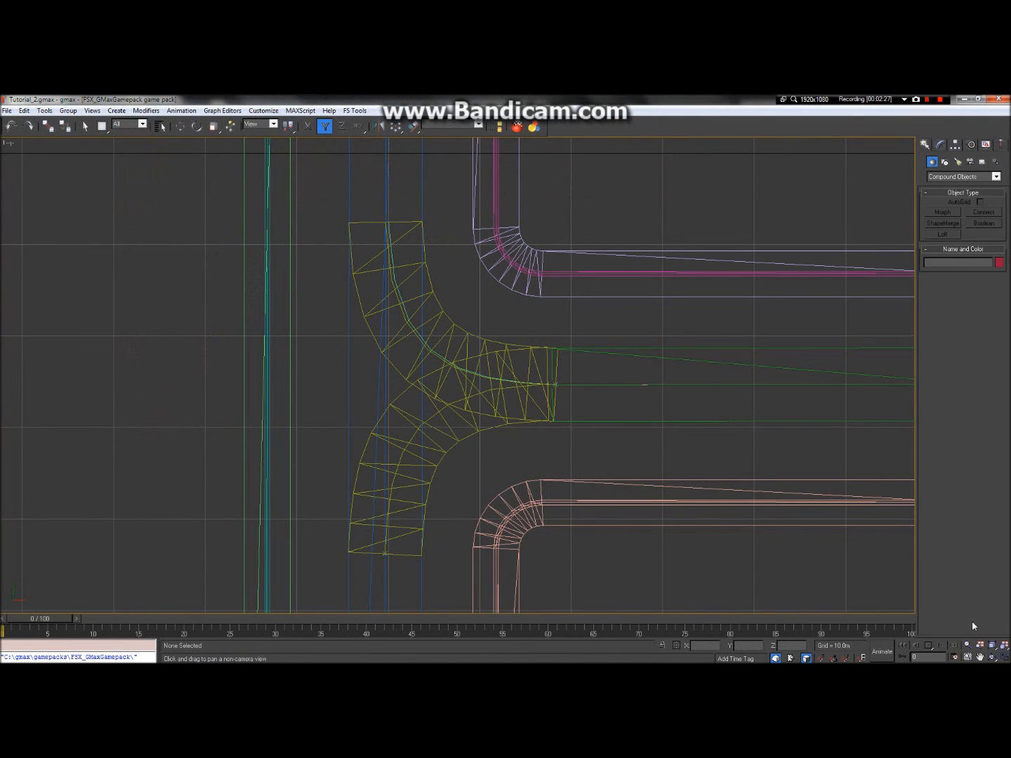
Return to gmax and examine the curved and straight markings of the crossing taxiway at the lower end of the loop.
{"action": "left_click_drag", "start_coordinate": [643, 307], "coordinate": [719, 485]}
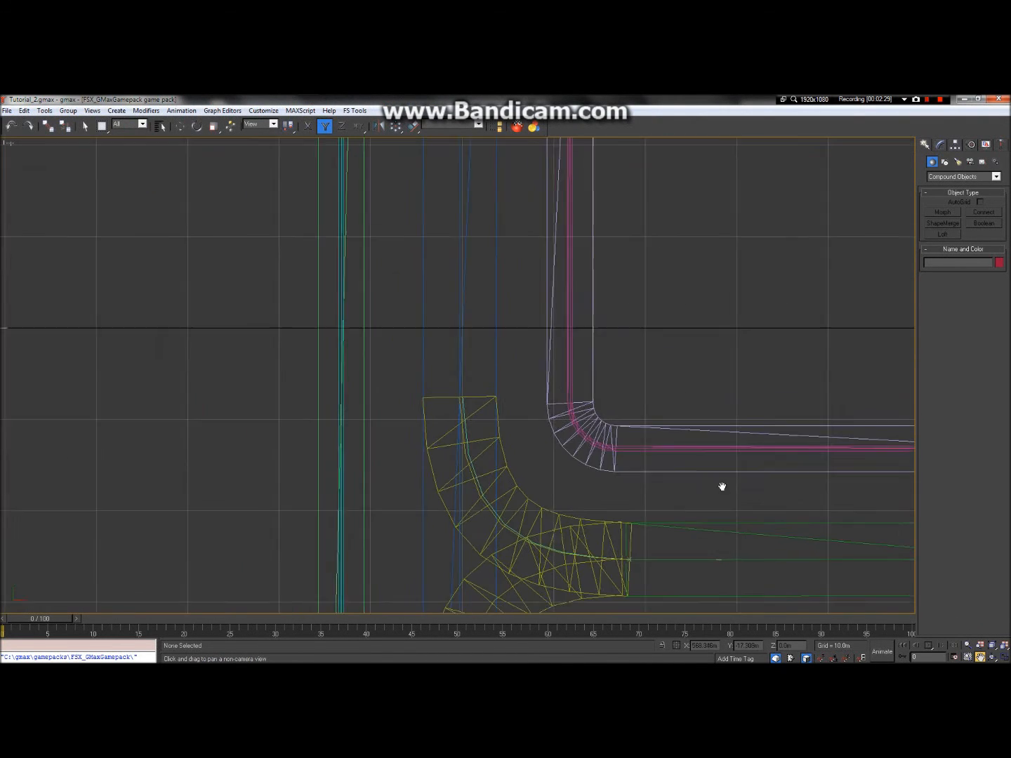
{"action": "left_click_drag", "start_coordinate": [520, 399], "coordinate": [839, 470]}
{"action": "scroll", "coordinate": [335, 390], "scroll_direction": "down", "scroll_amount": 5}
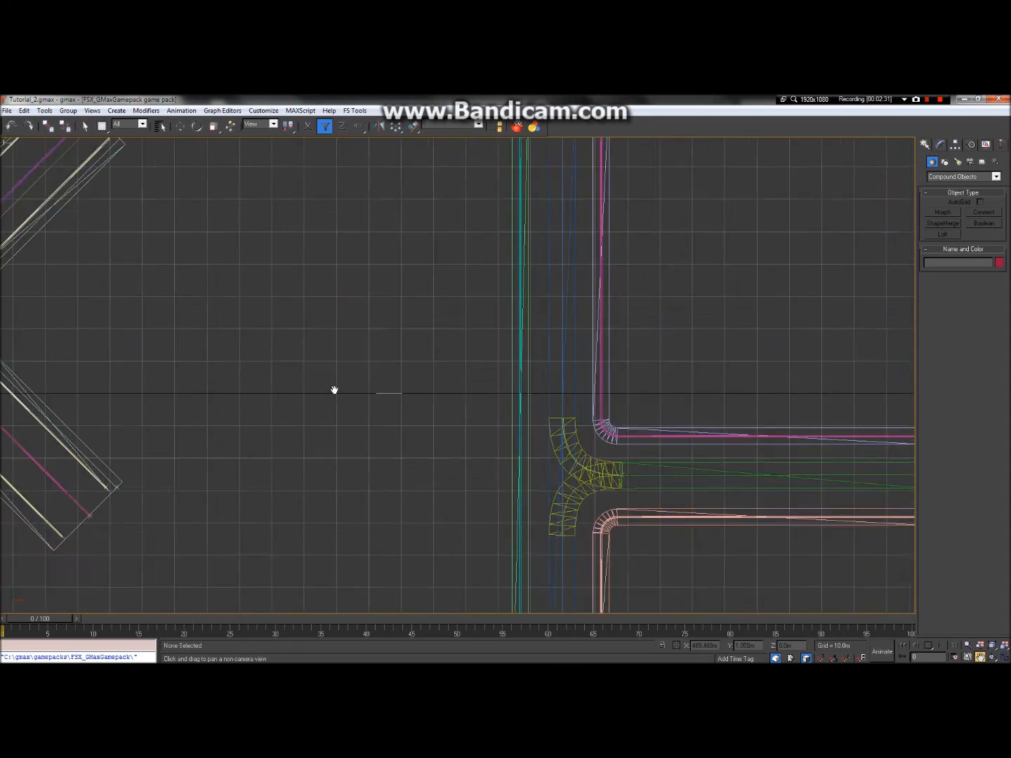
{"action": "left_click_drag", "start_coordinate": [243, 389], "coordinate": [665, 338]}
{"action": "scroll", "coordinate": [438, 280], "scroll_direction": "up", "scroll_amount": 5}
{"action": "left_click_drag", "start_coordinate": [296, 280], "coordinate": [553, 394]}
{"action": "left_click_drag", "start_coordinate": [365, 376], "coordinate": [614, 411]}
{"action": "left_click_drag", "start_coordinate": [342, 319], "coordinate": [536, 320]}
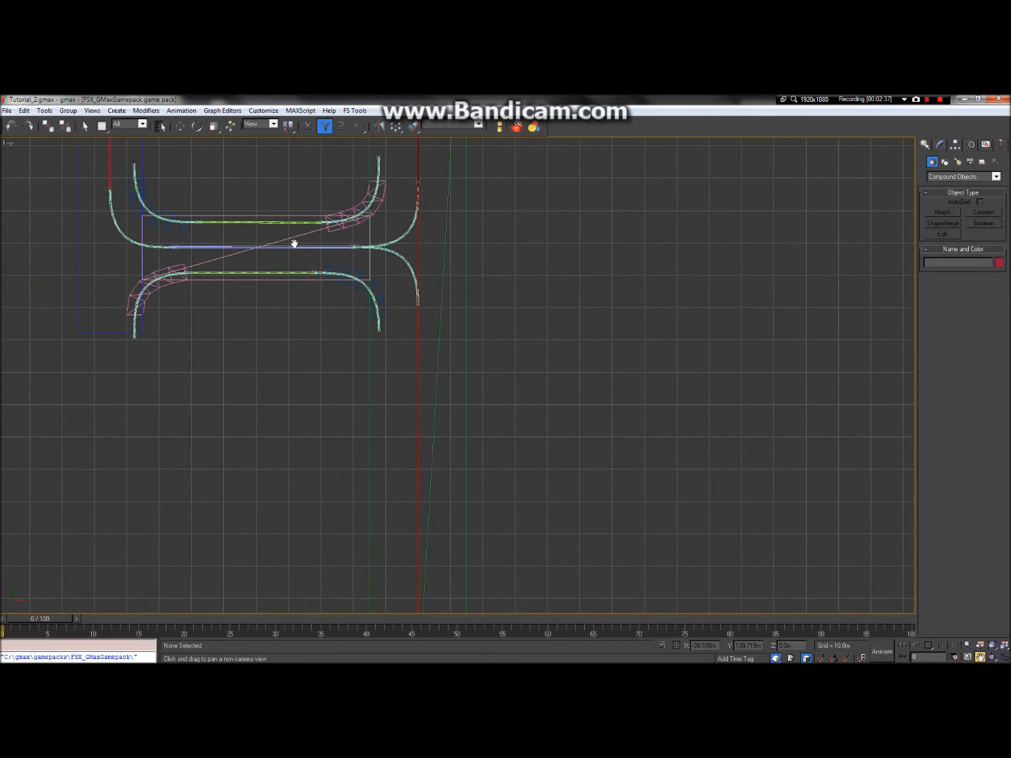
{"action": "left_click_drag", "start_coordinate": [302, 186], "coordinate": [387, 325]}
{"action": "scroll", "coordinate": [457, 348], "scroll_direction": "up", "scroll_amount": 5}
{"action": "left_click_drag", "start_coordinate": [458, 348], "coordinate": [533, 342]}
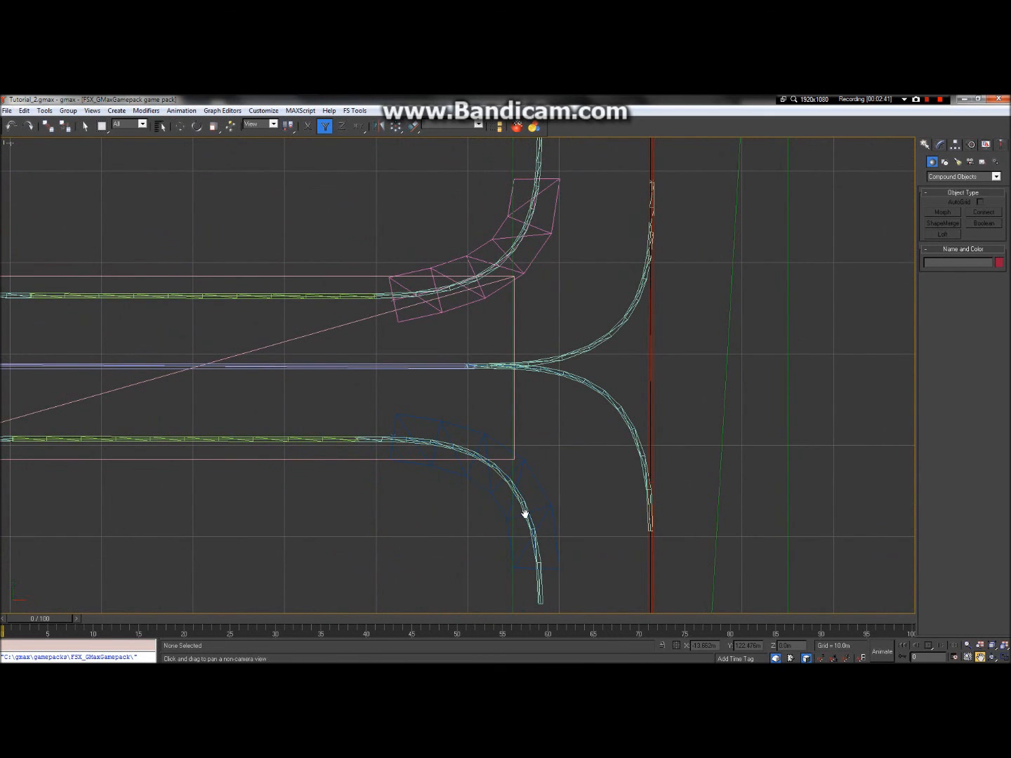
{"action": "left_click_drag", "start_coordinate": [491, 326], "coordinate": [646, 311]}
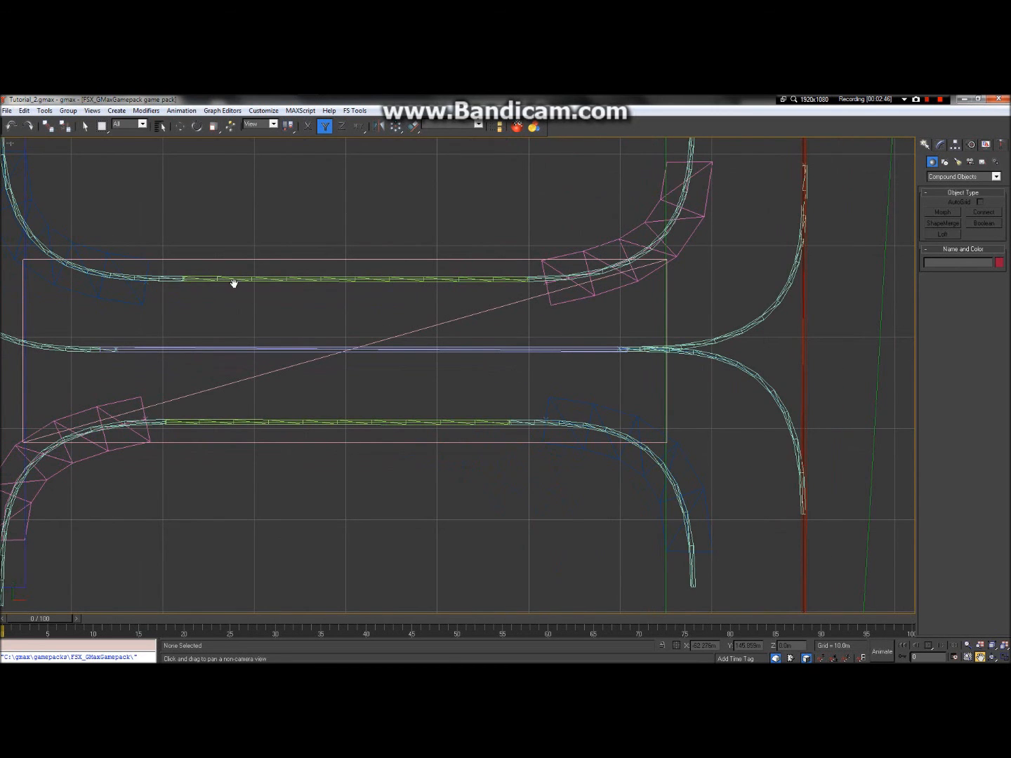
Set the path steps to 0 on the straight green edge-marking loft along the upper side of the loop's crossing taxiway.
{"action": "mouse_move", "coordinate": [70, 99]}
{"action": "left_click", "coordinate": [84, 126]}
{"action": "left_click", "coordinate": [246, 281]}
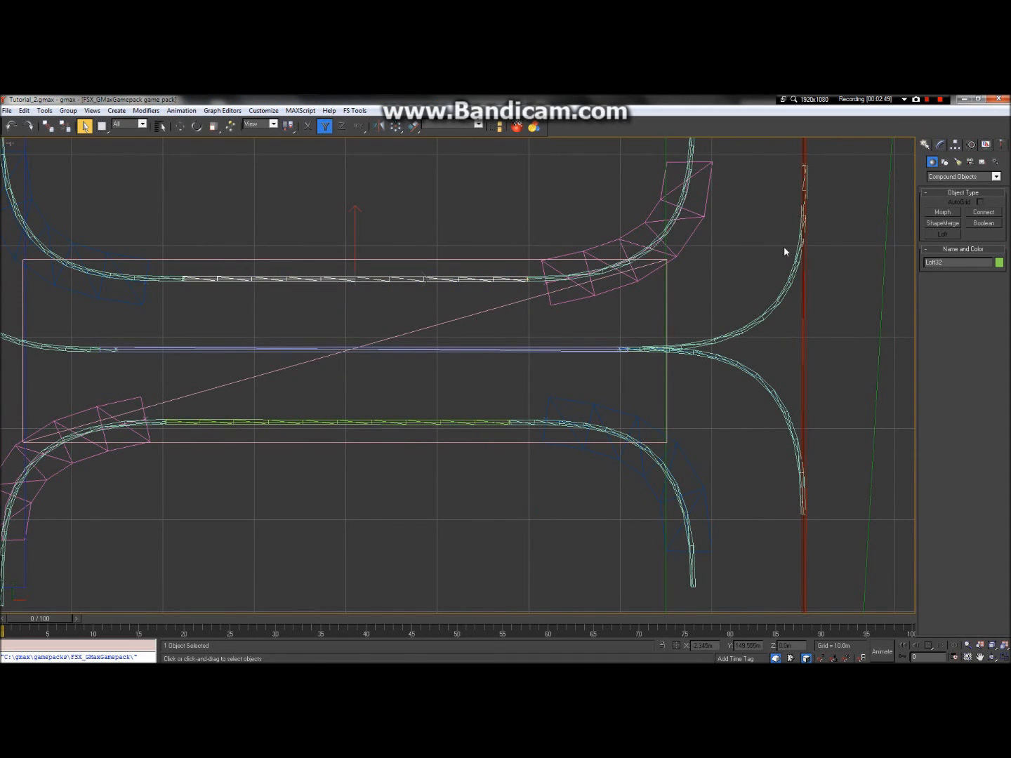
{"action": "left_click", "coordinate": [945, 145]}
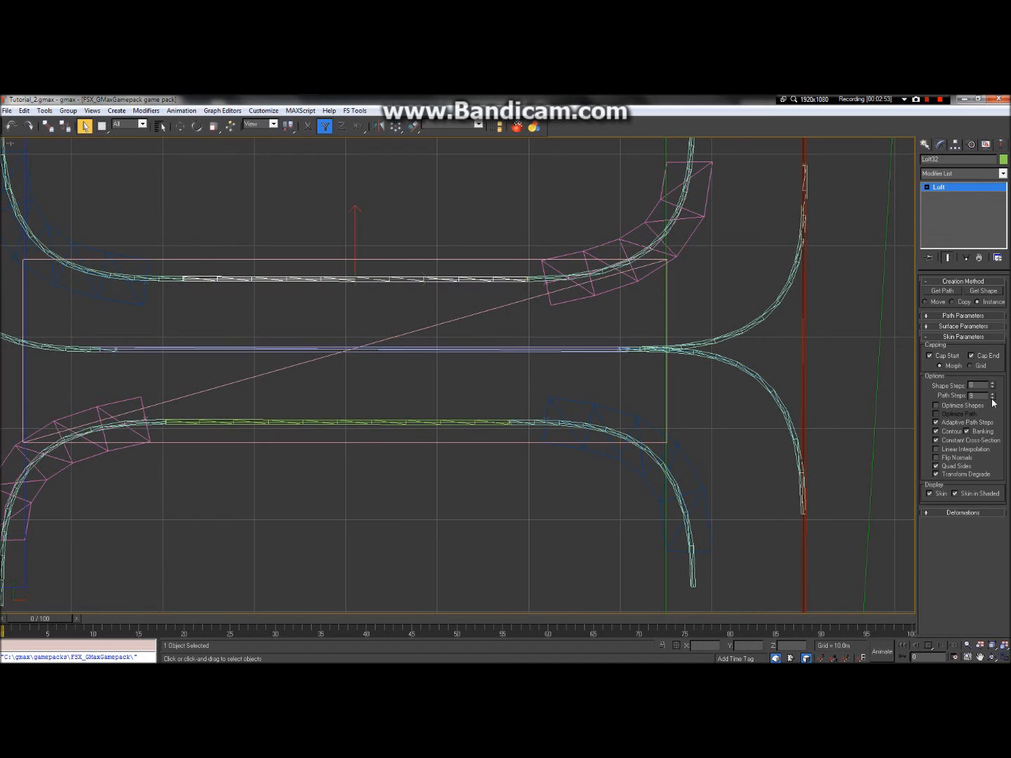
{"action": "left_click_drag", "start_coordinate": [992, 398], "coordinate": [992, 409]}
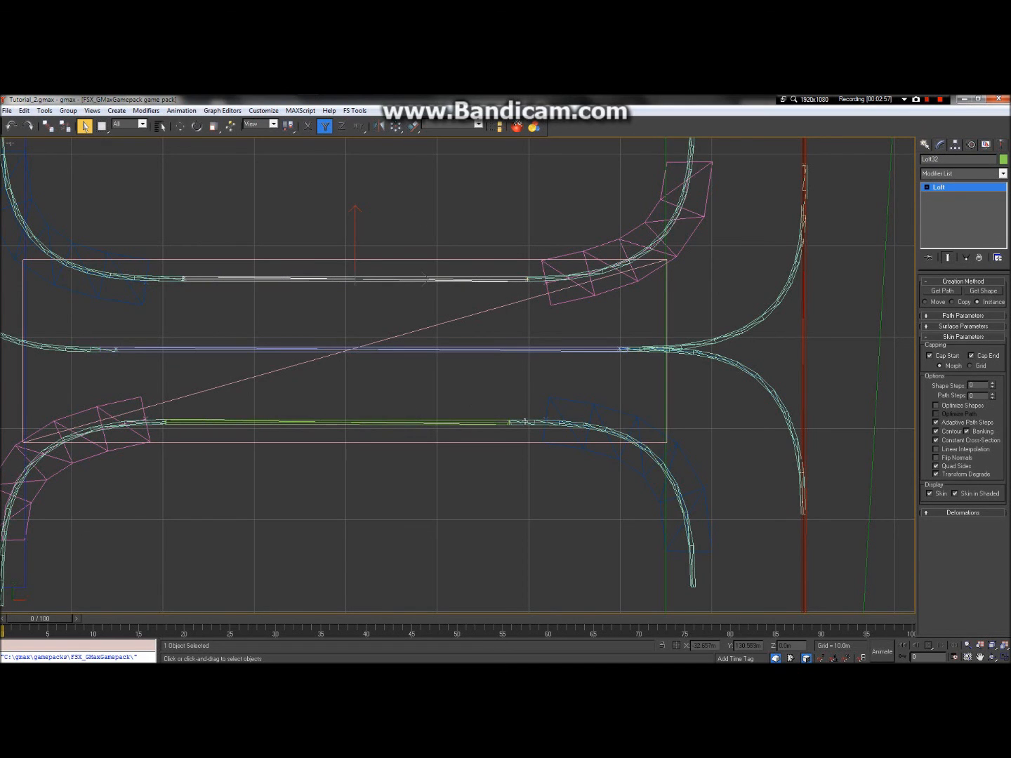
{"action": "left_click", "coordinate": [460, 422]}
{"action": "left_click", "coordinate": [384, 211]}
Review the markings on the loop, the Y junction and the T junction in the top view.
{"action": "scroll", "coordinate": [382, 213], "scroll_direction": "down", "scroll_amount": 10}
{"action": "scroll", "coordinate": [375, 209], "scroll_direction": "up", "scroll_amount": 10}
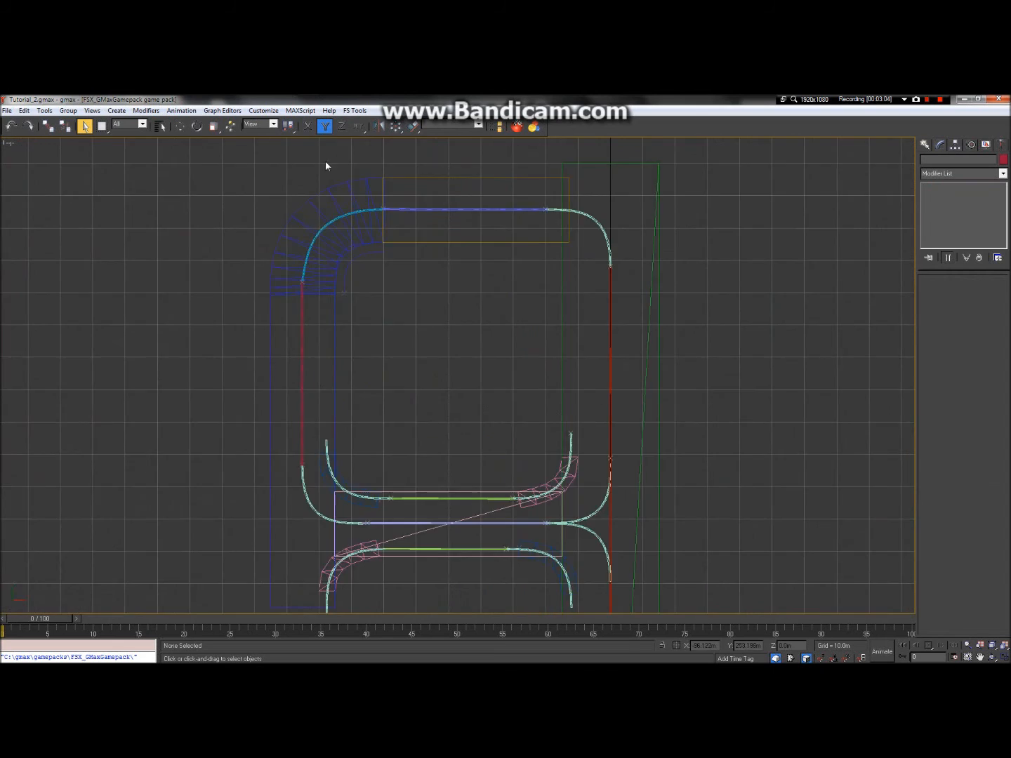
{"action": "scroll", "coordinate": [189, 257], "scroll_direction": "down", "scroll_amount": 5}
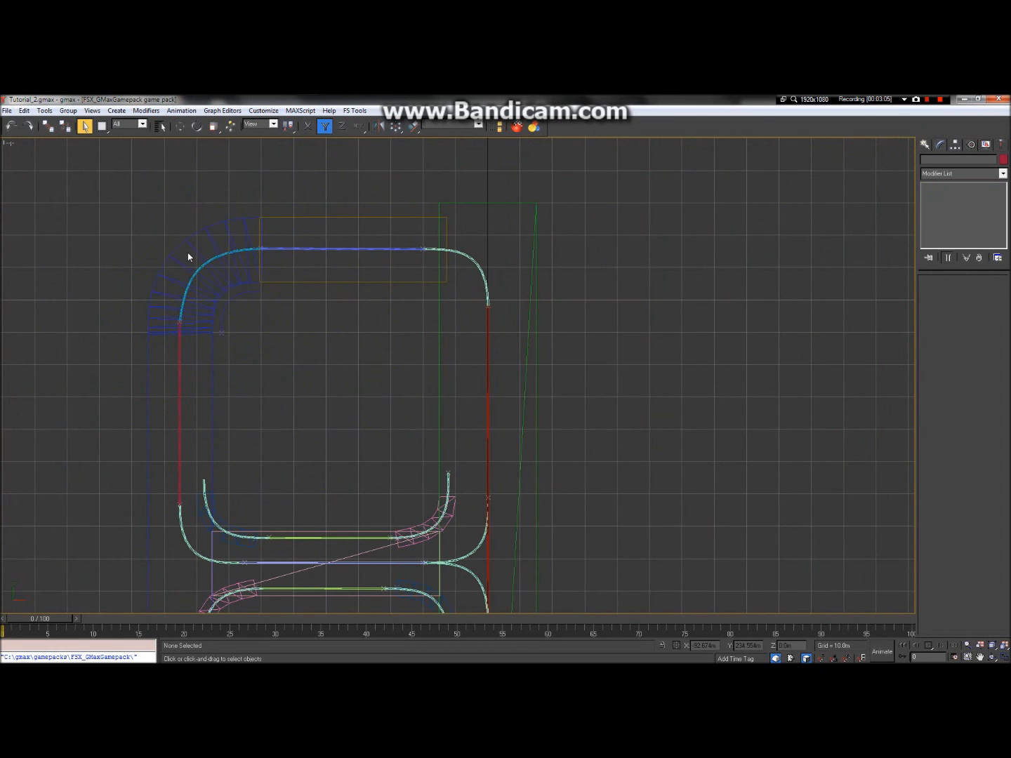
{"action": "scroll", "coordinate": [115, 241], "scroll_direction": "down", "scroll_amount": 5}
{"action": "scroll", "coordinate": [346, 337], "scroll_direction": "down", "scroll_amount": 3}
{"action": "scroll", "coordinate": [346, 336], "scroll_direction": "up", "scroll_amount": 10}
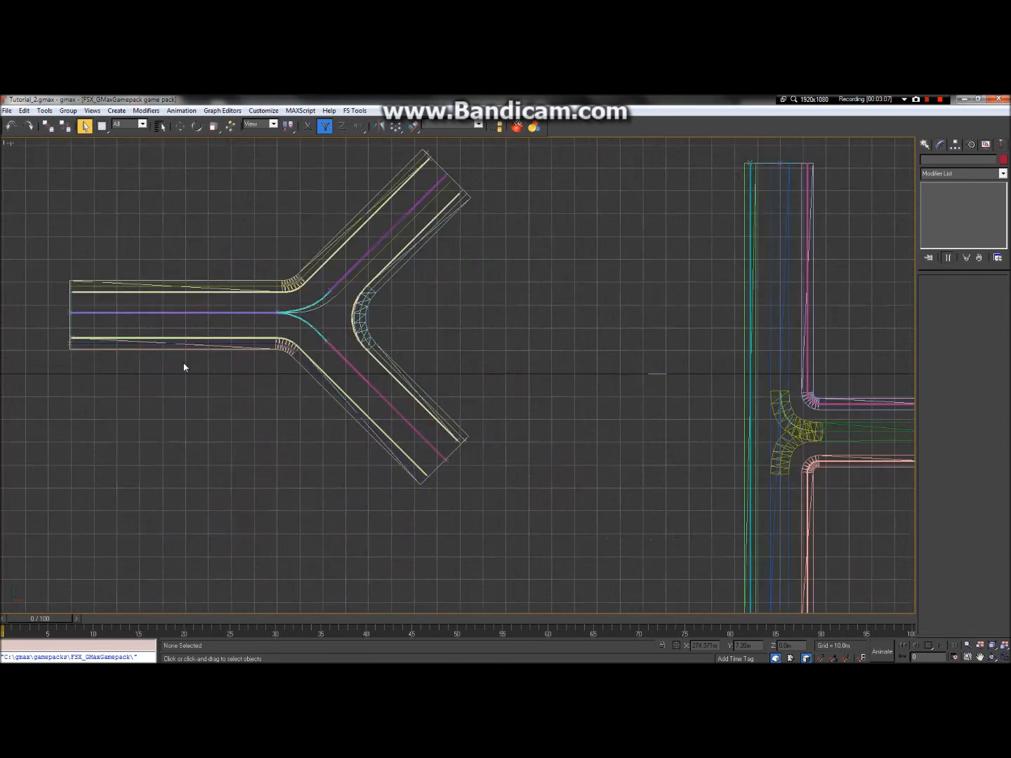
{"action": "scroll", "coordinate": [320, 264], "scroll_direction": "down", "scroll_amount": 8}
{"action": "scroll", "coordinate": [611, 298], "scroll_direction": "up", "scroll_amount": 8}
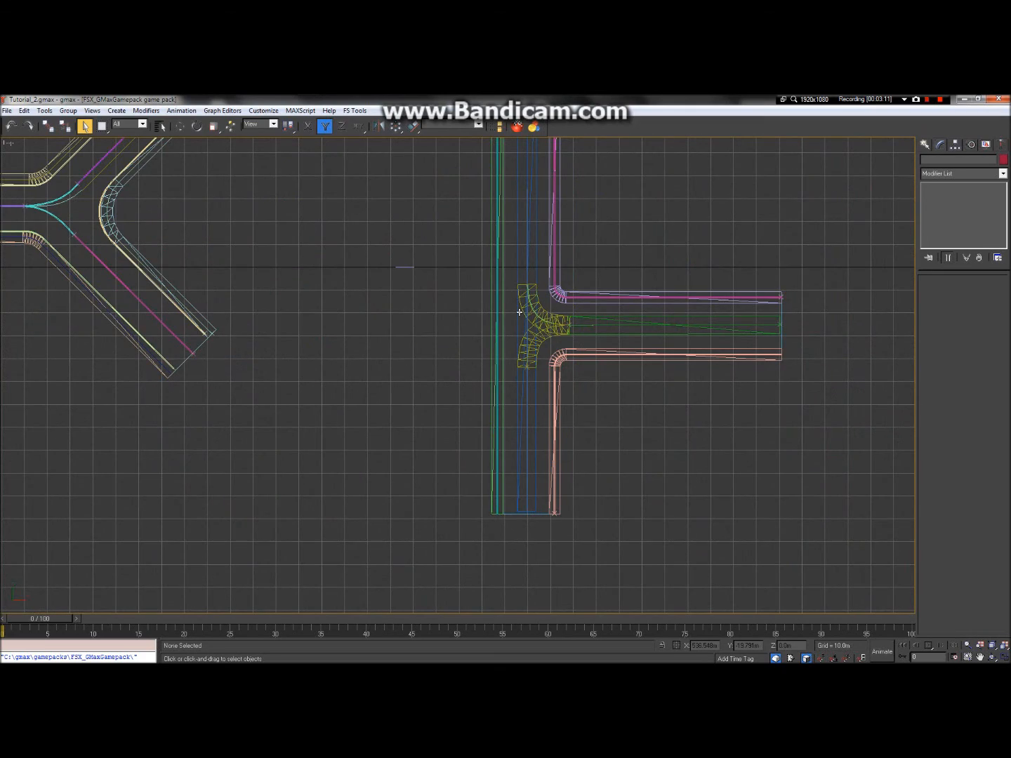
{"action": "scroll", "coordinate": [520, 312], "scroll_direction": "down", "scroll_amount": 8}
{"action": "scroll", "coordinate": [467, 300], "scroll_direction": "up", "scroll_amount": 6}
{"action": "scroll", "coordinate": [355, 303], "scroll_direction": "up", "scroll_amount": 3}
{"action": "scroll", "coordinate": [474, 252], "scroll_direction": "down", "scroll_amount": 6}
{"action": "scroll", "coordinate": [334, 164], "scroll_direction": "up", "scroll_amount": 7}
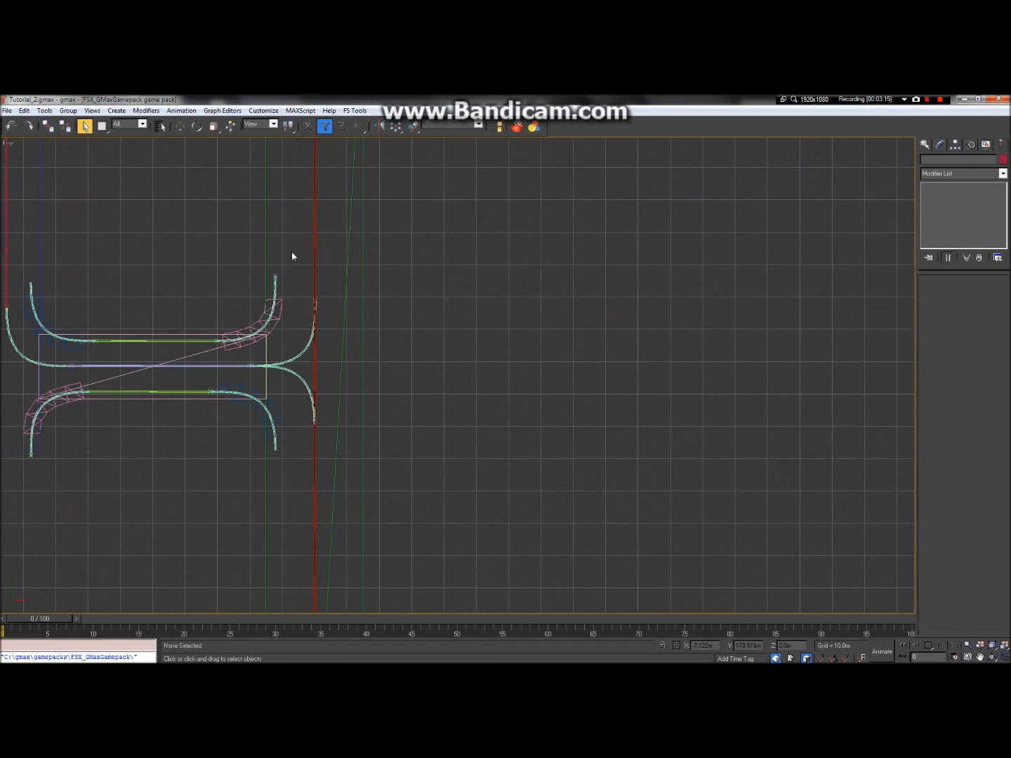
Inspect where the Y junction's purple upper-arm centreline meets the cyan curve, and check that centreline's loft settings.
{"action": "scroll", "coordinate": [174, 348], "scroll_direction": "up", "scroll_amount": 3}
{"action": "scroll", "coordinate": [198, 301], "scroll_direction": "down", "scroll_amount": 8}
{"action": "scroll", "coordinate": [537, 436], "scroll_direction": "up", "scroll_amount": 6}
{"action": "scroll", "coordinate": [421, 377], "scroll_direction": "up", "scroll_amount": 3}
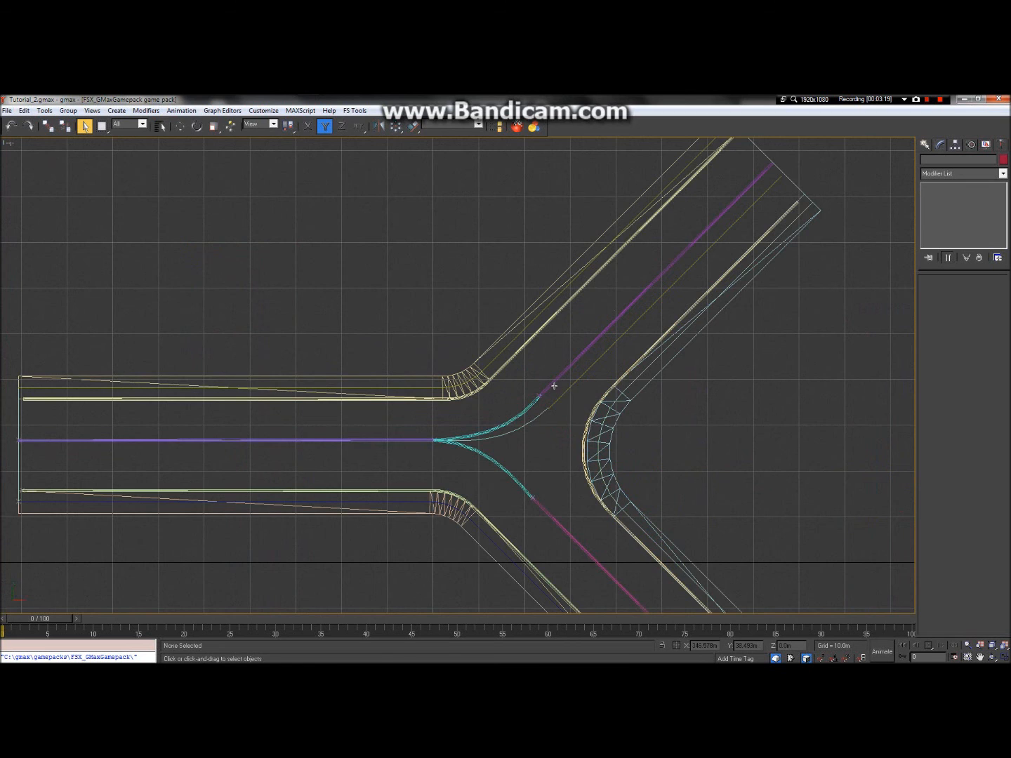
{"action": "scroll", "coordinate": [555, 392], "scroll_direction": "up", "scroll_amount": 3}
{"action": "scroll", "coordinate": [526, 421], "scroll_direction": "up", "scroll_amount": 3}
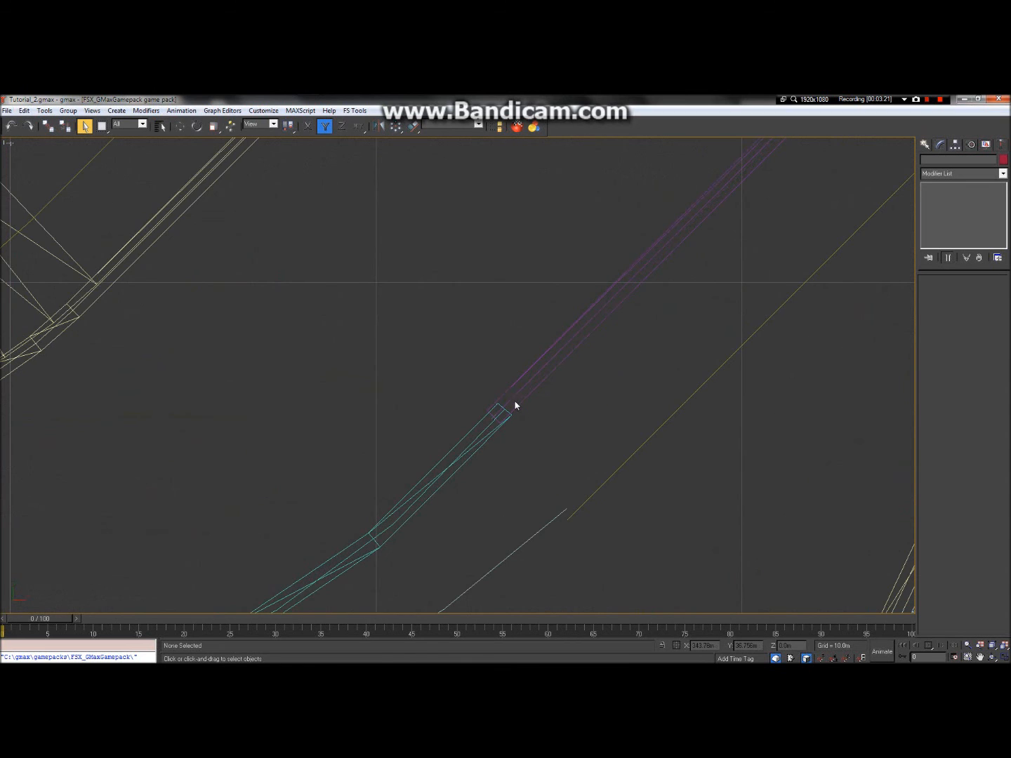
{"action": "left_click", "coordinate": [518, 403]}
{"action": "scroll", "coordinate": [528, 354], "scroll_direction": "down", "scroll_amount": 3}
{"action": "scroll", "coordinate": [576, 429], "scroll_direction": "down", "scroll_amount": 1}
{"action": "scroll", "coordinate": [374, 411], "scroll_direction": "down", "scroll_amount": 3}
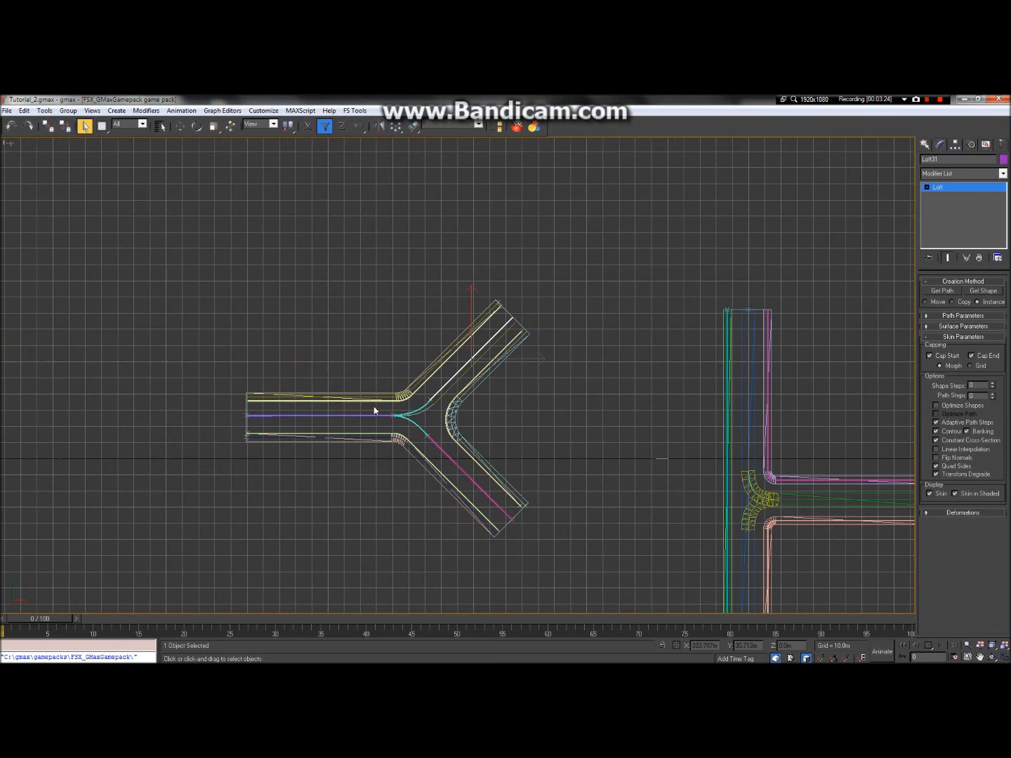
{"action": "left_click", "coordinate": [270, 359]}
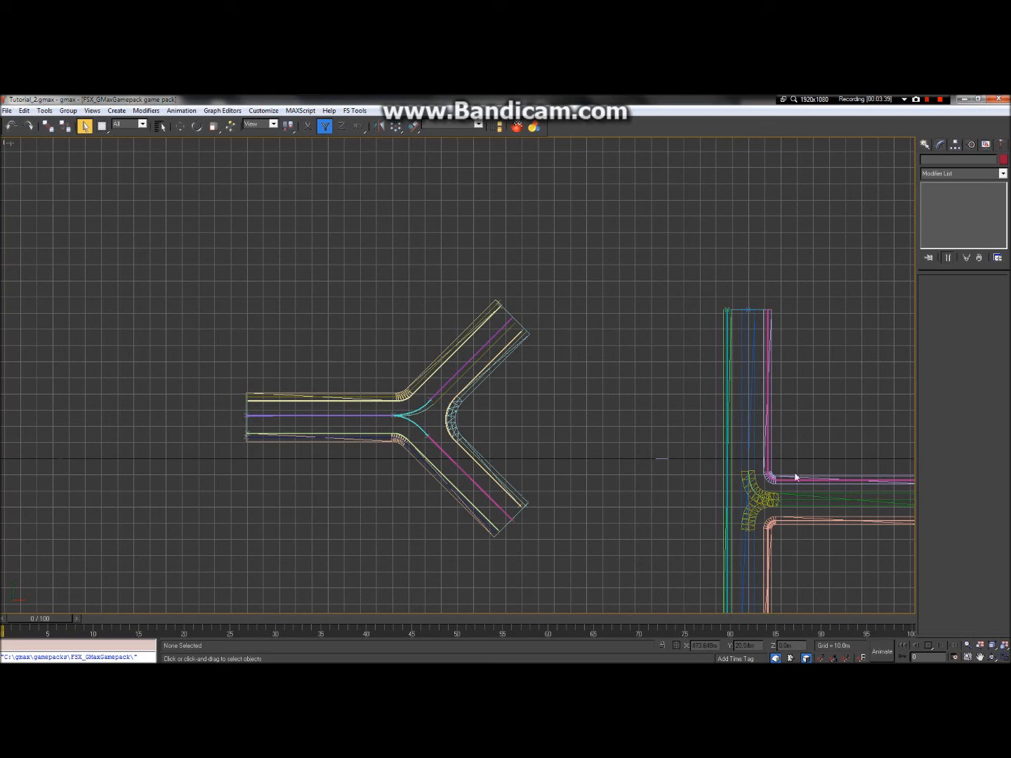
Look over the loop taxiway's whole outline, including its corner curves and straight sides.
{"action": "left_click", "coordinate": [982, 657]}
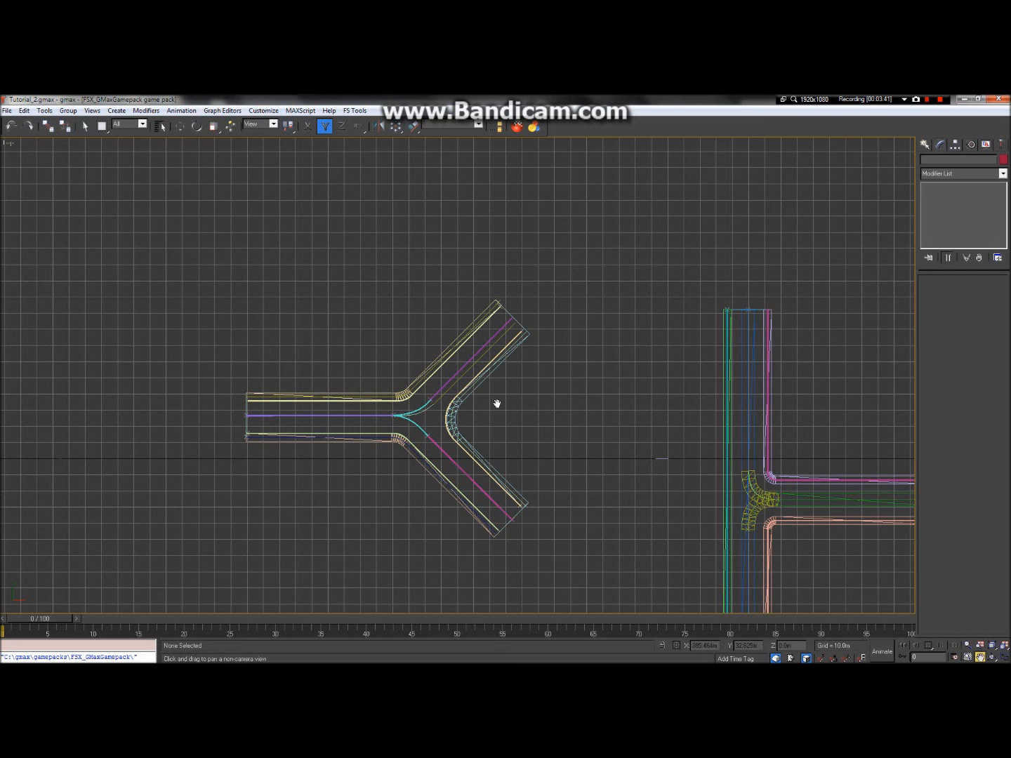
{"action": "left_click_drag", "start_coordinate": [305, 316], "coordinate": [749, 391]}
{"action": "left_click_drag", "start_coordinate": [420, 332], "coordinate": [553, 501]}
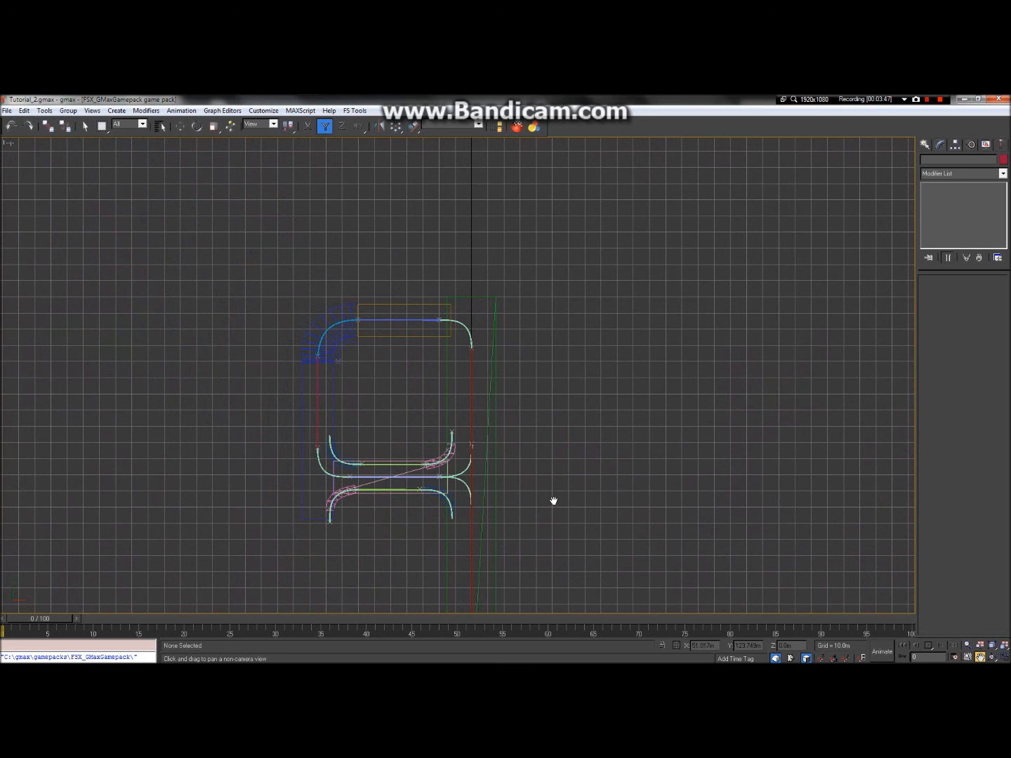
{"action": "left_click_drag", "start_coordinate": [348, 333], "coordinate": [528, 407]}
{"action": "scroll", "coordinate": [577, 349], "scroll_direction": "up", "scroll_amount": 2}
{"action": "left_click_drag", "start_coordinate": [843, 411], "coordinate": [463, 458]}
{"action": "scroll", "coordinate": [471, 438], "scroll_direction": "up", "scroll_amount": 3}
{"action": "scroll", "coordinate": [357, 388], "scroll_direction": "down", "scroll_amount": 5}
{"action": "scroll", "coordinate": [377, 373], "scroll_direction": "down", "scroll_amount": 4}
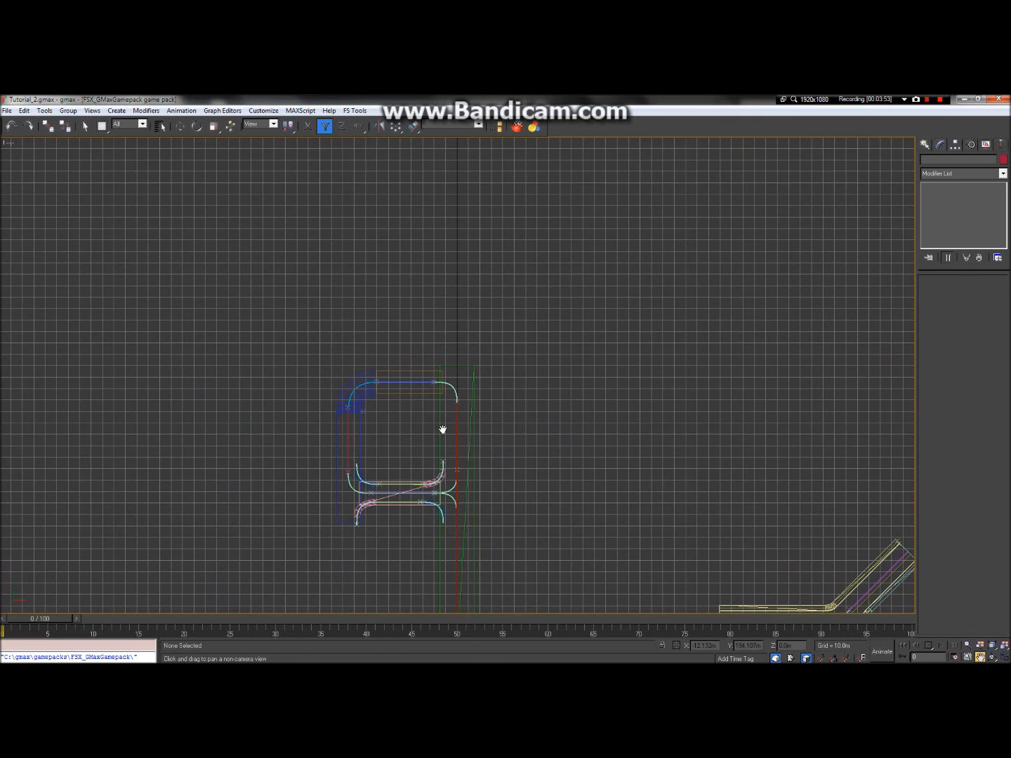
{"action": "left_click_drag", "start_coordinate": [443, 426], "coordinate": [307, 318]}
{"action": "scroll", "coordinate": [288, 251], "scroll_direction": "up", "scroll_amount": 4}
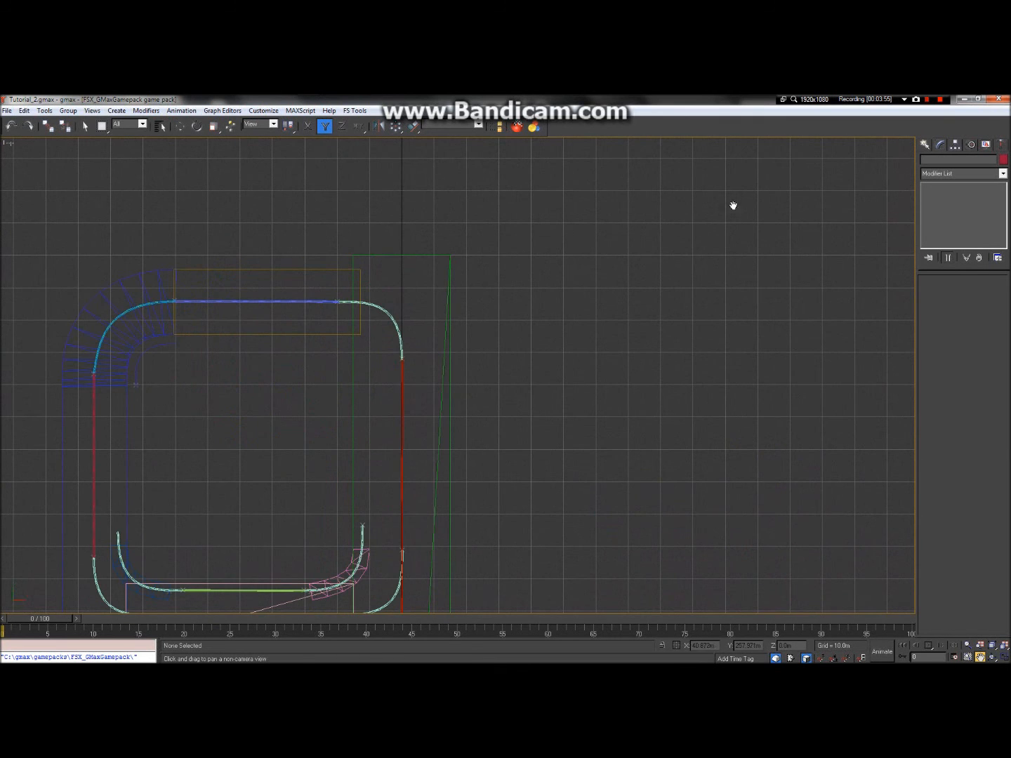
{"action": "left_click", "coordinate": [940, 99]}
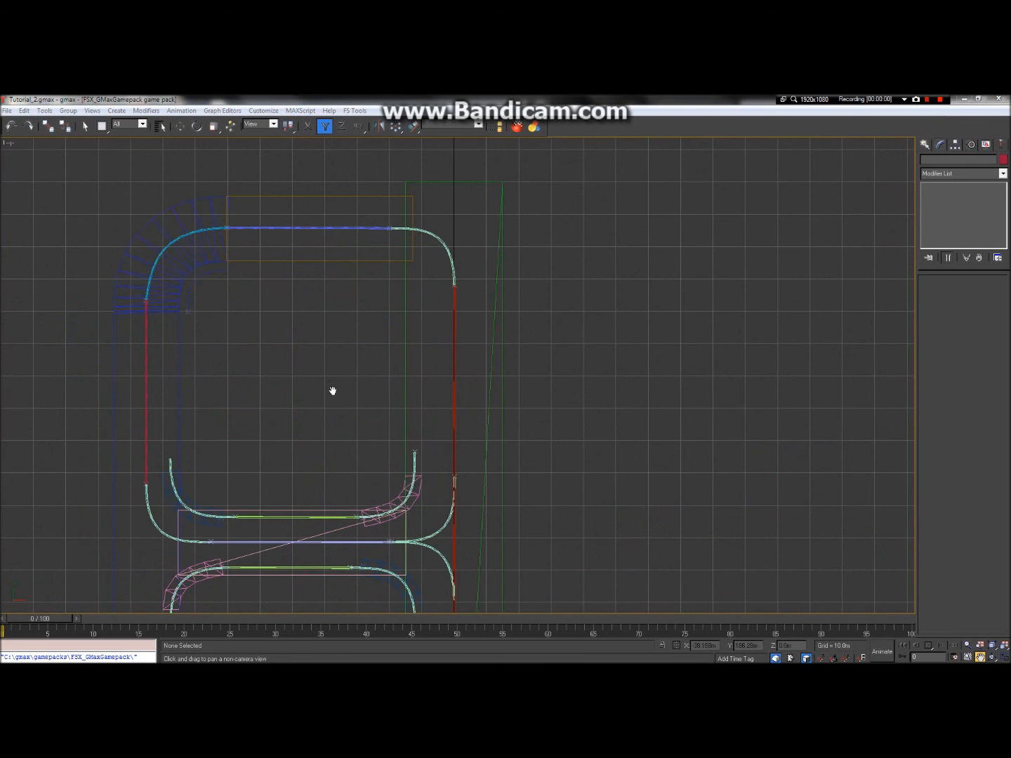
Maximise the Perspective viewport and view the loop, Y and T taxiways together in 3D.
{"action": "left_click_drag", "start_coordinate": [570, 434], "coordinate": [465, 311]}
{"action": "scroll", "coordinate": [419, 338], "scroll_direction": "down", "scroll_amount": 3}
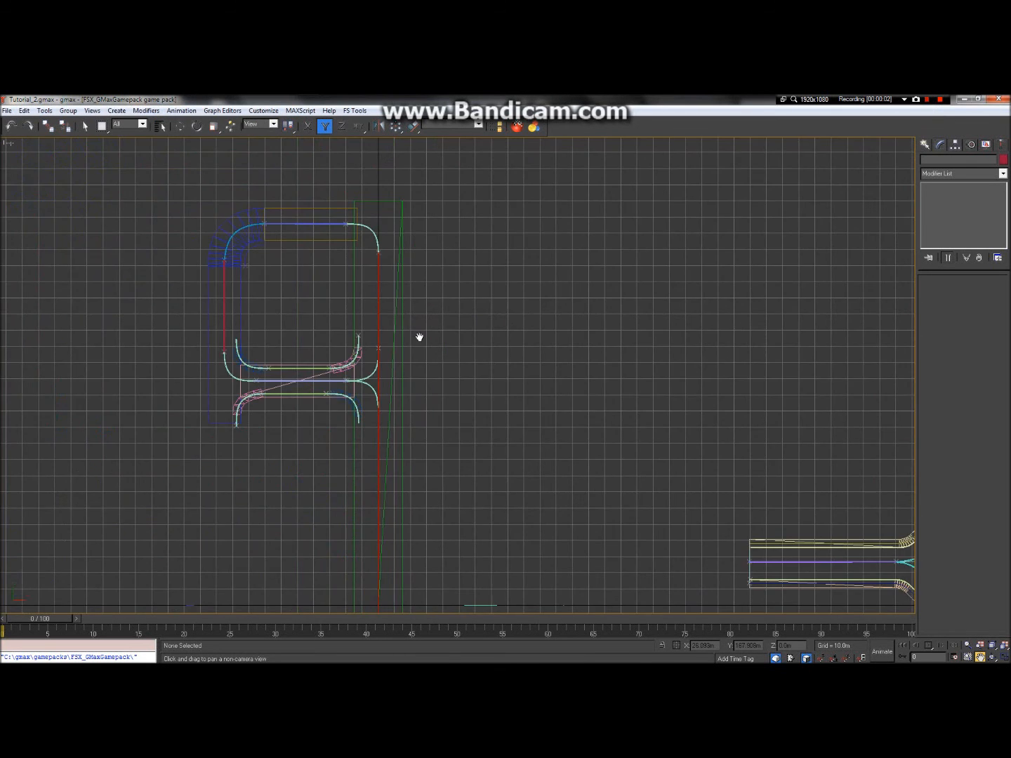
{"action": "scroll", "coordinate": [419, 338], "scroll_direction": "down", "scroll_amount": 3}
{"action": "scroll", "coordinate": [815, 576], "scroll_direction": "up", "scroll_amount": 4}
{"action": "left_click_drag", "start_coordinate": [518, 424], "coordinate": [740, 563]}
{"action": "key", "text": "alt+w"}
{"action": "left_click_drag", "start_coordinate": [684, 467], "coordinate": [709, 487]}
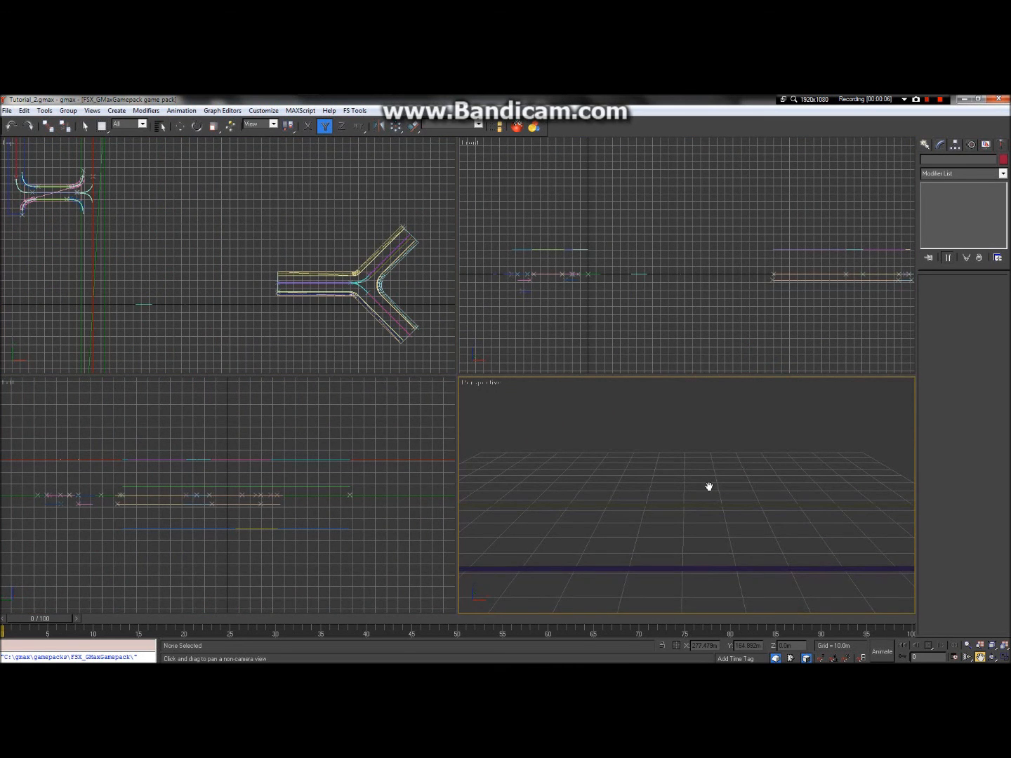
{"action": "left_click", "coordinate": [1004, 655]}
{"action": "scroll", "coordinate": [632, 440], "scroll_direction": "down", "scroll_amount": 6}
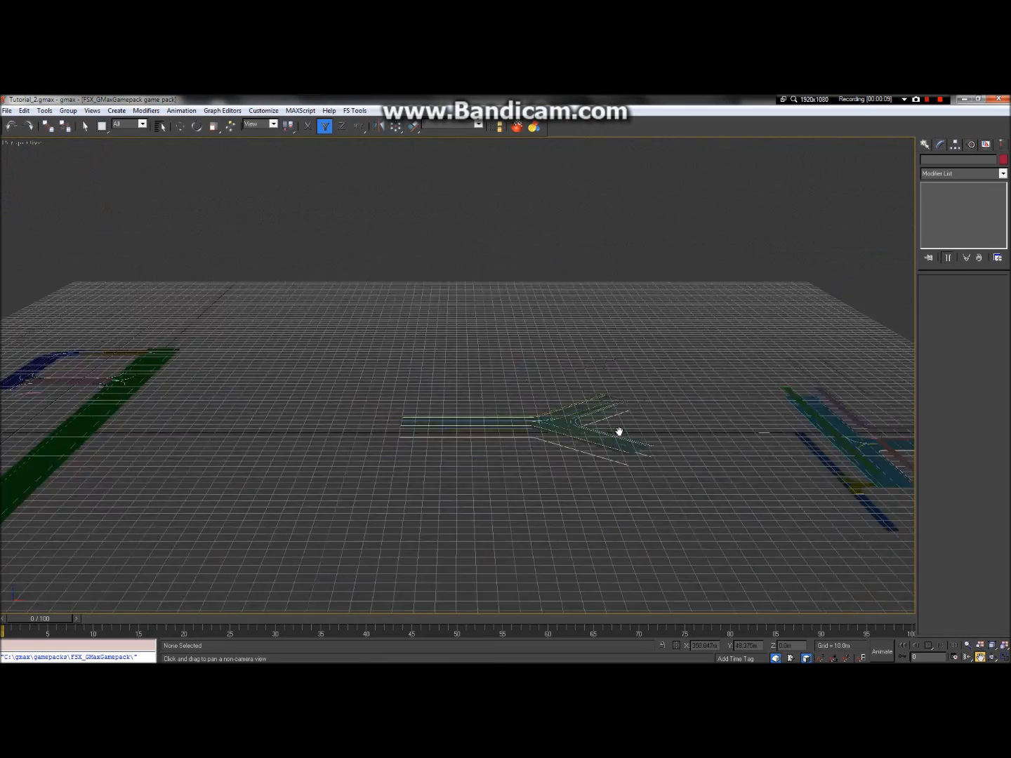
{"action": "scroll", "coordinate": [239, 381], "scroll_direction": "up", "scroll_amount": 5}
{"action": "scroll", "coordinate": [246, 388], "scroll_direction": "down", "scroll_amount": 5}
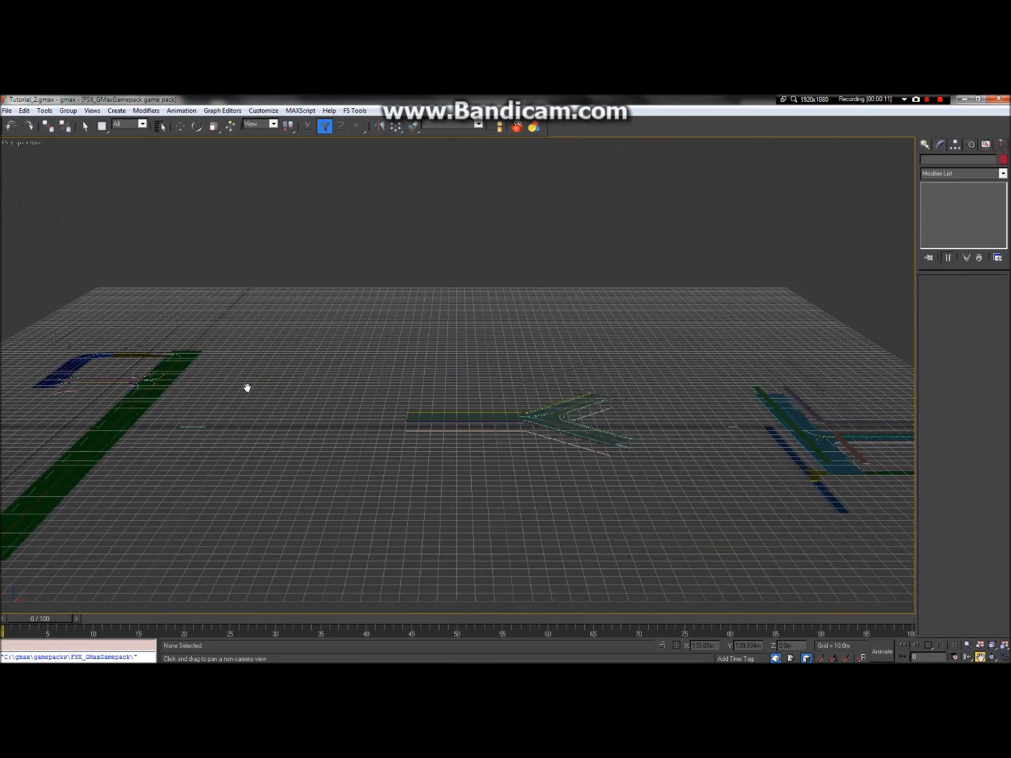
Inspect the Y junction's centrelines and the surrounding taxiways from near and far in the Perspective view.
{"action": "scroll", "coordinate": [490, 420], "scroll_direction": "up", "scroll_amount": 3}
{"action": "scroll", "coordinate": [723, 498], "scroll_direction": "up", "scroll_amount": 2}
{"action": "scroll", "coordinate": [736, 512], "scroll_direction": "up", "scroll_amount": 2}
{"action": "left_click_drag", "start_coordinate": [736, 510], "coordinate": [477, 578]}
{"action": "scroll", "coordinate": [546, 530], "scroll_direction": "down", "scroll_amount": 2}
{"action": "scroll", "coordinate": [570, 514], "scroll_direction": "up", "scroll_amount": 4}
{"action": "scroll", "coordinate": [576, 519], "scroll_direction": "down", "scroll_amount": 4}
{"action": "scroll", "coordinate": [600, 525], "scroll_direction": "up", "scroll_amount": 4}
{"action": "scroll", "coordinate": [600, 526], "scroll_direction": "down", "scroll_amount": 3}
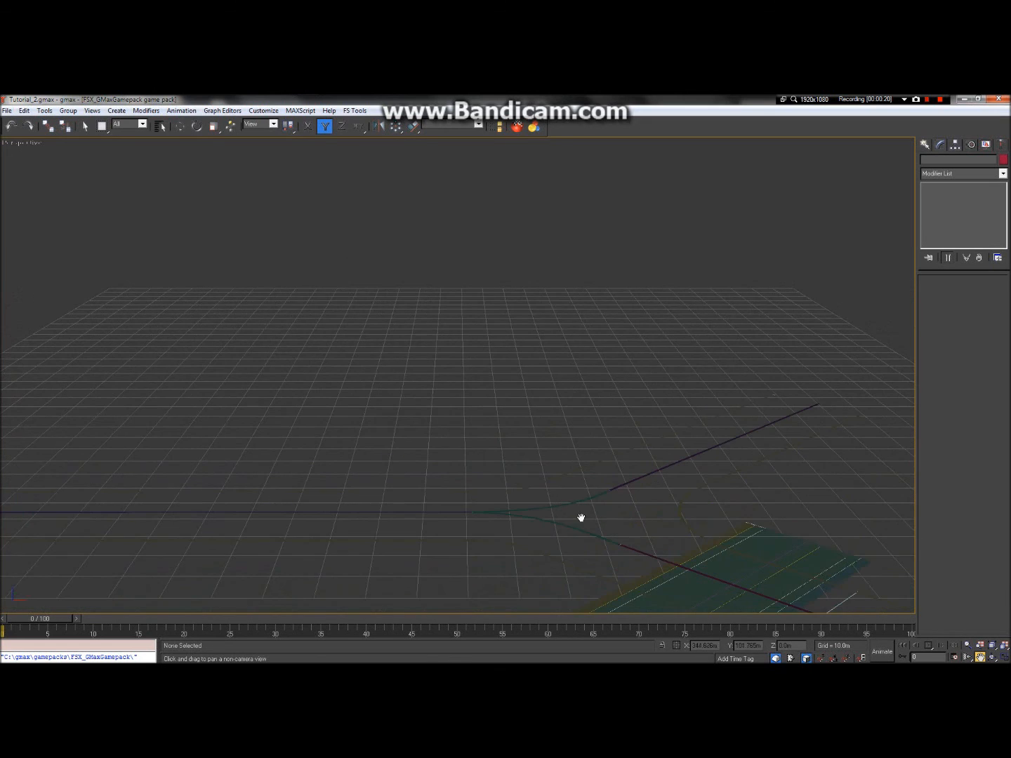
{"action": "scroll", "coordinate": [616, 524], "scroll_direction": "up", "scroll_amount": 1}
{"action": "scroll", "coordinate": [687, 494], "scroll_direction": "down", "scroll_amount": 5}
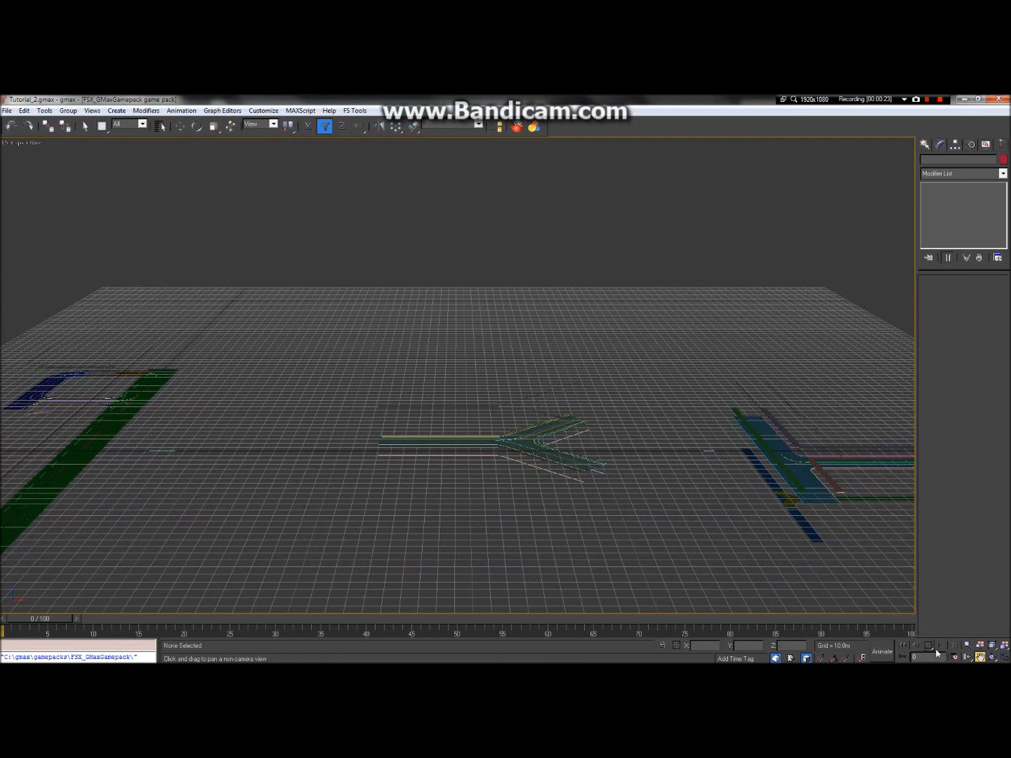
Restore the four-viewport layout, then maximise the Front viewport with the loop, Y and T taxiways all in view.
{"action": "left_click", "coordinate": [1005, 657]}
{"action": "left_click", "coordinate": [745, 320]}
{"action": "scroll", "coordinate": [610, 245], "scroll_direction": "up", "scroll_amount": 4}
{"action": "scroll", "coordinate": [582, 245], "scroll_direction": "down", "scroll_amount": 4}
{"action": "scroll", "coordinate": [572, 246], "scroll_direction": "down", "scroll_amount": 1}
{"action": "scroll", "coordinate": [788, 248], "scroll_direction": "up", "scroll_amount": 2}
{"action": "scroll", "coordinate": [788, 249], "scroll_direction": "down", "scroll_amount": 5}
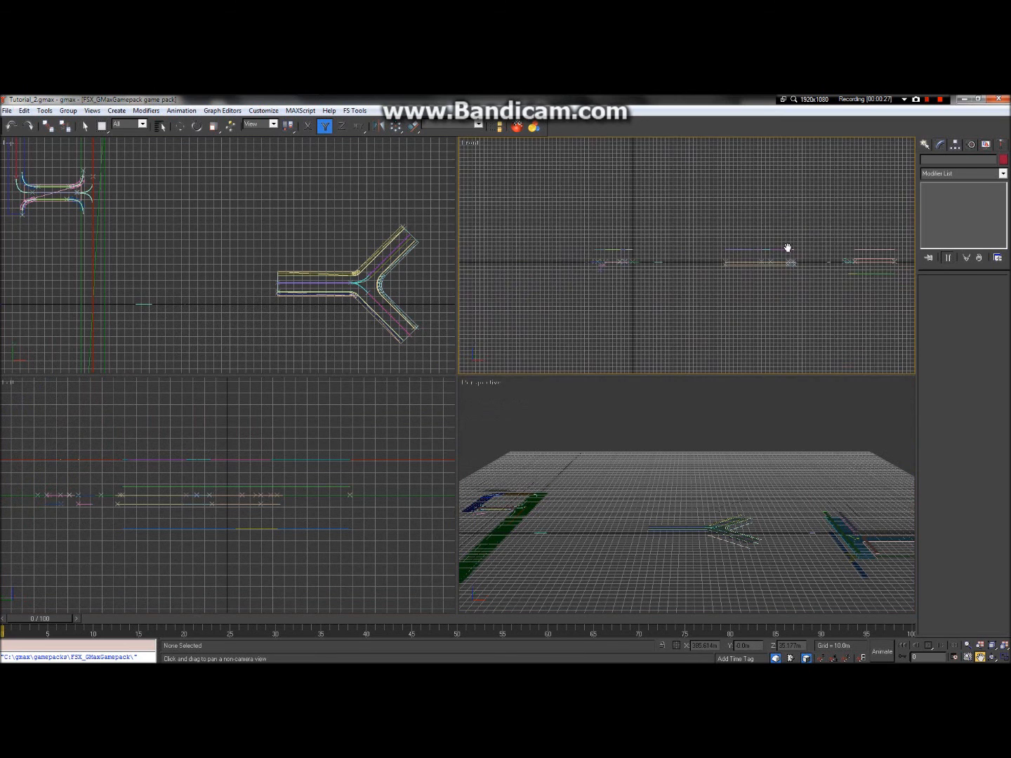
{"action": "scroll", "coordinate": [829, 248], "scroll_direction": "up", "scroll_amount": 3}
{"action": "scroll", "coordinate": [832, 276], "scroll_direction": "up", "scroll_amount": 1}
{"action": "scroll", "coordinate": [832, 277], "scroll_direction": "down", "scroll_amount": 3}
{"action": "scroll", "coordinate": [830, 274], "scroll_direction": "up", "scroll_amount": 3}
{"action": "scroll", "coordinate": [818, 244], "scroll_direction": "down", "scroll_amount": 1}
{"action": "scroll", "coordinate": [728, 245], "scroll_direction": "down", "scroll_amount": 1}
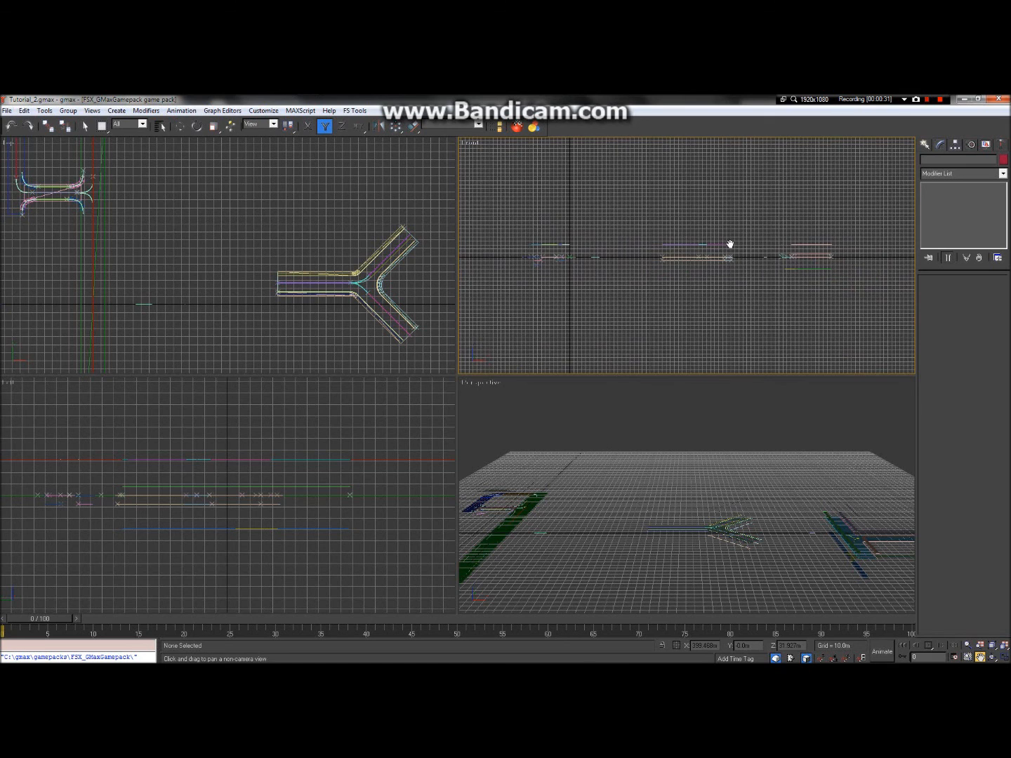
{"action": "scroll", "coordinate": [638, 236], "scroll_direction": "up", "scroll_amount": 1}
{"action": "scroll", "coordinate": [638, 236], "scroll_direction": "down", "scroll_amount": 1}
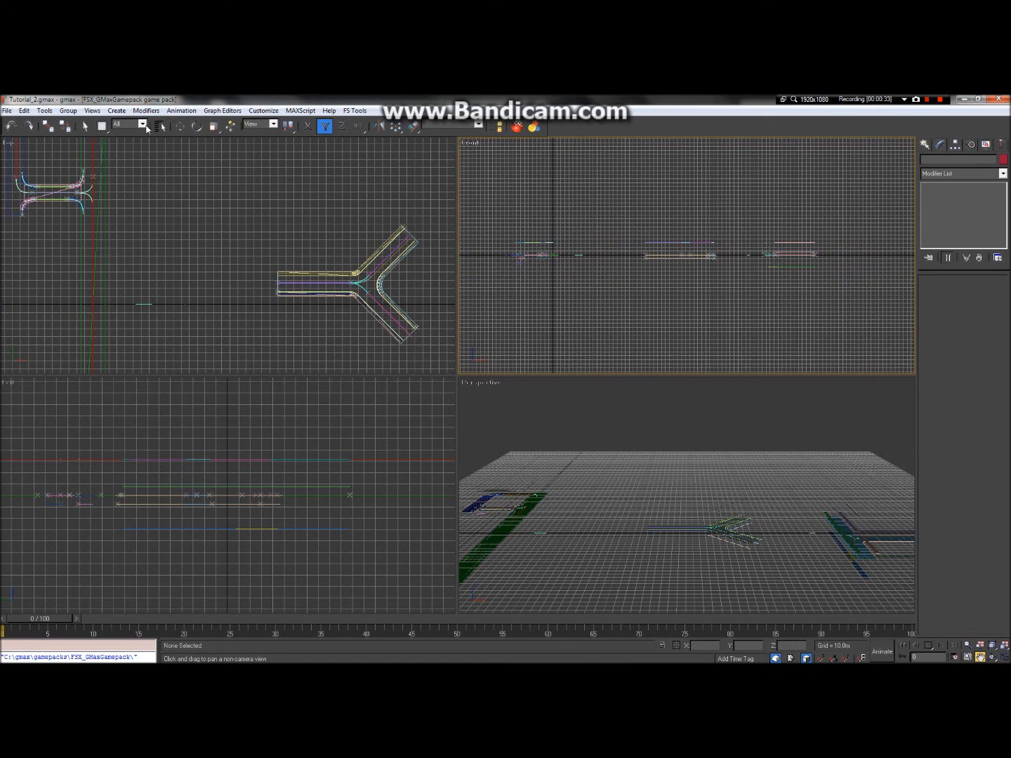
{"action": "left_click", "coordinate": [85, 126]}
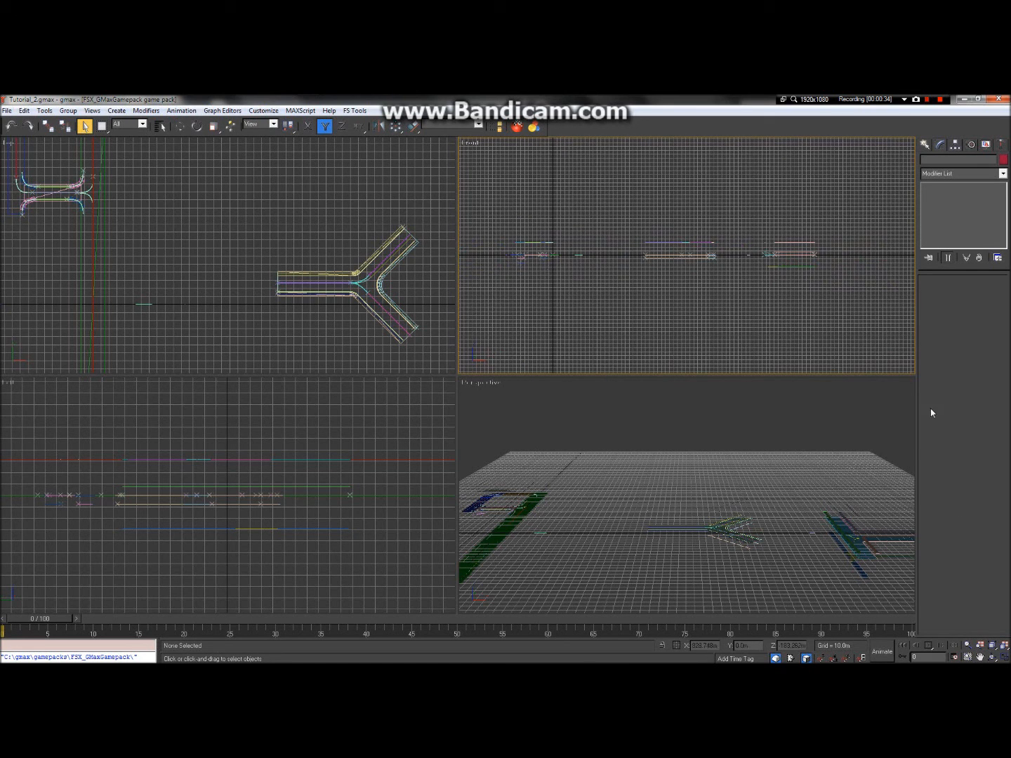
{"action": "left_click", "coordinate": [1004, 657]}
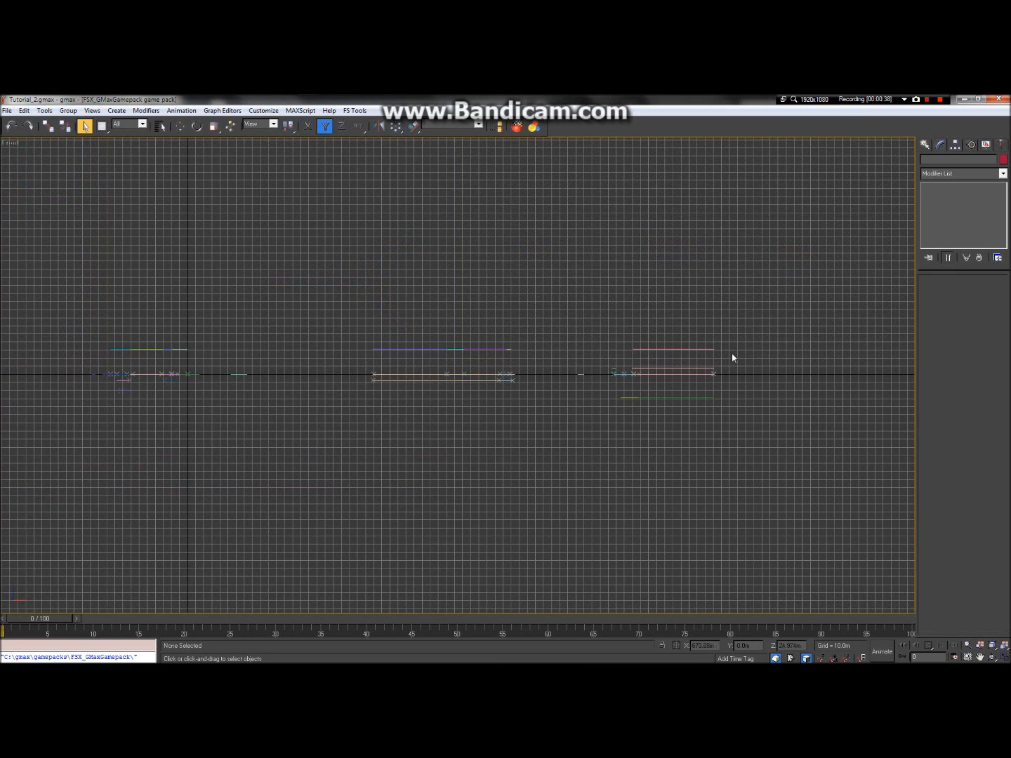
{"action": "left_click_drag", "start_coordinate": [730, 344], "coordinate": [628, 351]}
{"action": "scroll", "coordinate": [604, 340], "scroll_direction": "up", "scroll_amount": 2}
{"action": "scroll", "coordinate": [601, 342], "scroll_direction": "up", "scroll_amount": 3}
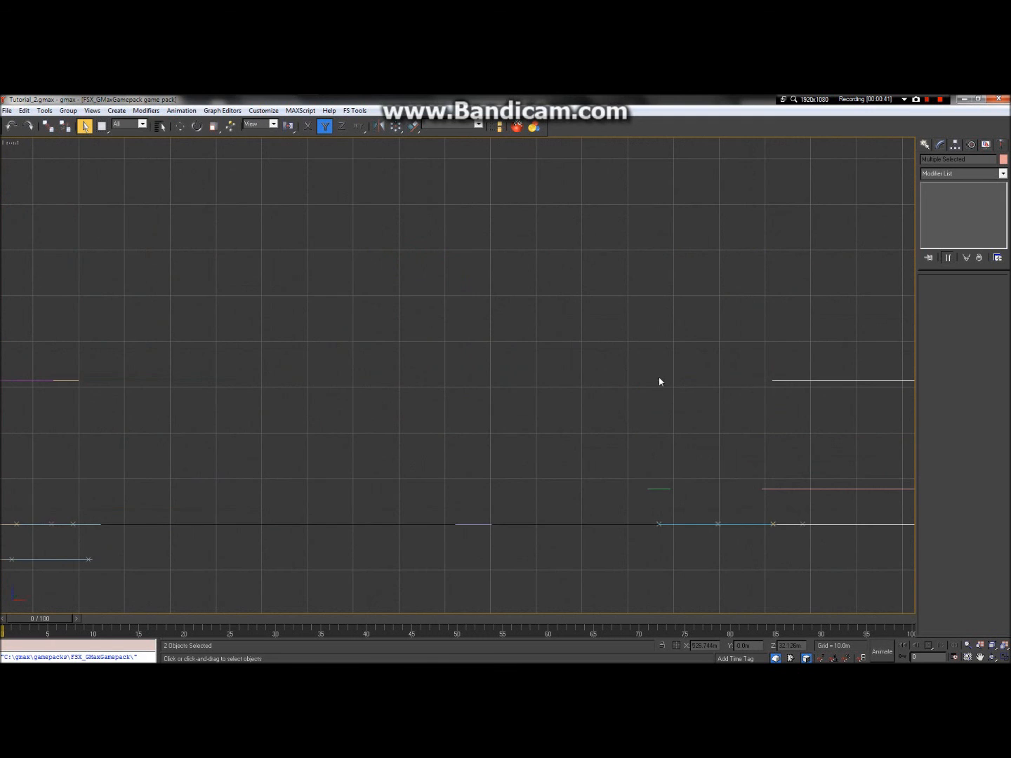
{"action": "scroll", "coordinate": [645, 392], "scroll_direction": "down", "scroll_amount": 3}
{"action": "scroll", "coordinate": [632, 452], "scroll_direction": "down", "scroll_amount": 2}
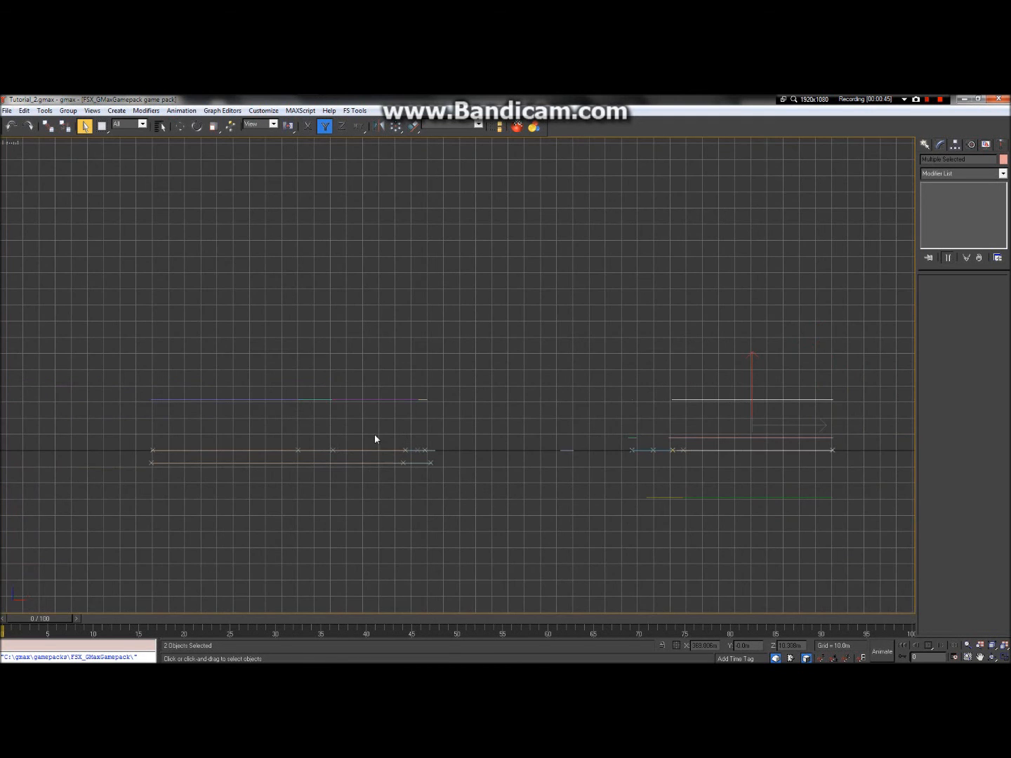
{"action": "scroll", "coordinate": [439, 420], "scroll_direction": "down", "scroll_amount": 4}
{"action": "scroll", "coordinate": [109, 401], "scroll_direction": "up", "scroll_amount": 3}
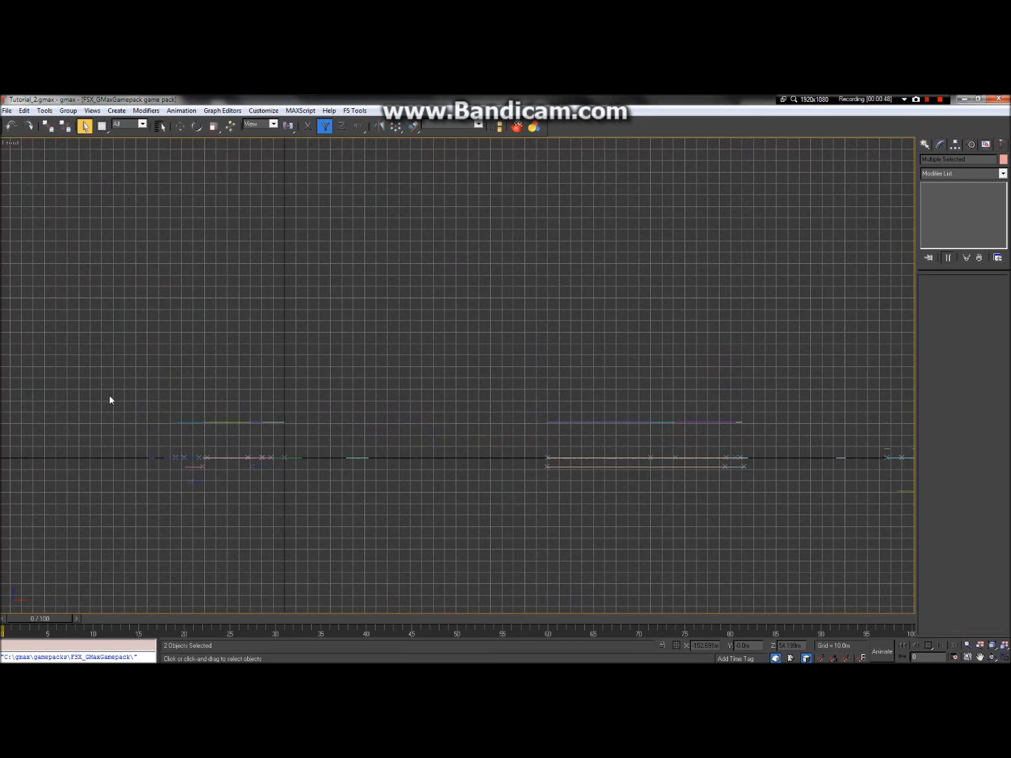
{"action": "scroll", "coordinate": [164, 415], "scroll_direction": "down", "scroll_amount": 3}
{"action": "scroll", "coordinate": [152, 415], "scroll_direction": "up", "scroll_amount": 2}
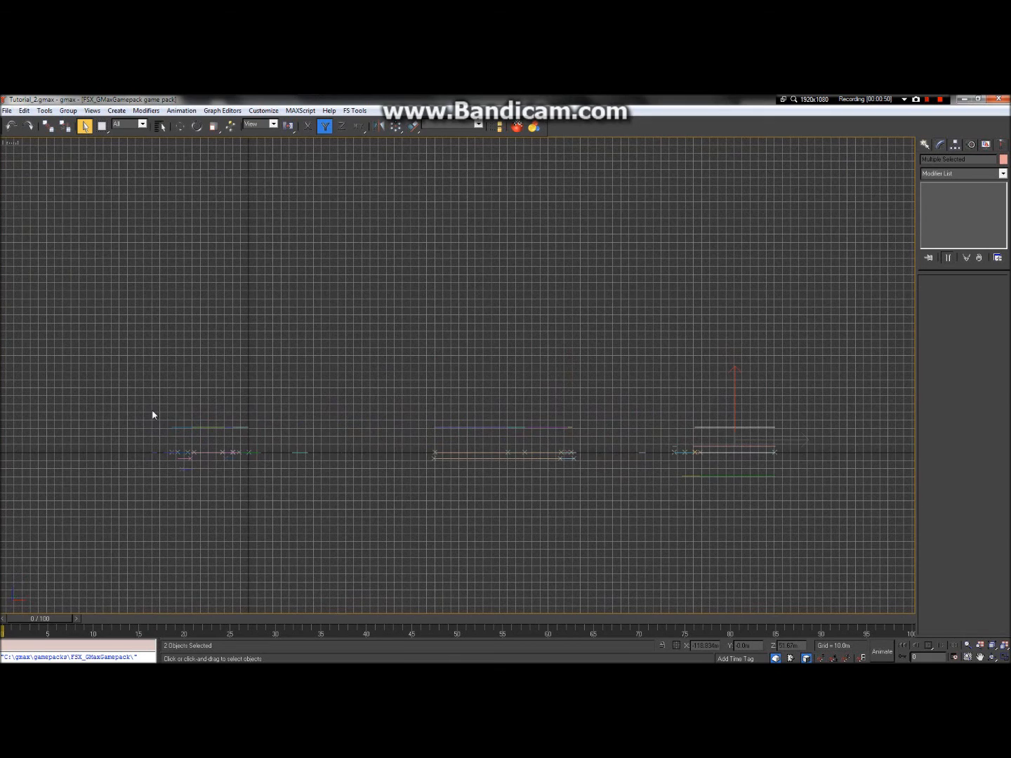
{"action": "left_click_drag", "start_coordinate": [150, 410], "coordinate": [586, 440]}
{"action": "left_click", "coordinate": [597, 450]}
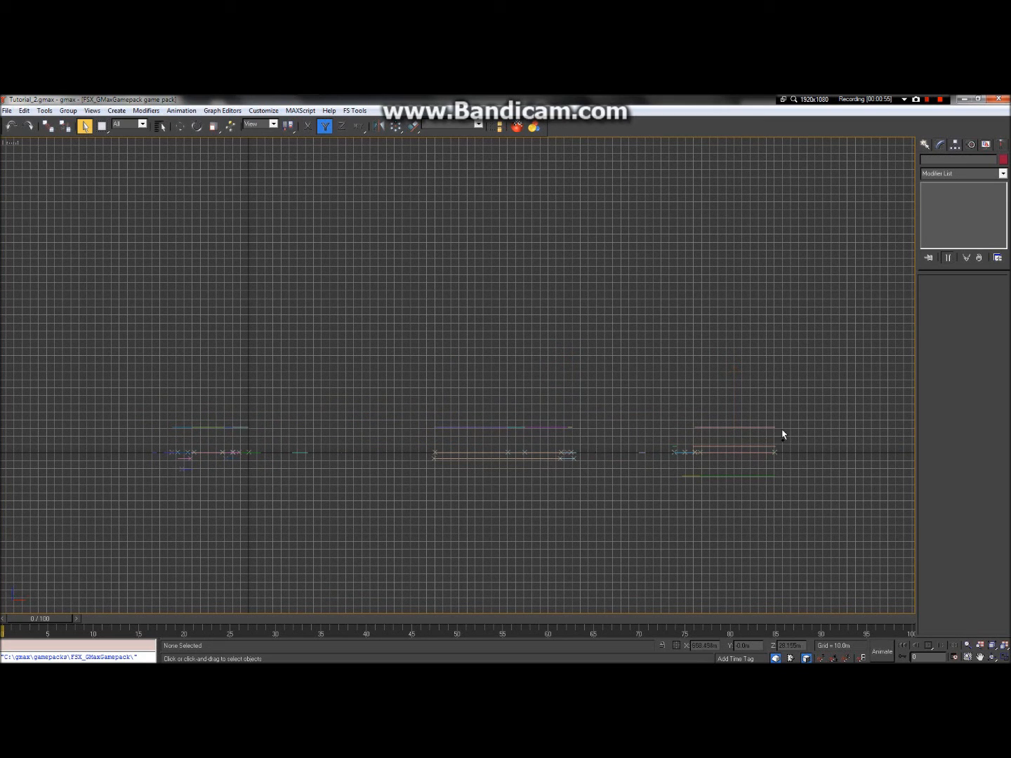
Select the raised marking segments of the T, Y and loop taxiways together and lower them vertically onto the ground line in the Front view.
{"action": "left_click_drag", "start_coordinate": [783, 430], "coordinate": [652, 419]}
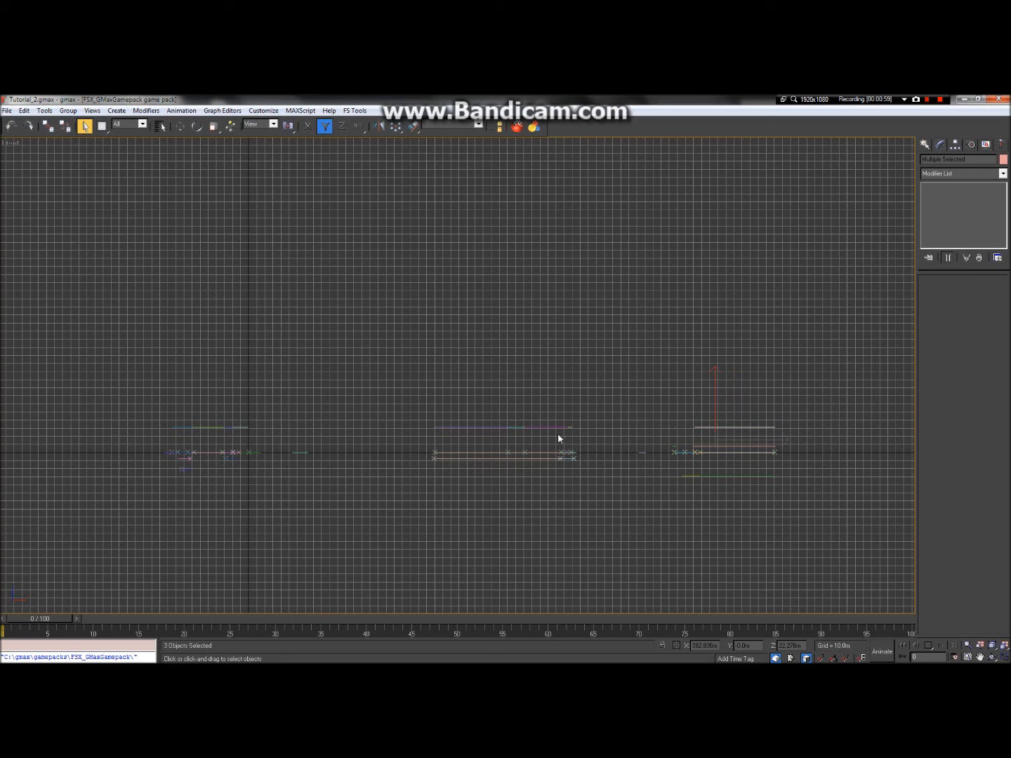
{"action": "left_click_drag", "start_coordinate": [603, 443], "coordinate": [121, 412]}
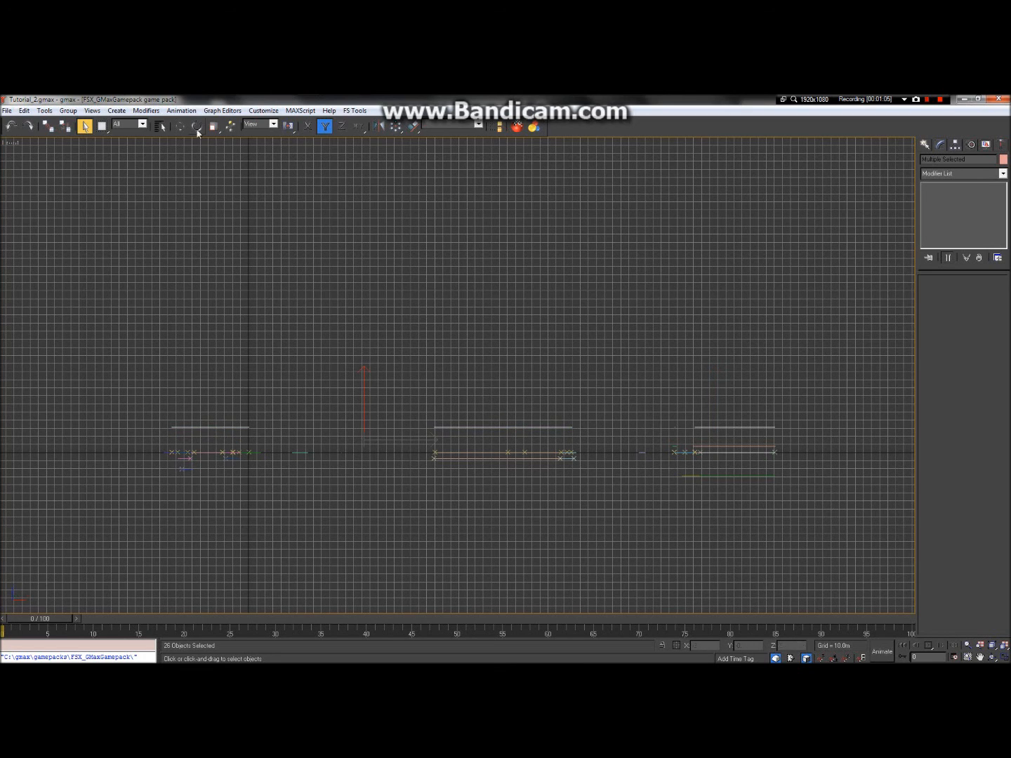
{"action": "left_click", "coordinate": [180, 127]}
{"action": "left_click_drag", "start_coordinate": [366, 412], "coordinate": [369, 435]}
{"action": "scroll", "coordinate": [360, 435], "scroll_direction": "up", "scroll_amount": 3}
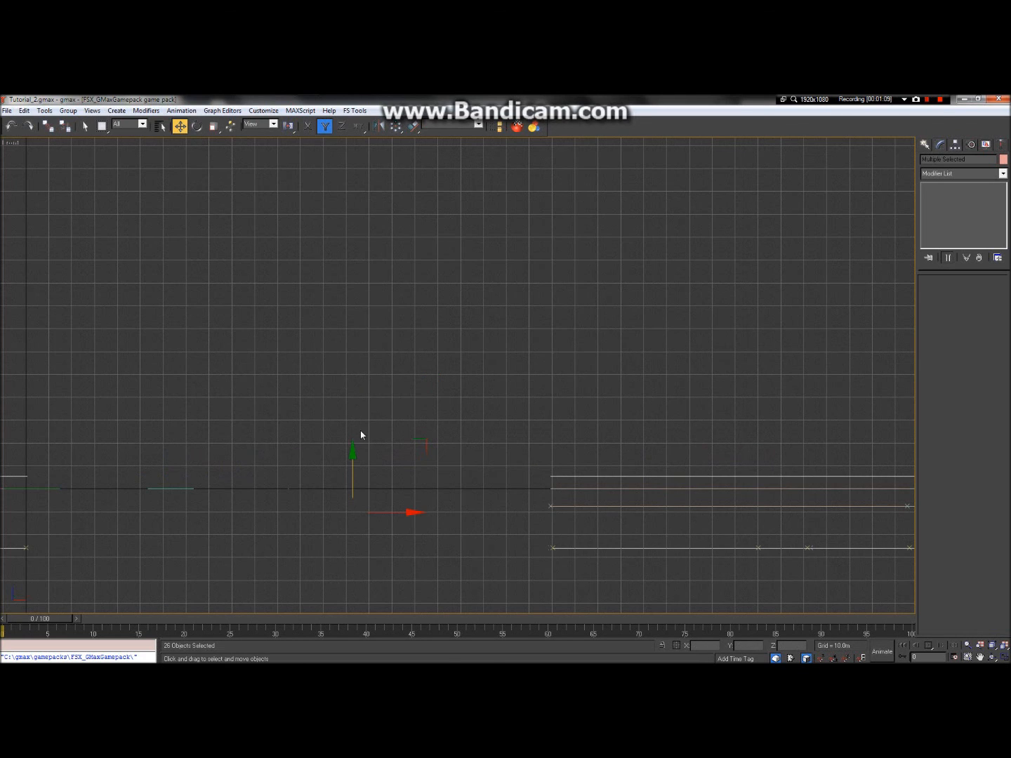
{"action": "scroll", "coordinate": [351, 502], "scroll_direction": "up", "scroll_amount": 2}
{"action": "left_click_drag", "start_coordinate": [357, 481], "coordinate": [351, 498]}
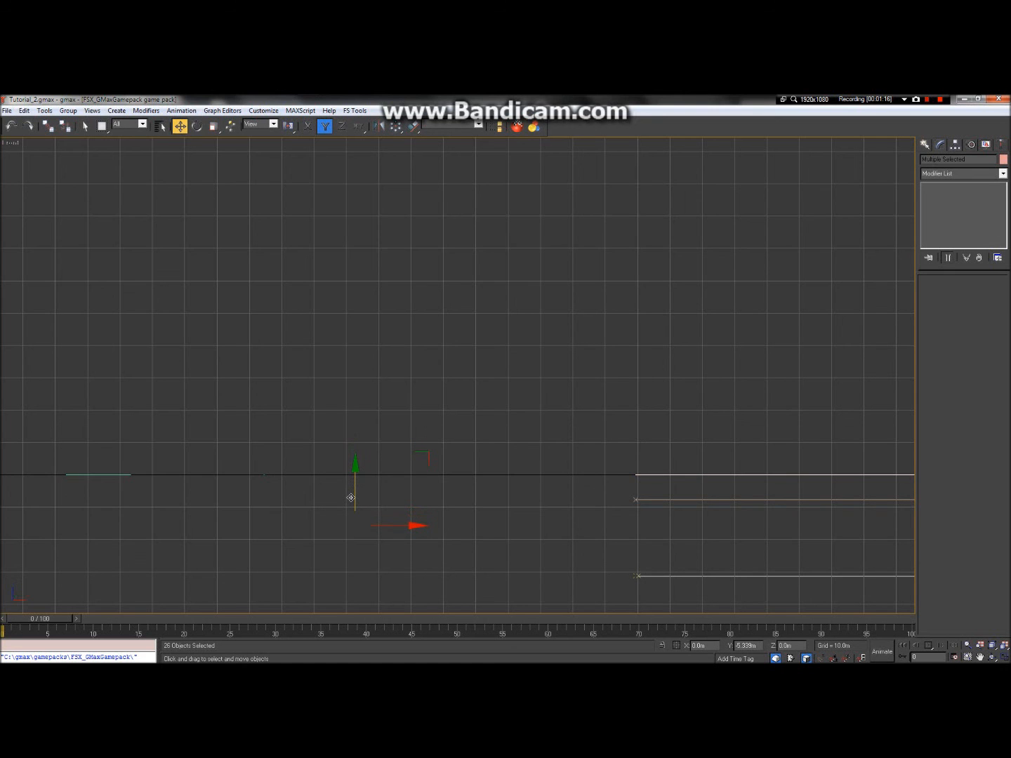
{"action": "scroll", "coordinate": [353, 479], "scroll_direction": "down", "scroll_amount": 6}
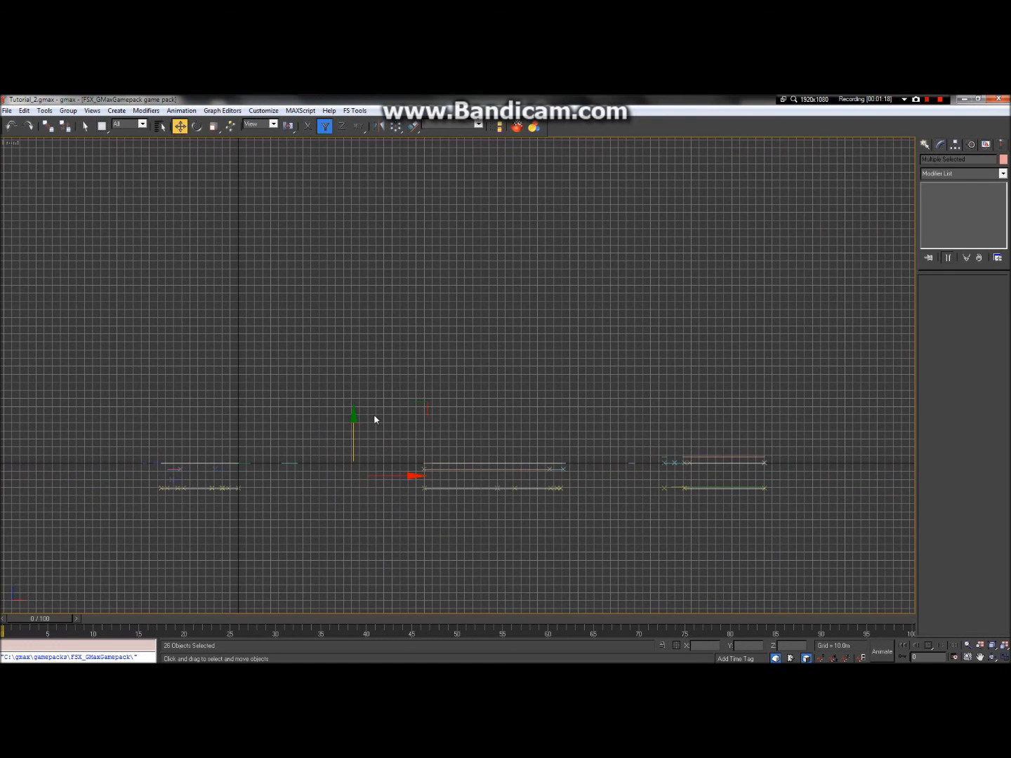